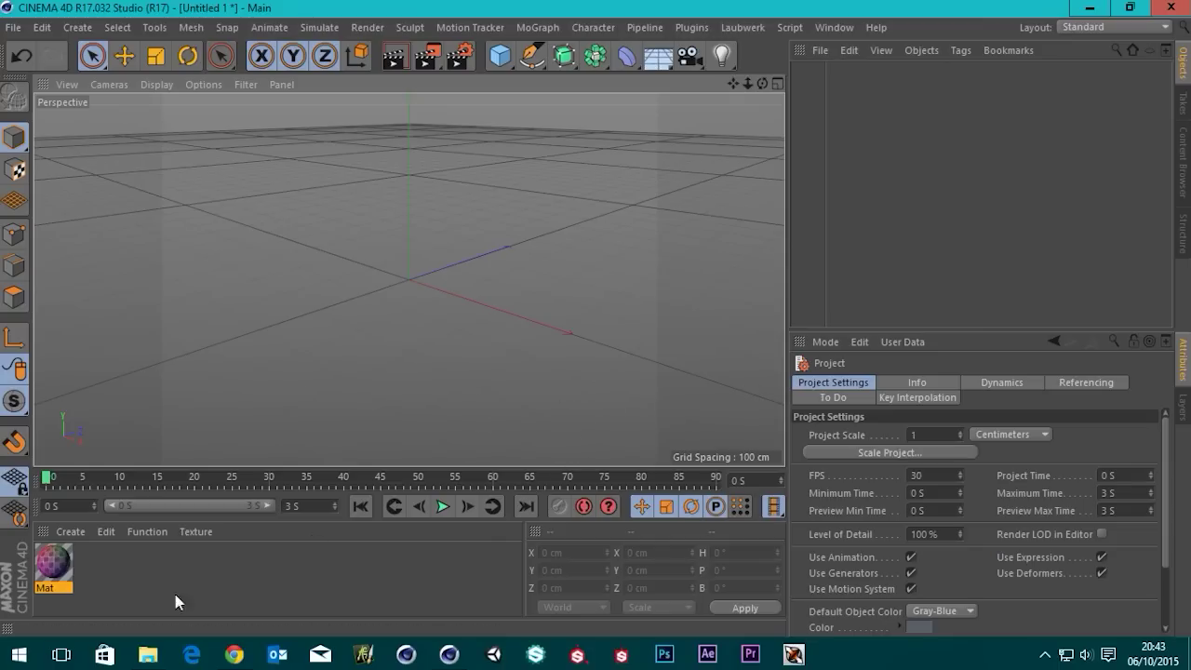
Open the Mat material for editing and show its Color channel settings.
{"action": "double_click", "coordinate": [51, 565]}
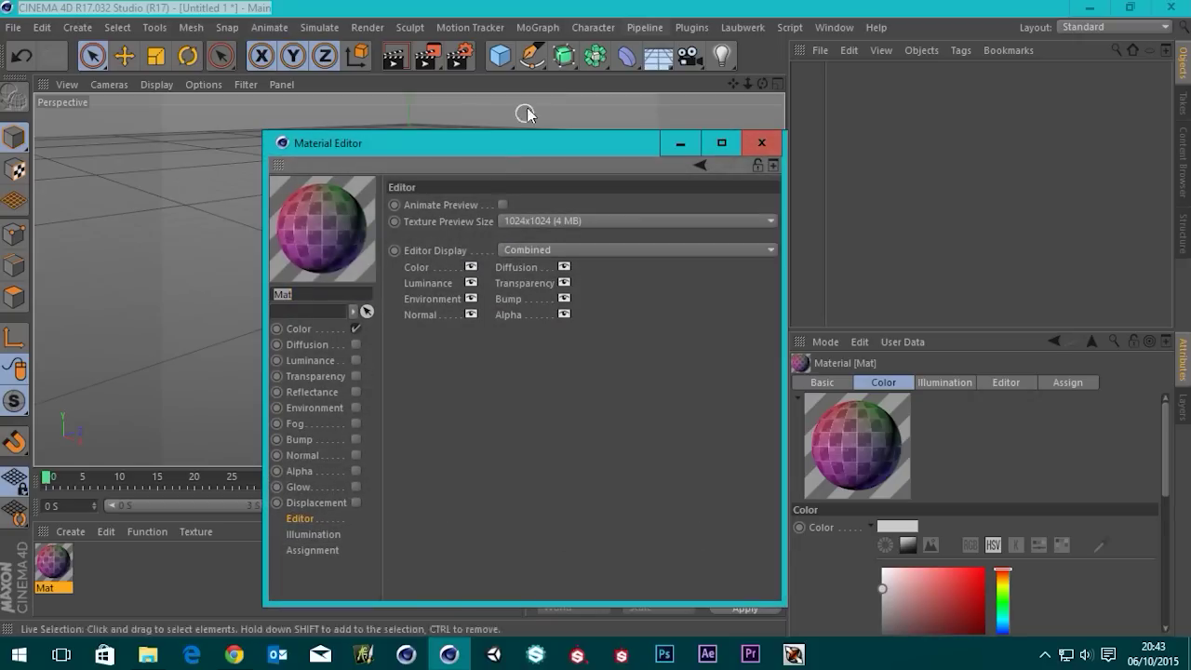
{"action": "left_click_drag", "start_coordinate": [503, 148], "coordinate": [585, 48]}
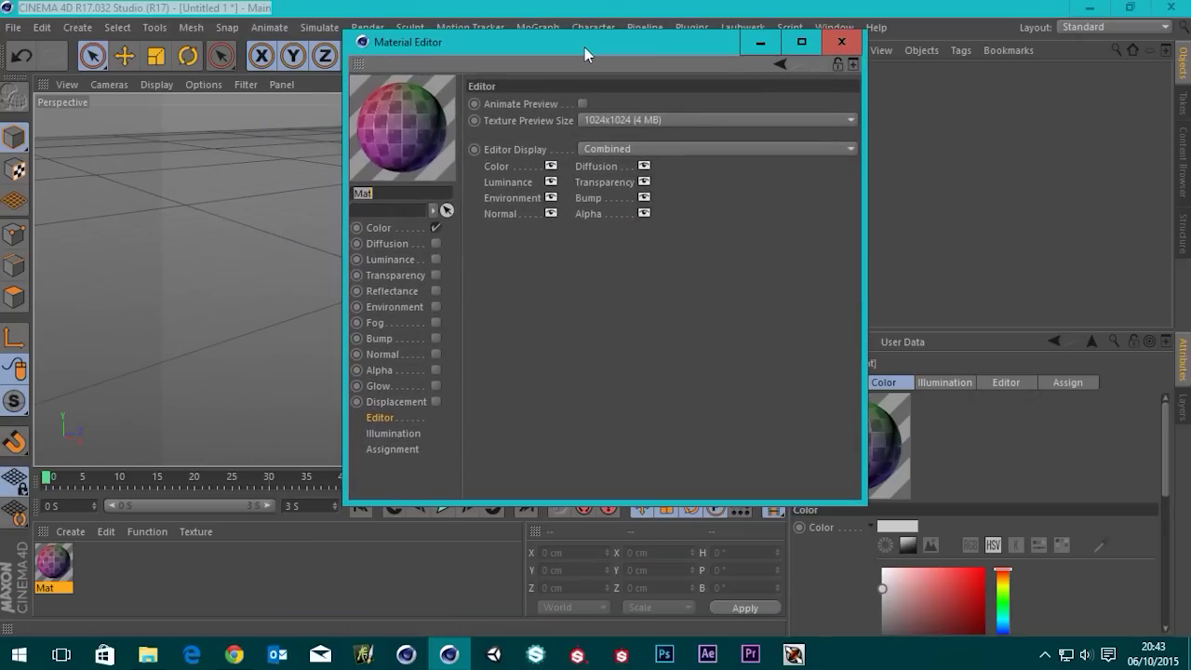
{"action": "left_click", "coordinate": [380, 228]}
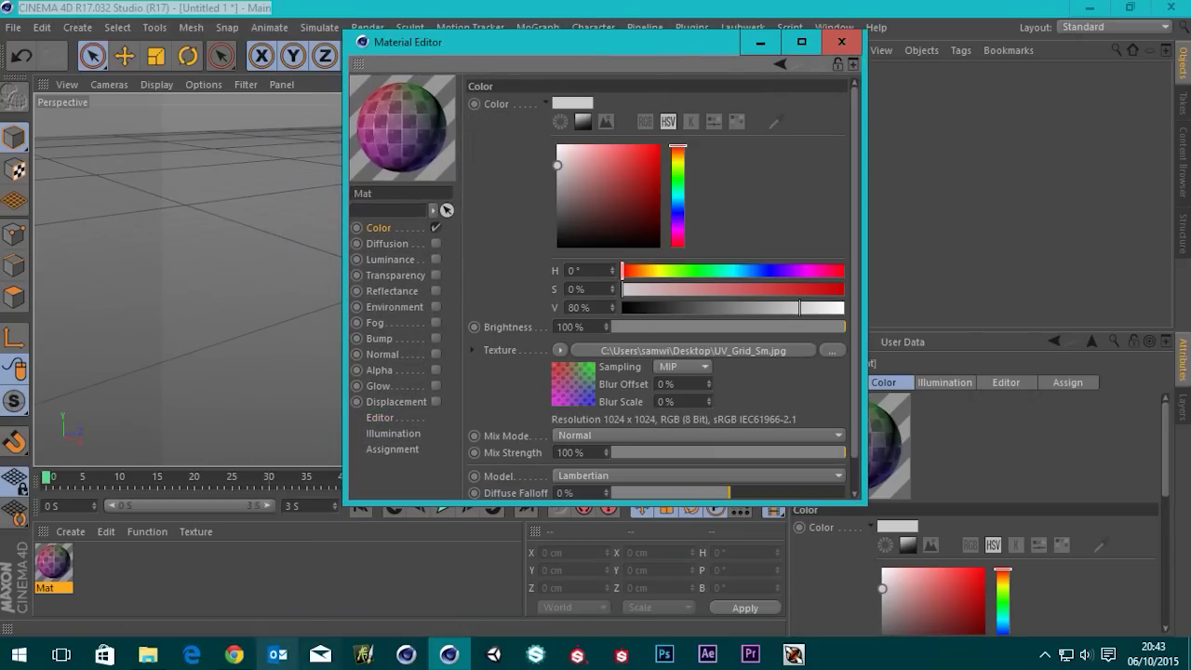
Switch to Chrome and examine the checker and coloured UV grid images on the helloluxx UV Grids tutorial page.
{"action": "left_click", "coordinate": [234, 654]}
{"action": "scroll", "coordinate": [524, 279], "scroll_direction": "up", "scroll_amount": 5}
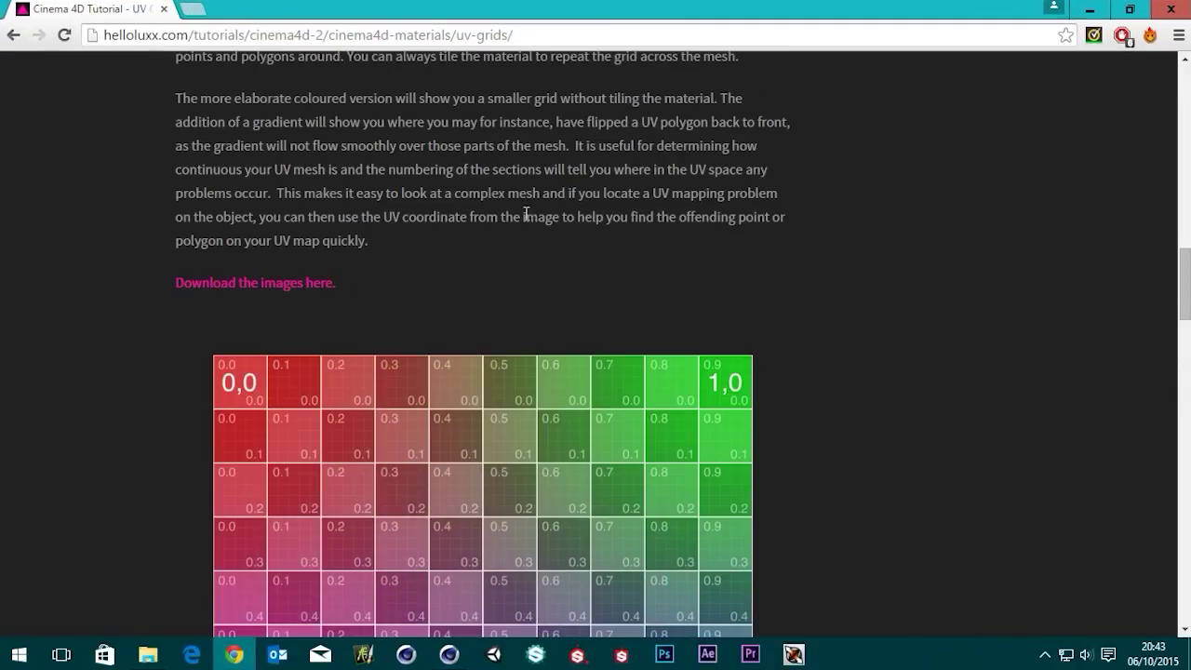
{"action": "scroll", "coordinate": [519, 233], "scroll_direction": "down", "scroll_amount": 3}
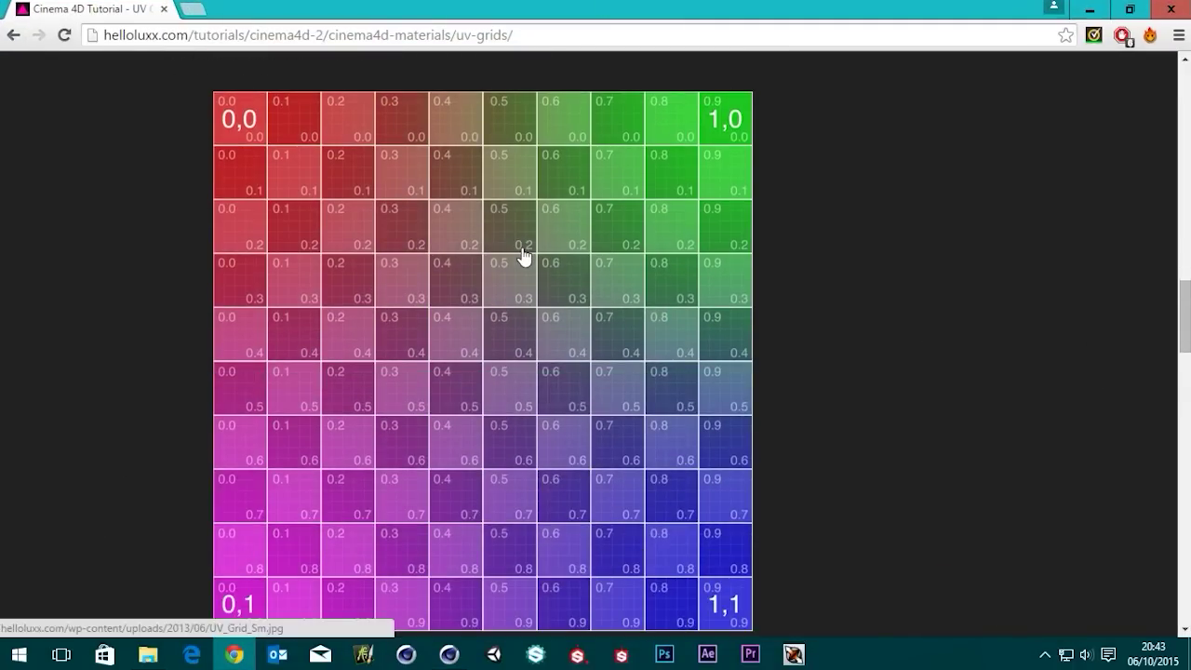
{"action": "scroll", "coordinate": [524, 256], "scroll_direction": "up", "scroll_amount": 15}
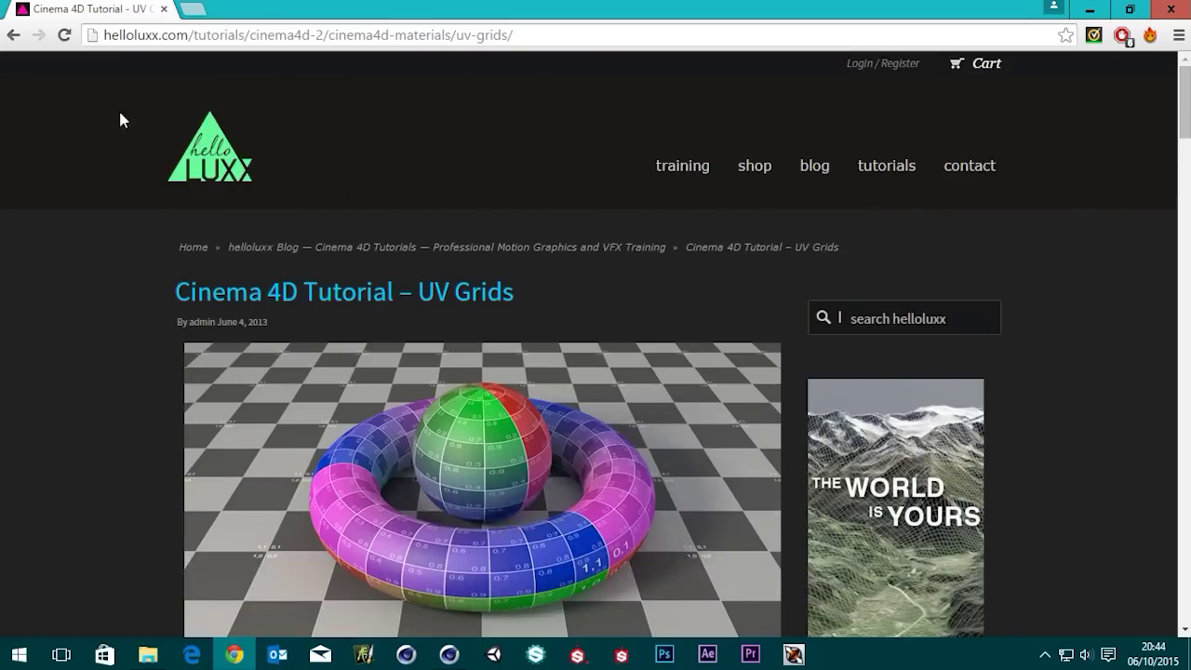
{"action": "scroll", "coordinate": [151, 354], "scroll_direction": "down", "scroll_amount": 2}
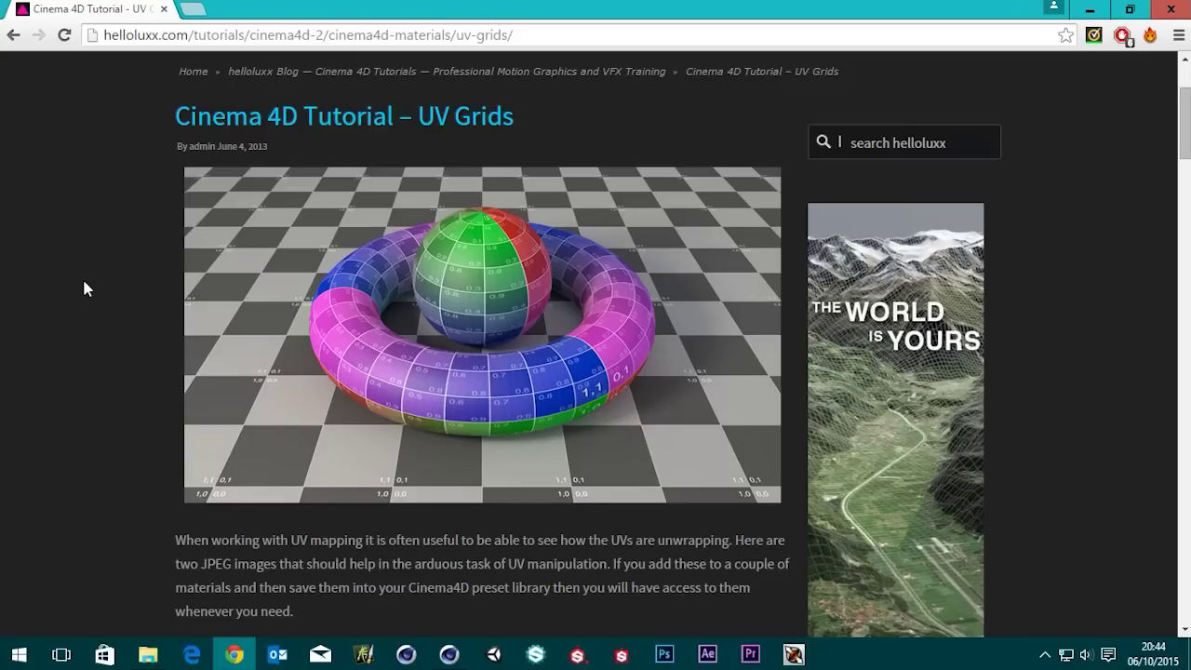
{"action": "scroll", "coordinate": [139, 307], "scroll_direction": "up", "scroll_amount": 2}
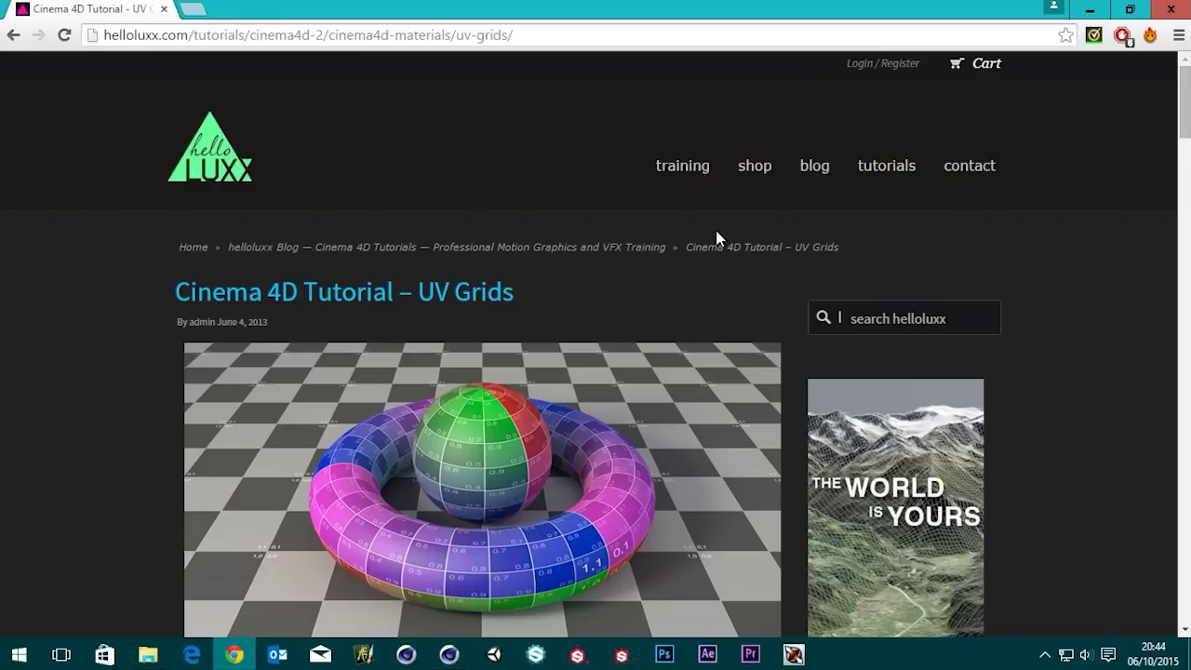
{"action": "scroll", "coordinate": [602, 238], "scroll_direction": "down", "scroll_amount": 1}
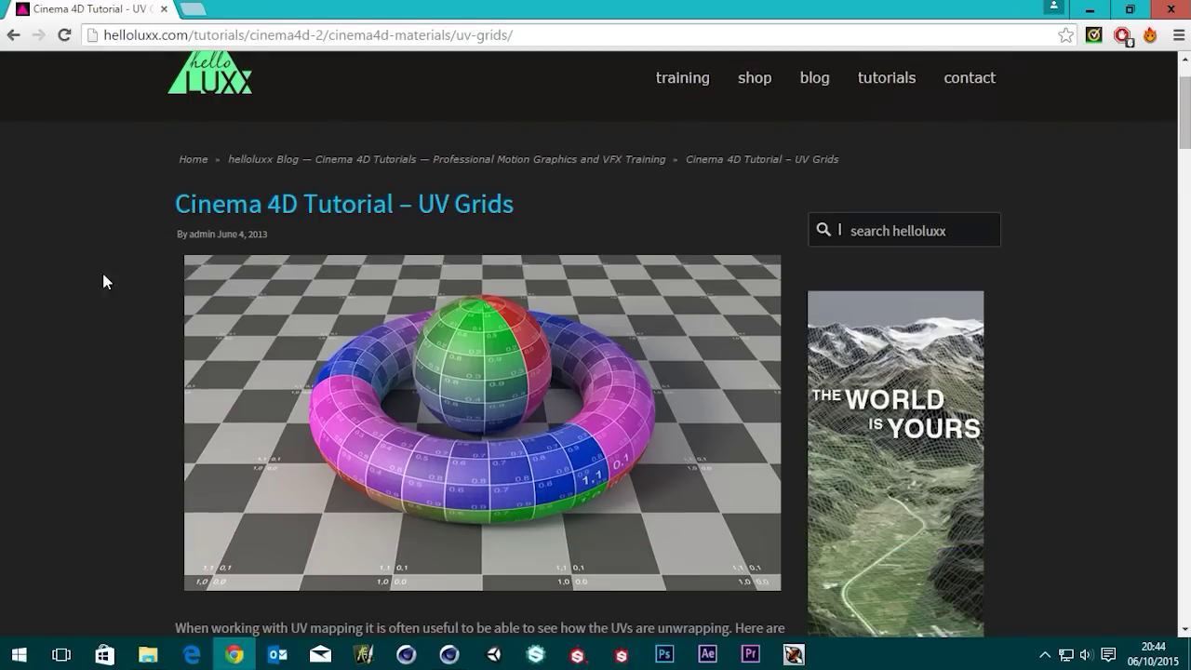
{"action": "scroll", "coordinate": [109, 274], "scroll_direction": "down", "scroll_amount": 1}
{"action": "scroll", "coordinate": [179, 290], "scroll_direction": "down", "scroll_amount": 8}
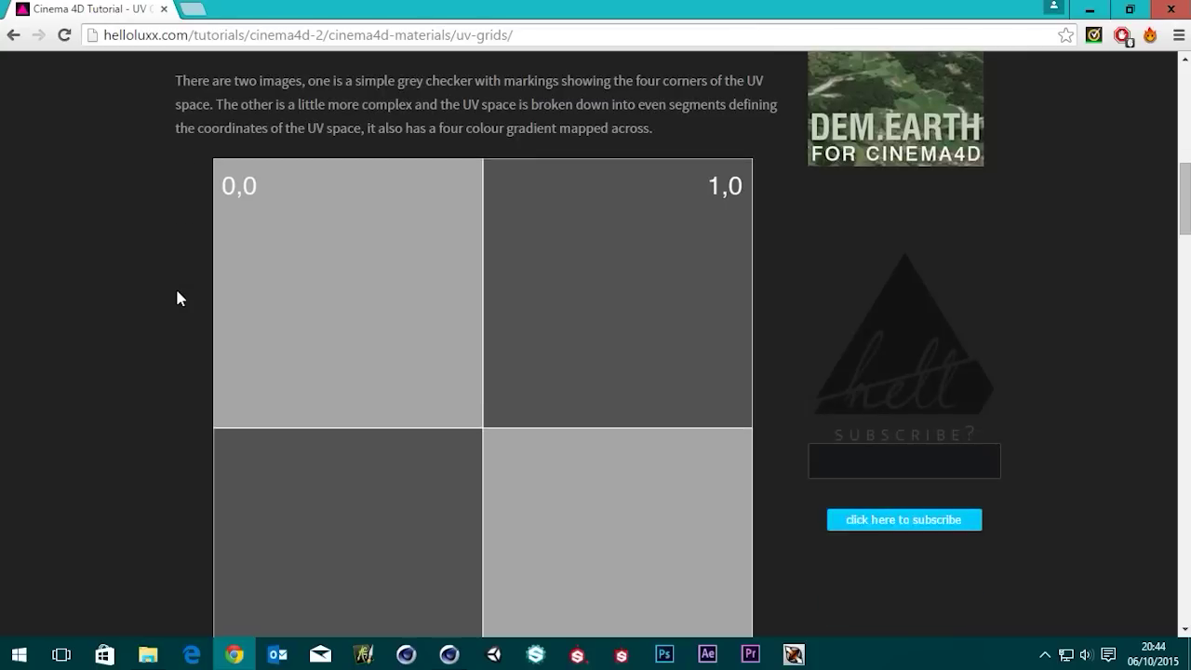
{"action": "scroll", "coordinate": [180, 298], "scroll_direction": "down", "scroll_amount": 9}
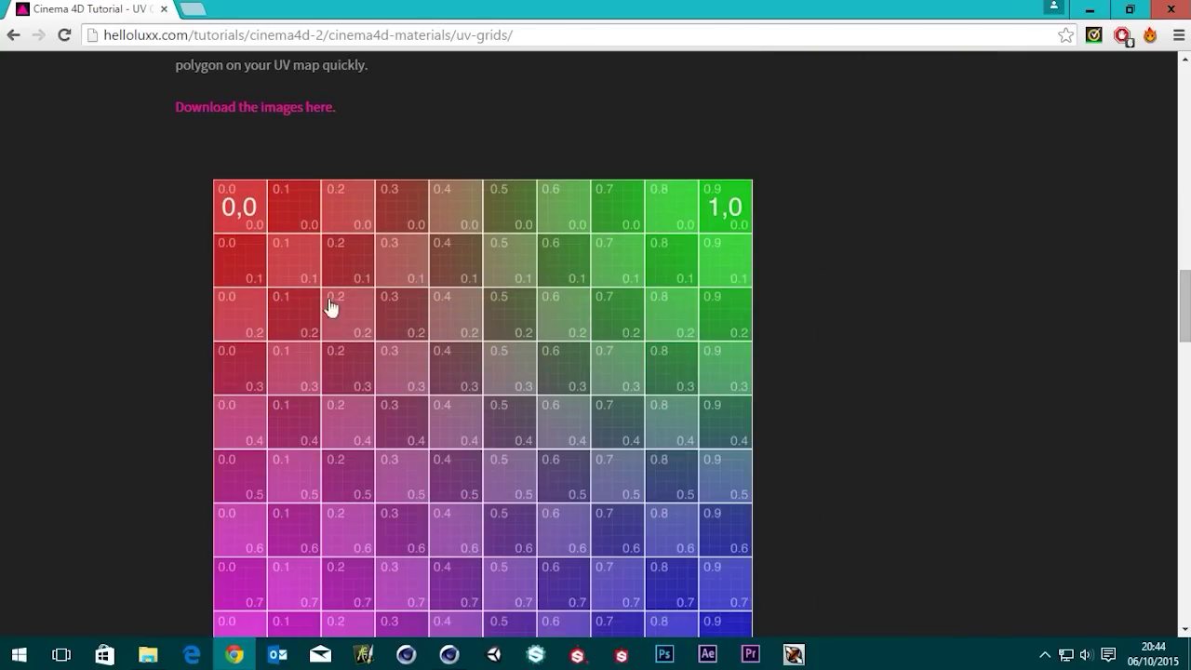
{"action": "scroll", "coordinate": [75, 306], "scroll_direction": "down", "scroll_amount": 1}
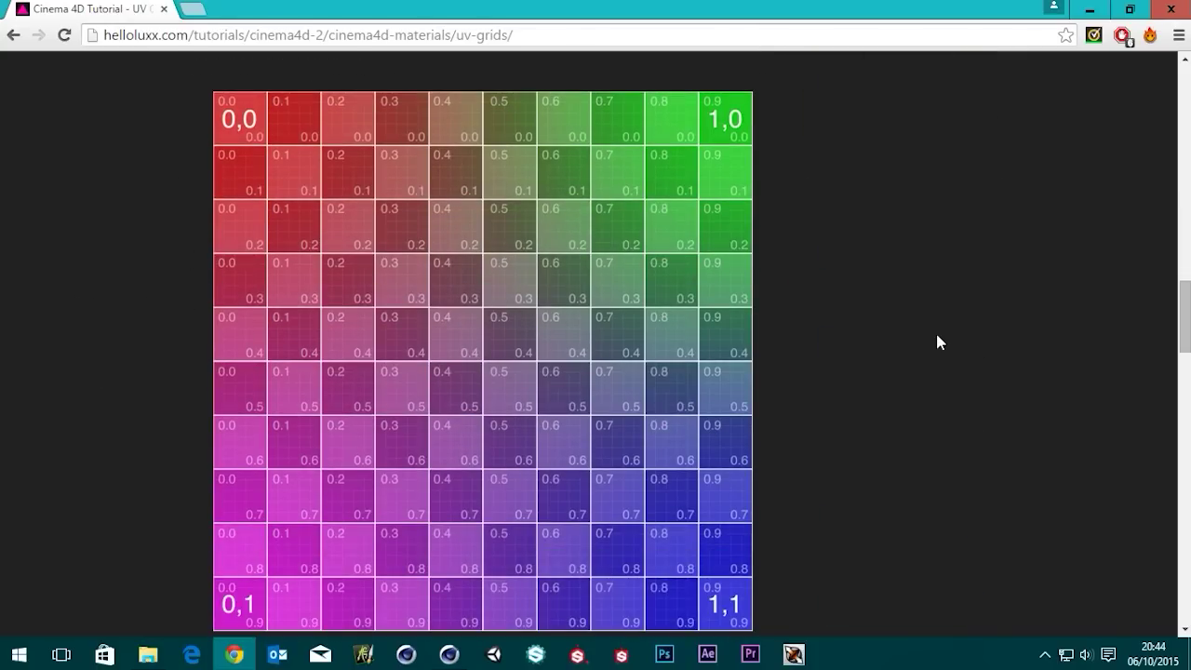
{"action": "scroll", "coordinate": [935, 344], "scroll_direction": "down", "scroll_amount": 1}
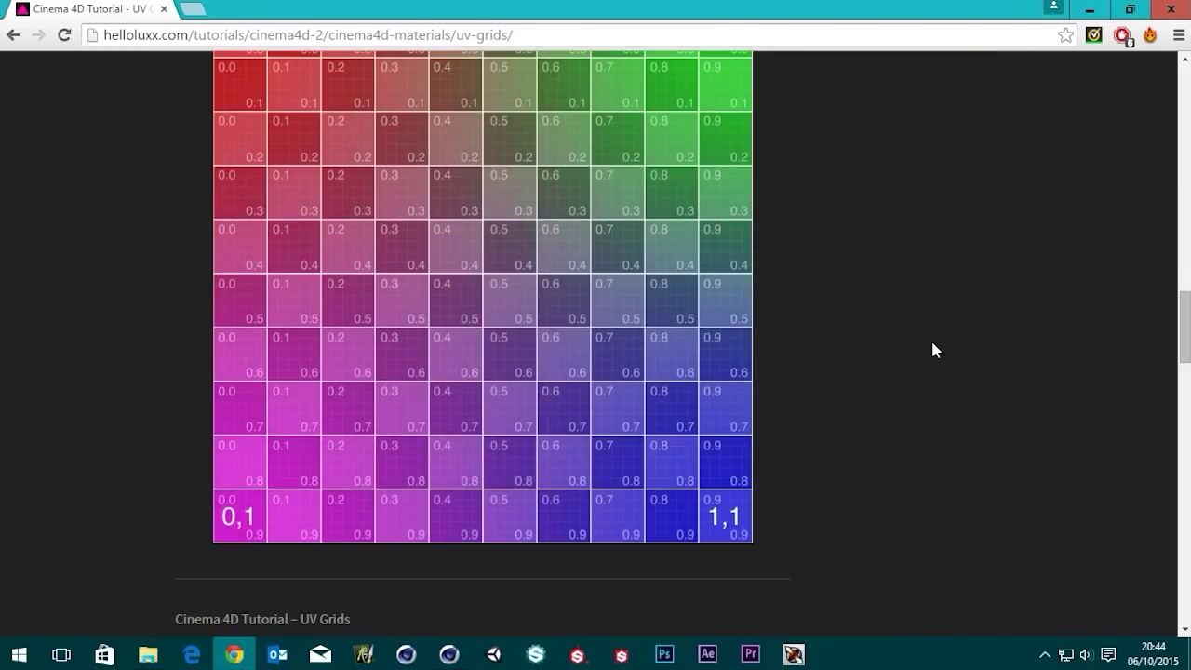
{"action": "left_click", "coordinate": [1090, 9]}
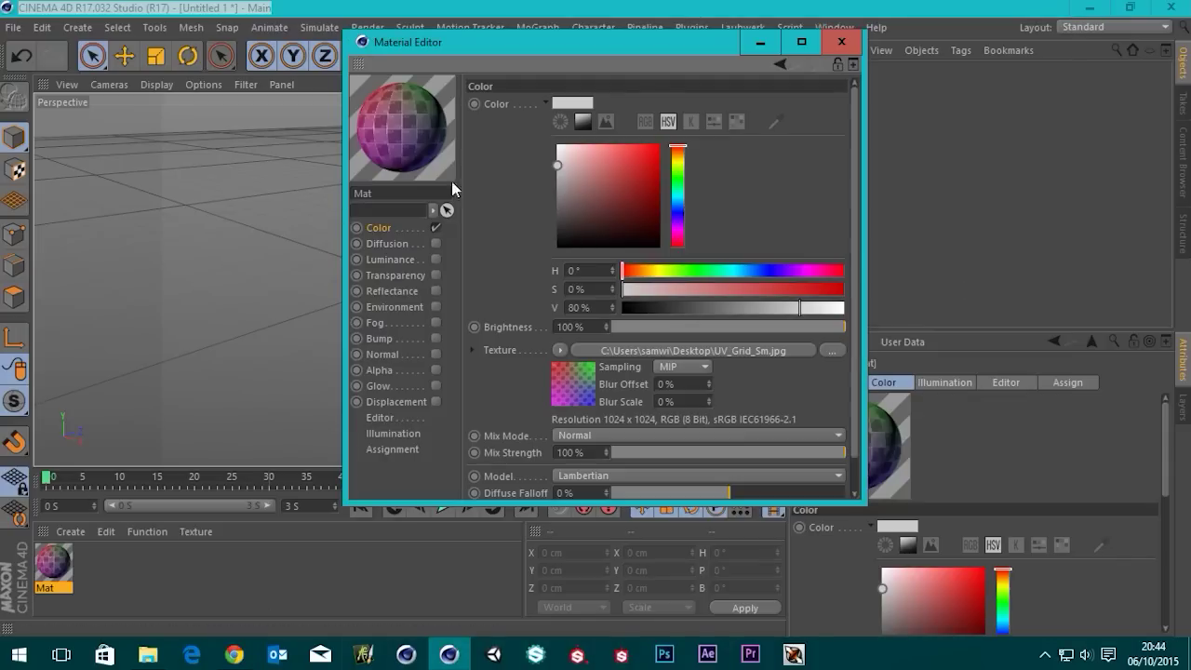
Close the material editor and add a default cube primitive to the scene.
{"action": "left_click", "coordinate": [842, 41]}
{"action": "left_click_drag", "start_coordinate": [496, 65], "coordinate": [676, 79]}
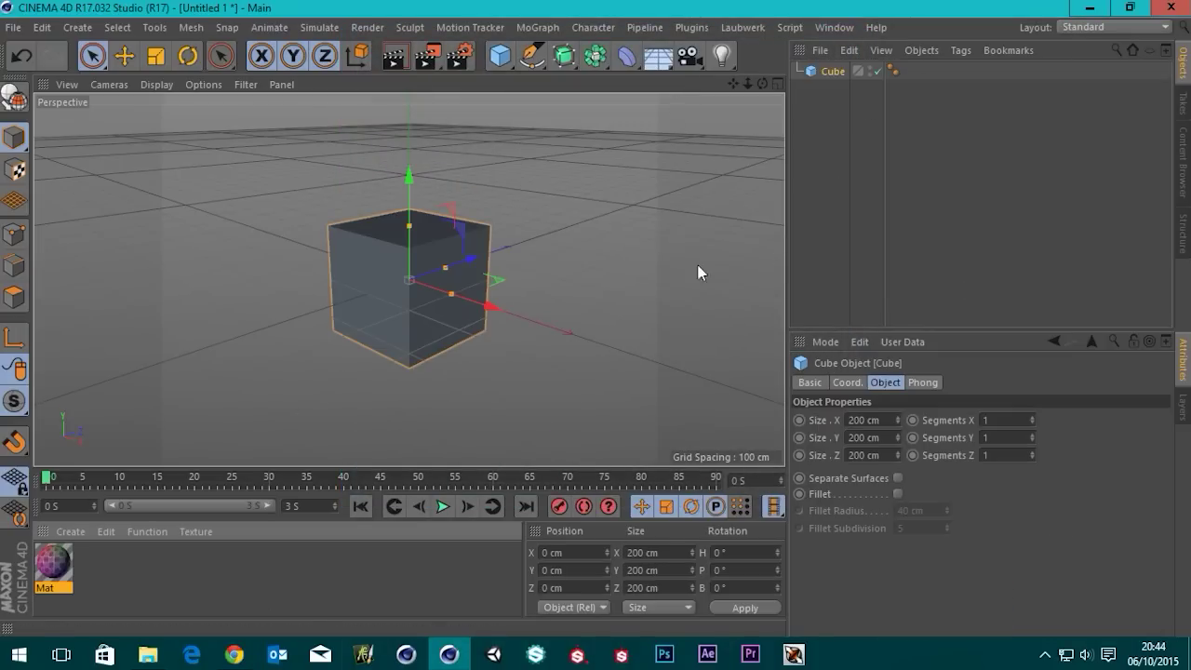
{"action": "scroll", "coordinate": [412, 289], "scroll_direction": "up", "scroll_amount": 5}
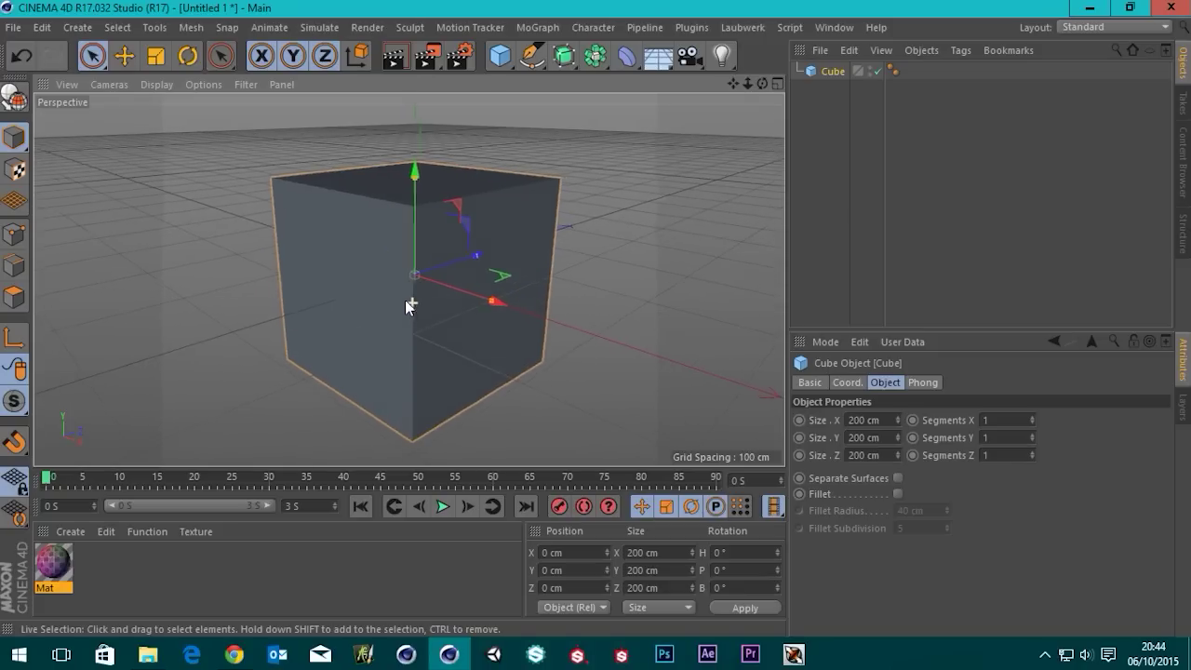
Set the viewport display to Gouraud Shading (Lines) to show the cube's edges.
{"action": "left_click", "coordinate": [155, 85]}
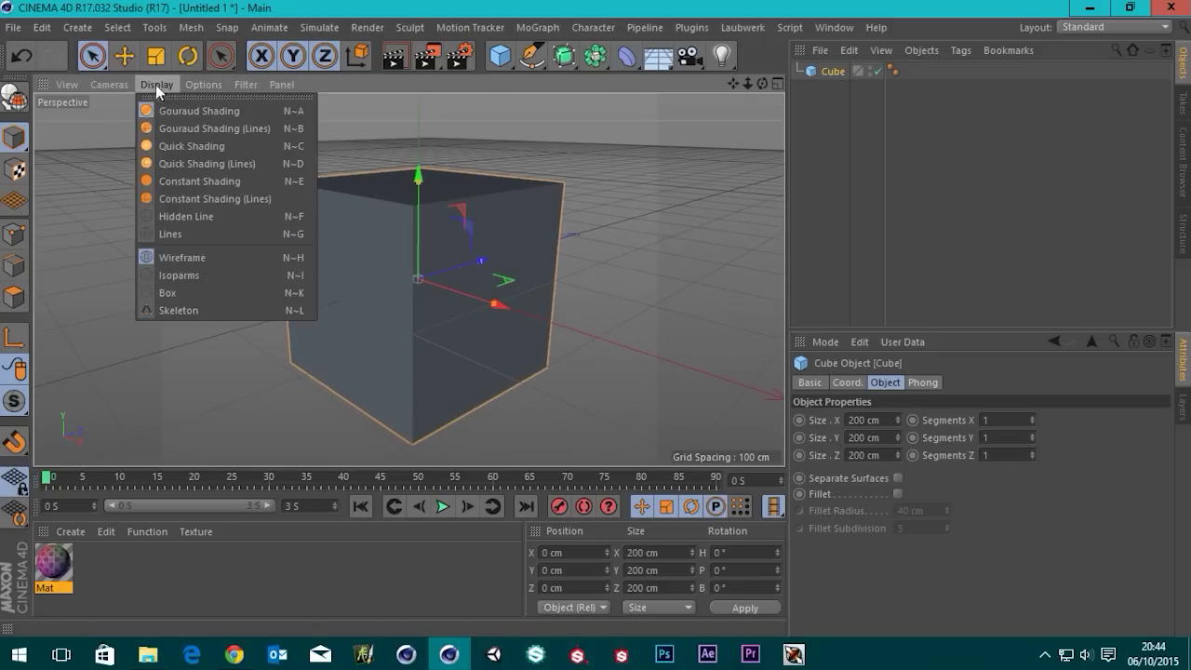
{"action": "left_click", "coordinate": [199, 128]}
{"action": "mouse_move", "coordinate": [406, 308]}
{"action": "left_mouse_down", "text": "alt"}
{"action": "mouse_move", "coordinate": [452, 298]}
{"action": "mouse_move", "coordinate": [422, 322]}
{"action": "left_mouse_up", "text": "alt"}
{"action": "middle_click_drag", "start_coordinate": [422, 322], "coordinate": [449, 309], "text": "alt"}
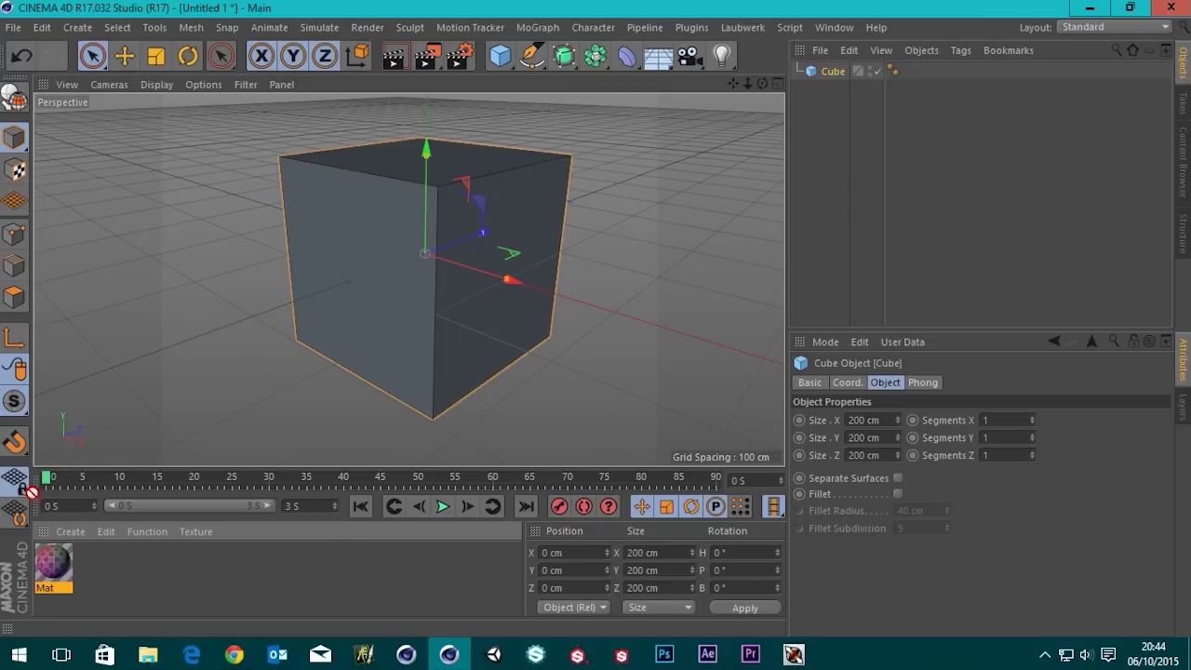
Apply the Mat UV grid material to the cube.
{"action": "left_click_drag", "start_coordinate": [42, 569], "coordinate": [826, 67]}
{"action": "left_click_drag", "start_coordinate": [838, 71], "coordinate": [895, 71]}
{"action": "left_click_drag", "start_coordinate": [837, 79], "coordinate": [908, 73]}
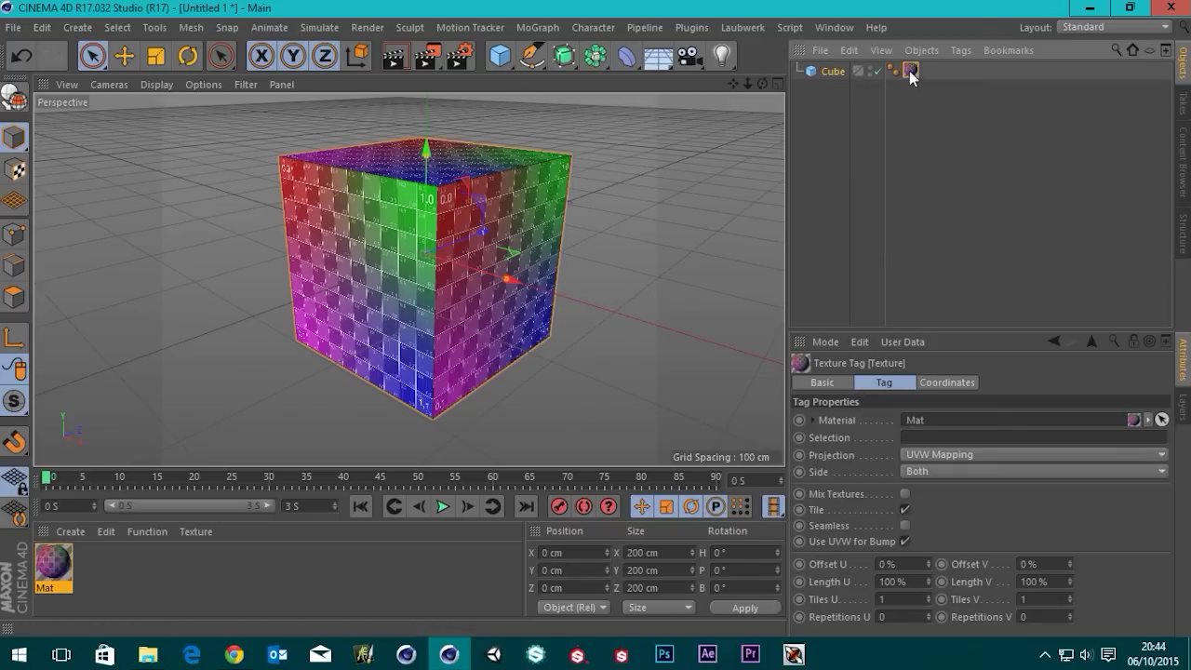
Examine the numbered UV grid squares where the cube's faces meet at the corner.
{"action": "left_click", "coordinate": [906, 196]}
{"action": "scroll", "coordinate": [425, 214], "scroll_direction": "up", "scroll_amount": 8}
{"action": "left_click_drag", "start_coordinate": [455, 284], "coordinate": [451, 165], "text": "alt"}
{"action": "middle_click_drag", "start_coordinate": [450, 164], "coordinate": [465, 298], "text": "alt"}
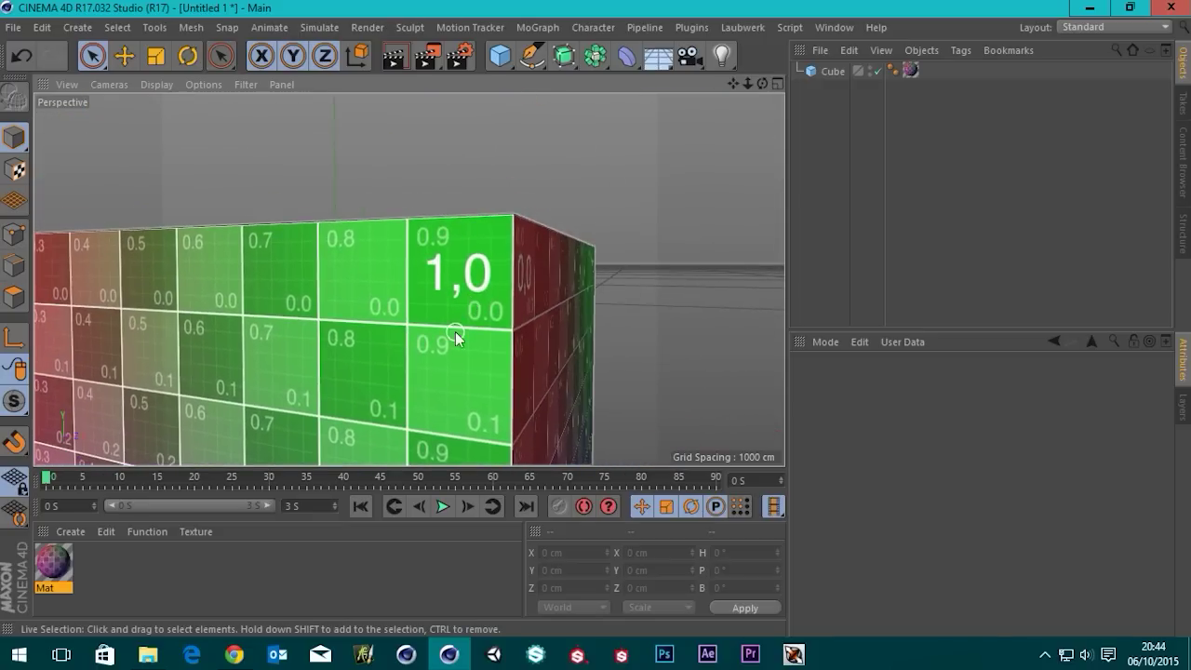
{"action": "left_click_drag", "start_coordinate": [455, 331], "coordinate": [432, 356], "text": "alt"}
{"action": "scroll", "coordinate": [456, 296], "scroll_direction": "down", "scroll_amount": 6}
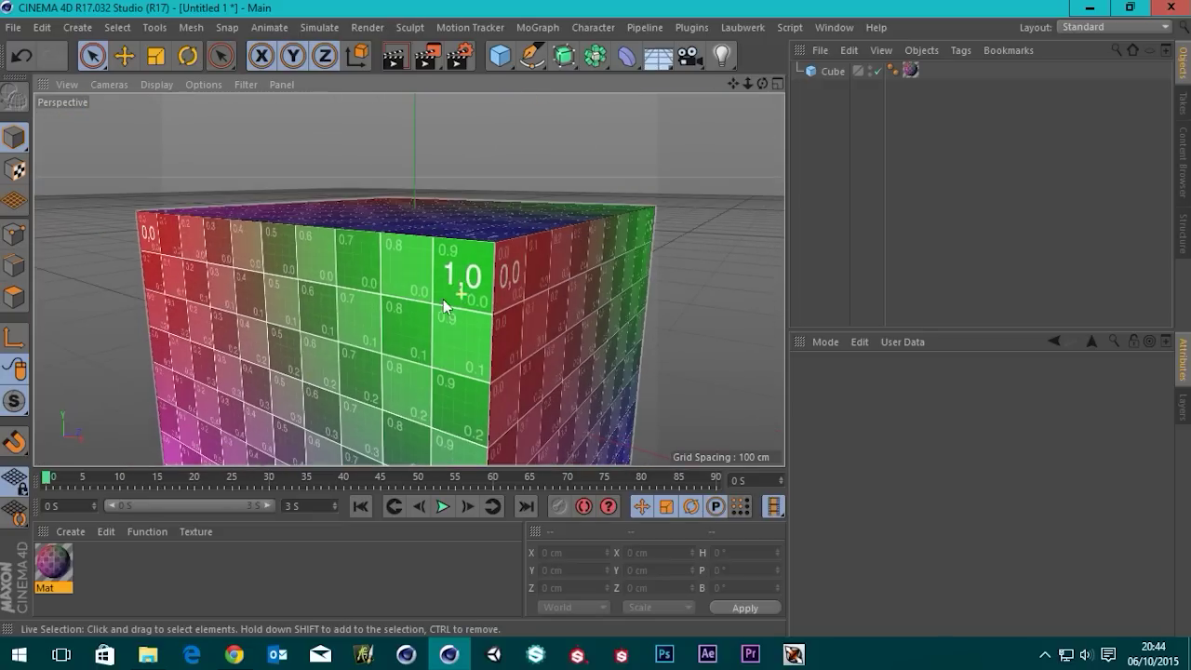
Set the Mat material's editor texture preview size to Default.
{"action": "left_click", "coordinate": [58, 563]}
{"action": "double_click", "coordinate": [58, 563]}
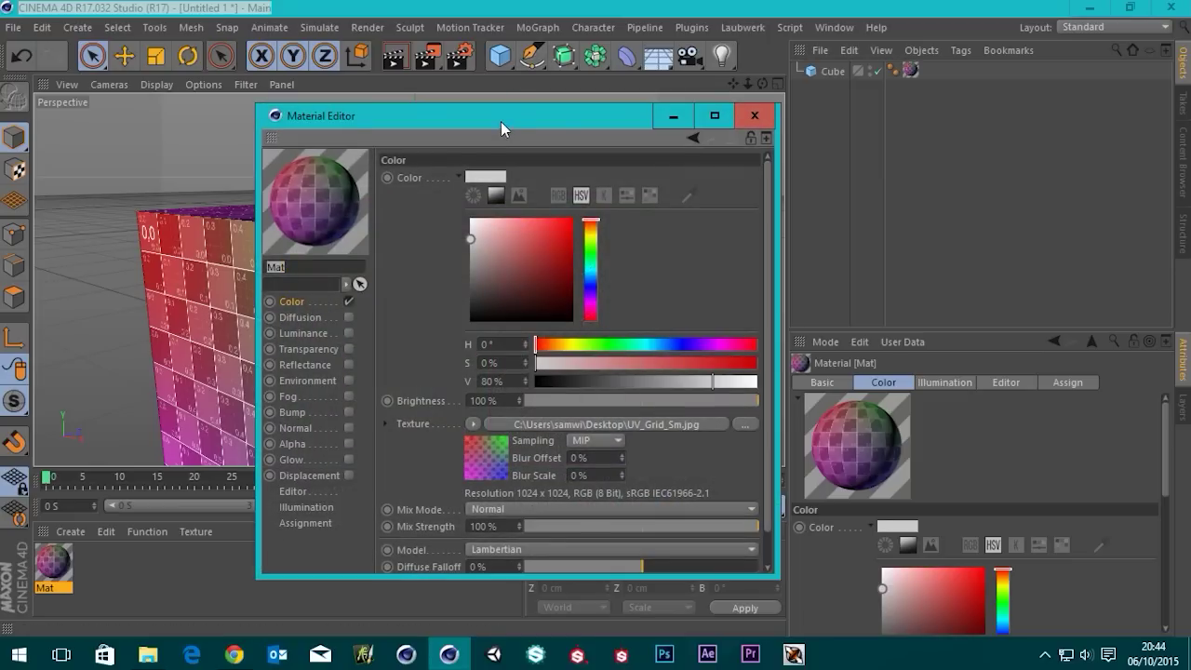
{"action": "left_click_drag", "start_coordinate": [501, 121], "coordinate": [528, 46]}
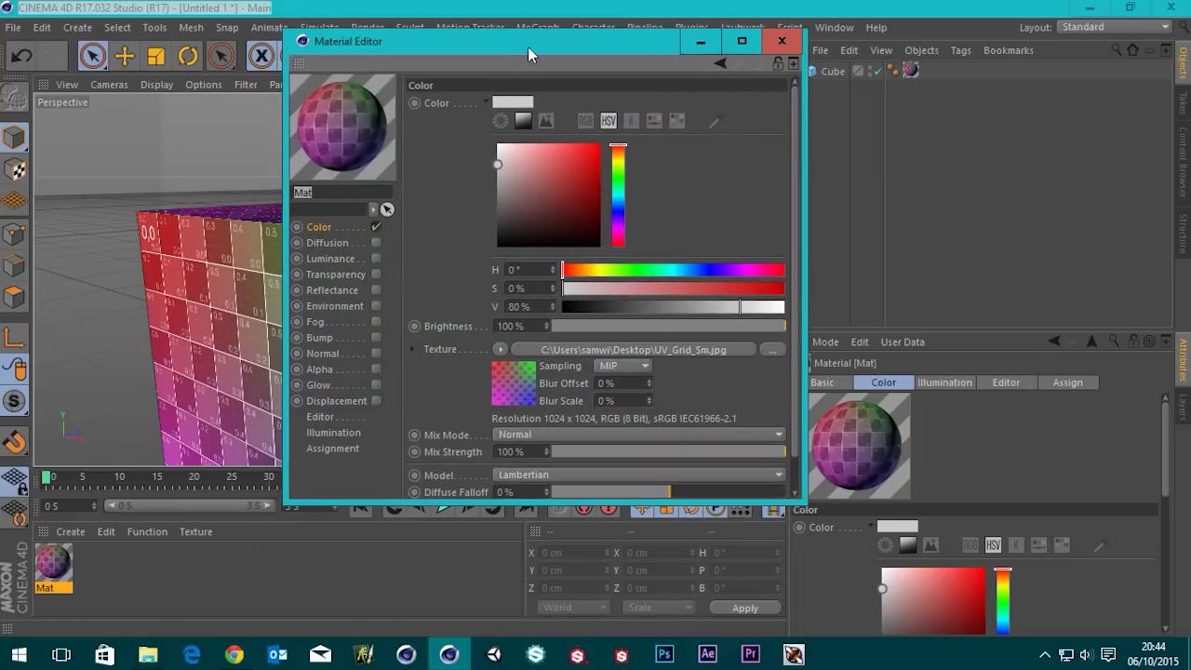
{"action": "left_click", "coordinate": [321, 418]}
{"action": "left_click", "coordinate": [564, 119]}
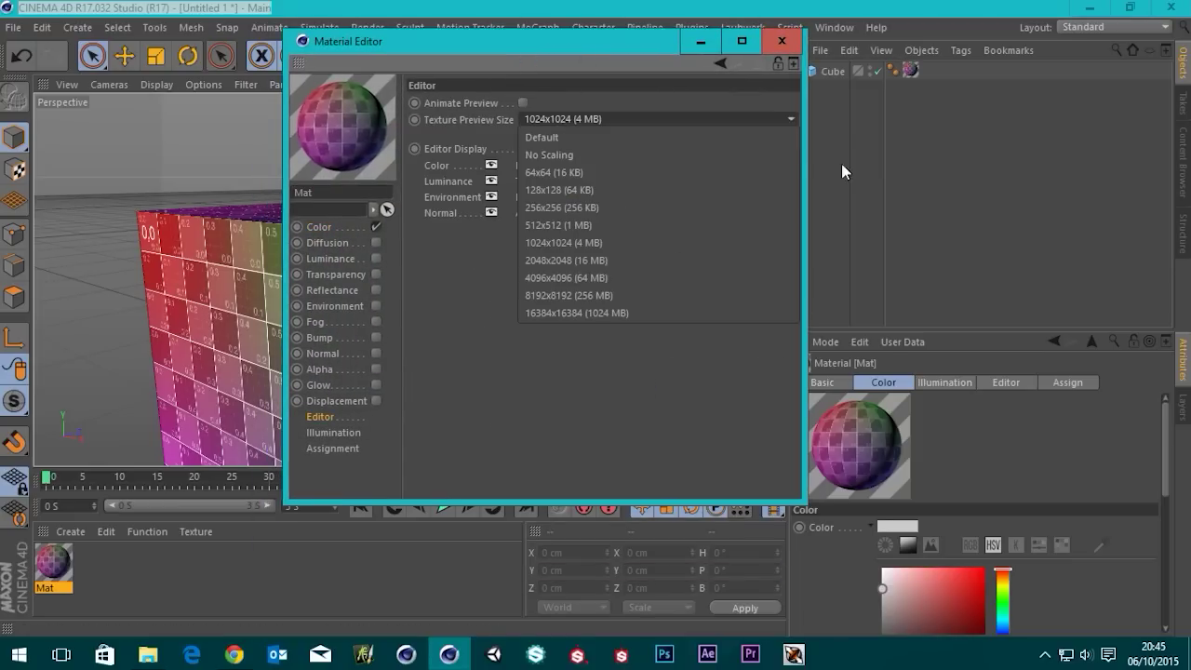
{"action": "left_click", "coordinate": [535, 135]}
Render the cube's upper corner in the viewport to compare the texture's sharpness with the editor preview.
{"action": "left_click_drag", "start_coordinate": [560, 47], "coordinate": [887, 109]}
{"action": "left_click_drag", "start_coordinate": [421, 322], "coordinate": [472, 276], "text": "alt"}
{"action": "scroll", "coordinate": [445, 270], "scroll_direction": "up", "scroll_amount": 4}
{"action": "left_click", "coordinate": [394, 58]}
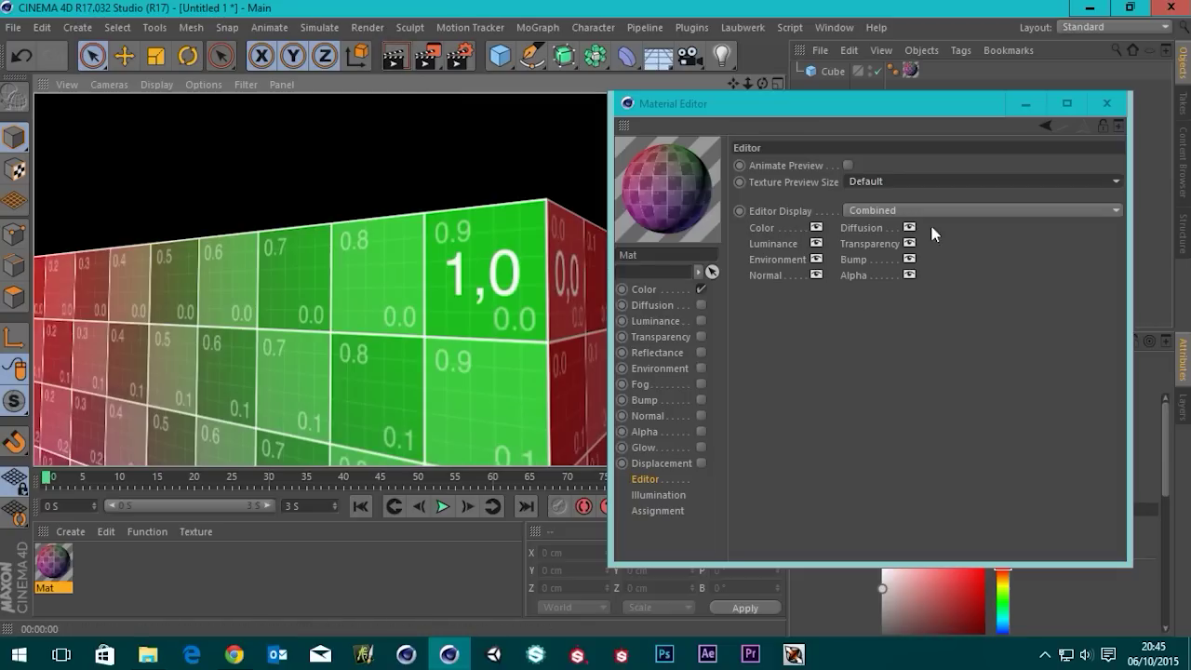
{"action": "left_click", "coordinate": [832, 81]}
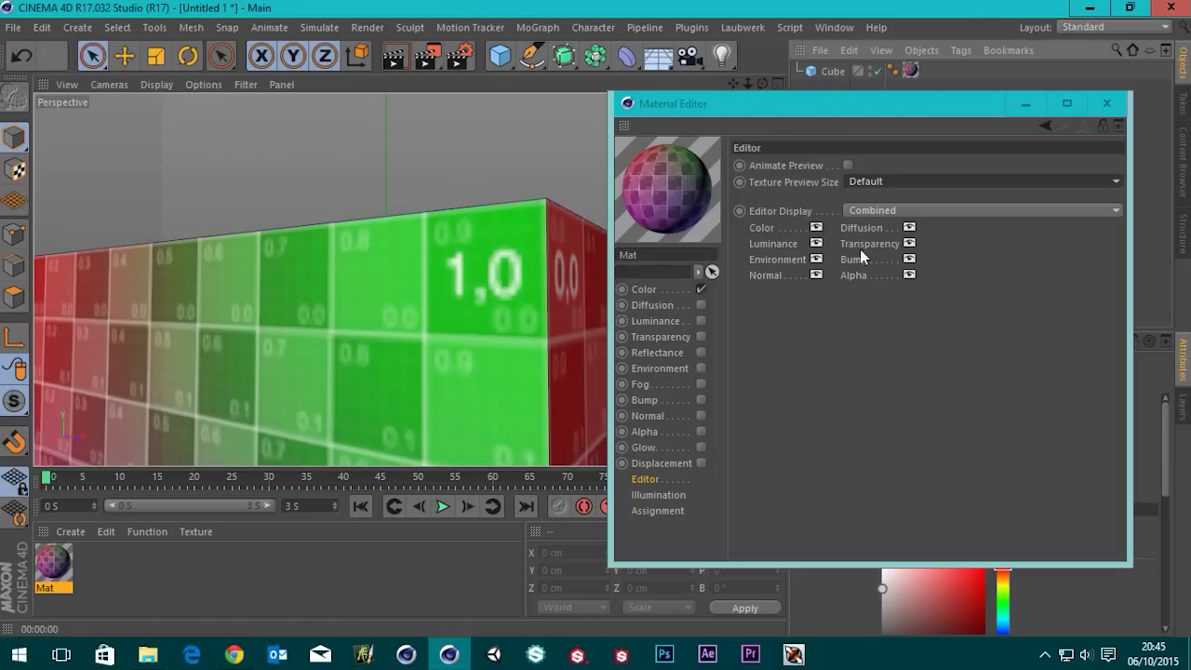
Set the material's texture preview size to 1024x1024 (4 MB), also trying 2048x2048 and 4096x4096, and close the material editor.
{"action": "left_click", "coordinate": [871, 180]}
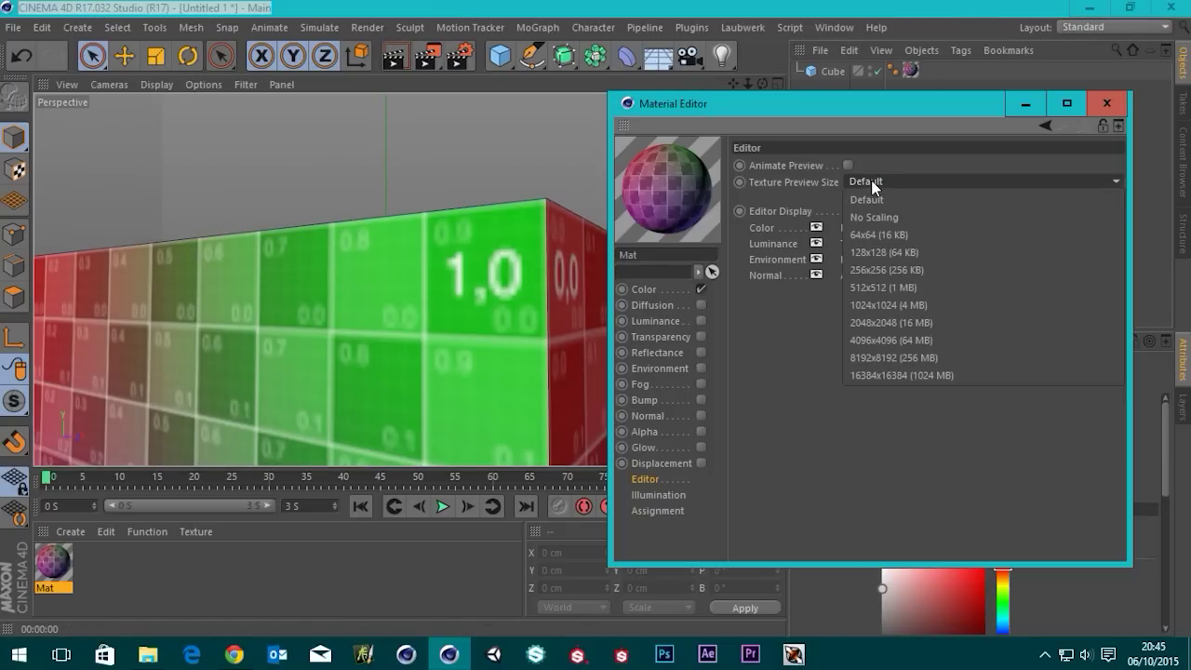
{"action": "left_click", "coordinate": [880, 308]}
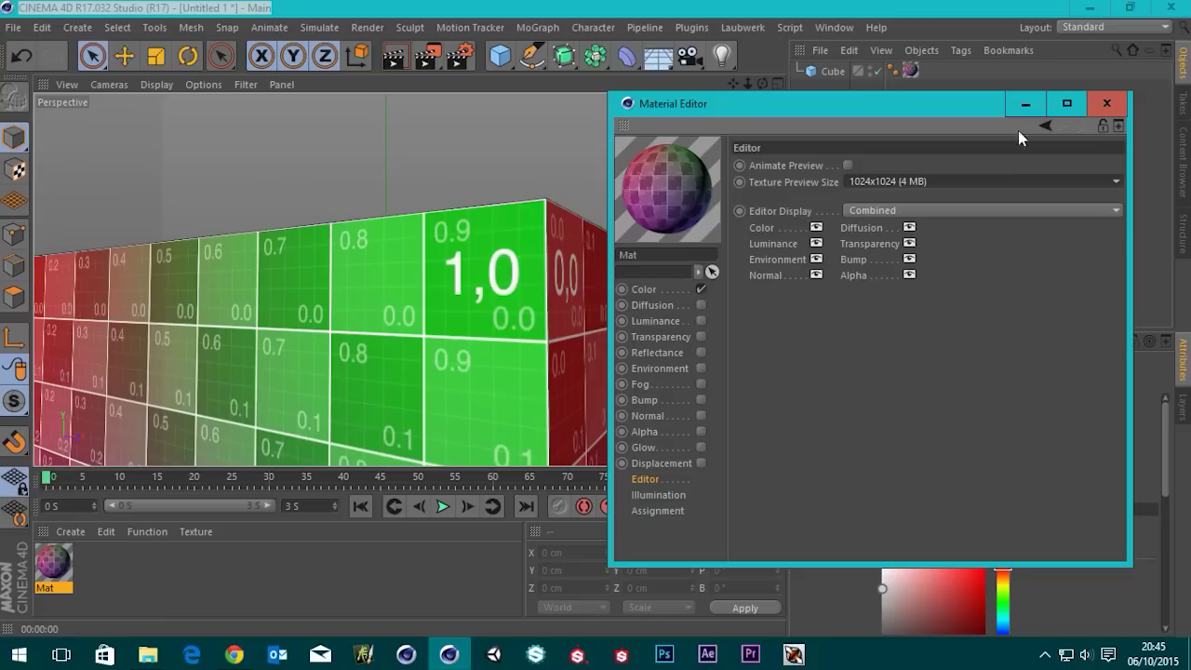
{"action": "left_click", "coordinate": [904, 183]}
{"action": "left_click", "coordinate": [884, 322]}
{"action": "left_click", "coordinate": [892, 180]}
{"action": "left_click", "coordinate": [882, 337]}
{"action": "left_click", "coordinate": [917, 185]}
{"action": "left_click", "coordinate": [875, 305]}
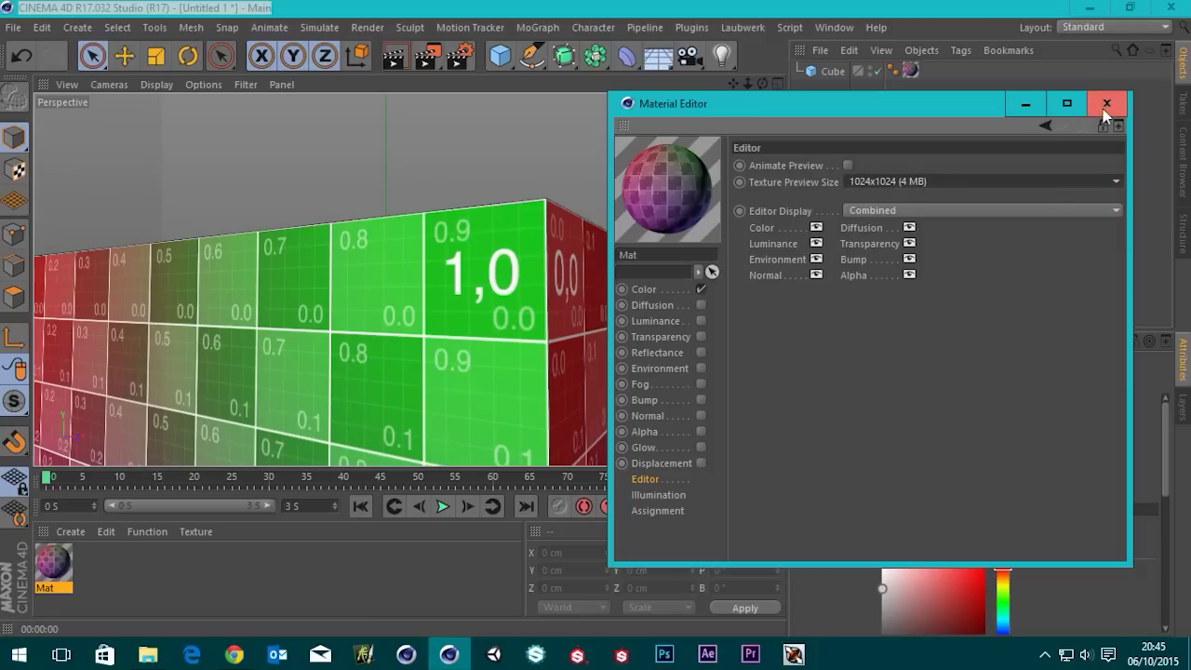
{"action": "left_click", "coordinate": [1106, 105]}
Select the cube and examine how the UV grid lies across its side and top faces.
{"action": "scroll", "coordinate": [447, 320], "scroll_direction": "down", "scroll_amount": 5}
{"action": "left_click_drag", "start_coordinate": [437, 307], "coordinate": [430, 333], "text": "alt"}
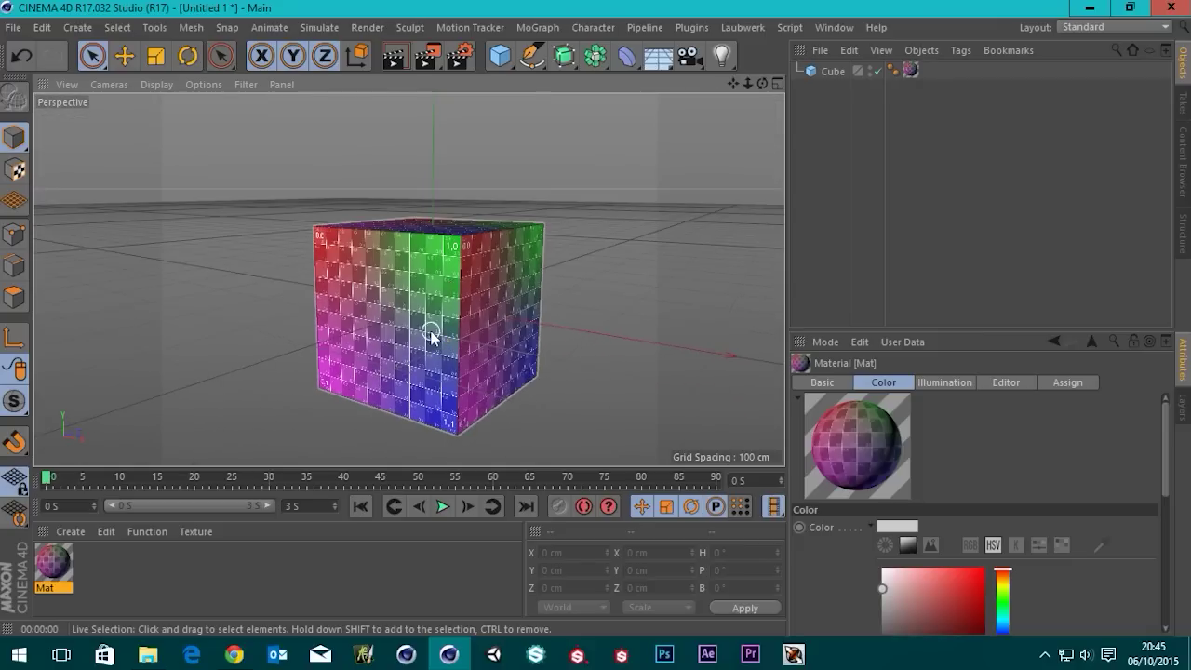
{"action": "scroll", "coordinate": [430, 334], "scroll_direction": "up", "scroll_amount": 3}
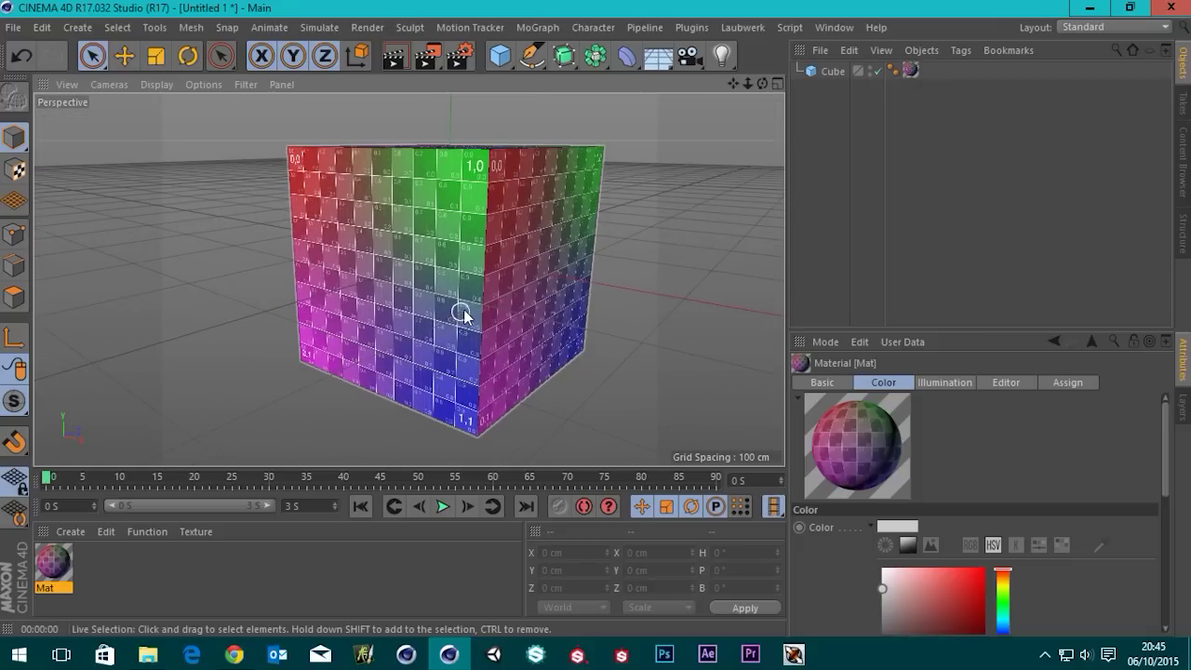
{"action": "scroll", "coordinate": [518, 261], "scroll_direction": "up", "scroll_amount": 2}
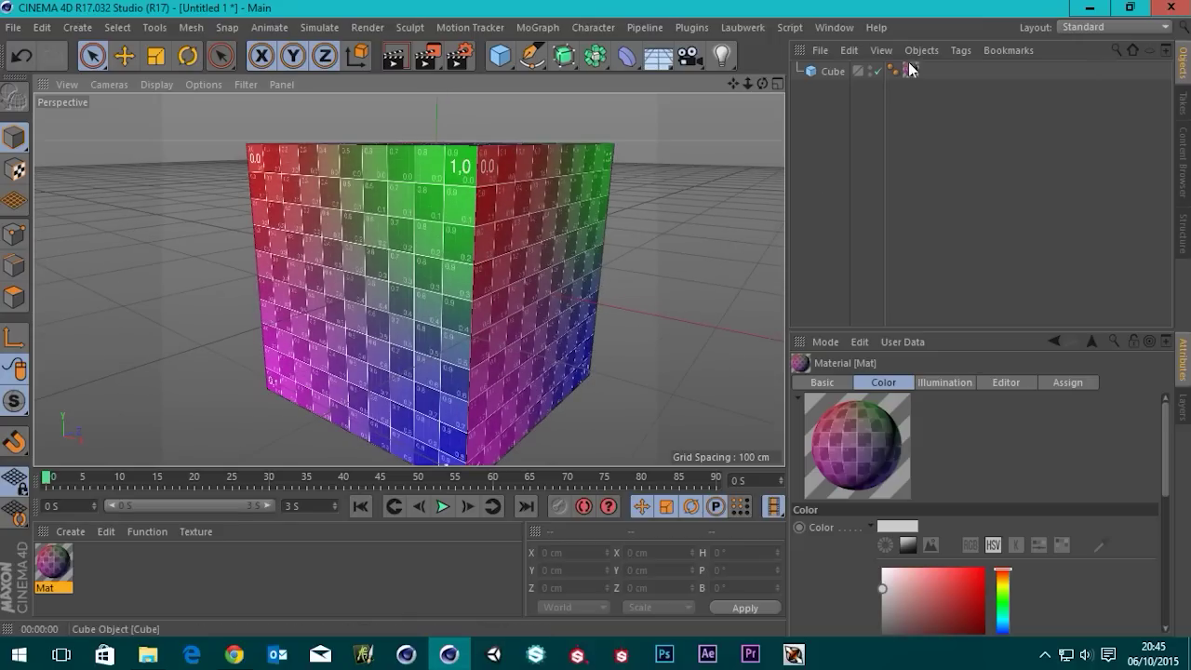
{"action": "left_click", "coordinate": [833, 71]}
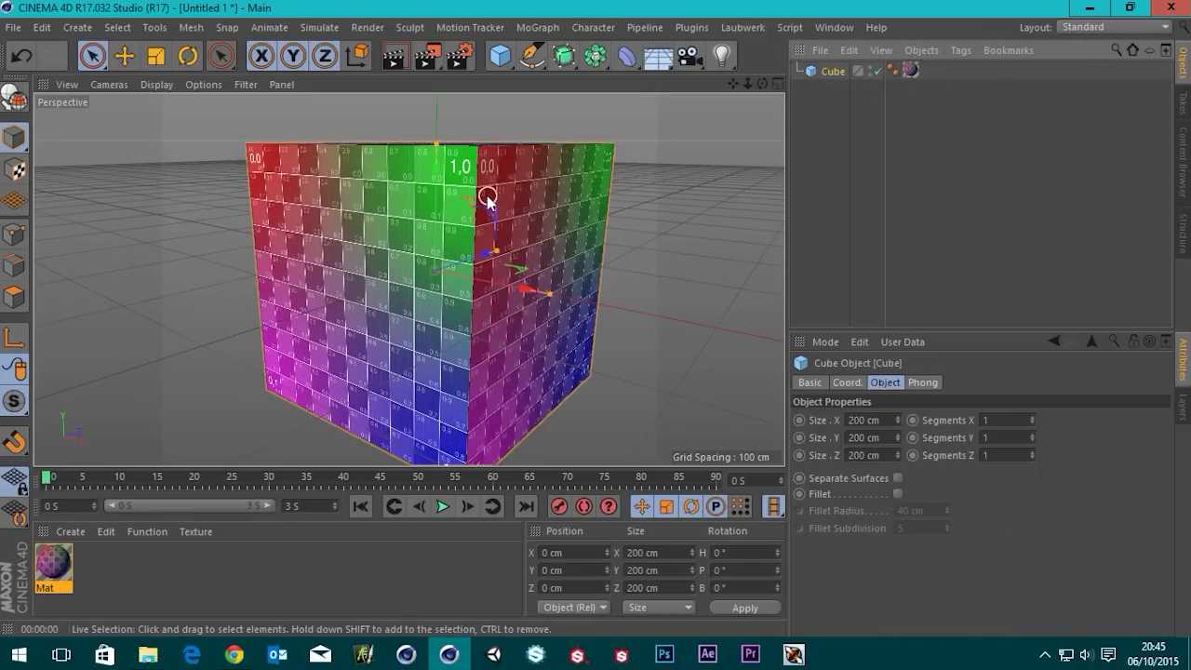
{"action": "mouse_move", "coordinate": [561, 185]}
{"action": "left_mouse_down", "text": "alt"}
{"action": "mouse_move", "coordinate": [566, 220]}
{"action": "mouse_move", "coordinate": [554, 163]}
{"action": "left_mouse_up", "text": "alt"}
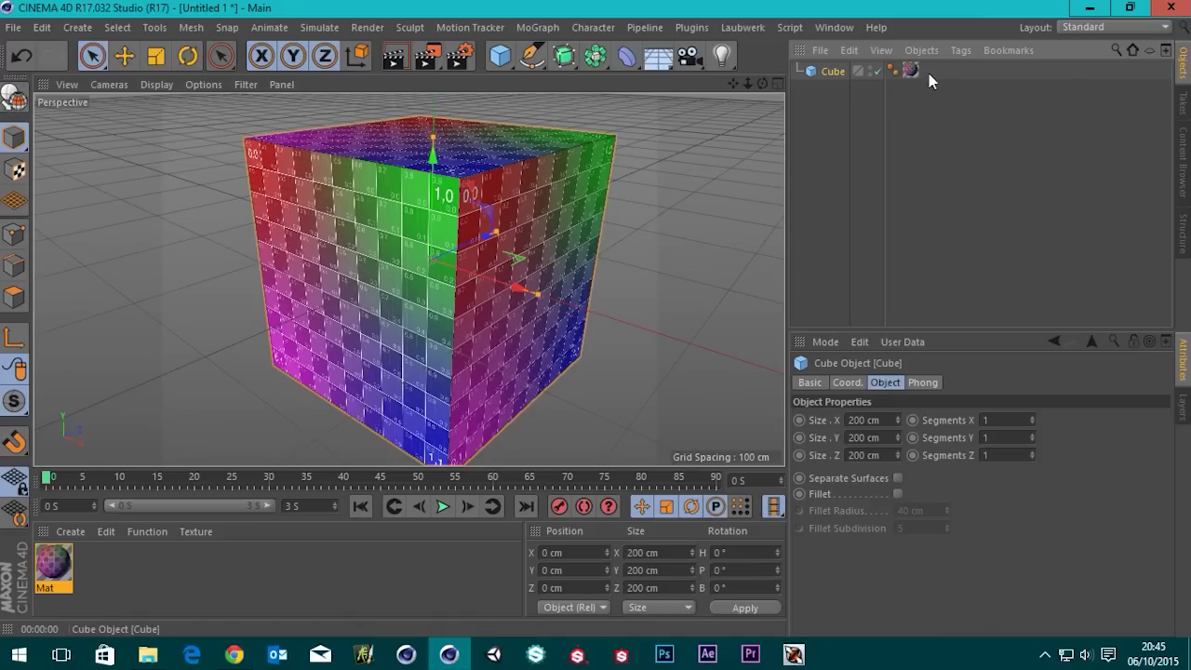
{"action": "scroll", "coordinate": [433, 188], "scroll_direction": "up", "scroll_amount": 3}
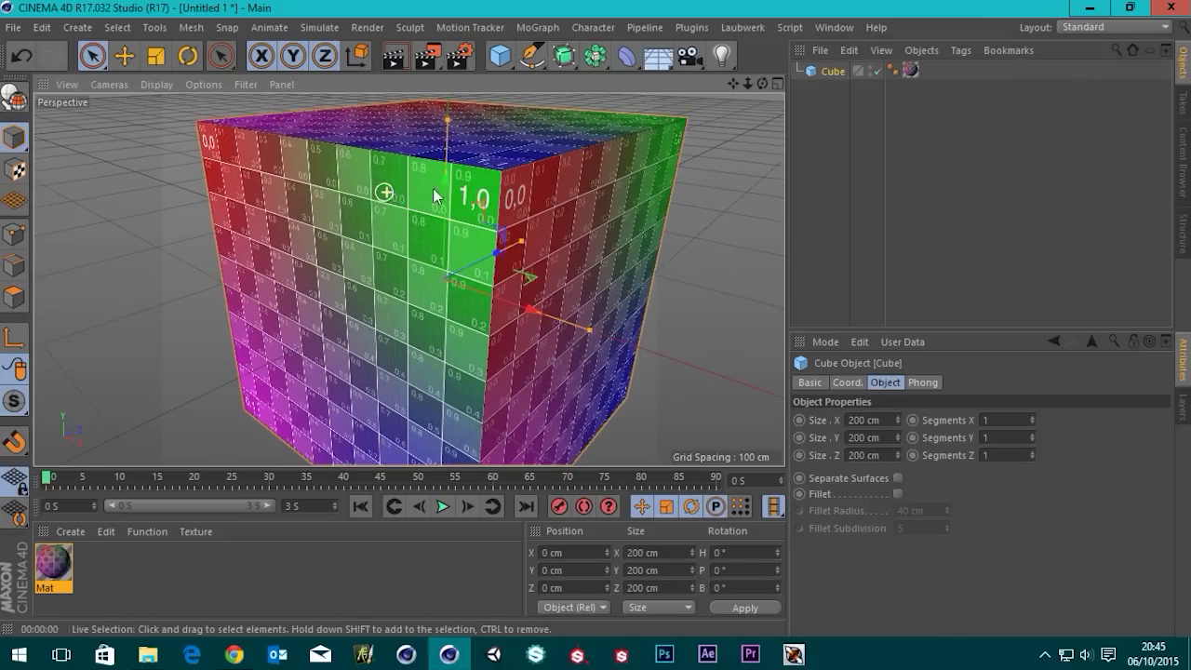
Set the projection of the cube's texture tag to Spherical.
{"action": "left_click_drag", "start_coordinate": [433, 188], "coordinate": [493, 233], "text": "alt"}
{"action": "scroll", "coordinate": [519, 183], "scroll_direction": "down", "scroll_amount": 2}
{"action": "left_click_drag", "start_coordinate": [521, 182], "coordinate": [500, 197], "text": "alt"}
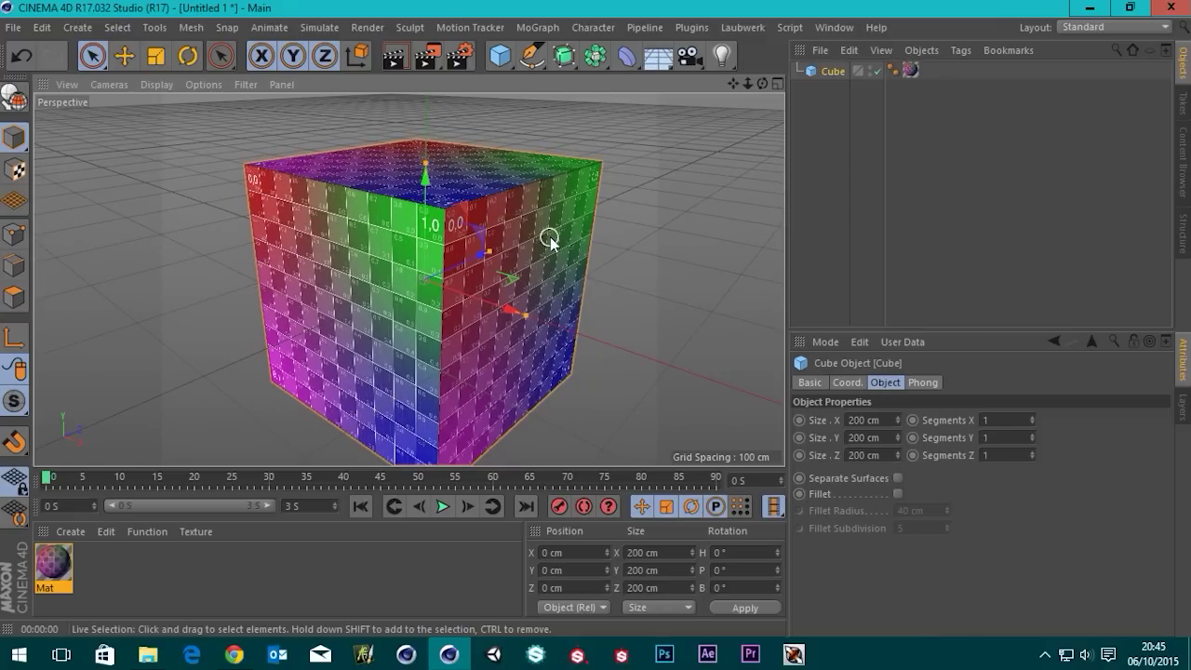
{"action": "left_click_drag", "start_coordinate": [498, 240], "coordinate": [538, 202], "text": "alt"}
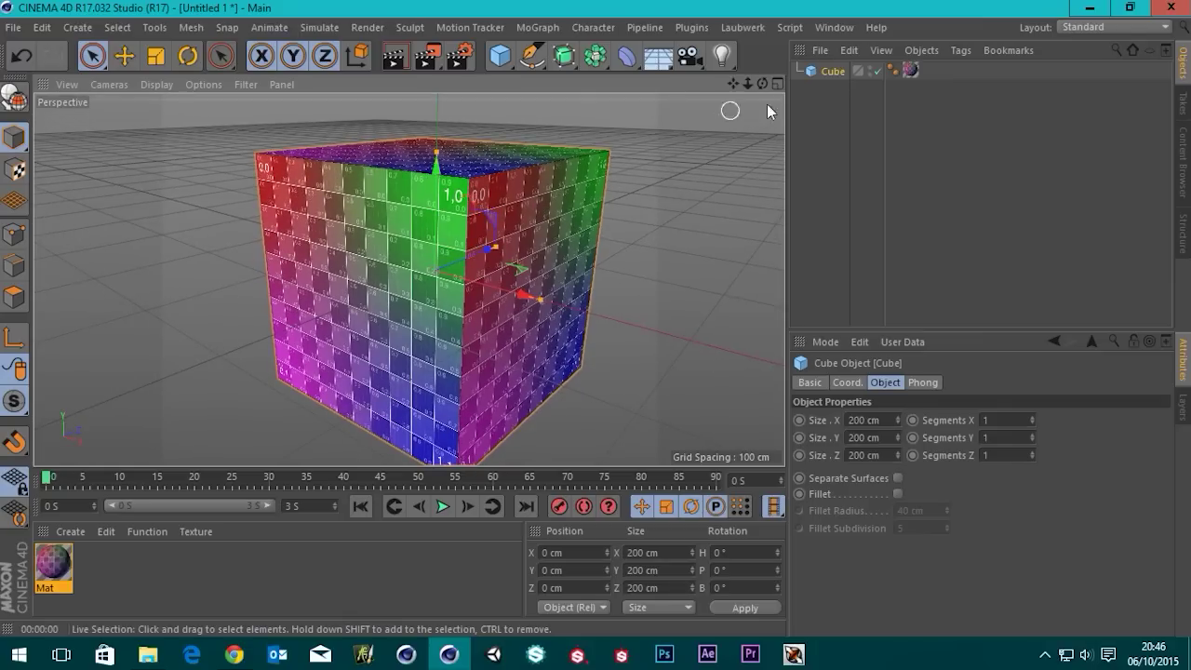
{"action": "left_click", "coordinate": [910, 70]}
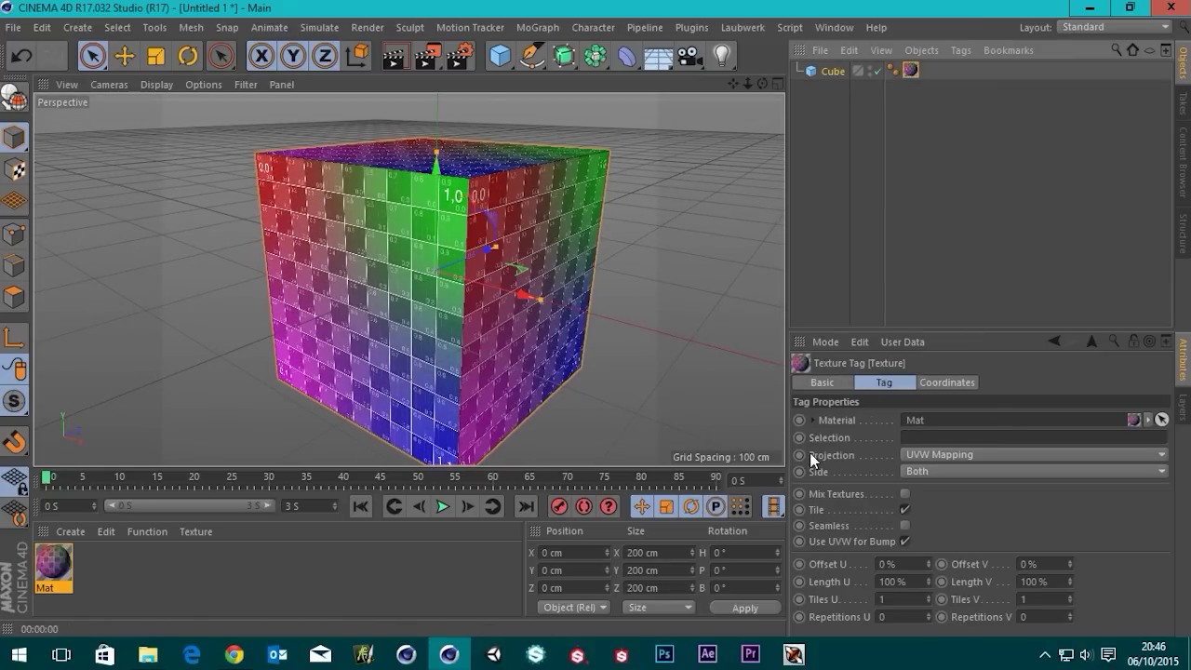
{"action": "left_click", "coordinate": [948, 456]}
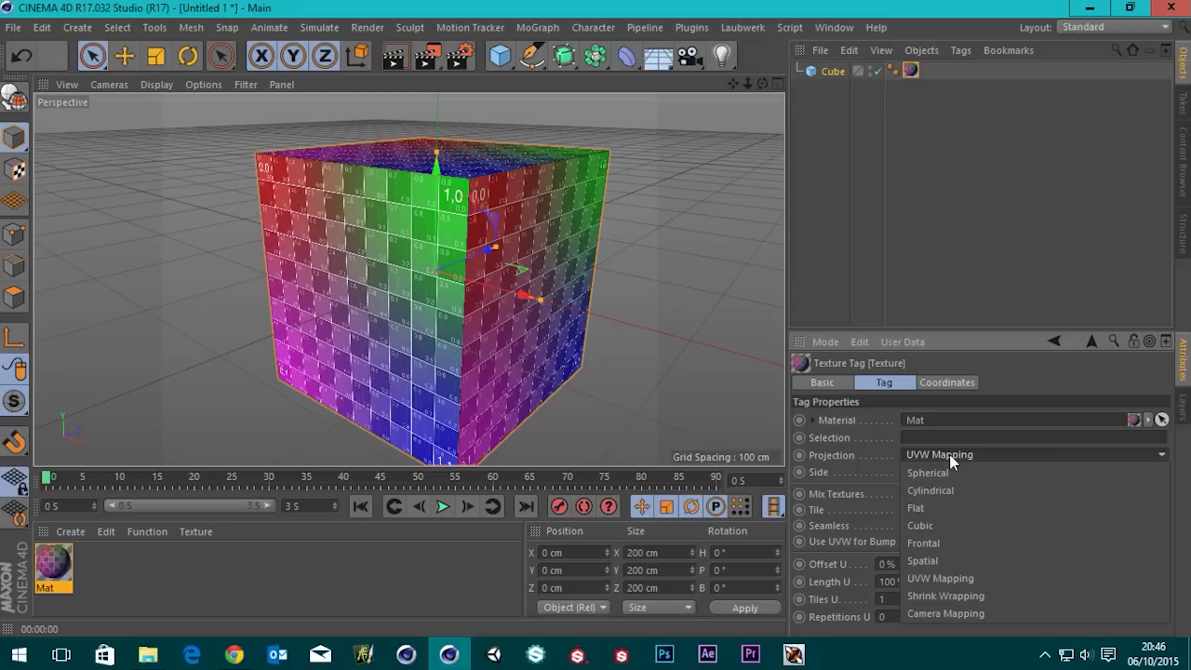
{"action": "left_click", "coordinate": [949, 475]}
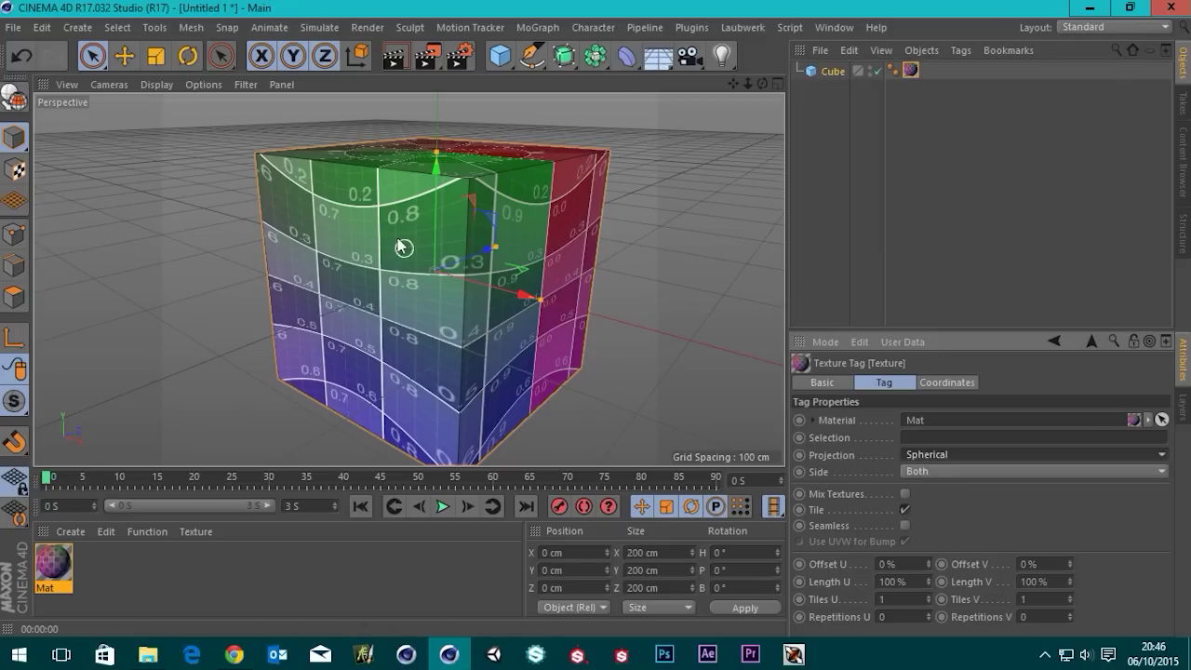
Set the texture tag's projection to Cylindrical and view the cube's untextured top face.
{"action": "left_click", "coordinate": [982, 456]}
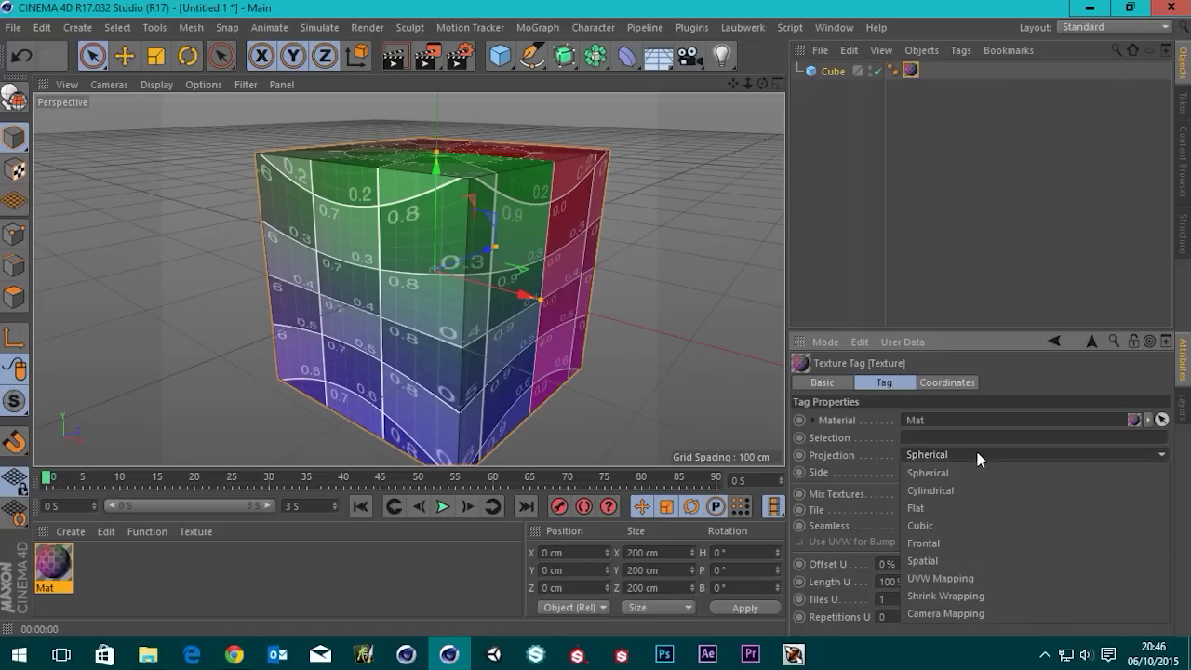
{"action": "left_click", "coordinate": [927, 489]}
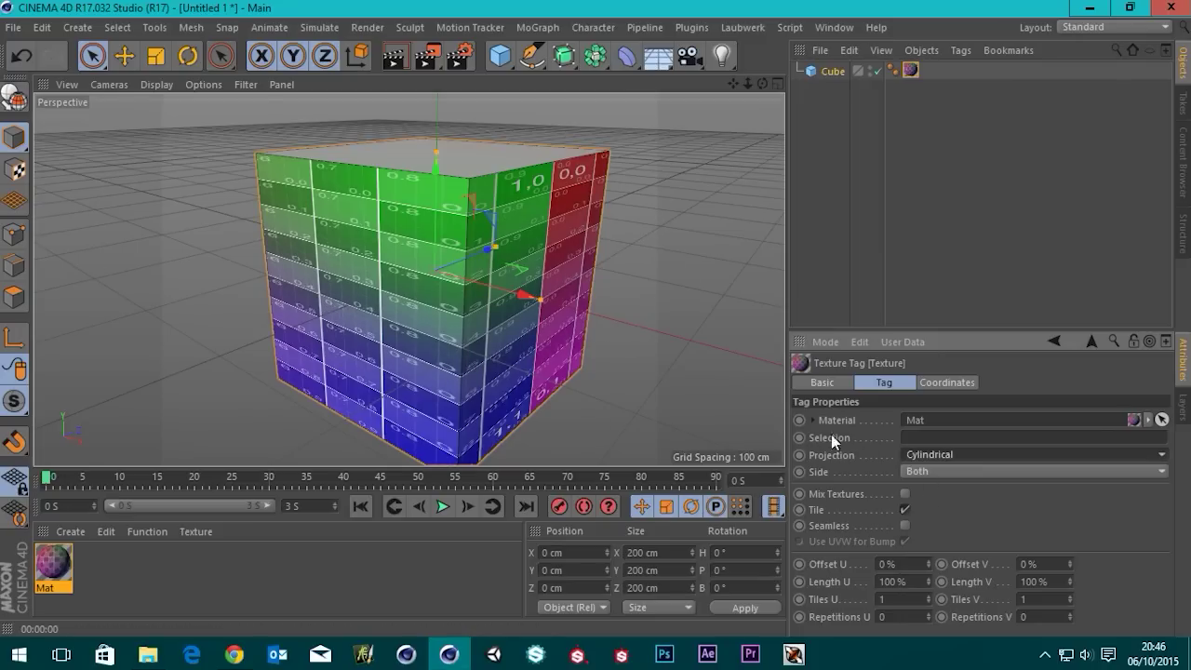
{"action": "mouse_move", "coordinate": [577, 220]}
{"action": "left_mouse_down", "text": "alt"}
{"action": "mouse_move", "coordinate": [566, 324]}
{"action": "mouse_move", "coordinate": [570, 109]}
{"action": "mouse_move", "coordinate": [563, 271]}
{"action": "mouse_move", "coordinate": [565, 237]}
{"action": "left_mouse_up", "text": "alt"}
Set the texture tag's projection to Cubic and switch to Texture mode to display the projection grid around the cube.
{"action": "left_click", "coordinate": [935, 455]}
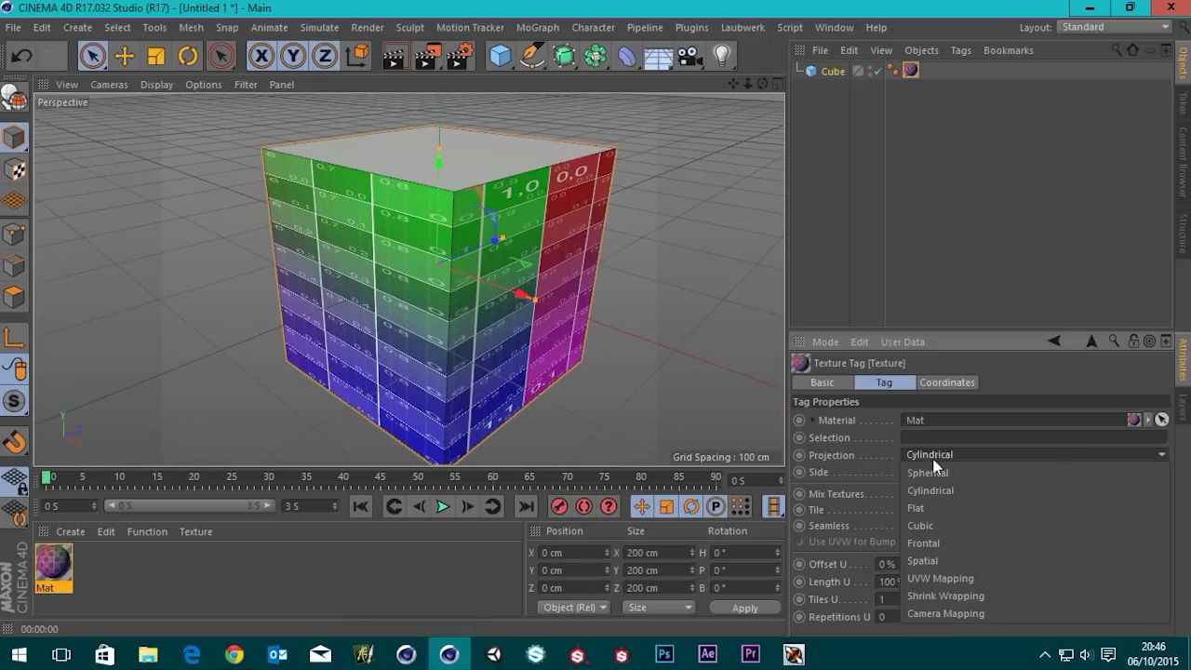
{"action": "left_click", "coordinate": [922, 525]}
{"action": "left_click_drag", "start_coordinate": [419, 288], "coordinate": [420, 208], "text": "alt"}
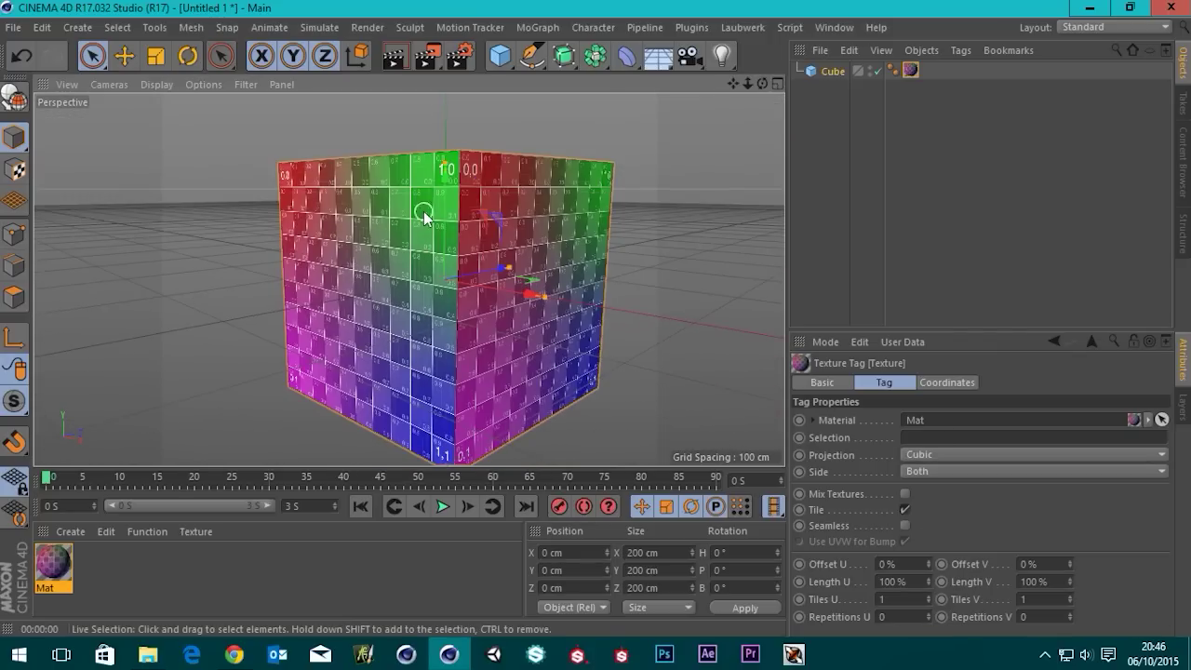
{"action": "left_click", "coordinate": [17, 173]}
{"action": "left_click_drag", "start_coordinate": [371, 251], "coordinate": [474, 252], "text": "alt"}
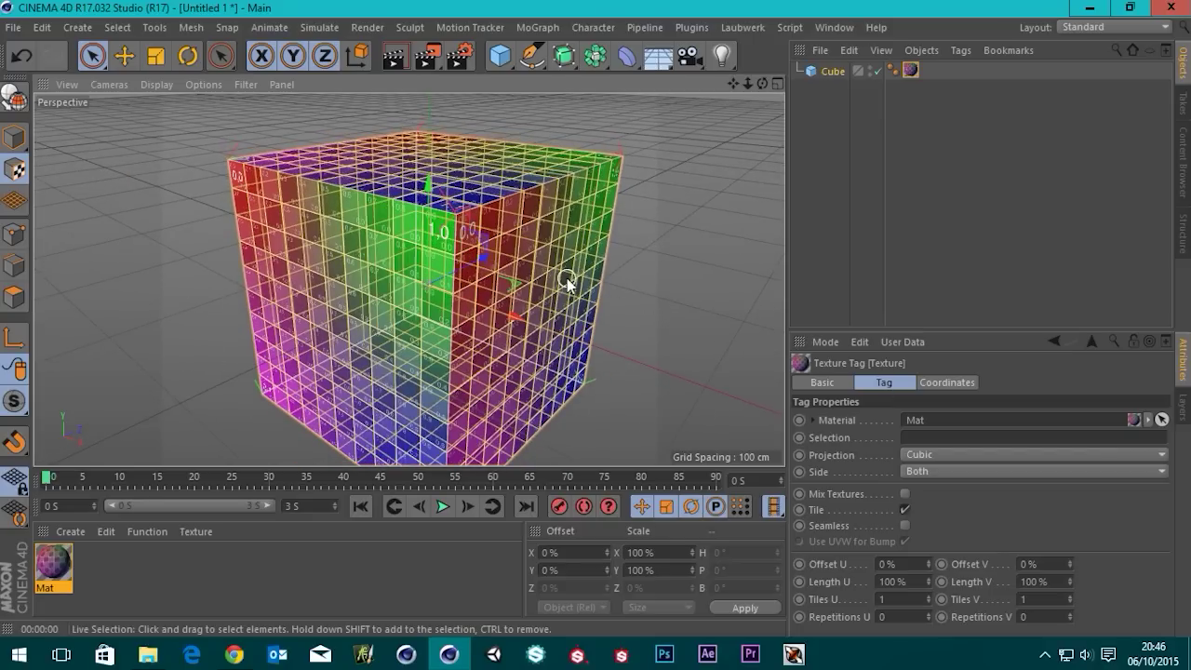
{"action": "left_click_drag", "start_coordinate": [399, 366], "coordinate": [376, 347], "text": "alt"}
Try the Cylindrical and Frontal projections on the cube in Texture mode to compare their projection grids.
{"action": "left_click", "coordinate": [921, 455]}
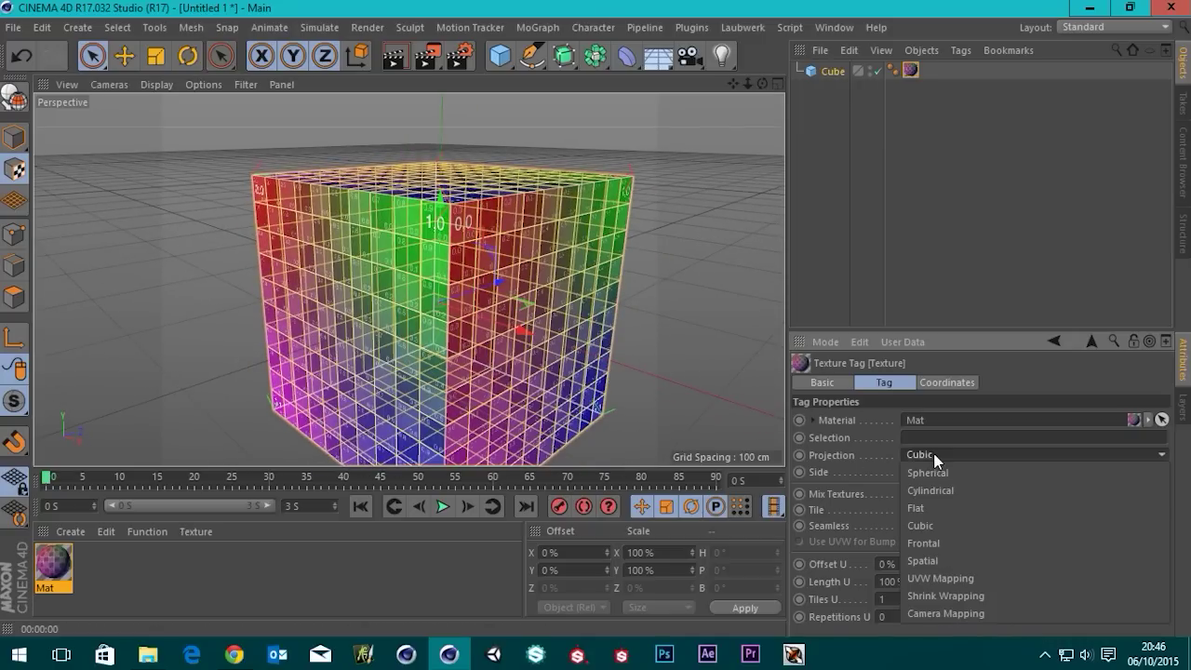
{"action": "left_click", "coordinate": [929, 495]}
{"action": "left_click_drag", "start_coordinate": [475, 285], "coordinate": [463, 325], "text": "alt"}
{"action": "left_click", "coordinate": [924, 455]}
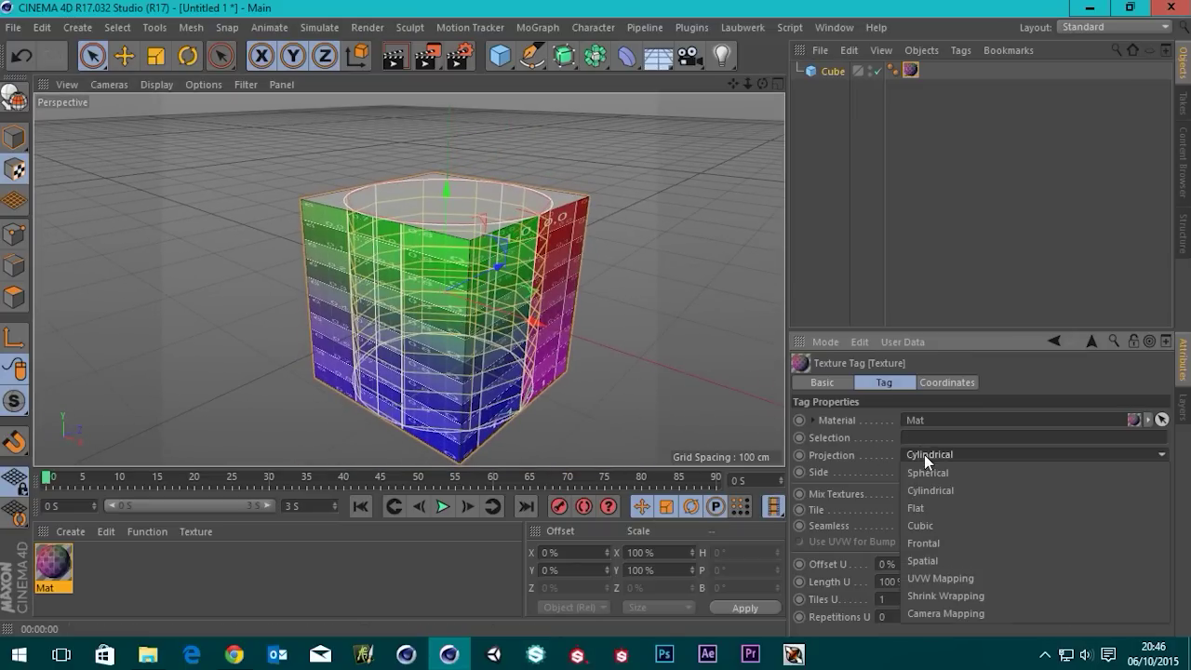
{"action": "left_click", "coordinate": [931, 543]}
{"action": "left_click_drag", "start_coordinate": [521, 273], "coordinate": [465, 250], "text": "alt"}
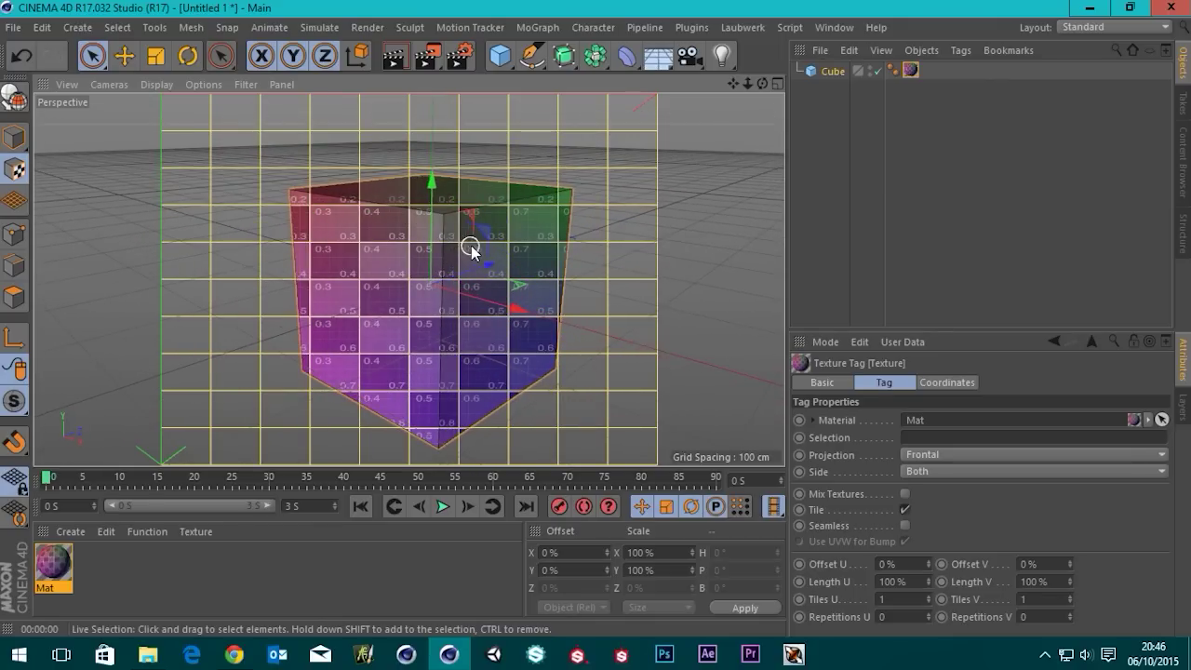
Set the texture tag's projection to Flat and examine how the grid plane projects through the cube.
{"action": "left_click", "coordinate": [941, 453]}
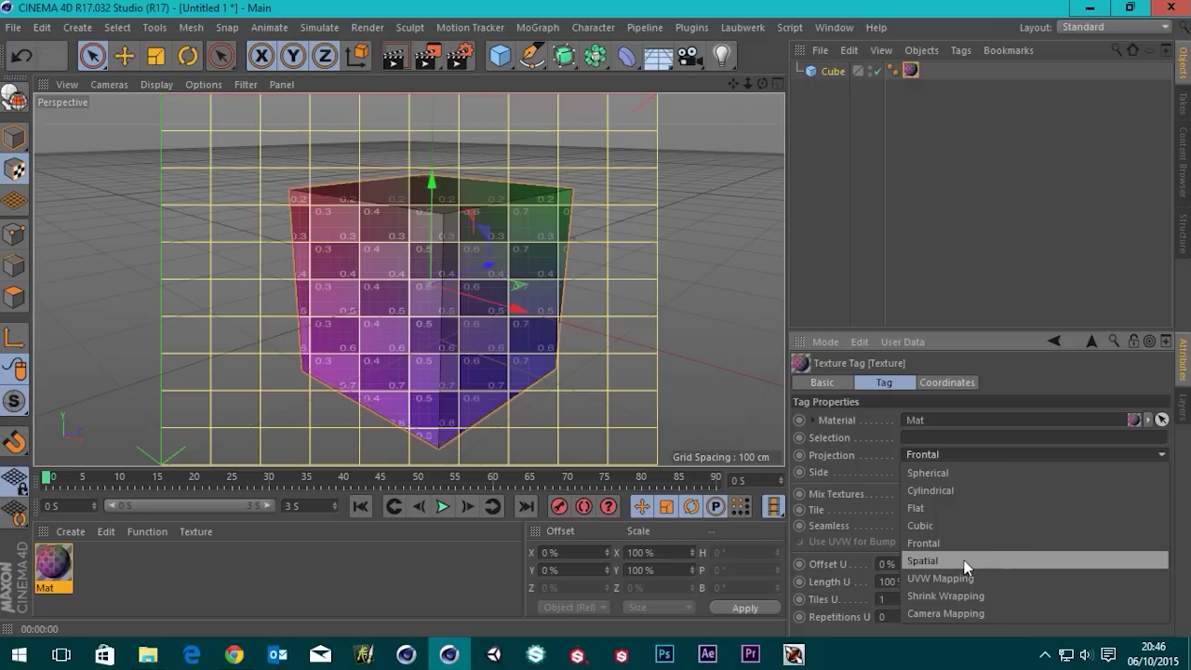
{"action": "left_click", "coordinate": [917, 507]}
{"action": "left_click_drag", "start_coordinate": [470, 270], "coordinate": [444, 284], "text": "alt"}
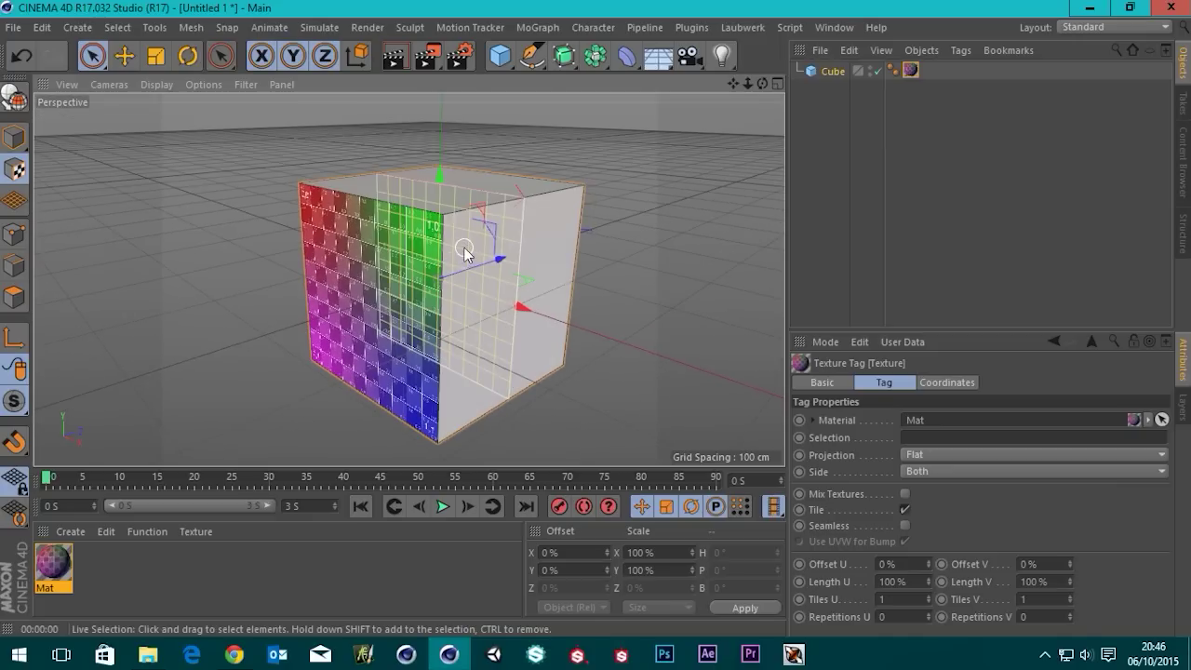
{"action": "left_click_drag", "start_coordinate": [377, 267], "coordinate": [473, 266], "text": "alt"}
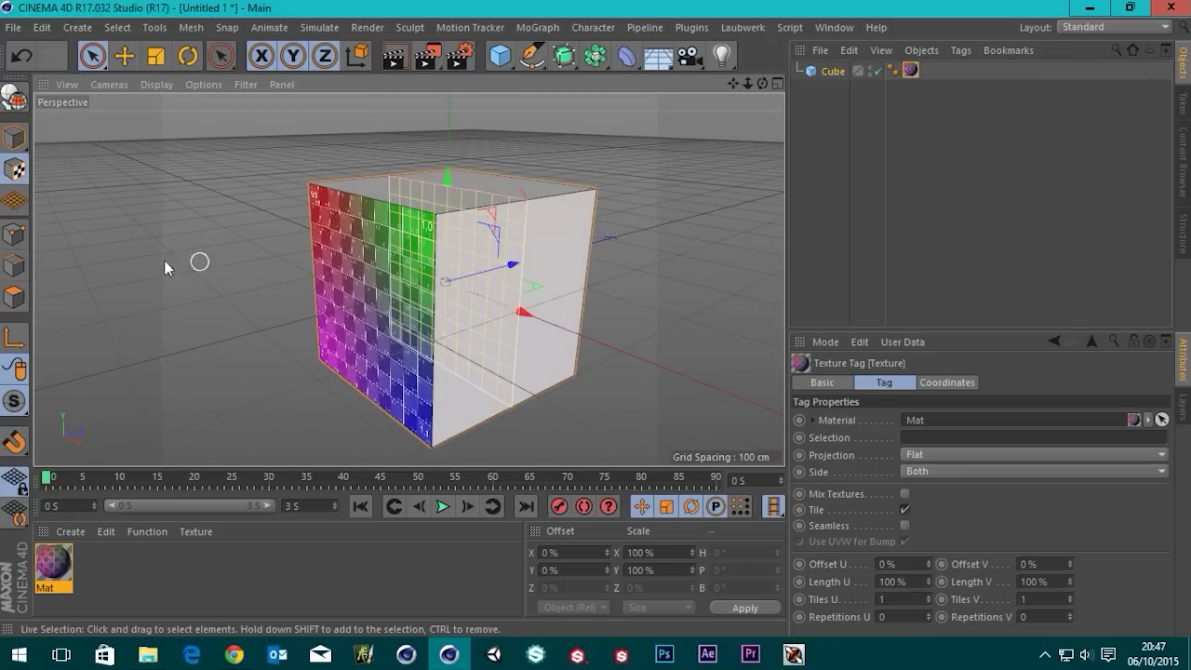
{"action": "left_click_drag", "start_coordinate": [407, 251], "coordinate": [456, 266], "text": "alt"}
{"action": "scroll", "coordinate": [455, 268], "scroll_direction": "up", "scroll_amount": 2}
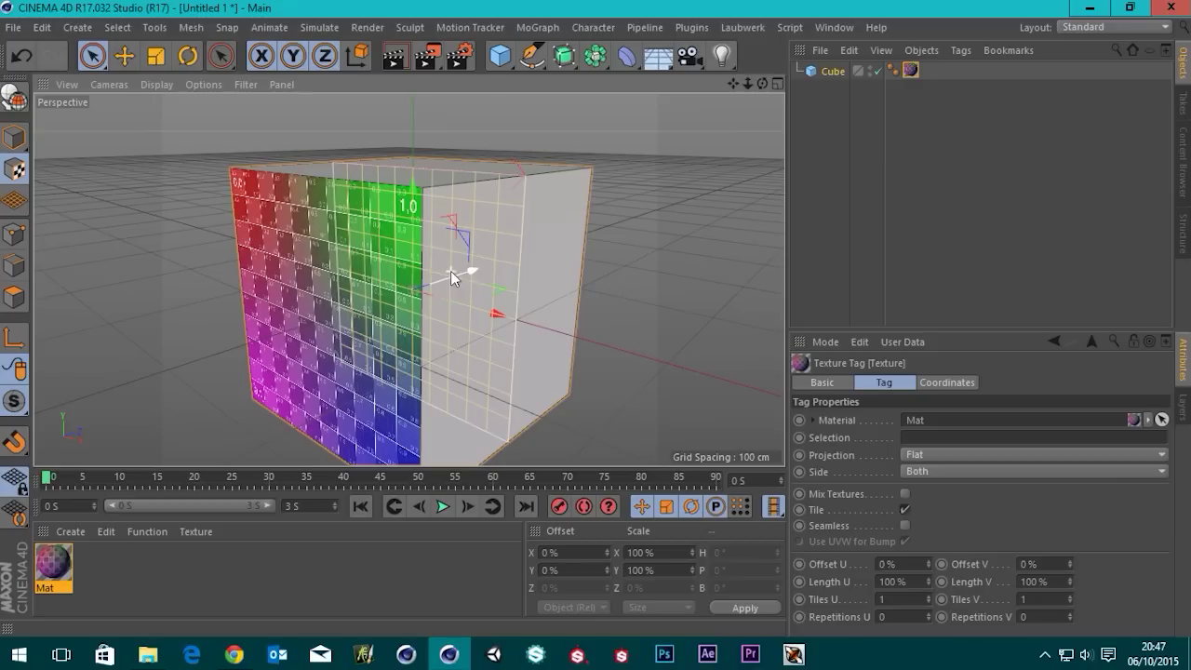
Set the texture projection back to Cubic and return to Model mode to view the cube without the projection grid.
{"action": "left_click", "coordinate": [925, 455]}
{"action": "left_click", "coordinate": [939, 525]}
{"action": "left_click_drag", "start_coordinate": [437, 279], "coordinate": [375, 245], "text": "alt"}
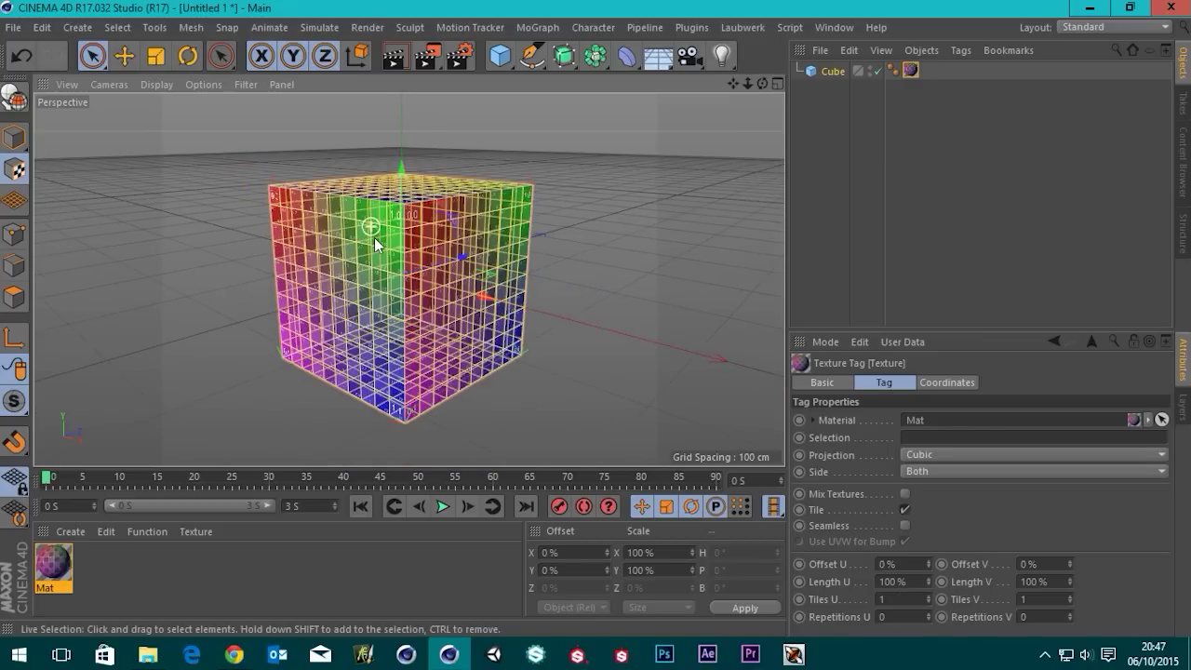
{"action": "left_click", "coordinate": [14, 137]}
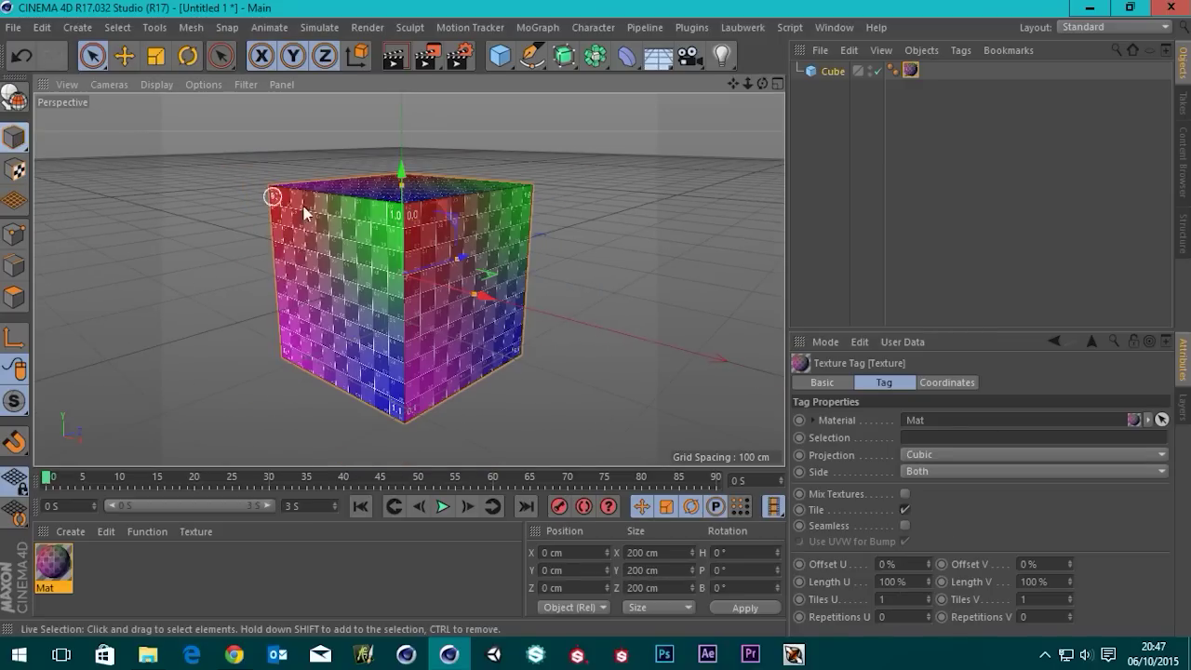
{"action": "mouse_move", "coordinate": [381, 238]}
{"action": "left_mouse_down", "text": "alt"}
{"action": "mouse_move", "coordinate": [400, 239]}
{"action": "mouse_move", "coordinate": [418, 274]}
{"action": "mouse_move", "coordinate": [393, 258]}
{"action": "left_mouse_up", "text": "alt"}
{"action": "scroll", "coordinate": [419, 271], "scroll_direction": "up", "scroll_amount": 3}
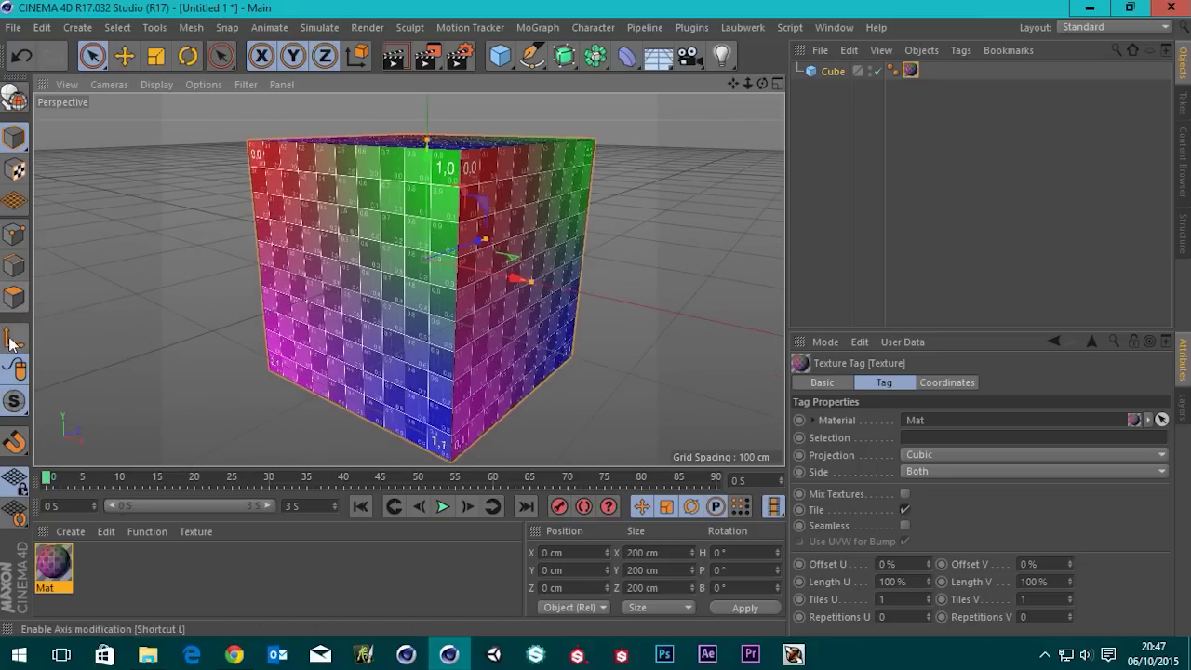
With Texture mode and axis modification enabled, shift the cubic projection about 91 cm along X and check it in Model mode.
{"action": "left_click", "coordinate": [15, 169]}
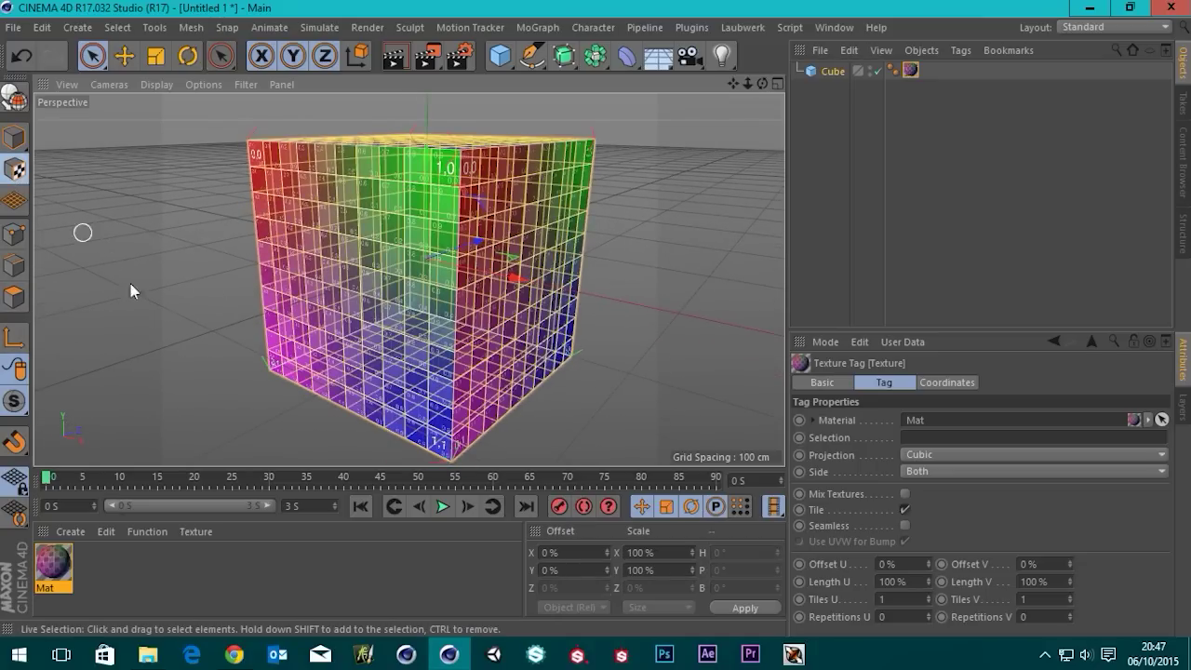
{"action": "left_click", "coordinate": [14, 340]}
{"action": "left_click_drag", "start_coordinate": [522, 272], "coordinate": [629, 299]}
{"action": "left_click_drag", "start_coordinate": [284, 202], "coordinate": [361, 238], "text": "alt"}
{"action": "scroll", "coordinate": [344, 154], "scroll_direction": "up", "scroll_amount": 4}
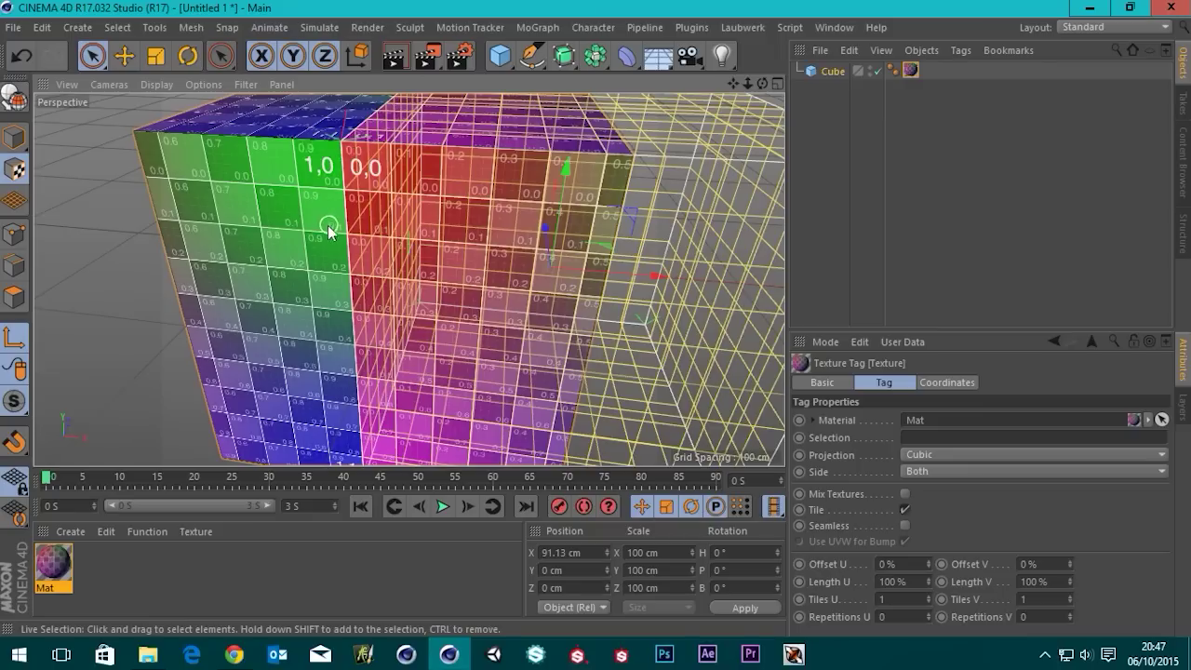
{"action": "scroll", "coordinate": [352, 278], "scroll_direction": "down", "scroll_amount": 4}
{"action": "left_click", "coordinate": [13, 138]}
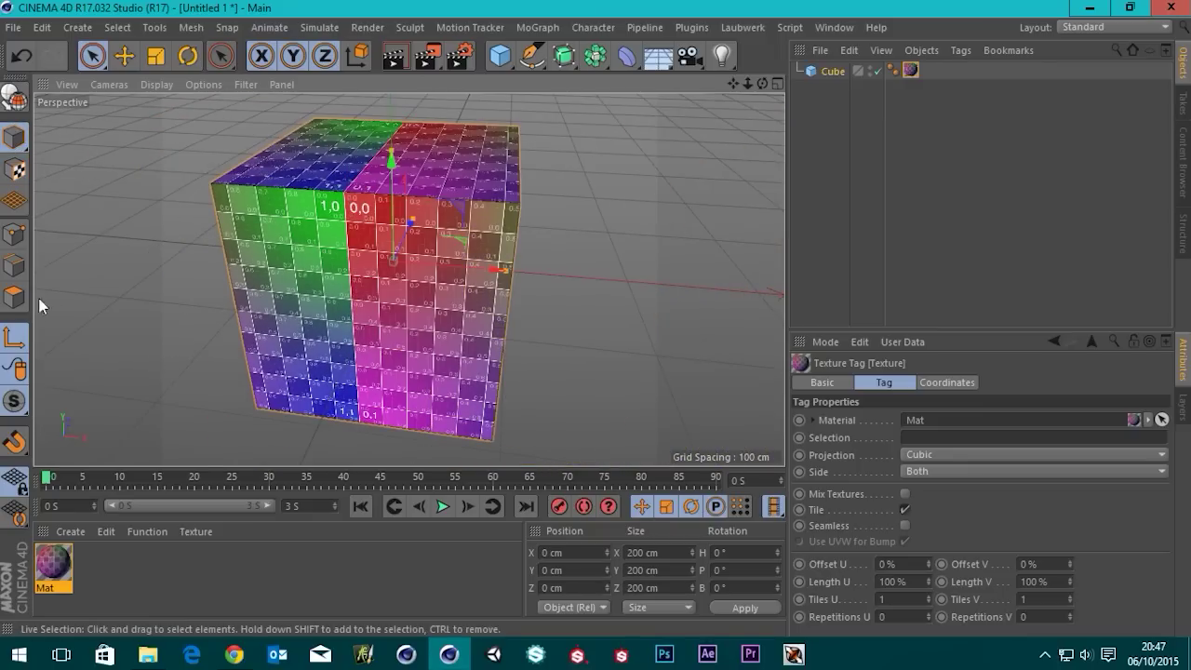
Return to Texture mode and disable Tile on the shifted texture tag.
{"action": "left_click", "coordinate": [14, 171]}
{"action": "left_click_drag", "start_coordinate": [365, 320], "coordinate": [370, 324], "text": "alt"}
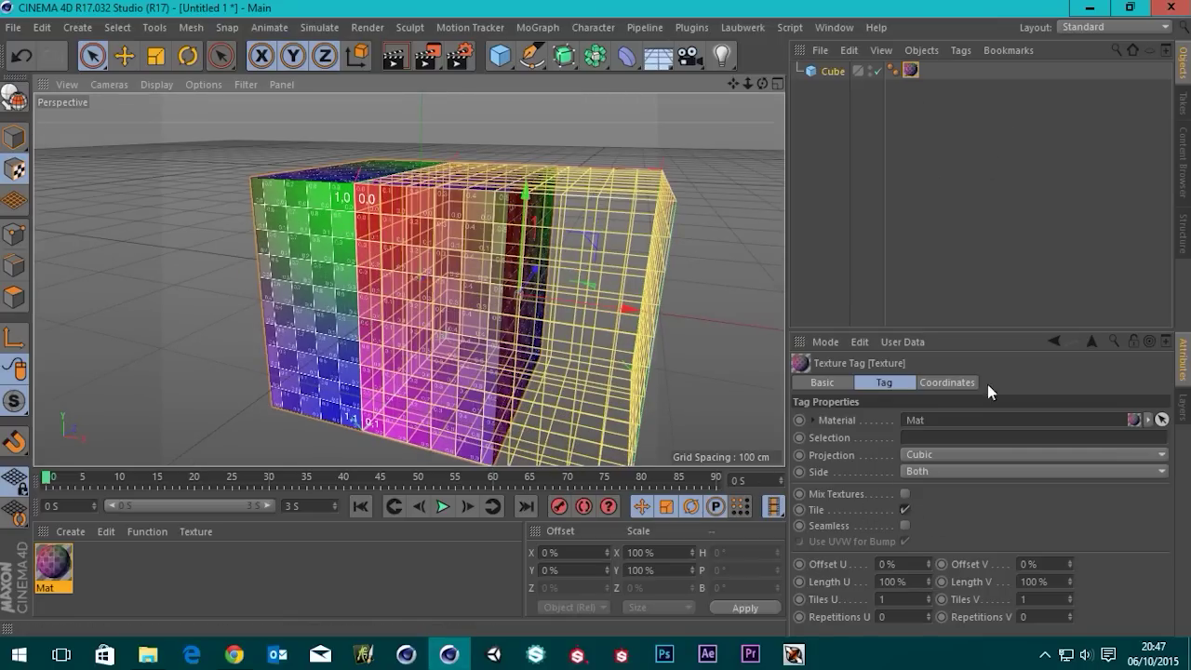
{"action": "left_click", "coordinate": [904, 509]}
{"action": "left_click_drag", "start_coordinate": [381, 284], "coordinate": [428, 240], "text": "alt"}
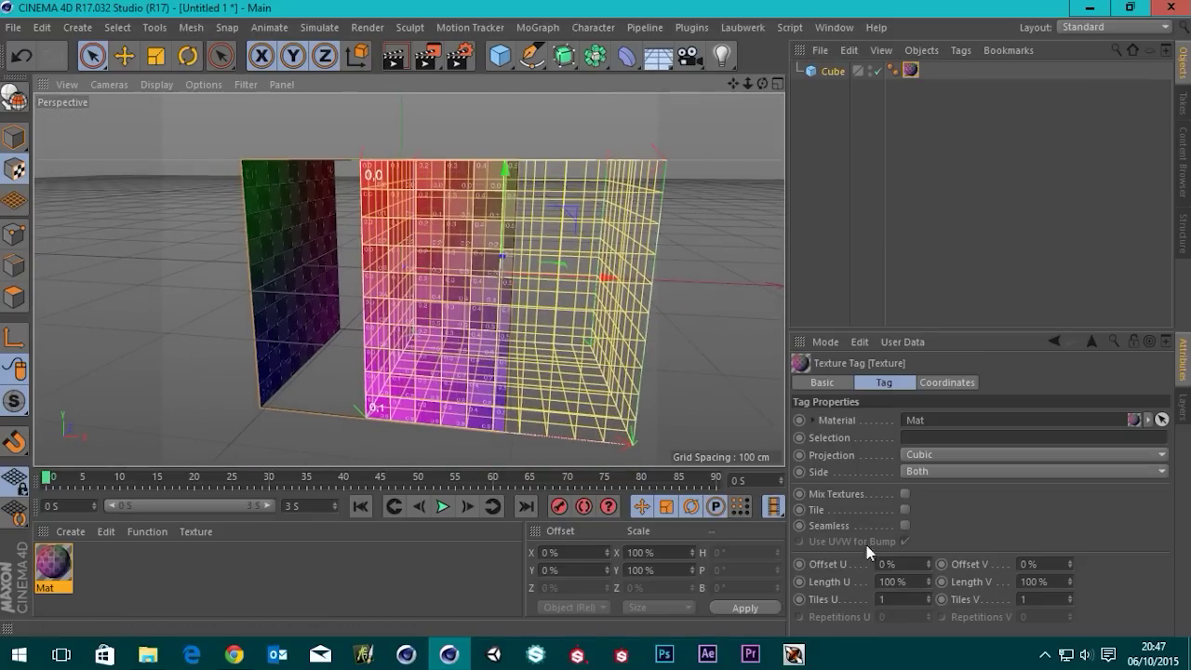
Undo the tiling, projection shift and last projection changes, and set the texture tag's projection to Cubic.
{"action": "left_click", "coordinate": [904, 509]}
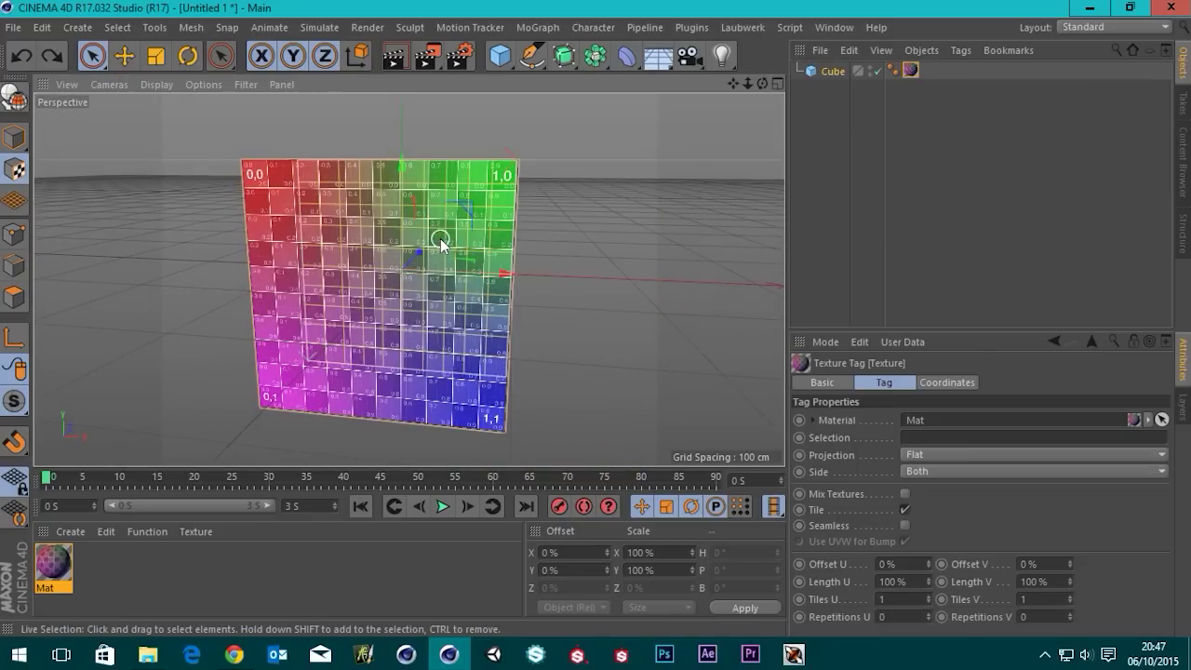
{"action": "left_click_drag", "start_coordinate": [463, 267], "coordinate": [391, 276], "text": "alt"}
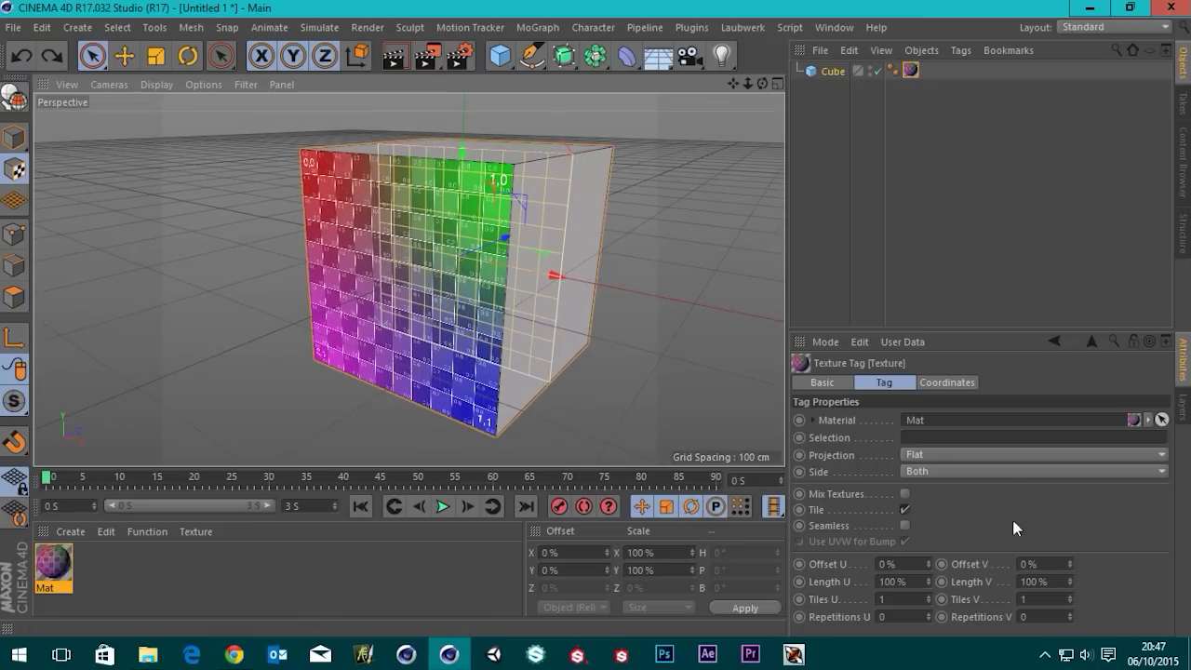
{"action": "left_click", "coordinate": [935, 456]}
{"action": "left_click", "coordinate": [936, 530]}
{"action": "left_click_drag", "start_coordinate": [460, 292], "coordinate": [423, 315], "text": "alt"}
{"action": "left_click", "coordinate": [911, 72]}
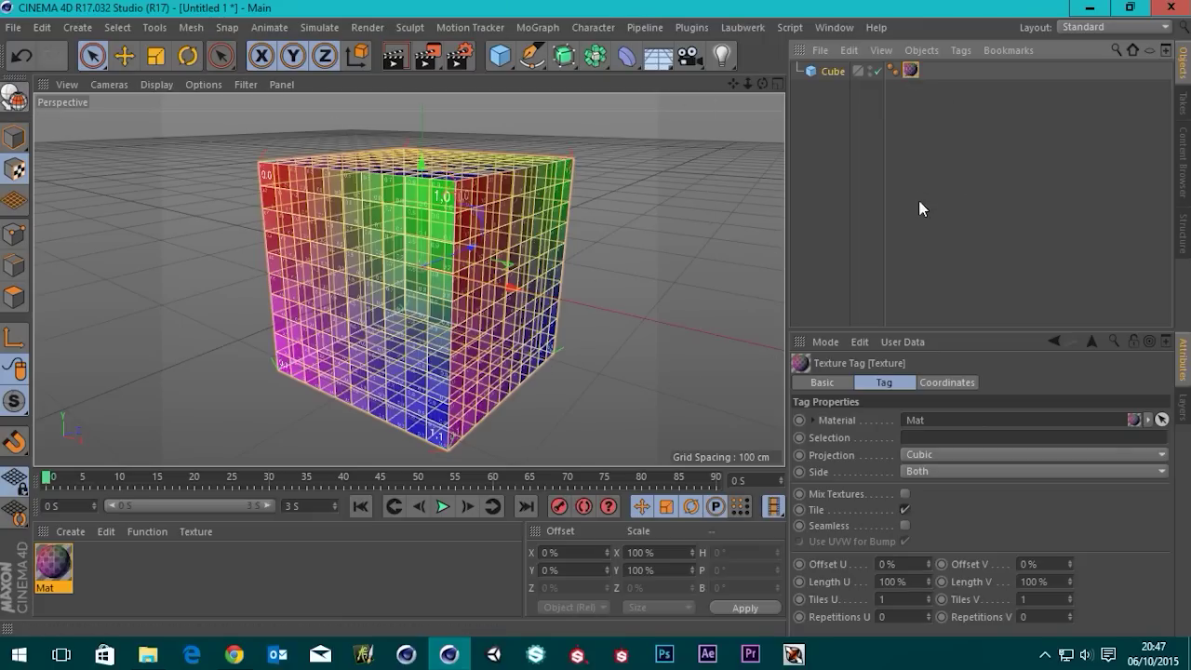
Return to Model mode and examine the cubic-mapped UV grid on the cube's faces.
{"action": "left_click", "coordinate": [14, 137]}
{"action": "scroll", "coordinate": [388, 270], "scroll_direction": "down", "scroll_amount": 2}
{"action": "middle_click_drag", "start_coordinate": [409, 304], "coordinate": [447, 315], "text": "alt"}
{"action": "right_click_drag", "start_coordinate": [446, 315], "coordinate": [452, 322], "text": "alt"}
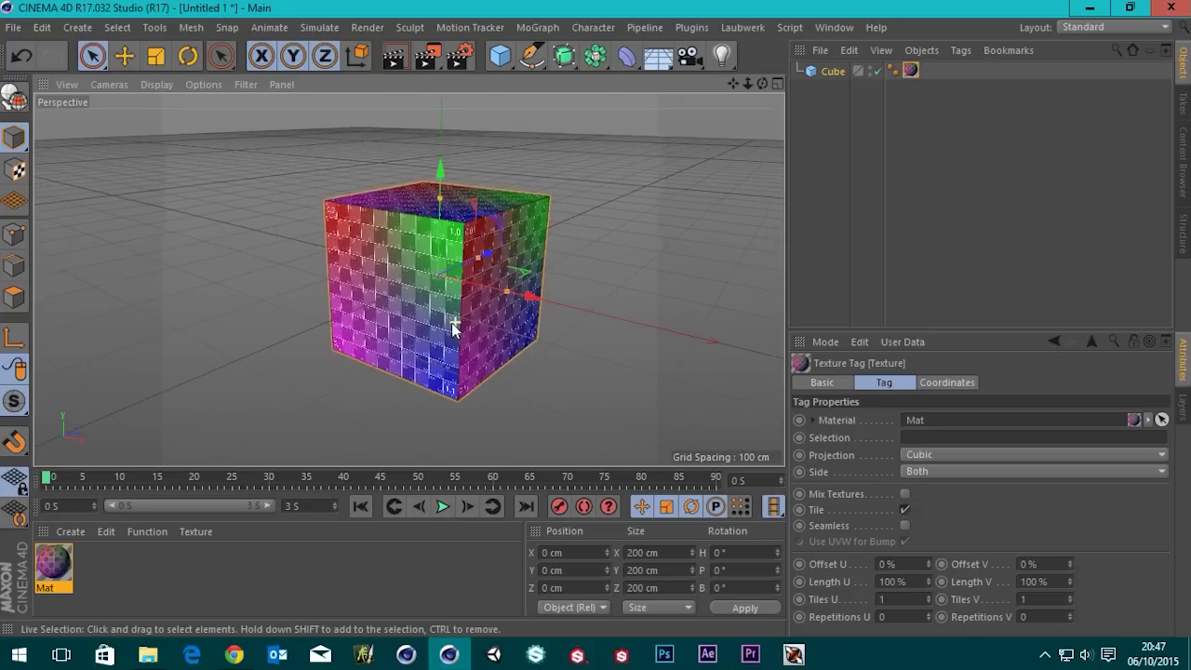
{"action": "left_click_drag", "start_coordinate": [452, 323], "coordinate": [447, 317], "text": "alt"}
{"action": "middle_click_drag", "start_coordinate": [494, 328], "coordinate": [478, 333], "text": "alt"}
{"action": "scroll", "coordinate": [476, 338], "scroll_direction": "up", "scroll_amount": 4}
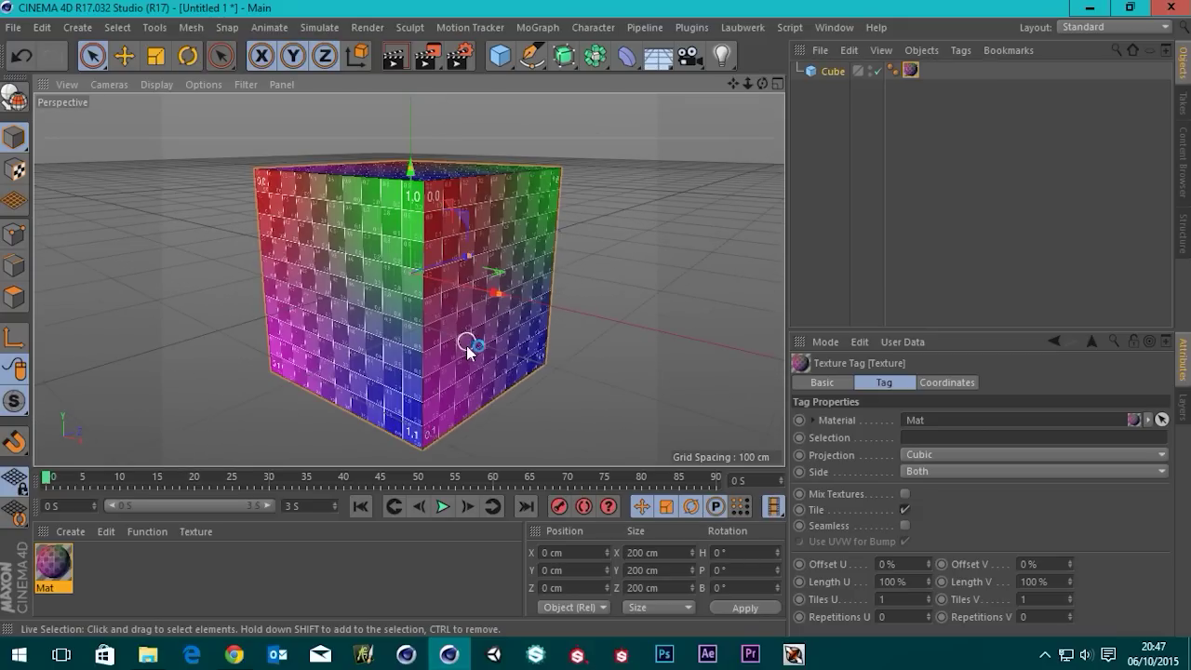
{"action": "left_click_drag", "start_coordinate": [424, 341], "coordinate": [445, 329], "text": "alt"}
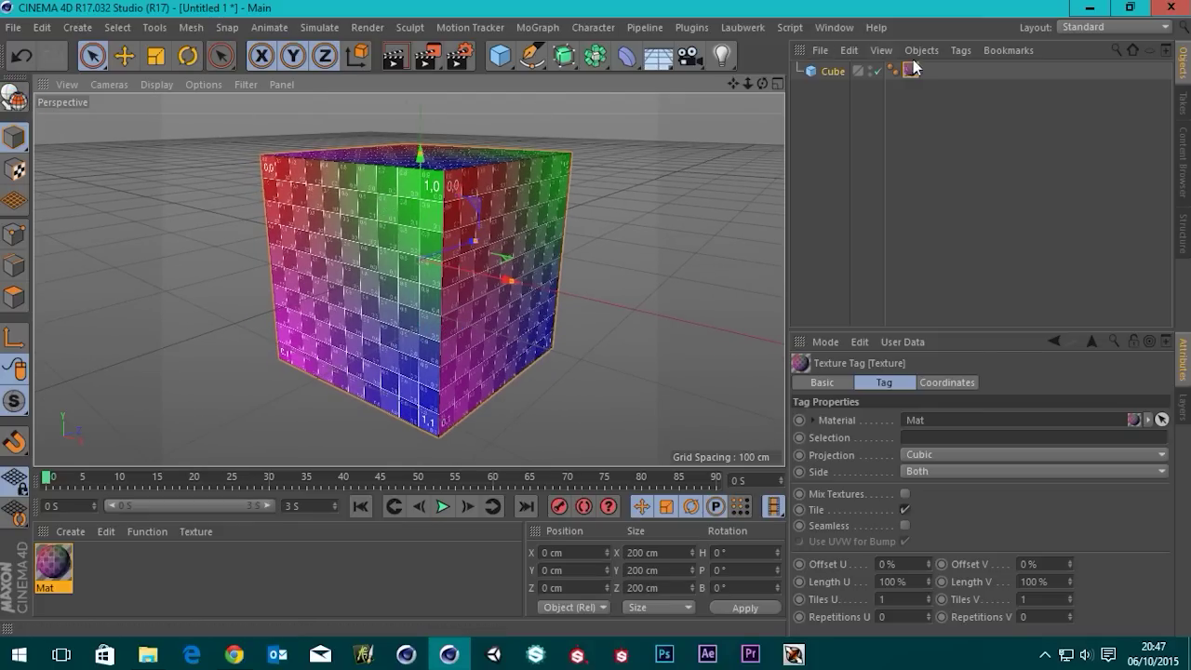
Make the cube editable, inspect its UVW tag, and reselect the cube.
{"action": "left_click", "coordinate": [14, 95]}
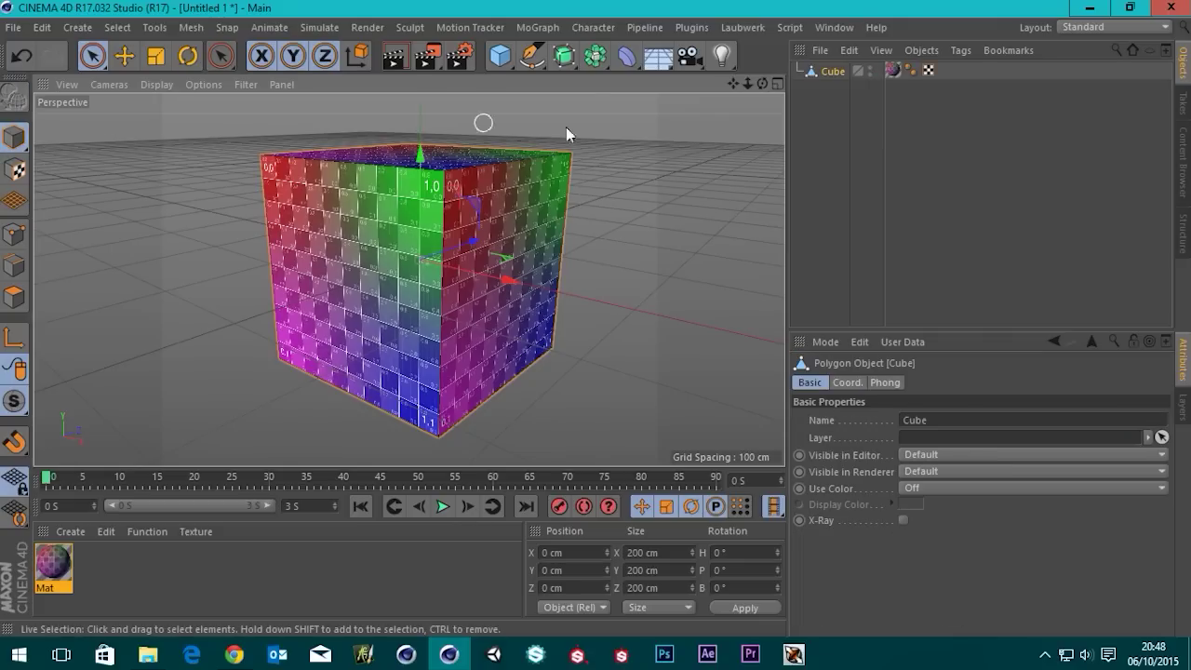
{"action": "left_click", "coordinate": [928, 71]}
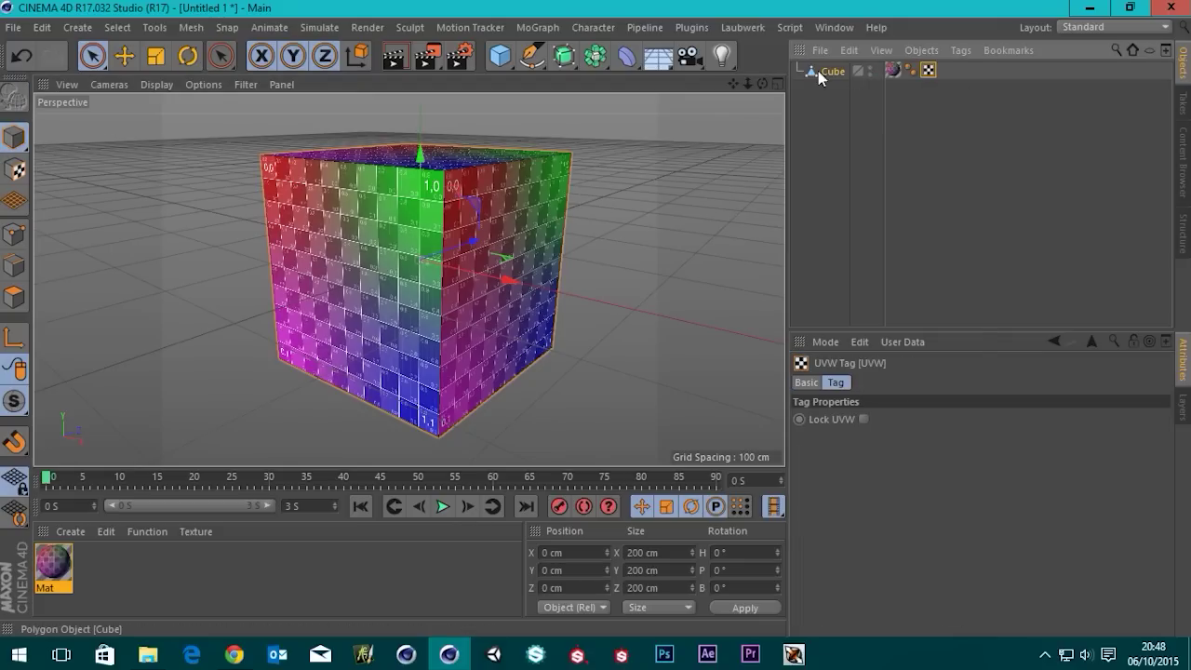
{"action": "left_click", "coordinate": [833, 71]}
{"action": "left_click_drag", "start_coordinate": [457, 232], "coordinate": [486, 205], "text": "alt"}
Set the projection of the cube's texture tag to UVW Mapping and check the cube's faces.
{"action": "left_click", "coordinate": [892, 71]}
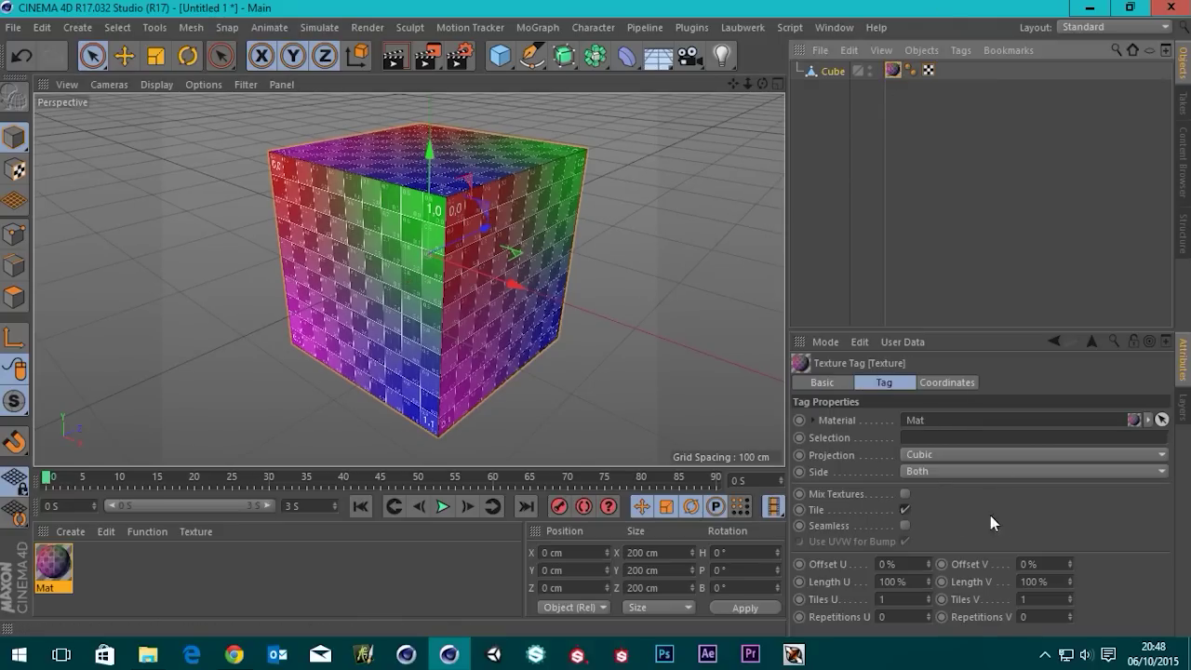
{"action": "left_click", "coordinate": [930, 454]}
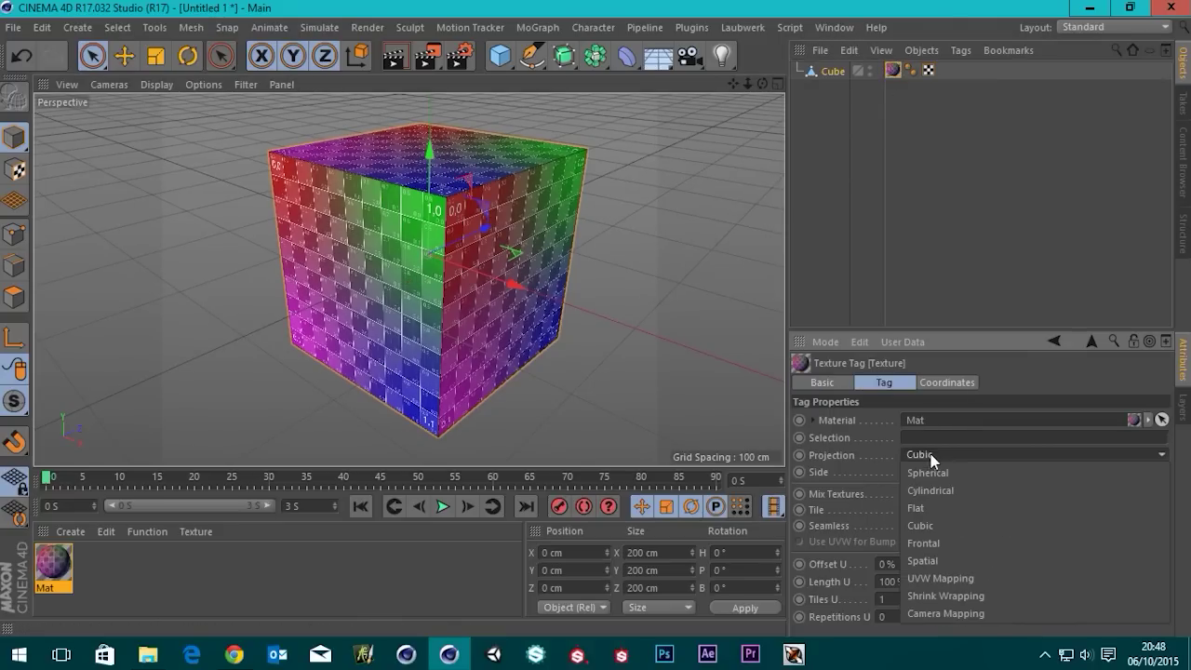
{"action": "left_click", "coordinate": [939, 576]}
{"action": "mouse_move", "coordinate": [530, 284]}
{"action": "left_mouse_down", "text": "alt"}
{"action": "mouse_move", "coordinate": [531, 221]}
{"action": "mouse_move", "coordinate": [521, 276]}
{"action": "left_mouse_up", "text": "alt"}
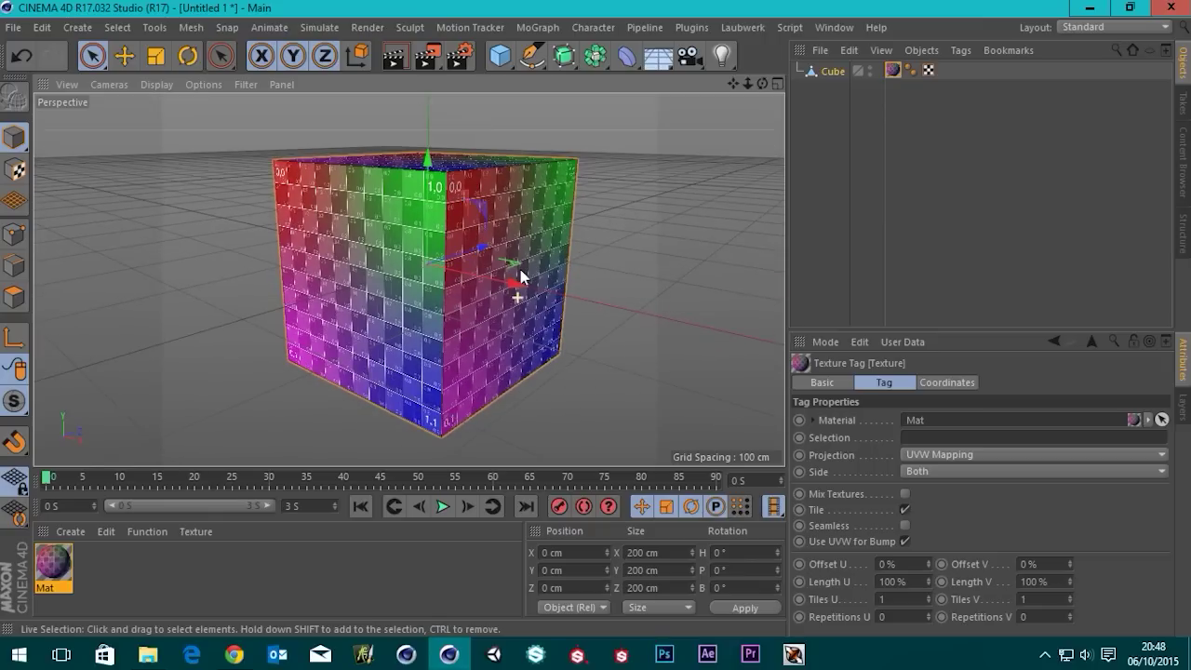
Switch the interface to the BP UV Edit layout.
{"action": "left_click", "coordinate": [1116, 28]}
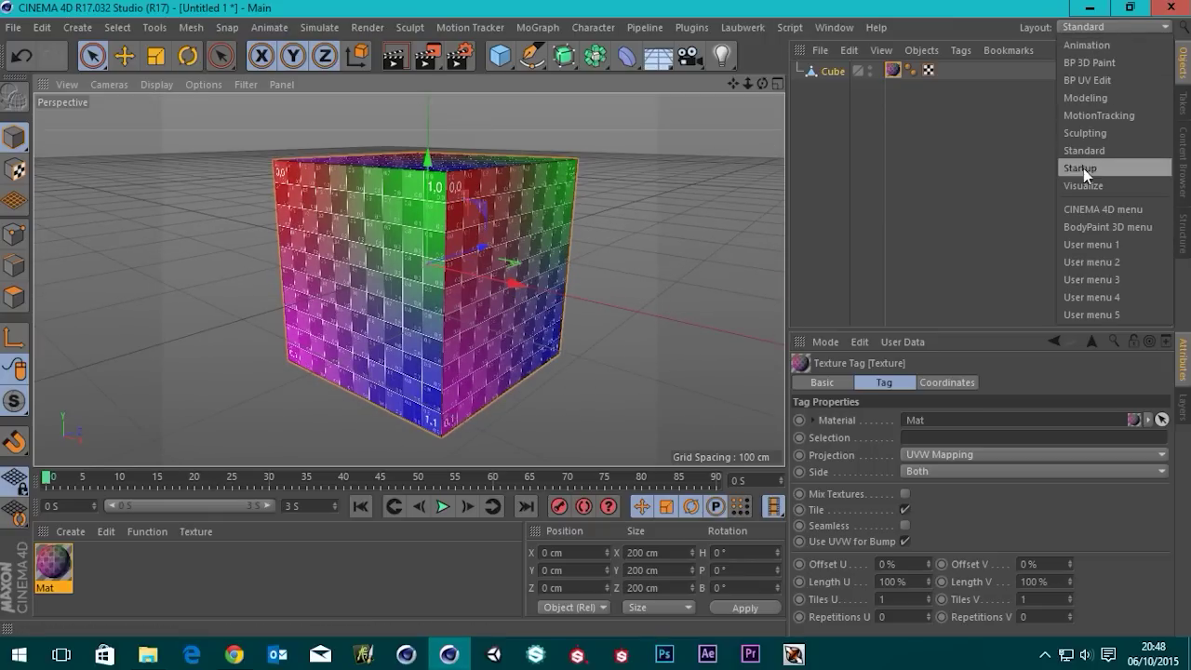
{"action": "left_click", "coordinate": [1086, 81]}
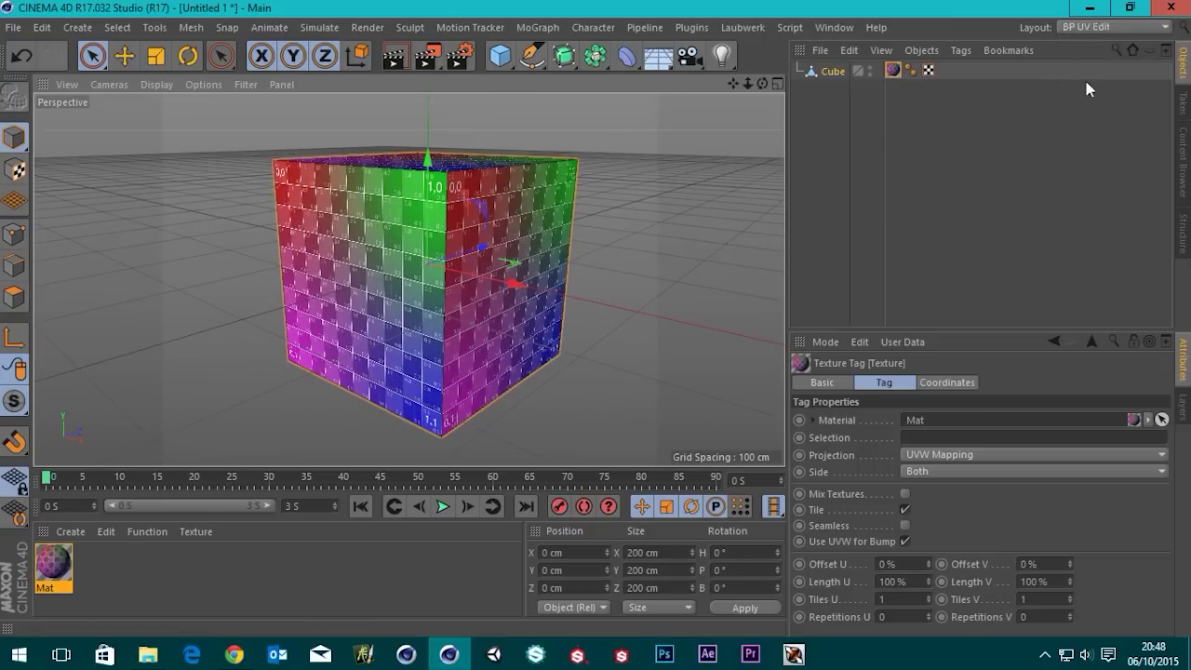
{"action": "left_click_drag", "start_coordinate": [378, 265], "coordinate": [396, 223], "text": "alt"}
Open the texture UV_Grid_Sm.jpg from the Desktop in the texture view and compare it with the cube.
{"action": "left_click", "coordinate": [945, 79]}
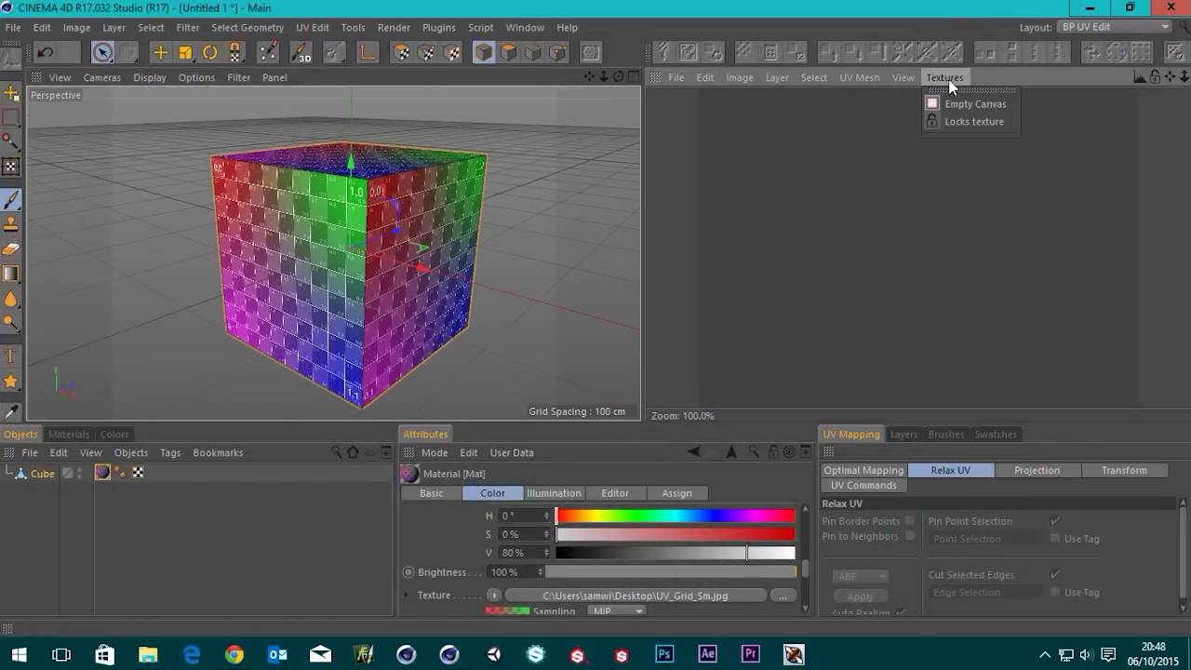
{"action": "left_click", "coordinate": [670, 78]}
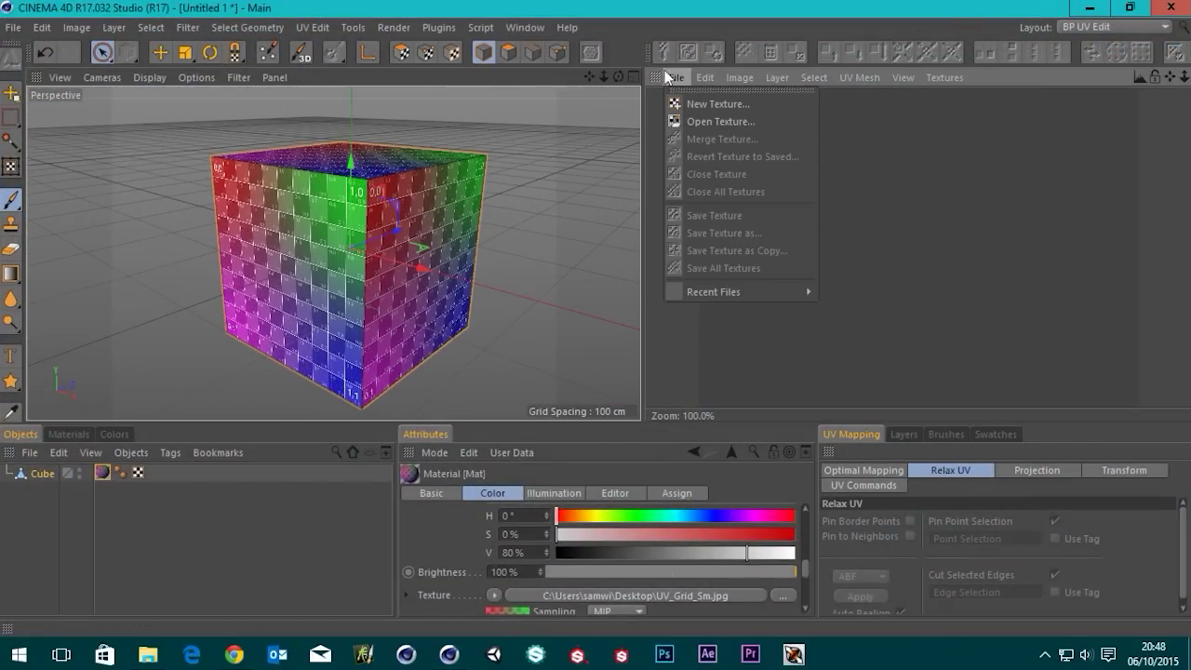
{"action": "left_click", "coordinate": [721, 122]}
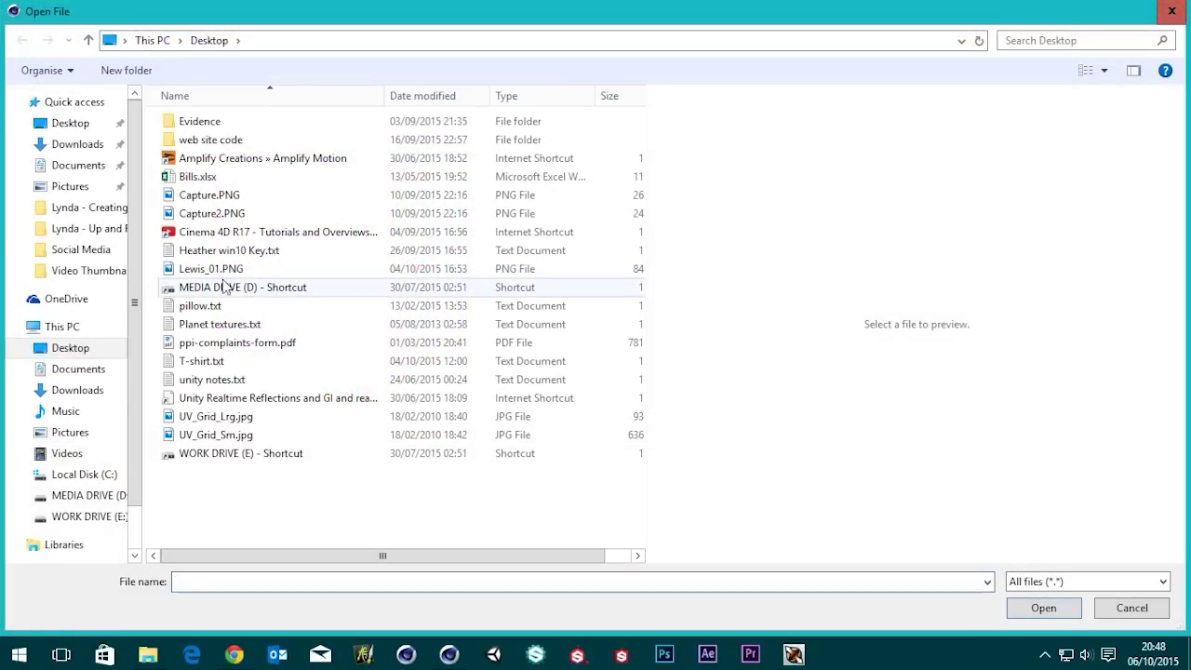
{"action": "left_click", "coordinate": [71, 122]}
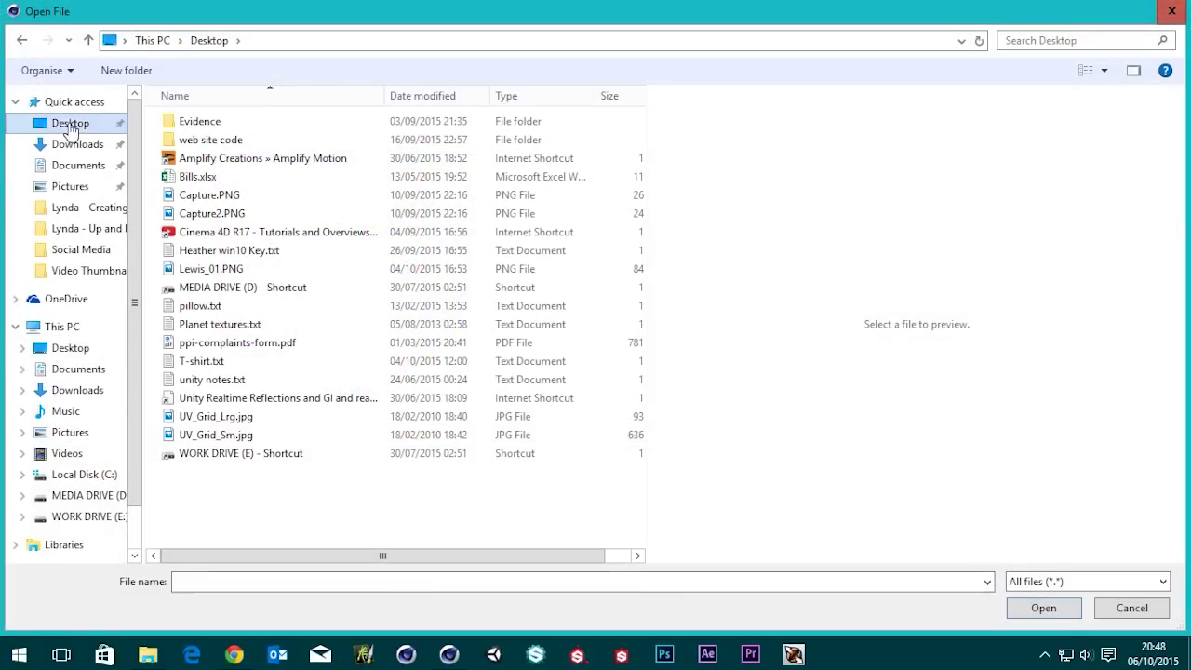
{"action": "double_click", "coordinate": [210, 434]}
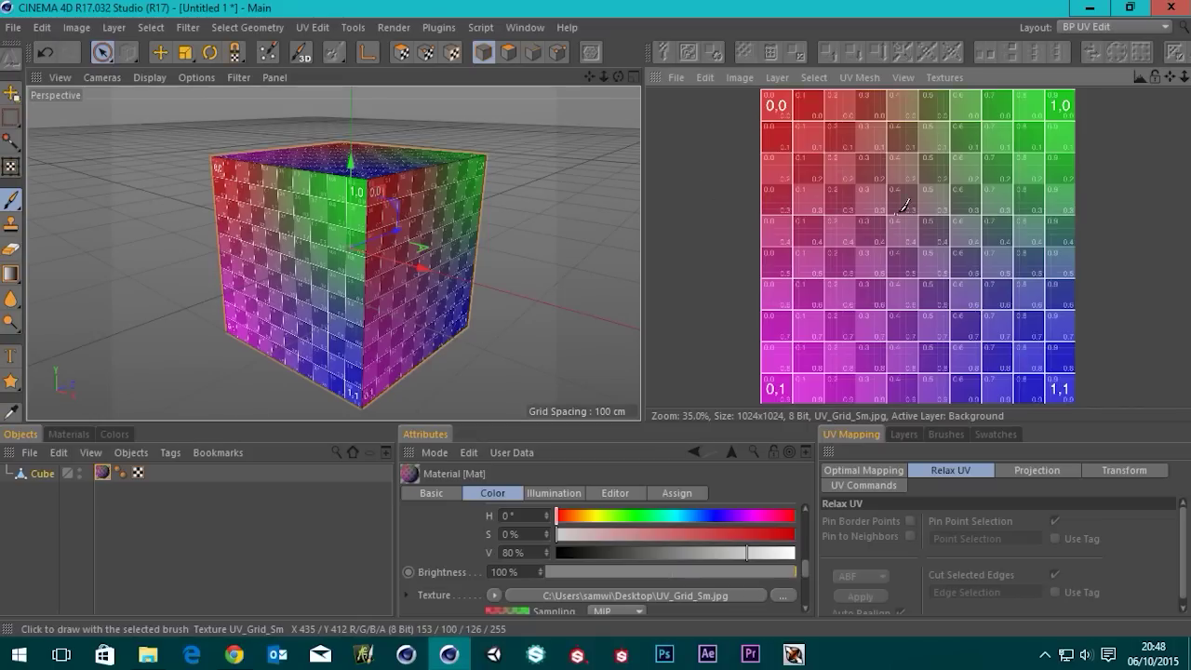
{"action": "scroll", "coordinate": [912, 210], "scroll_direction": "down", "scroll_amount": 3}
{"action": "scroll", "coordinate": [912, 211], "scroll_direction": "up", "scroll_amount": 2}
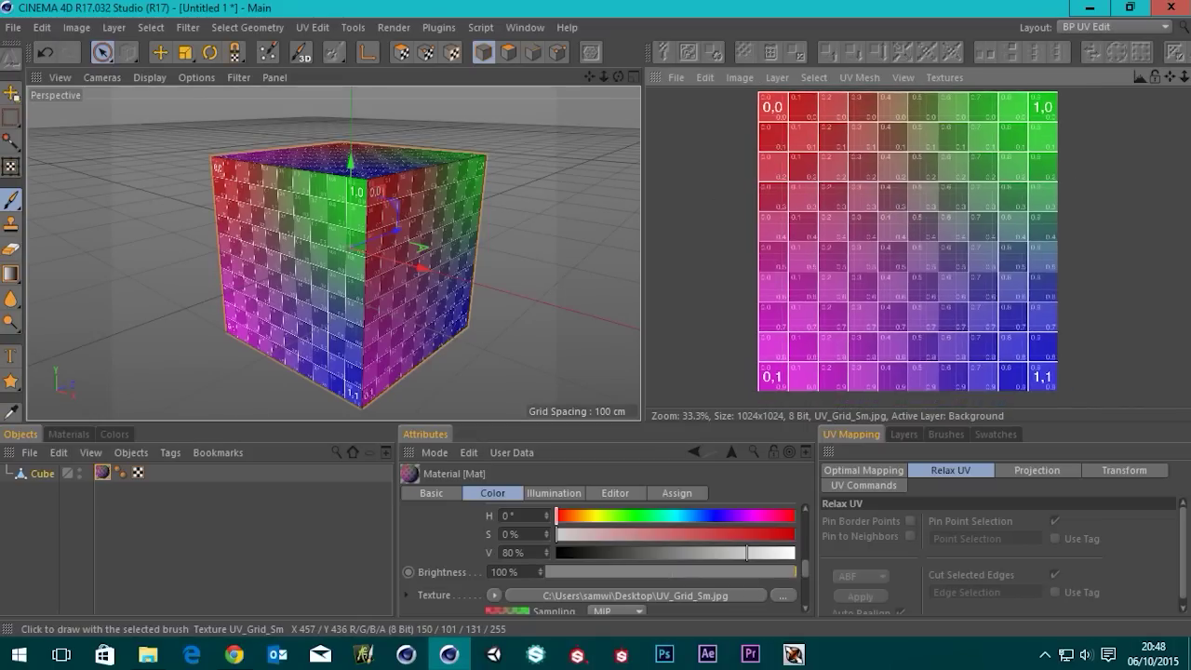
{"action": "scroll", "coordinate": [361, 216], "scroll_direction": "down", "scroll_amount": 1}
{"action": "scroll", "coordinate": [382, 203], "scroll_direction": "down", "scroll_amount": 1}
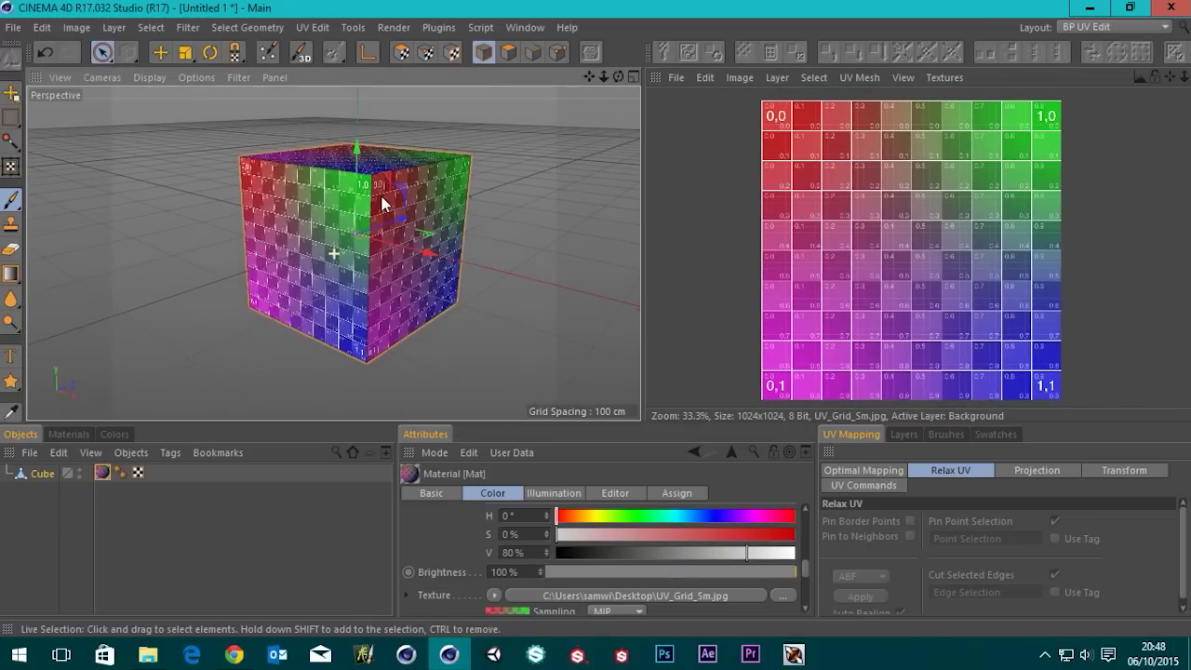
{"action": "scroll", "coordinate": [469, 171], "scroll_direction": "up", "scroll_amount": 2}
{"action": "middle_click_drag", "start_coordinate": [375, 175], "coordinate": [390, 155], "text": "alt"}
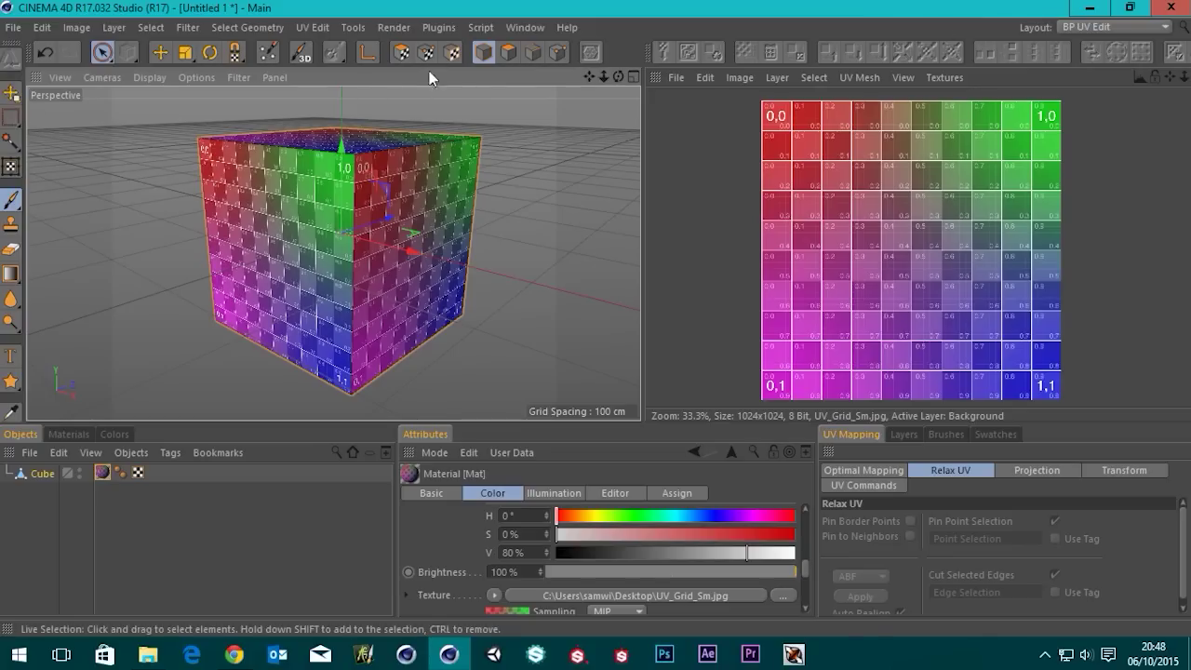
Look up Polygon mode in the Standard layout for comparison, and return to the BP UV Edit layout.
{"action": "left_click", "coordinate": [482, 52]}
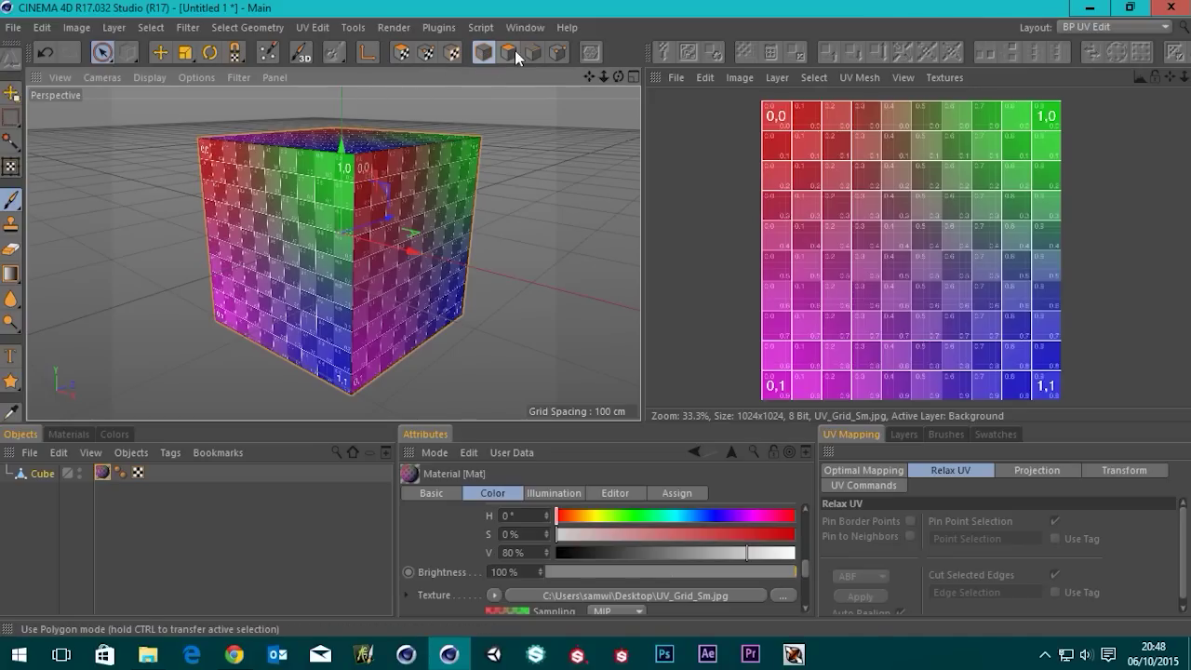
{"action": "left_click", "coordinate": [1086, 26]}
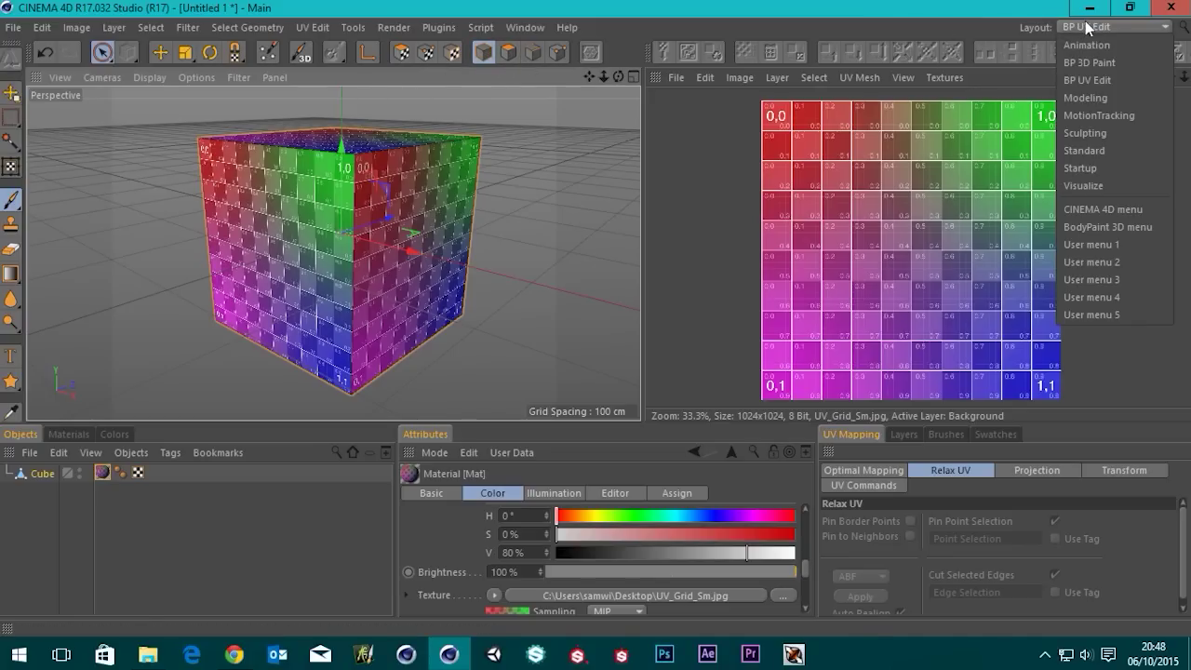
{"action": "left_click", "coordinate": [1085, 150]}
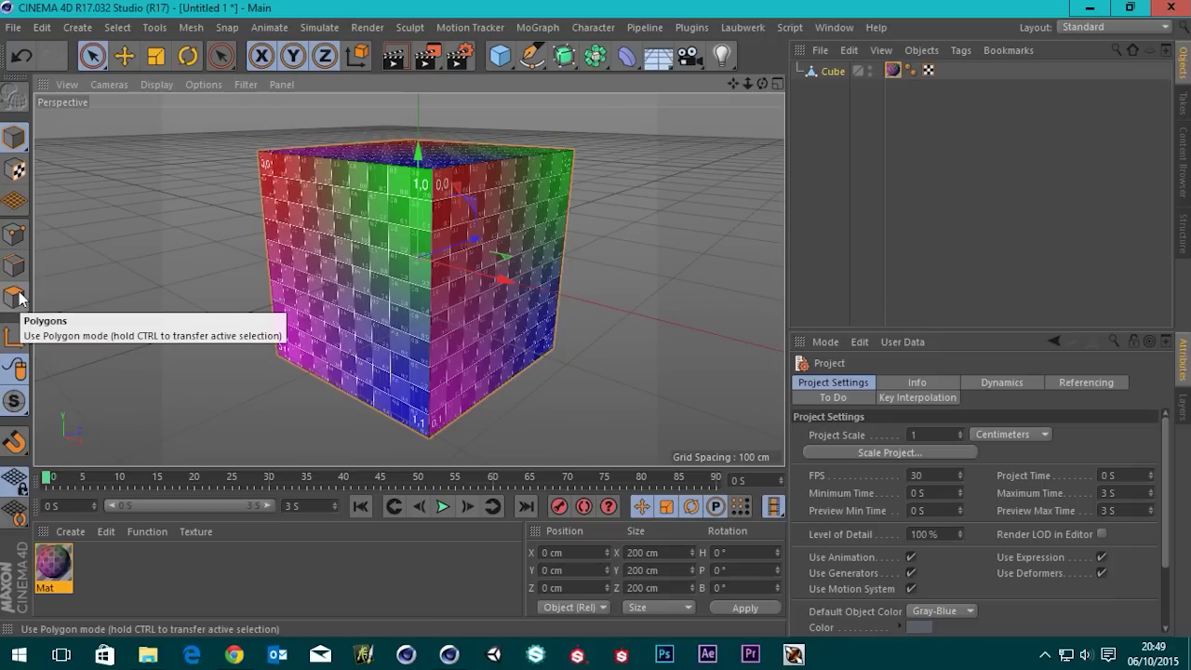
{"action": "left_click", "coordinate": [1115, 27]}
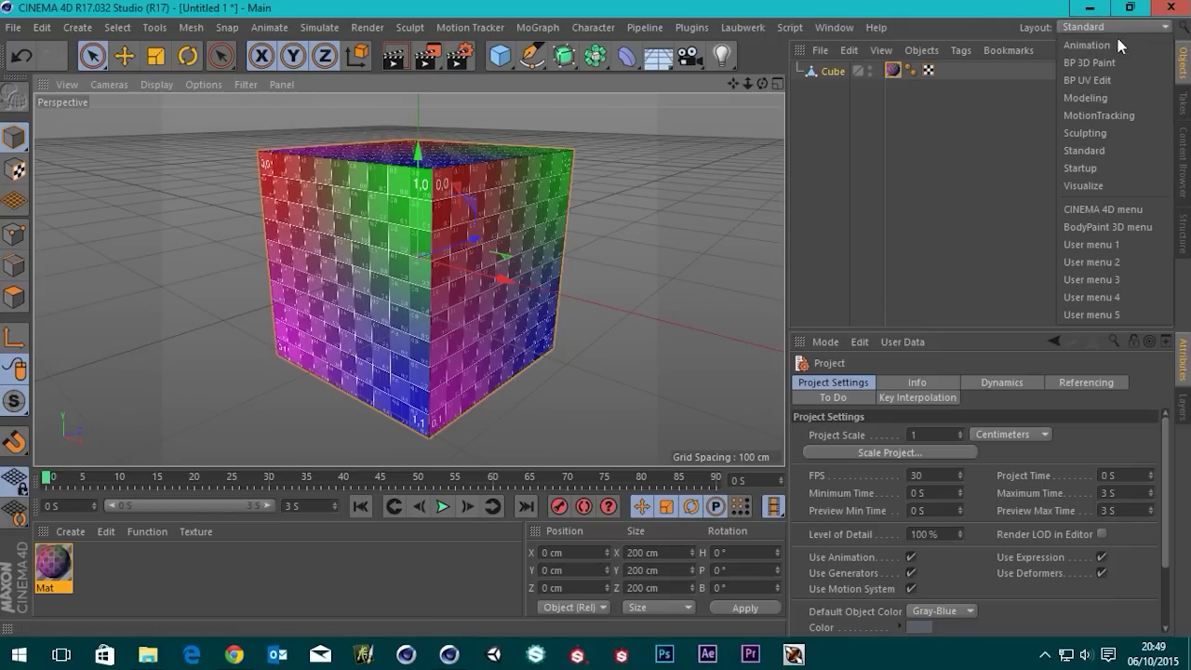
{"action": "left_click", "coordinate": [1088, 80]}
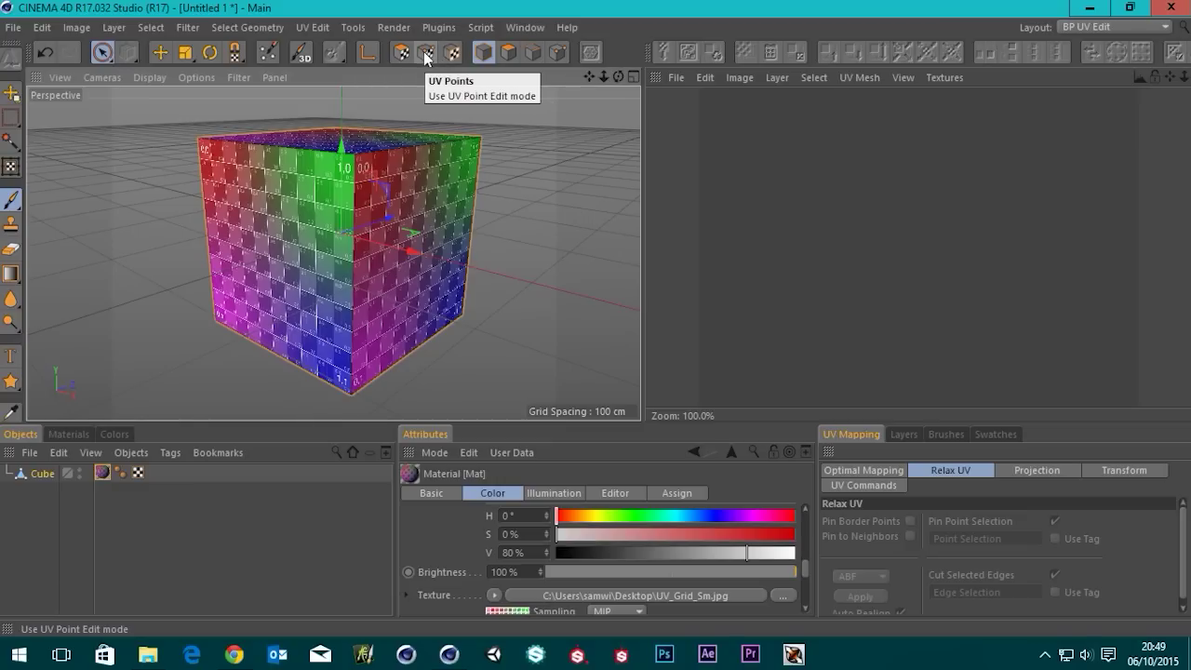
Display the UV_Grid_Sm.jpg texture in the texture view again.
{"action": "mouse_move", "coordinate": [419, 165]}
{"action": "left_mouse_down", "text": "alt"}
{"action": "mouse_move", "coordinate": [426, 194]}
{"action": "mouse_move", "coordinate": [435, 181]}
{"action": "left_mouse_up", "text": "alt"}
{"action": "left_click_drag", "start_coordinate": [364, 141], "coordinate": [434, 186], "text": "alt"}
{"action": "left_click", "coordinate": [857, 77]}
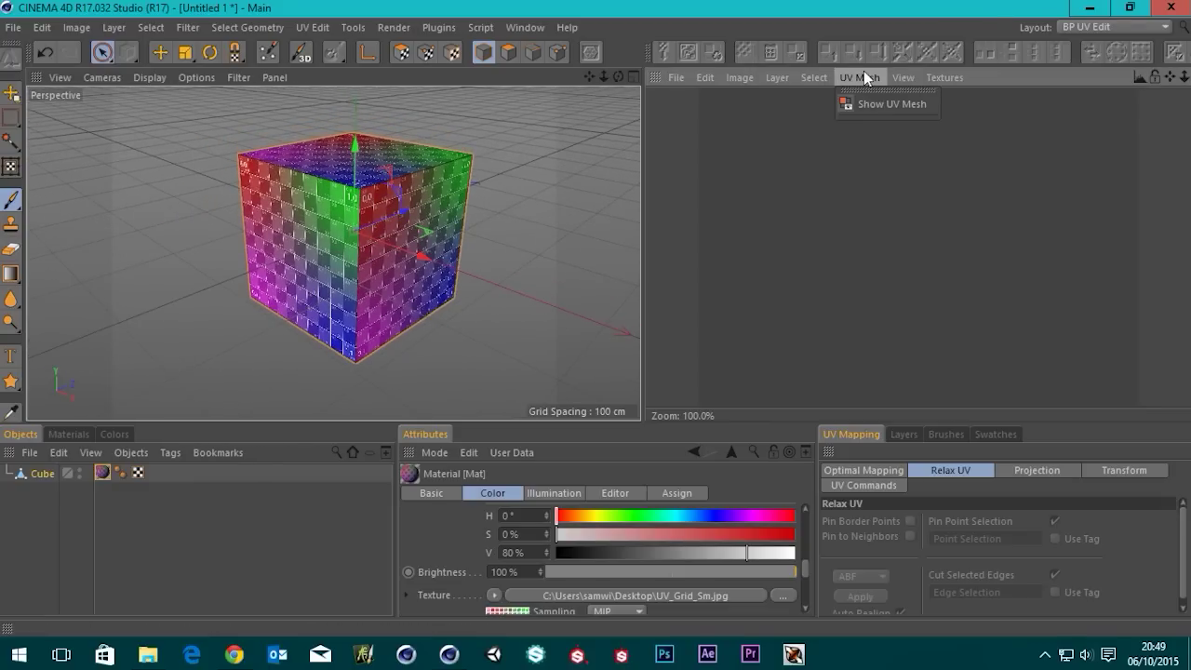
{"action": "left_click", "coordinate": [878, 35]}
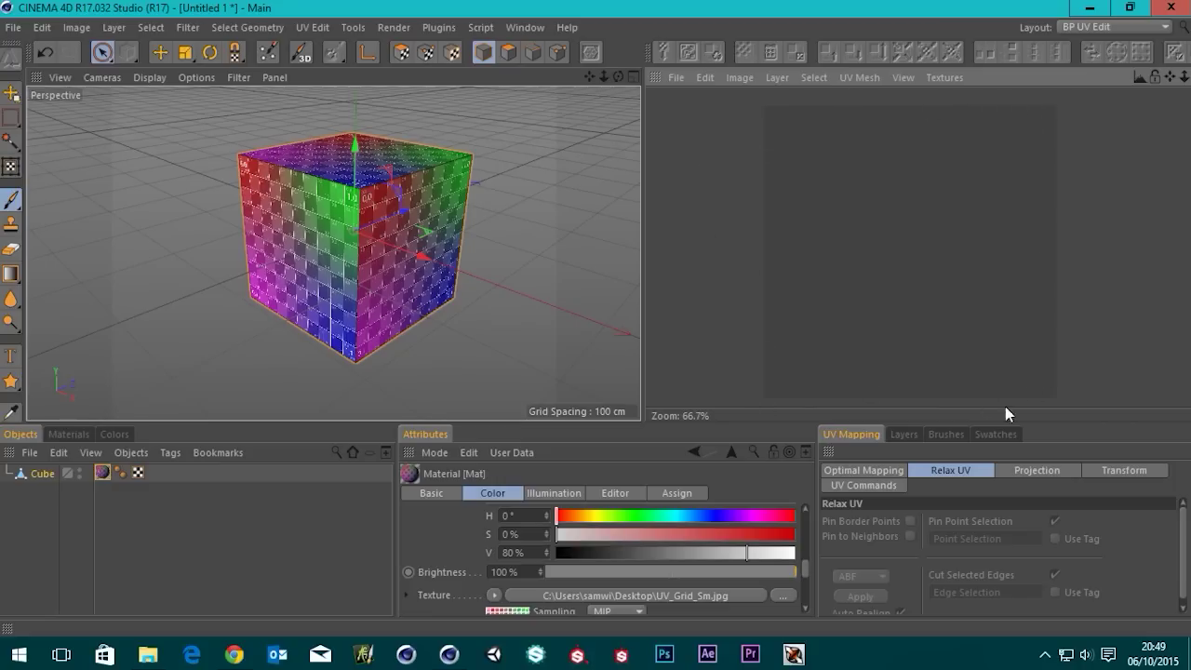
{"action": "left_click", "coordinate": [935, 82]}
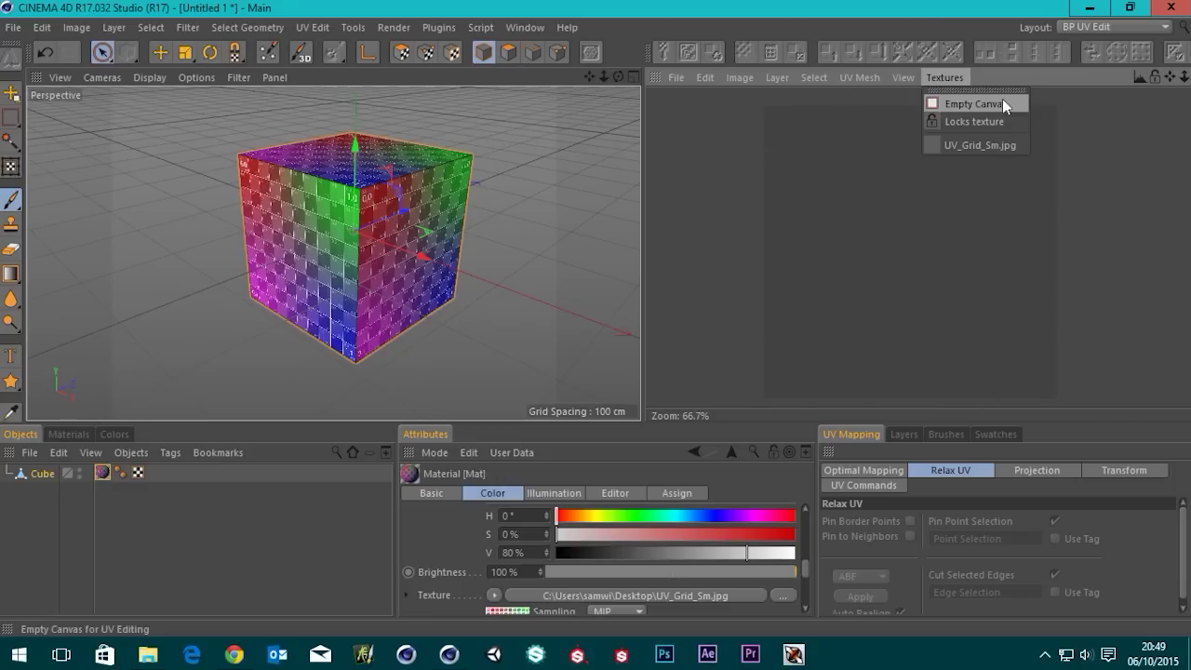
{"action": "left_click", "coordinate": [968, 145]}
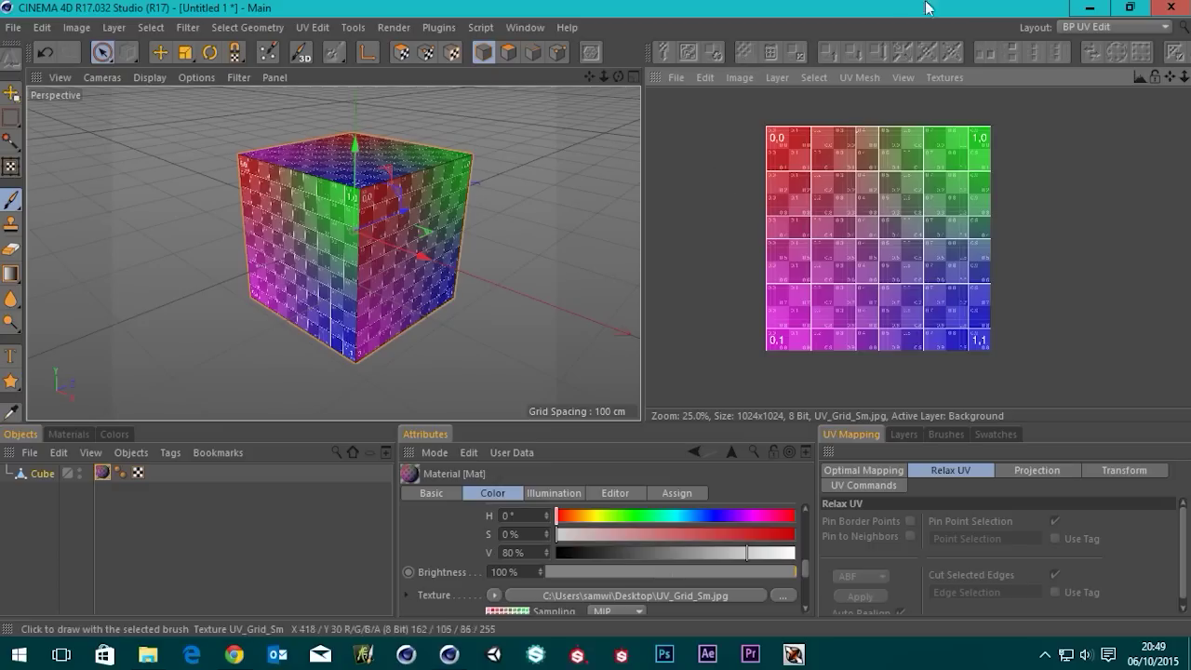
Show the cube's UV mesh over the UV grid texture.
{"action": "left_click", "coordinate": [858, 80]}
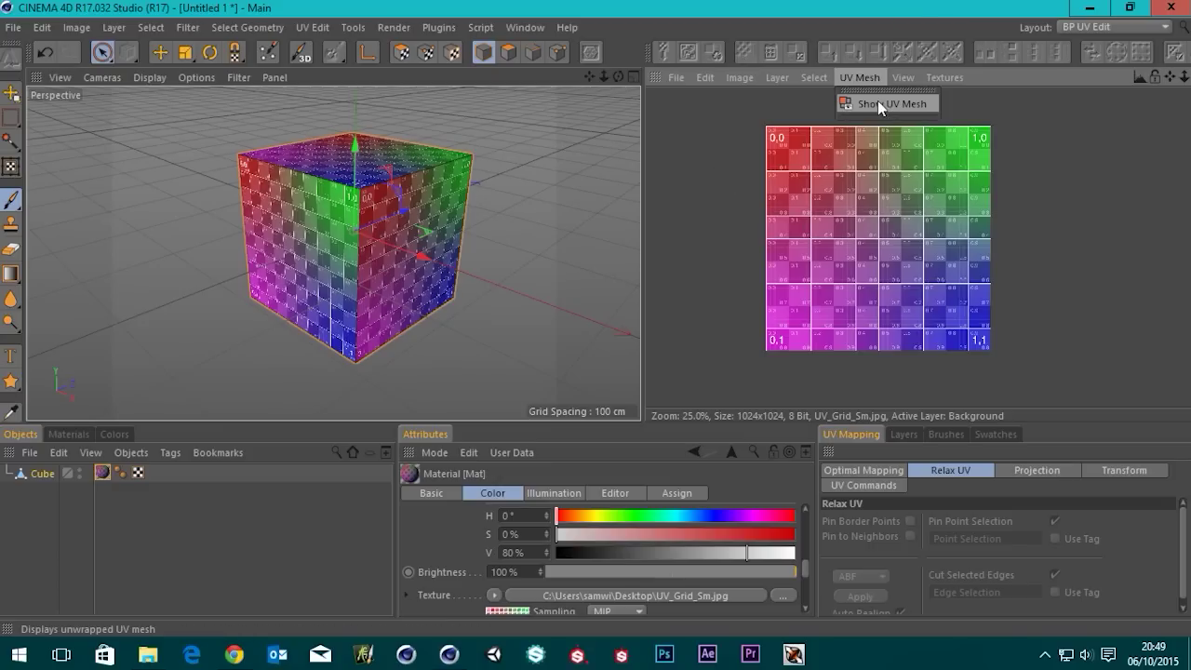
{"action": "left_click", "coordinate": [879, 104]}
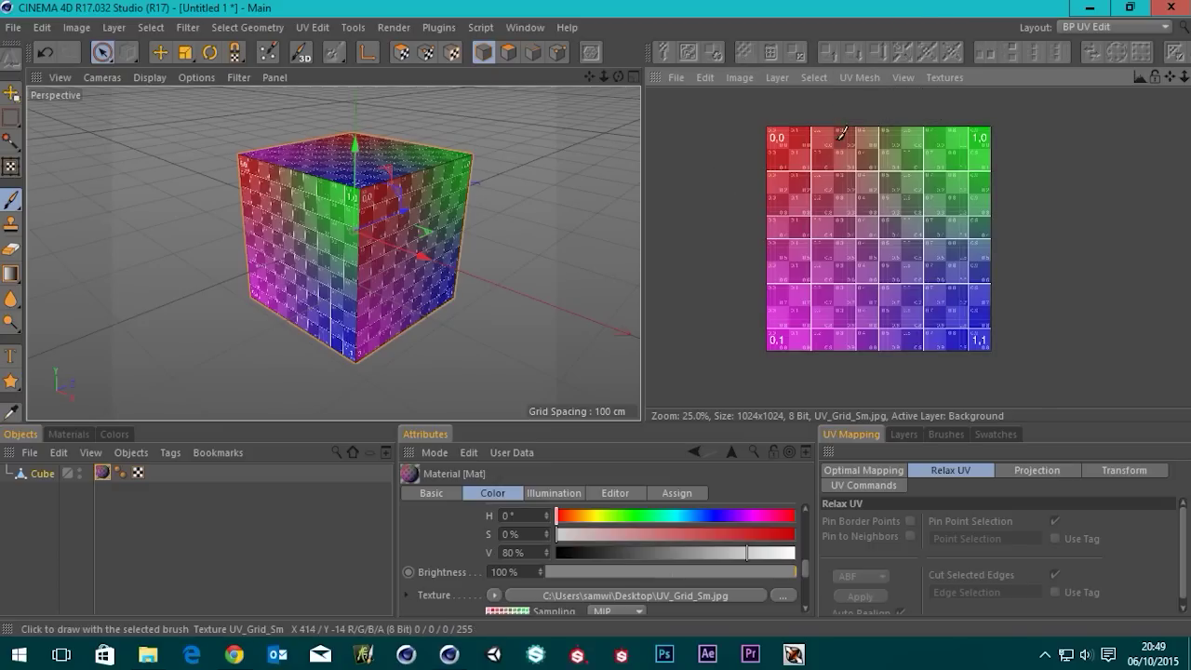
{"action": "scroll", "coordinate": [741, 235], "scroll_direction": "up", "scroll_amount": 1}
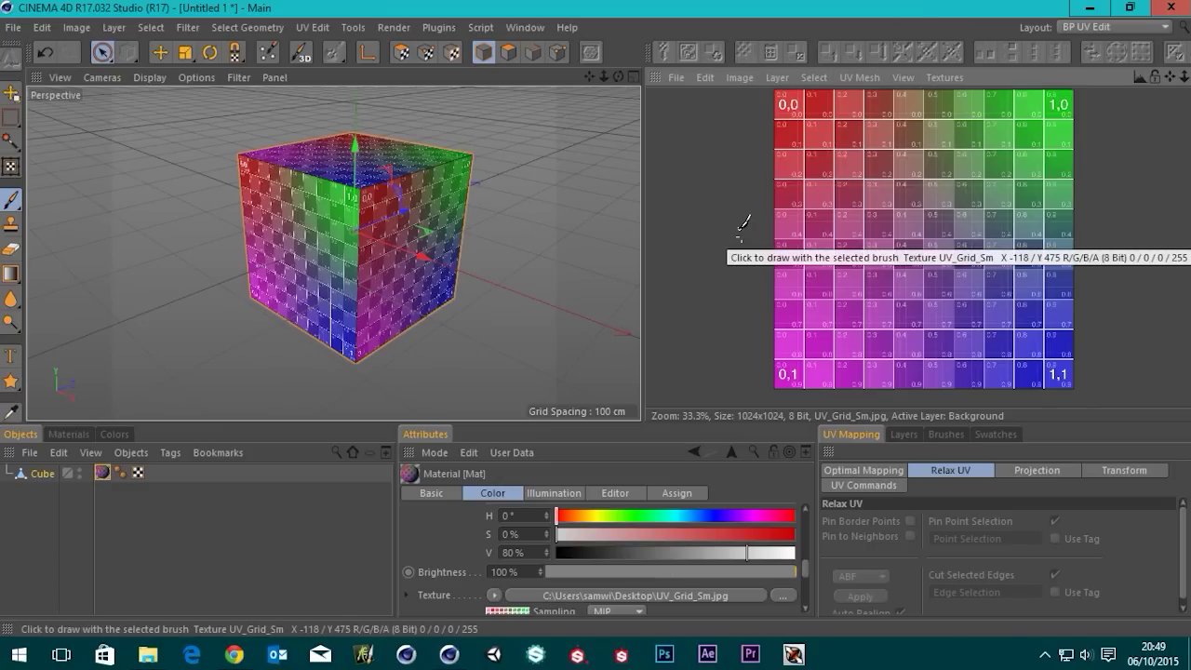
{"action": "scroll", "coordinate": [875, 179], "scroll_direction": "down", "scroll_amount": 1}
Switch the texture view to an empty canvas and toggle the UV mesh off and on to identify its outline.
{"action": "left_click", "coordinate": [946, 79]}
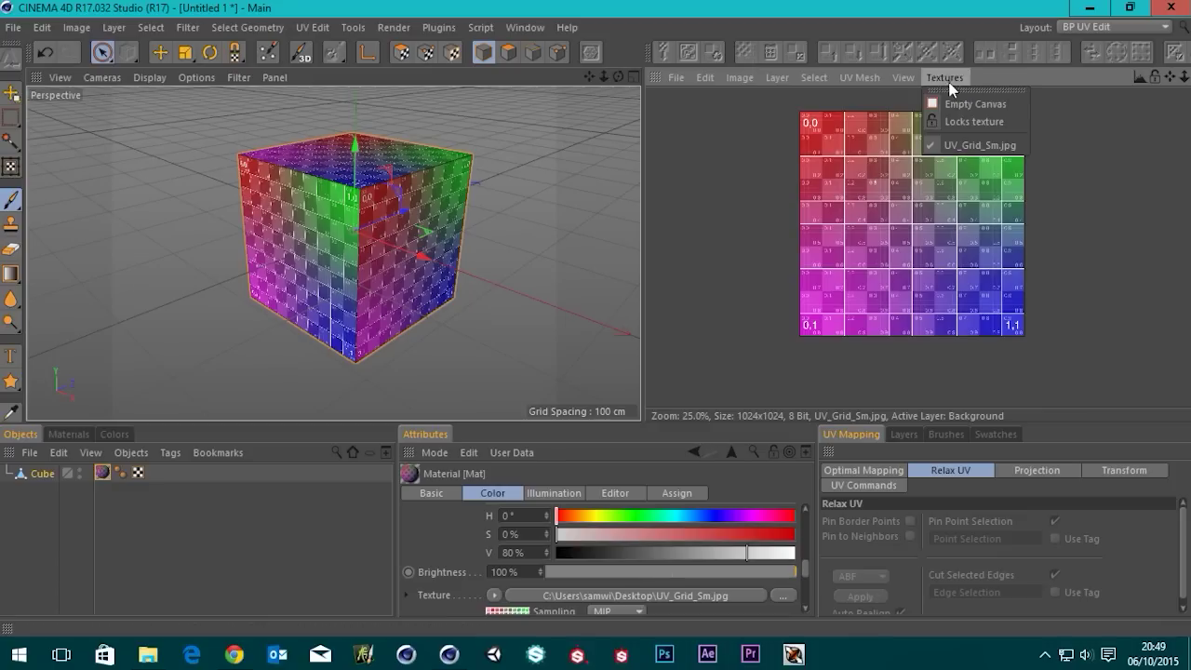
{"action": "left_click", "coordinate": [971, 105]}
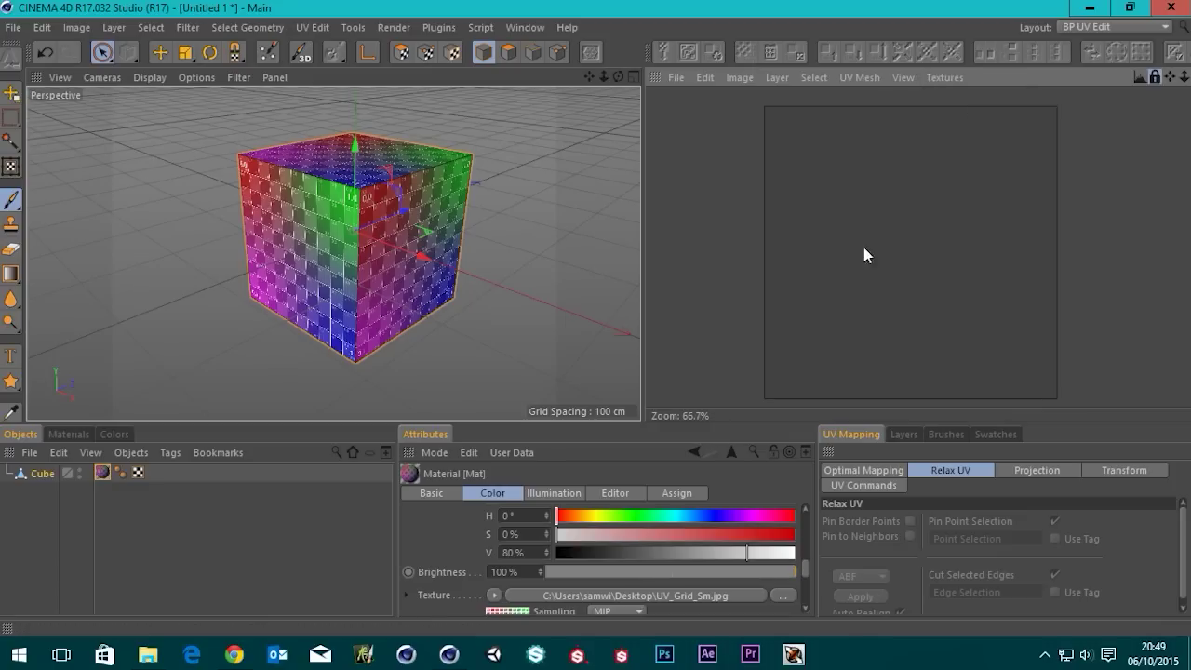
{"action": "left_click", "coordinate": [853, 78]}
{"action": "left_click", "coordinate": [861, 104]}
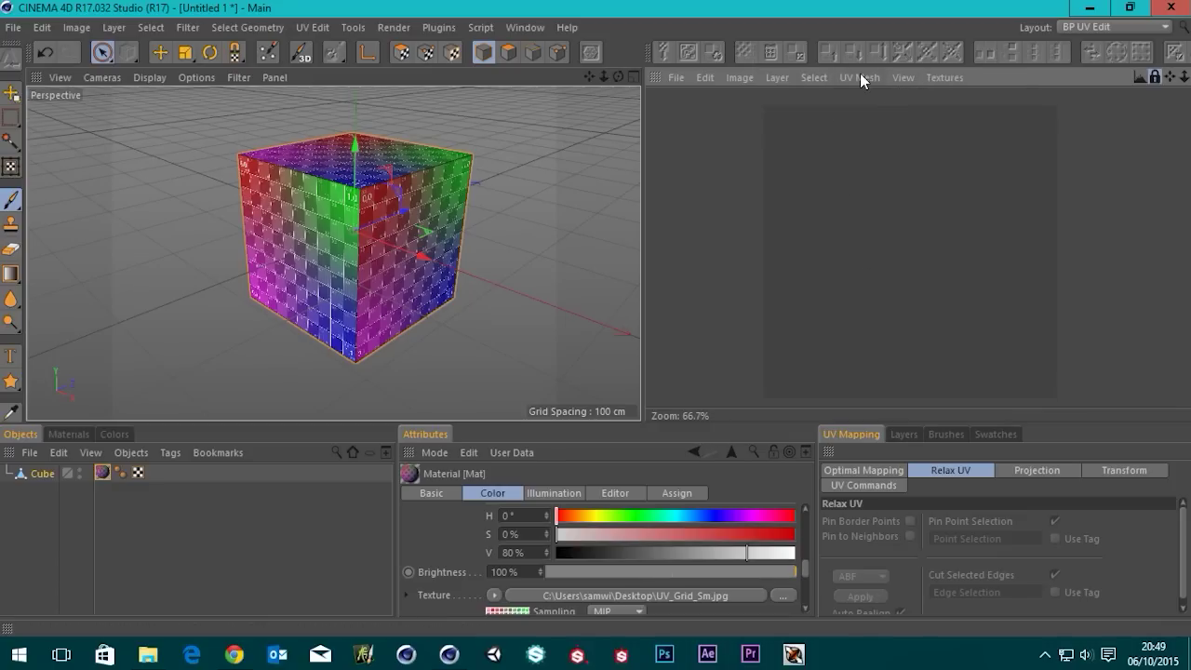
{"action": "left_click", "coordinate": [861, 105]}
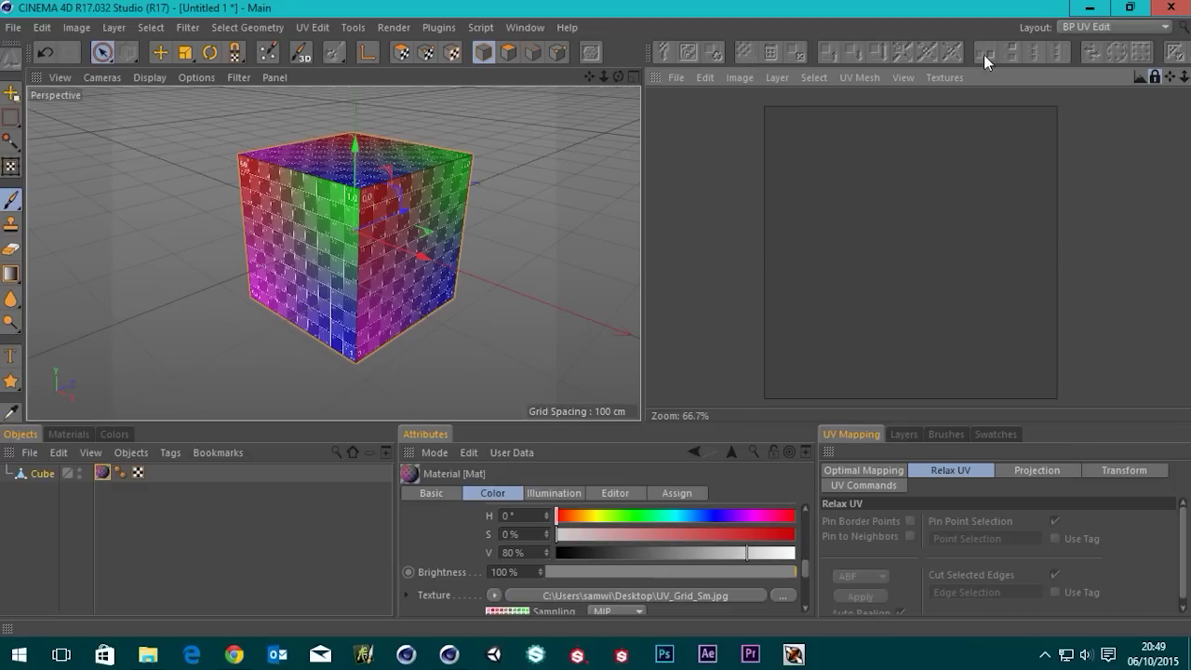
Switch the texture view from the empty canvas back to UV_Grid_Sm.jpg and centre the texture.
{"action": "left_click", "coordinate": [948, 78]}
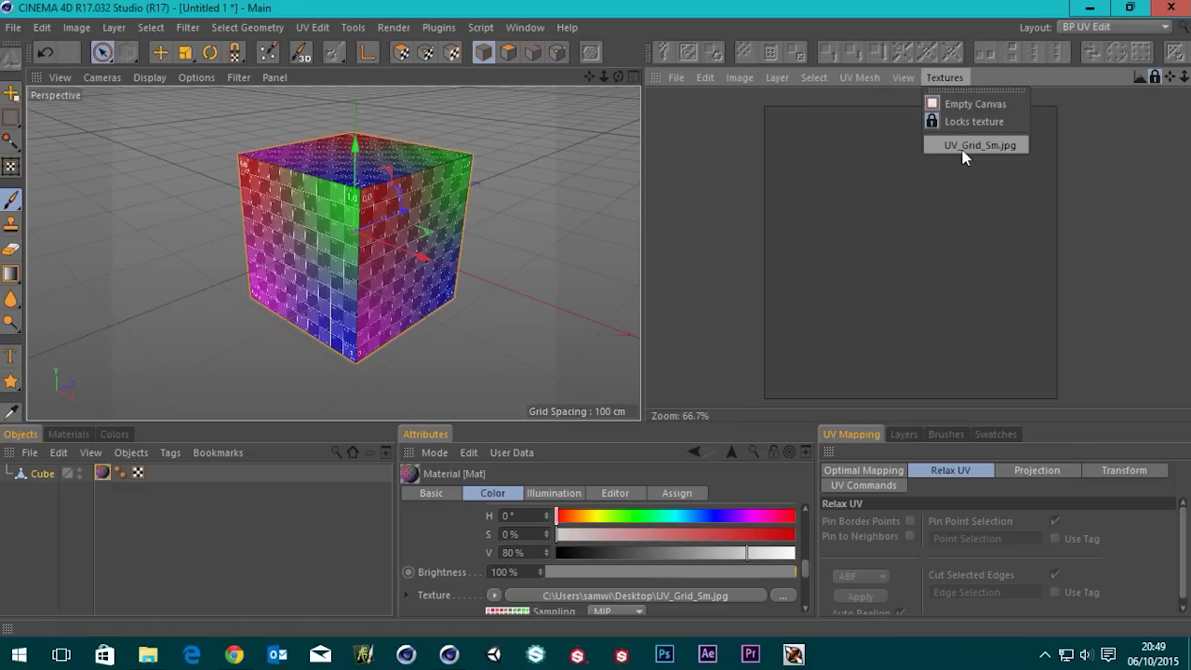
{"action": "left_click", "coordinate": [968, 149]}
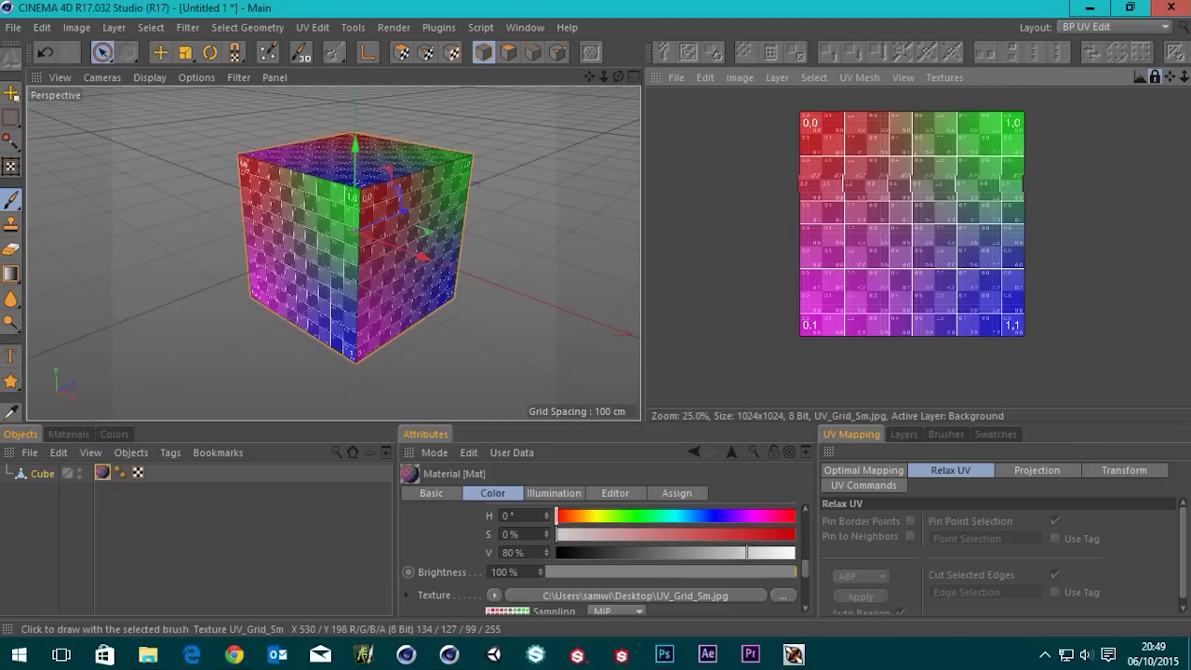
{"action": "middle_click_drag", "start_coordinate": [918, 157], "coordinate": [892, 193], "text": "alt"}
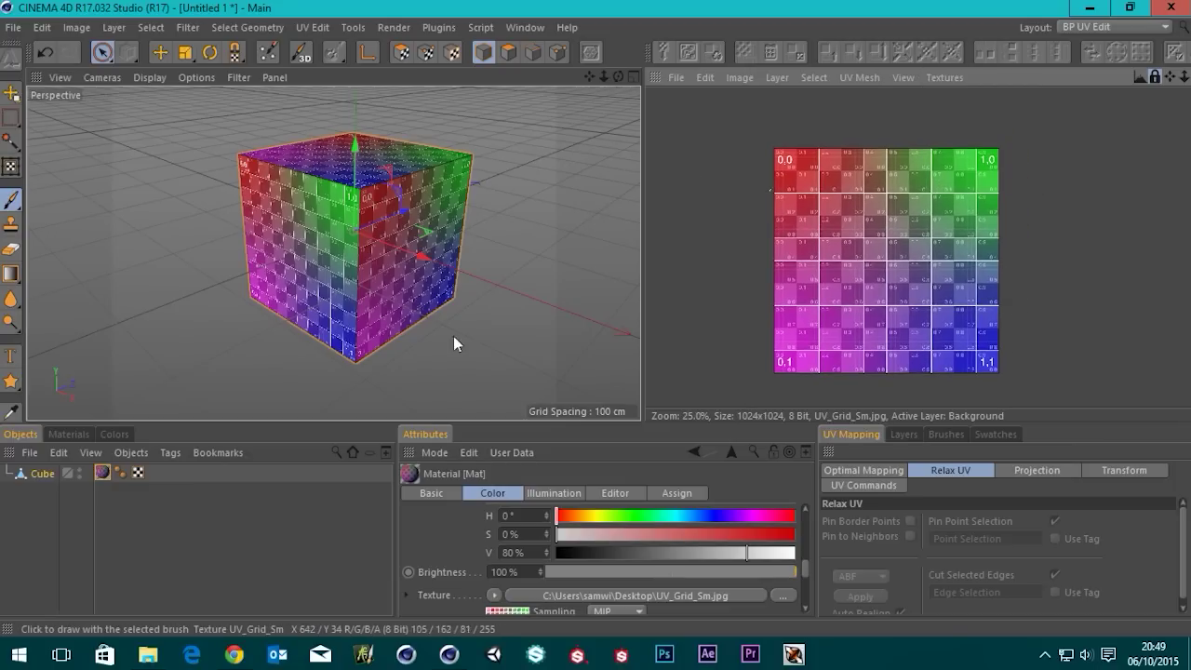
Enter UV Polygons mode and move the selected face's UV polygon completely off the right side of the texture.
{"action": "left_click", "coordinate": [400, 53]}
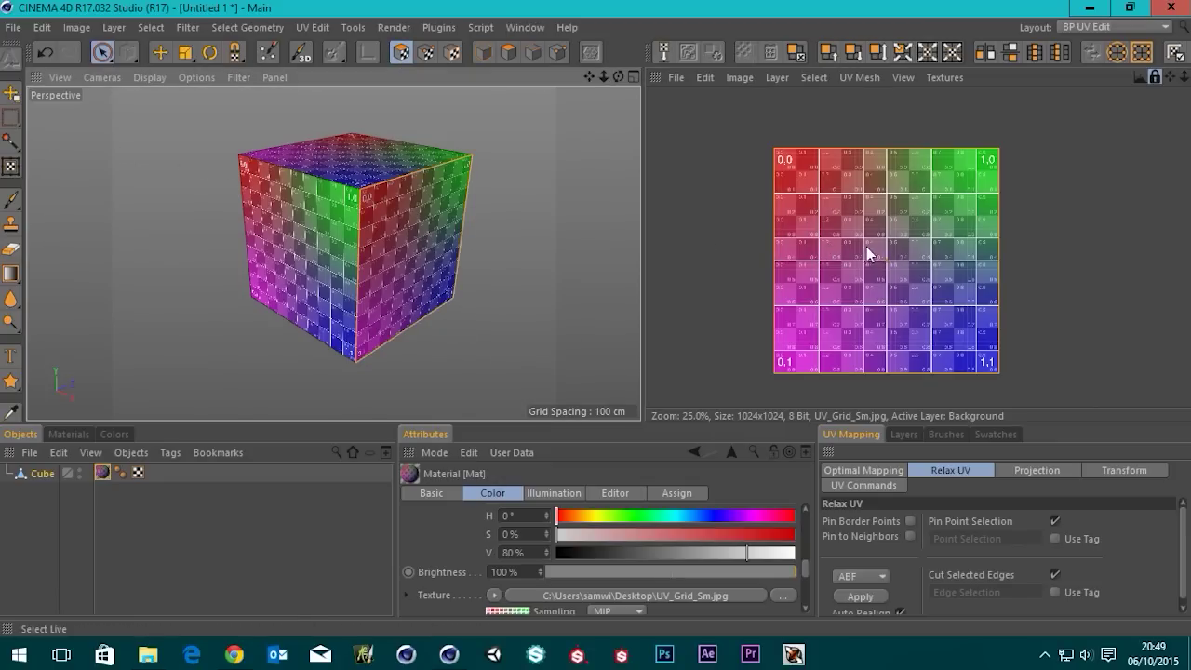
{"action": "left_click", "coordinate": [162, 53]}
{"action": "left_click_drag", "start_coordinate": [806, 261], "coordinate": [991, 279]}
{"action": "left_click_drag", "start_coordinate": [1071, 279], "coordinate": [1139, 270]}
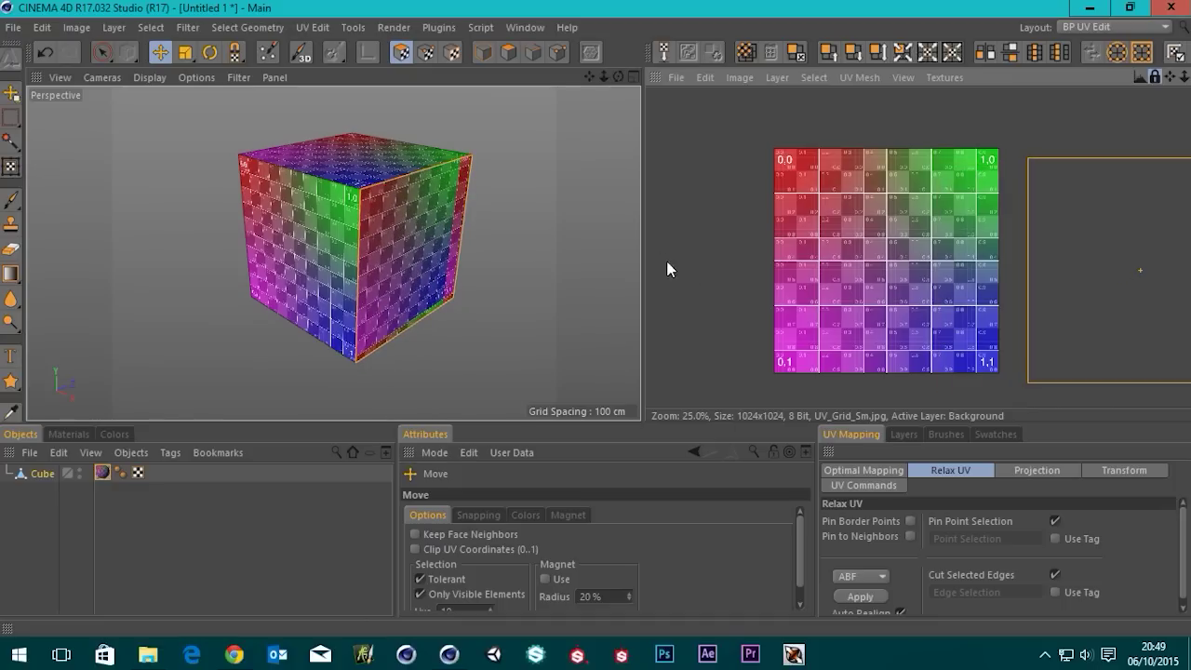
Move the UV polygon back so its lower-left quarter overlaps the texture's upper-right quarter.
{"action": "scroll", "coordinate": [690, 279], "scroll_direction": "down", "scroll_amount": 2}
{"action": "scroll", "coordinate": [745, 278], "scroll_direction": "up", "scroll_amount": 2}
{"action": "left_click_drag", "start_coordinate": [1056, 266], "coordinate": [915, 149]}
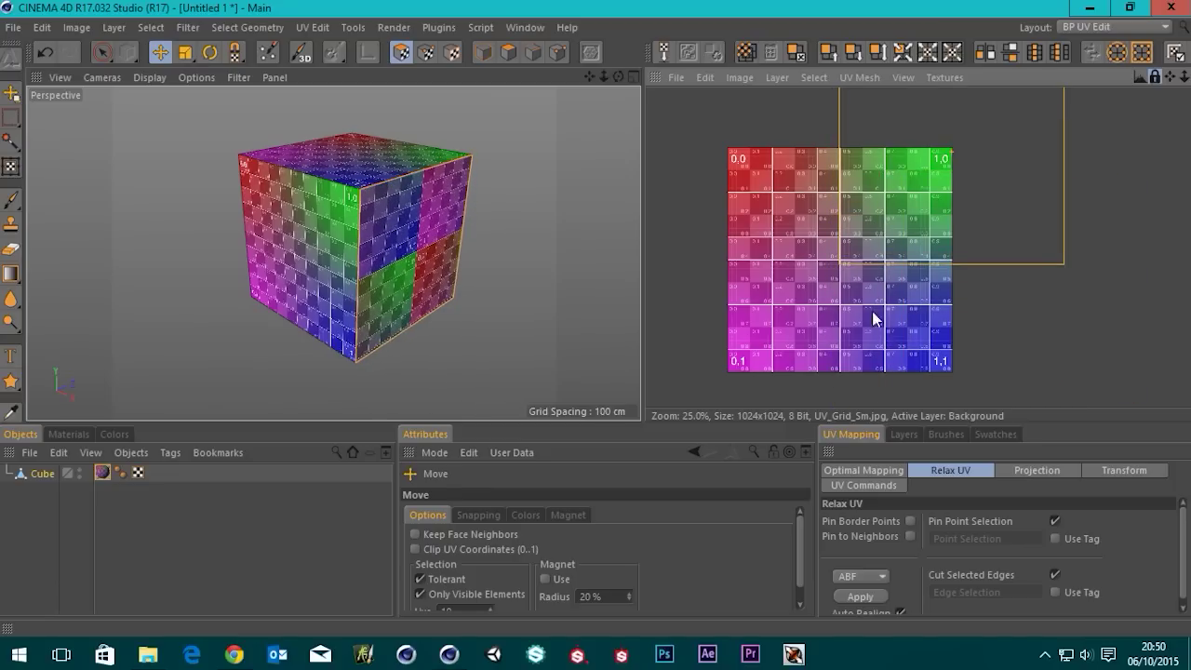
Turn on vertical tiling (Tile V) and display the tiled texture in the texture view.
{"action": "left_click_drag", "start_coordinate": [369, 261], "coordinate": [264, 224], "text": "alt"}
{"action": "right_click_drag", "start_coordinate": [420, 306], "coordinate": [482, 268], "text": "alt"}
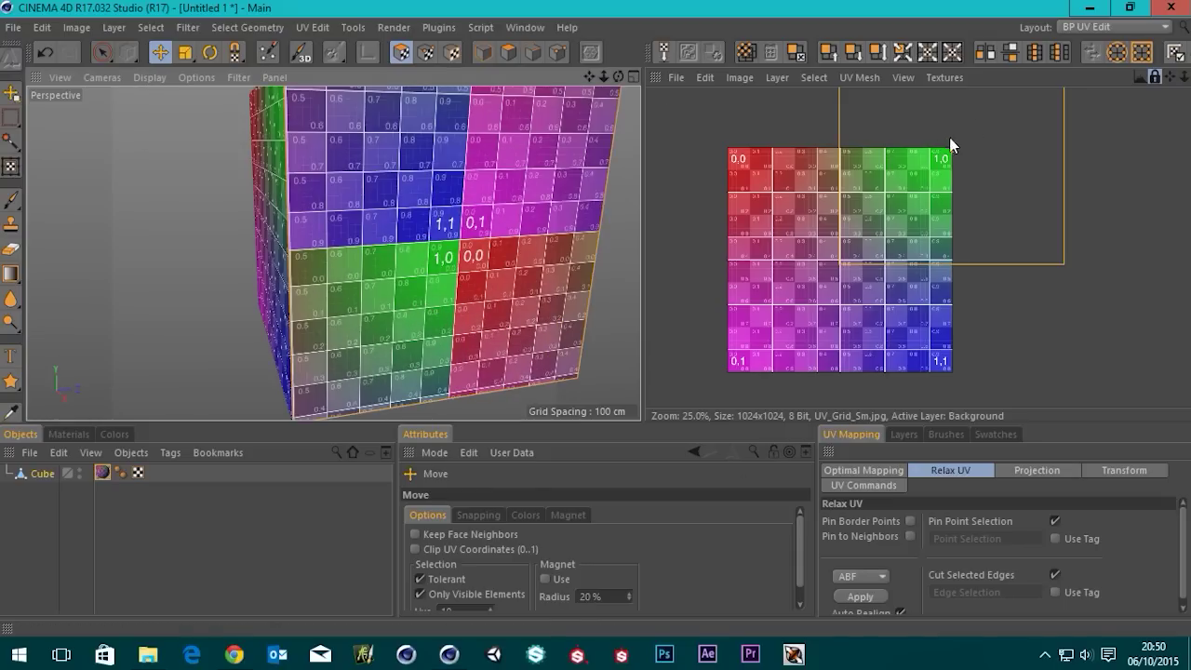
{"action": "middle_click_drag", "start_coordinate": [935, 135], "coordinate": [924, 199], "text": "alt"}
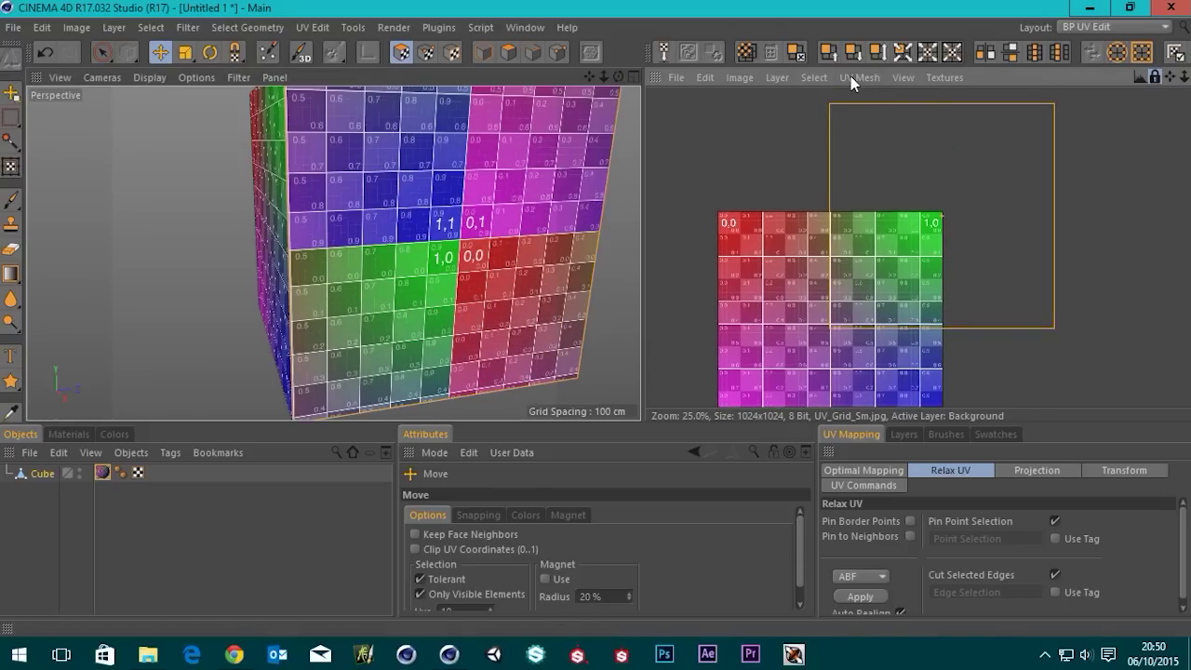
{"action": "left_click", "coordinate": [777, 77]}
{"action": "mouse_move", "coordinate": [898, 79]}
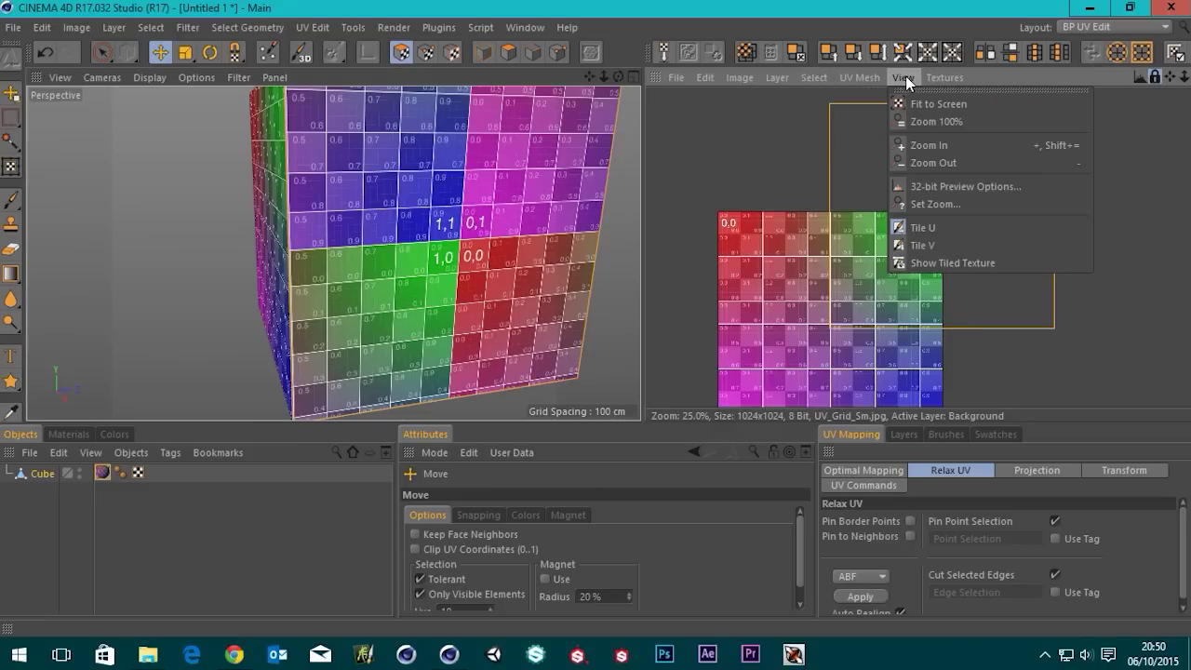
{"action": "left_click", "coordinate": [924, 246]}
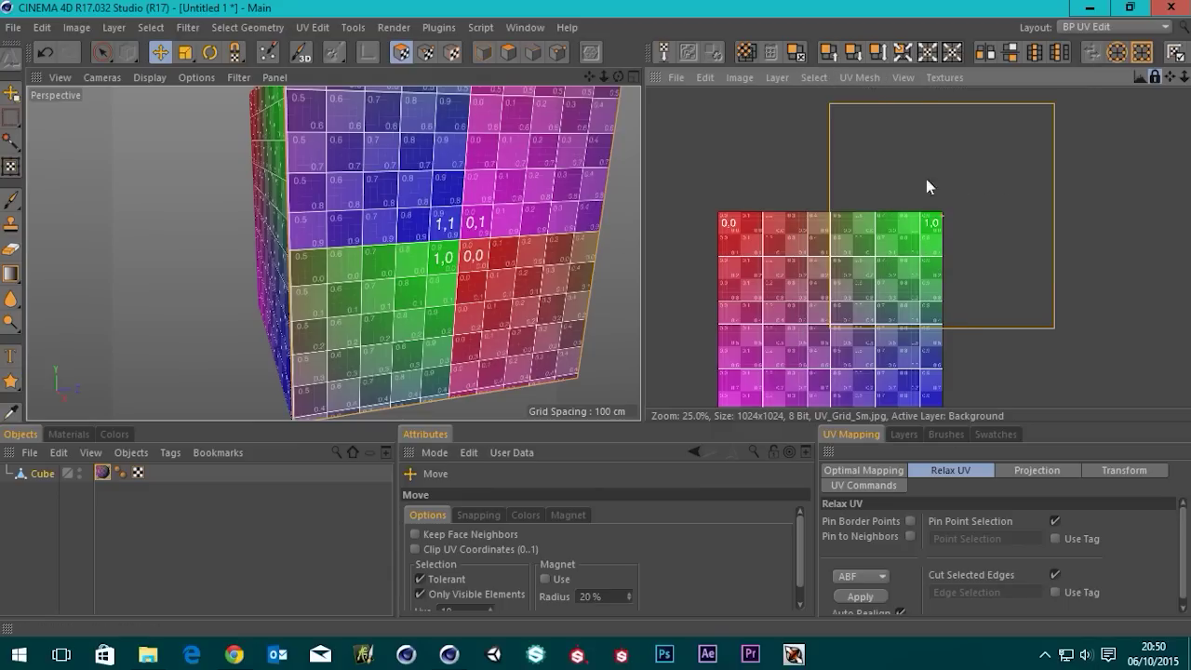
{"action": "left_click", "coordinate": [903, 78]}
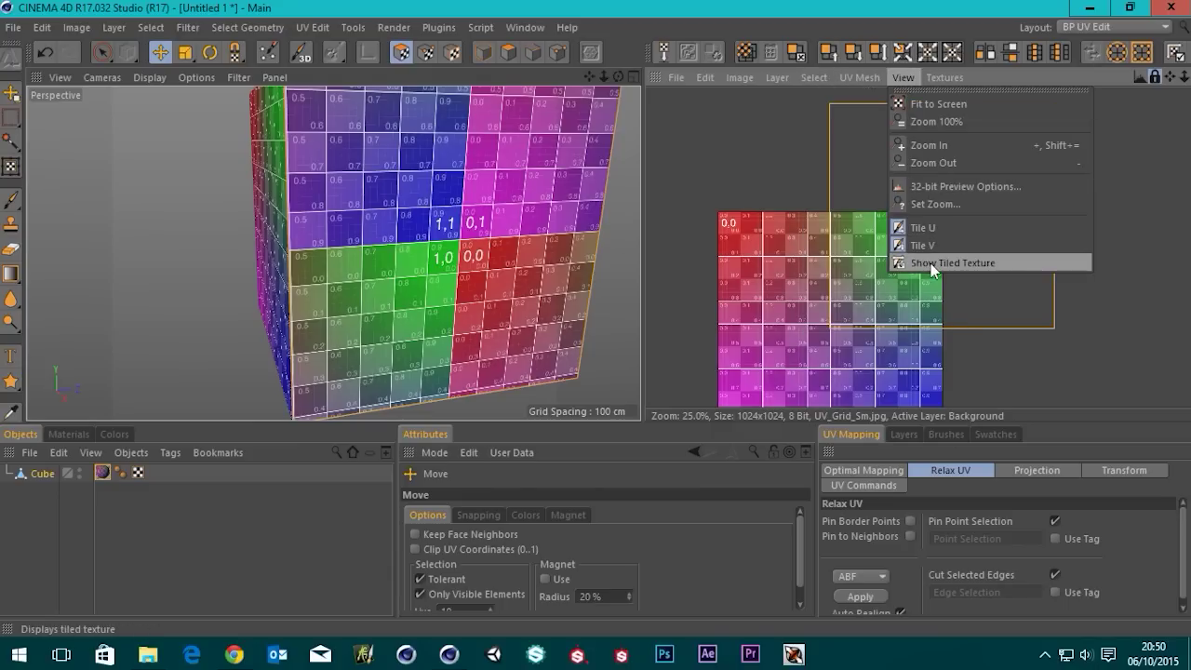
{"action": "left_click", "coordinate": [931, 264]}
{"action": "scroll", "coordinate": [819, 234], "scroll_direction": "up", "scroll_amount": 4}
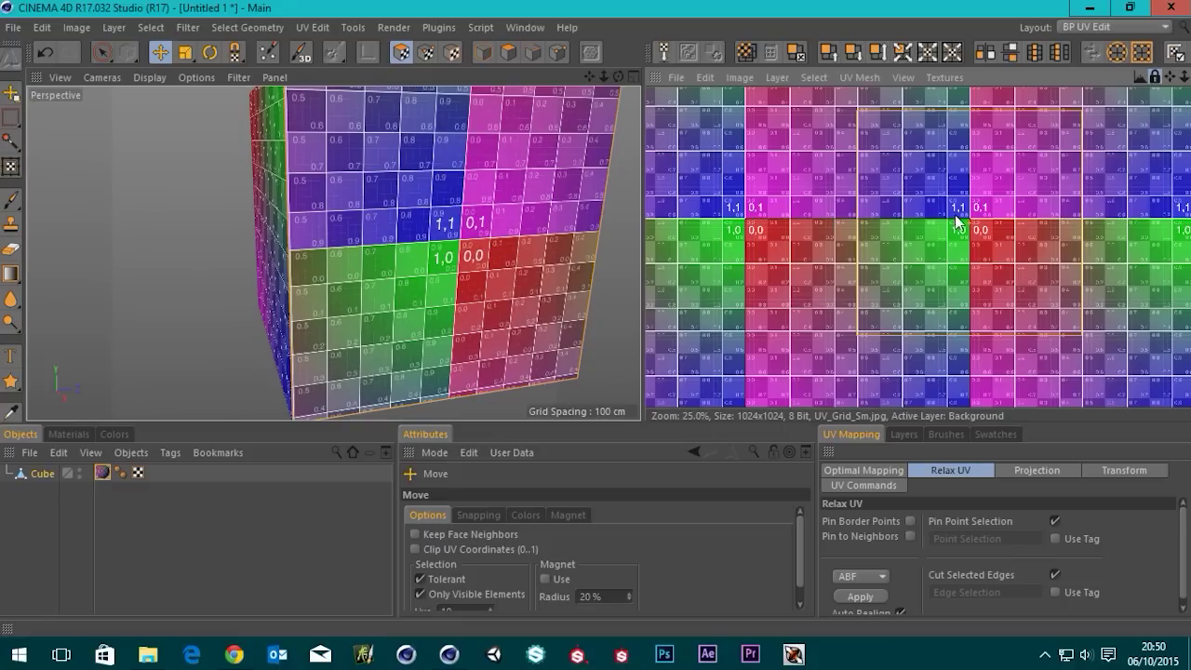
Move the UV polygon across the tiled texture so it straddles four tiles, with most of it over the upper-right one.
{"action": "left_click_drag", "start_coordinate": [931, 240], "coordinate": [945, 276]}
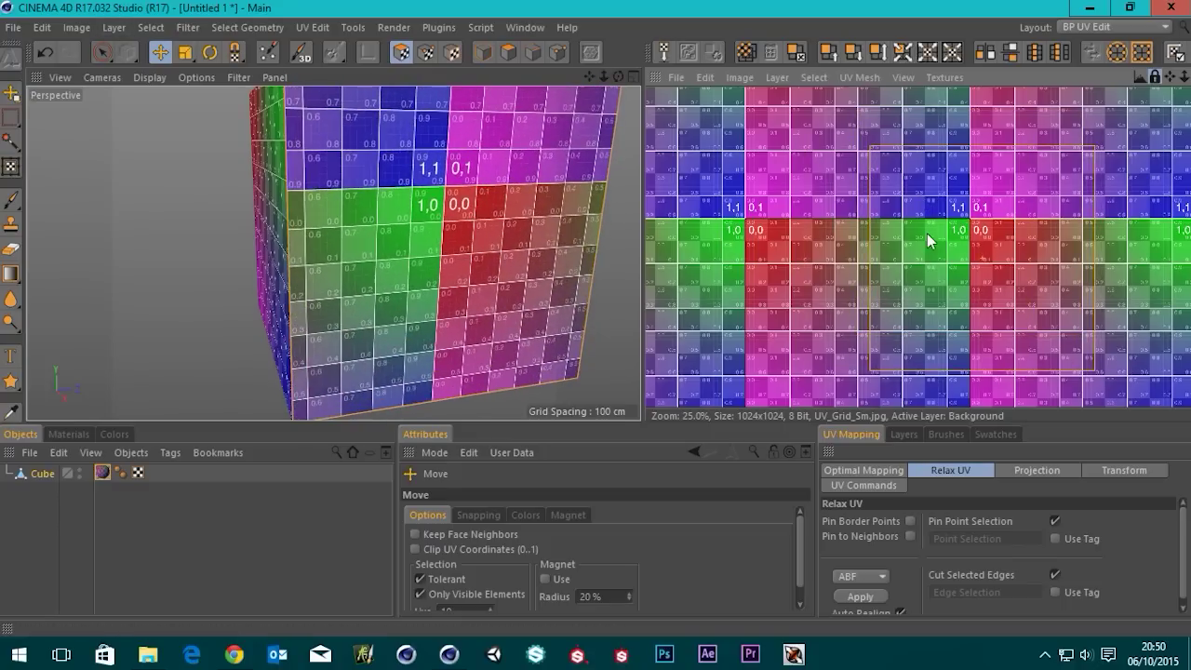
{"action": "scroll", "coordinate": [931, 239], "scroll_direction": "down", "scroll_amount": 1}
{"action": "middle_click_drag", "start_coordinate": [969, 223], "coordinate": [889, 244], "text": "alt"}
{"action": "scroll", "coordinate": [969, 224], "scroll_direction": "up", "scroll_amount": 1}
{"action": "left_click_drag", "start_coordinate": [824, 244], "coordinate": [808, 149]}
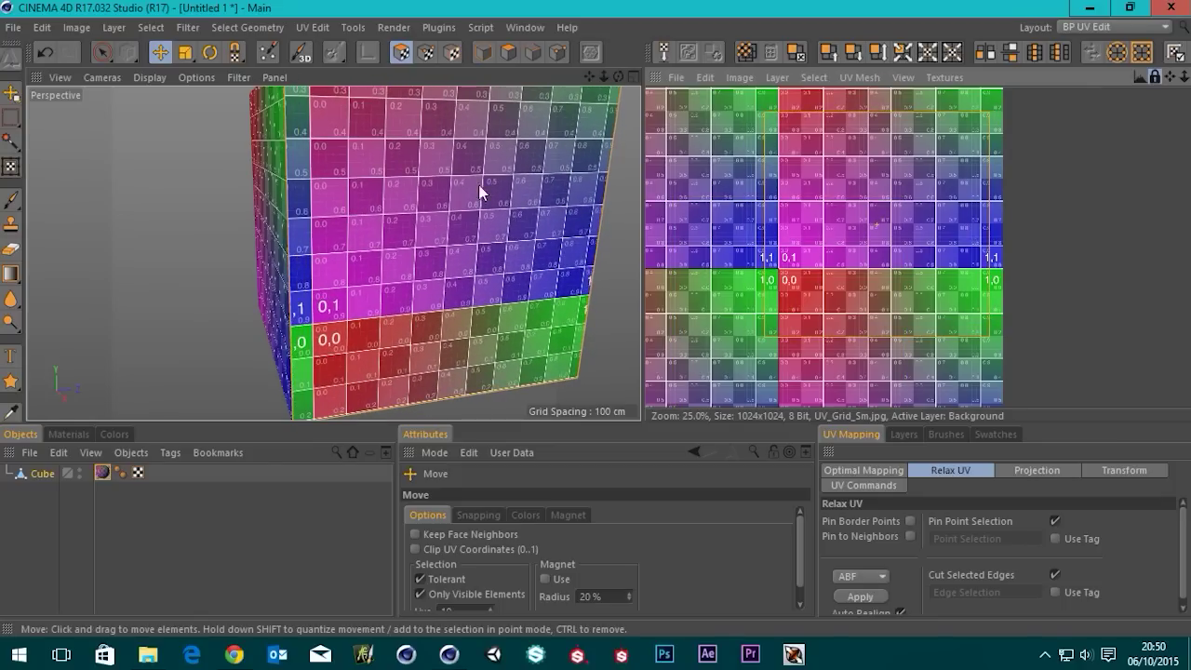
{"action": "scroll", "coordinate": [428, 206], "scroll_direction": "down", "scroll_amount": 6}
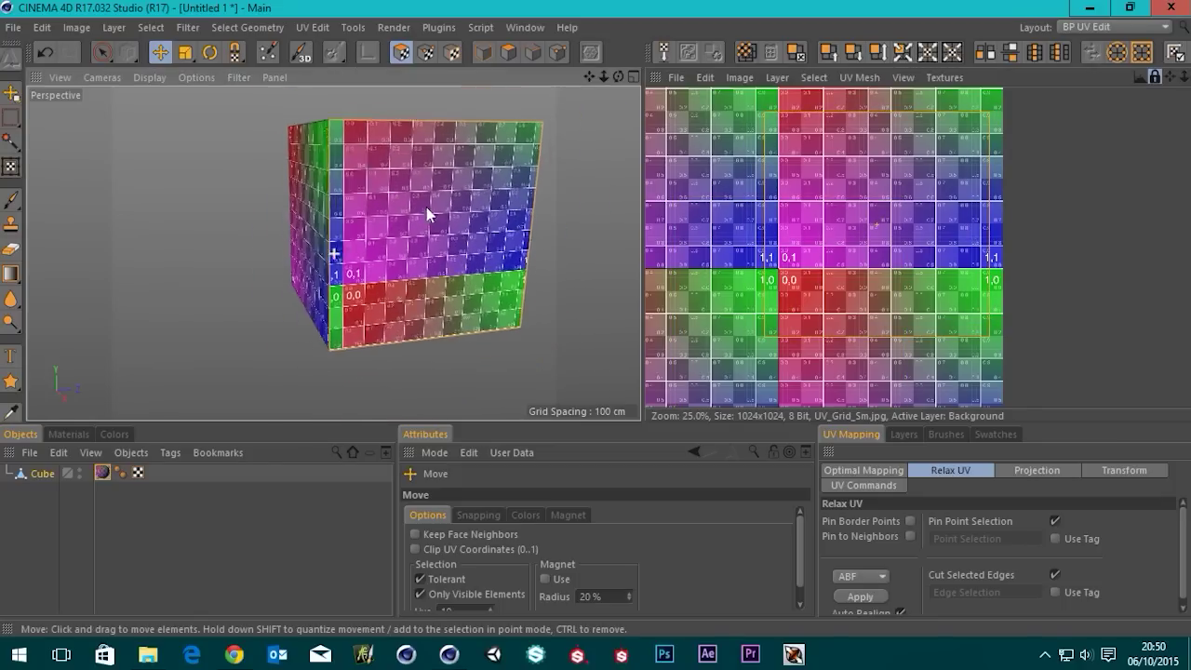
{"action": "left_click_drag", "start_coordinate": [403, 270], "coordinate": [354, 201], "text": "alt"}
Scale the UV polygon down to slightly larger than one square of the grid texture.
{"action": "left_click", "coordinate": [185, 52]}
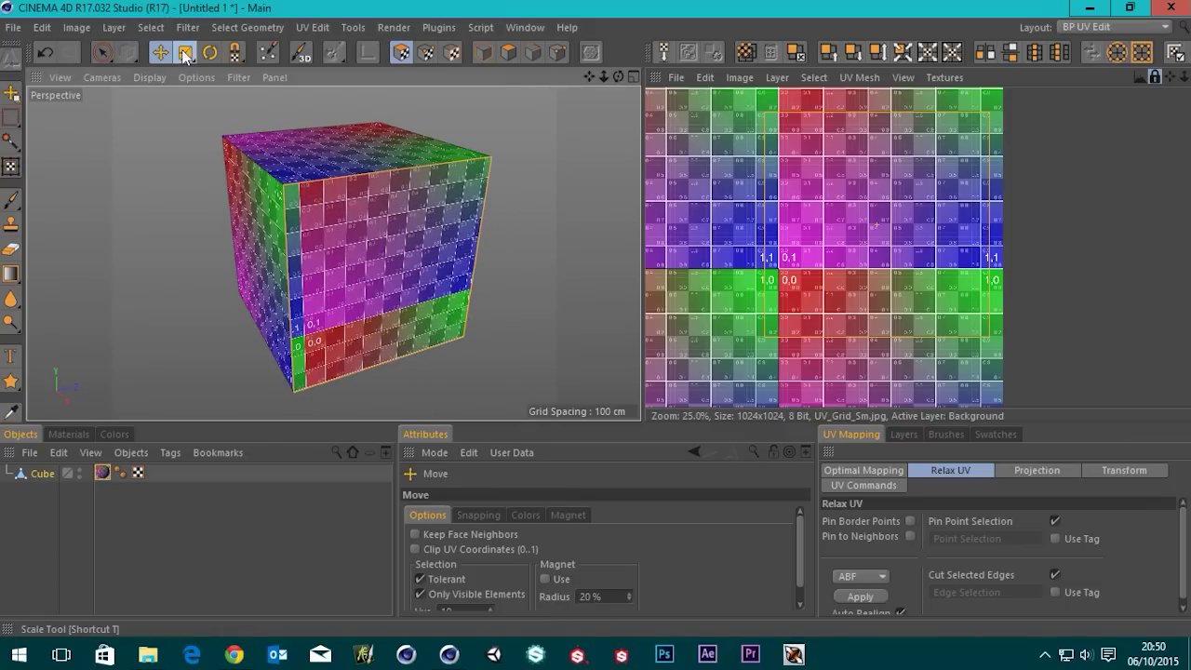
{"action": "left_click_drag", "start_coordinate": [905, 180], "coordinate": [861, 249]}
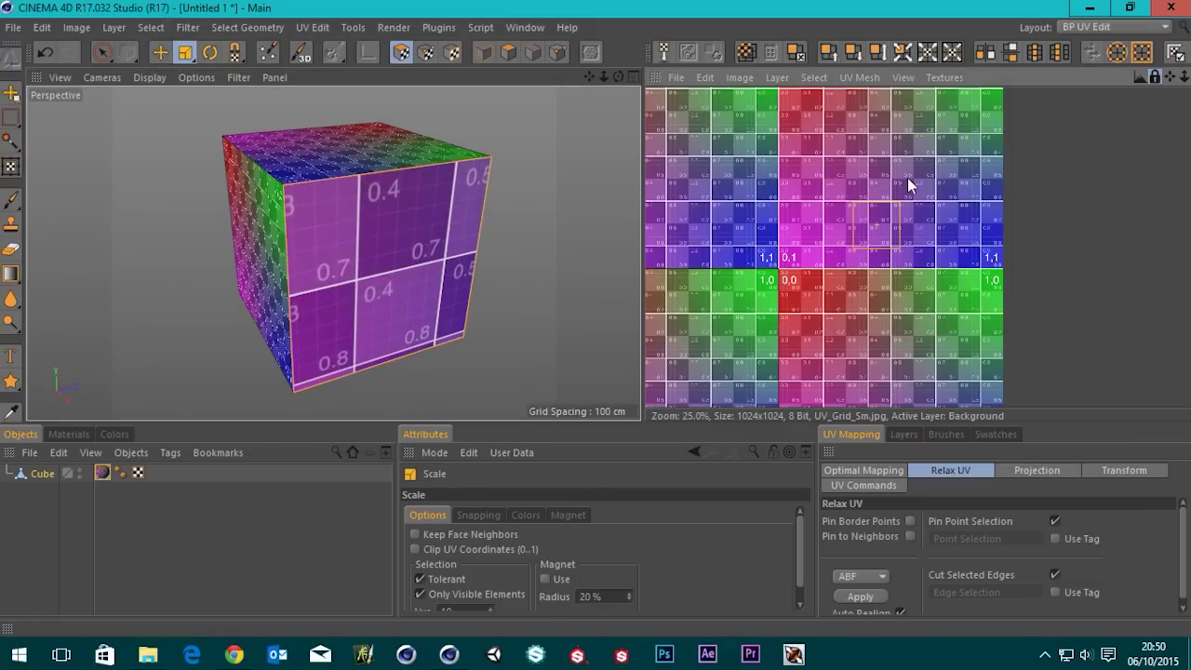
{"action": "scroll", "coordinate": [907, 178], "scroll_direction": "up", "scroll_amount": 5}
{"action": "scroll", "coordinate": [897, 169], "scroll_direction": "up", "scroll_amount": 1}
{"action": "middle_click_drag", "start_coordinate": [897, 169], "coordinate": [847, 238], "text": "alt"}
{"action": "left_click_drag", "start_coordinate": [963, 175], "coordinate": [957, 178]}
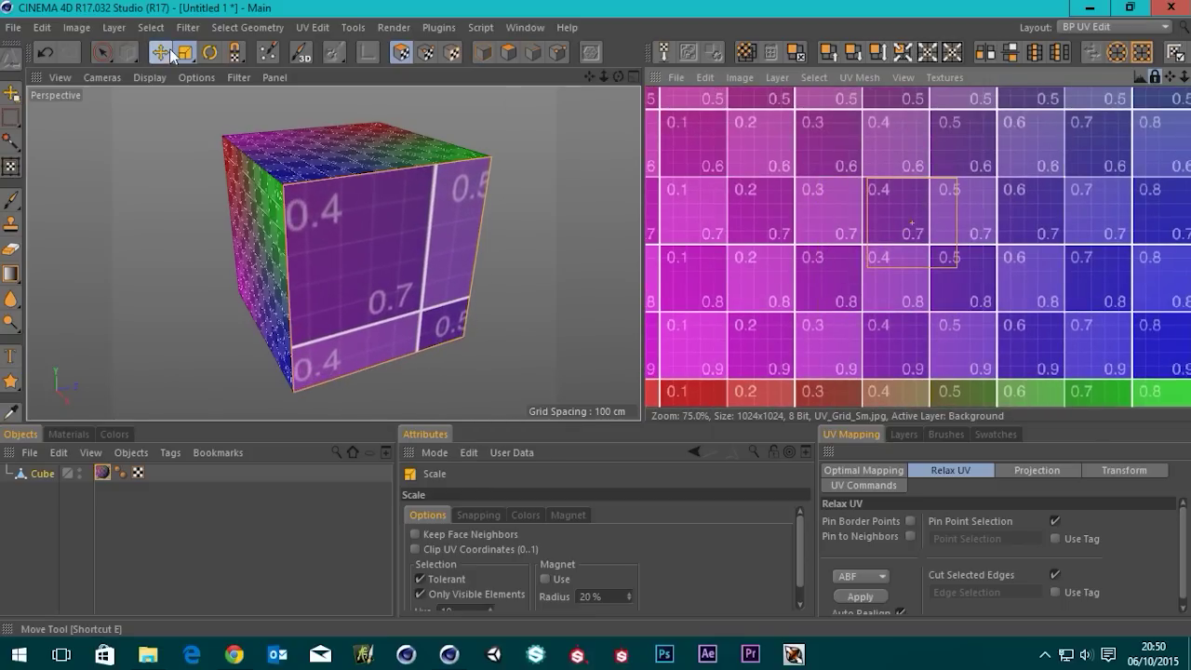
Move the shrunken UV polygon so it frames the grid square labelled 0.4 and 0.7.
{"action": "mouse_move", "coordinate": [896, 219]}
{"action": "left_mouse_down"}
{"action": "mouse_move", "coordinate": [917, 201]}
{"action": "mouse_move", "coordinate": [904, 216]}
{"action": "left_mouse_up"}
{"action": "left_click", "coordinate": [159, 53]}
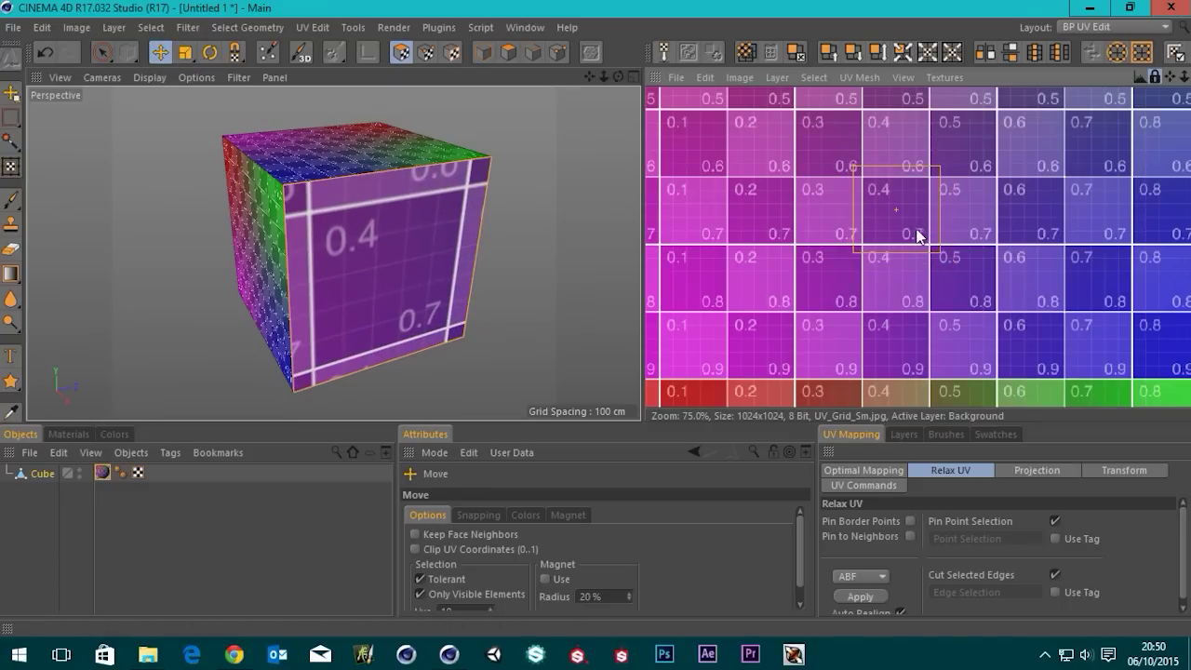
{"action": "left_click_drag", "start_coordinate": [399, 231], "coordinate": [425, 222], "text": "alt"}
{"action": "scroll", "coordinate": [398, 229], "scroll_direction": "down", "scroll_amount": 3}
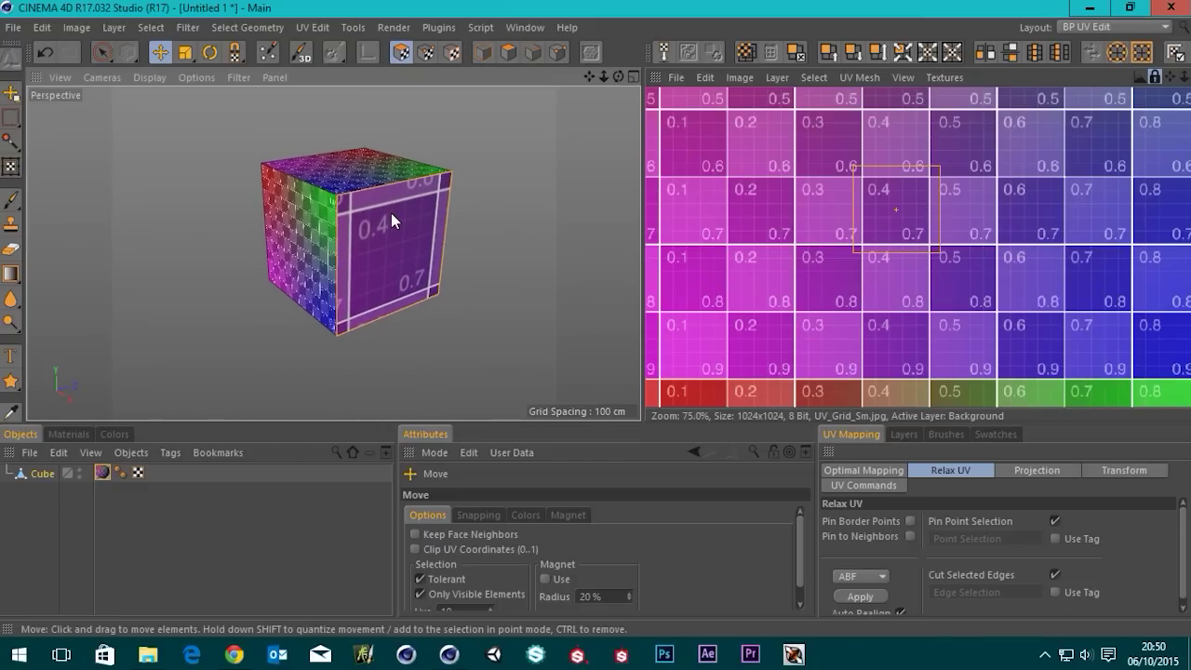
{"action": "scroll", "coordinate": [391, 219], "scroll_direction": "up", "scroll_amount": 2}
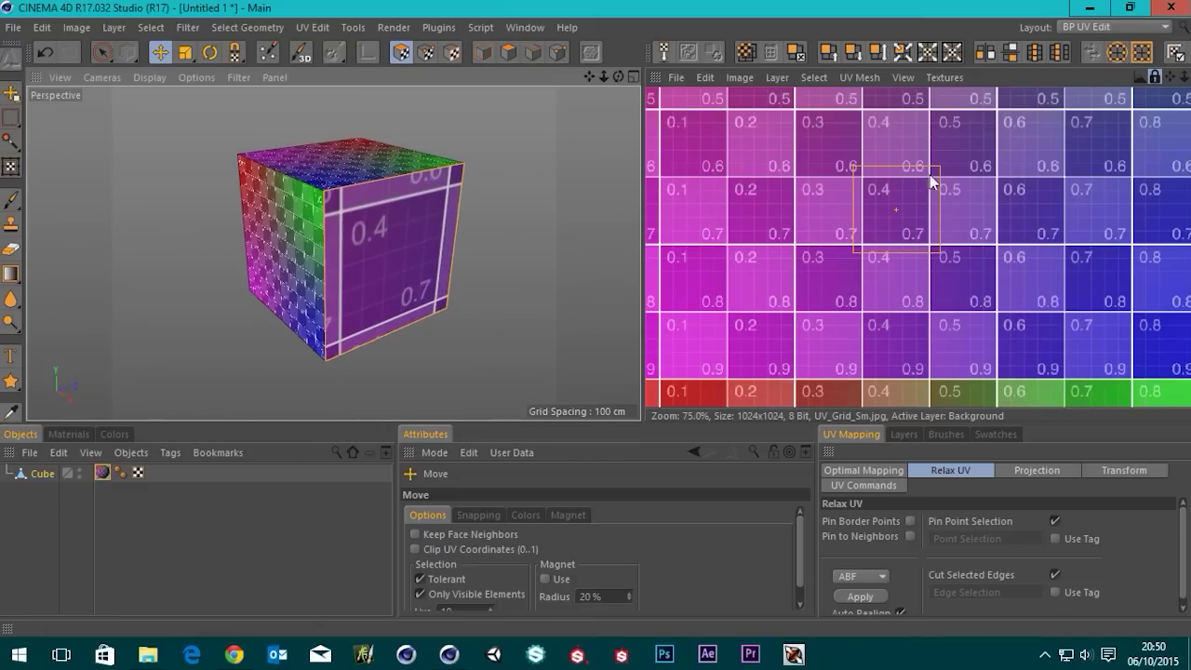
Select all of the cube's UV polygons with Live Selection active and switch the texture view to an empty canvas.
{"action": "scroll", "coordinate": [885, 207], "scroll_direction": "down", "scroll_amount": 5}
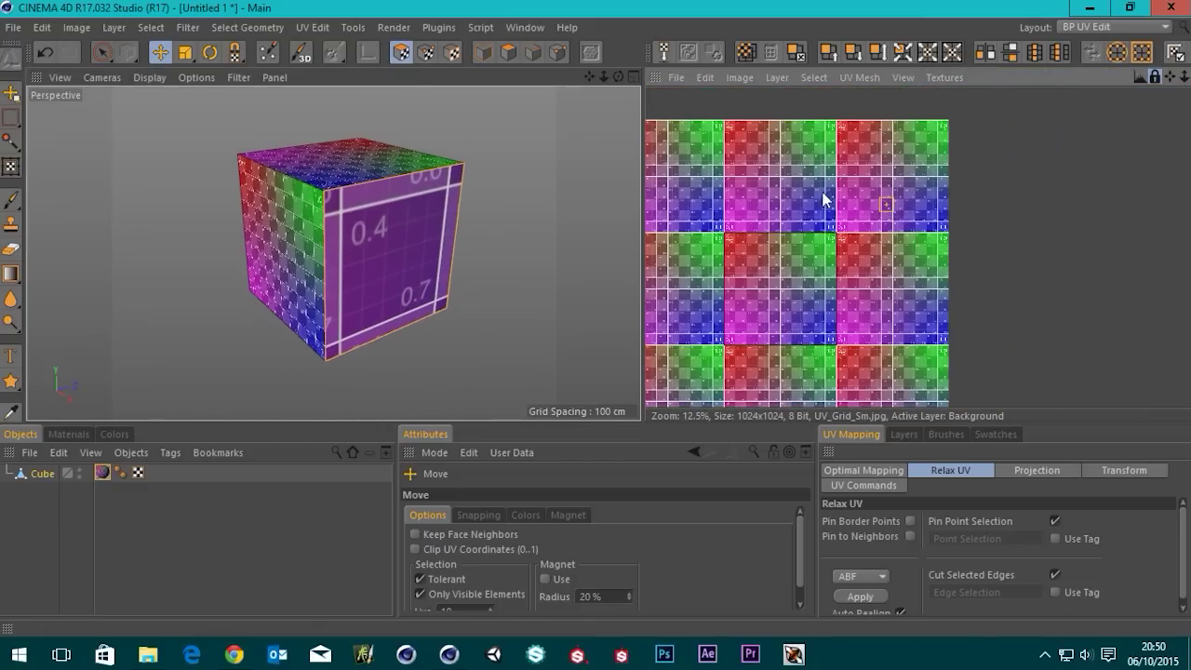
{"action": "left_click_drag", "start_coordinate": [102, 52], "coordinate": [128, 75]}
{"action": "scroll", "coordinate": [735, 244], "scroll_direction": "down", "scroll_amount": 2}
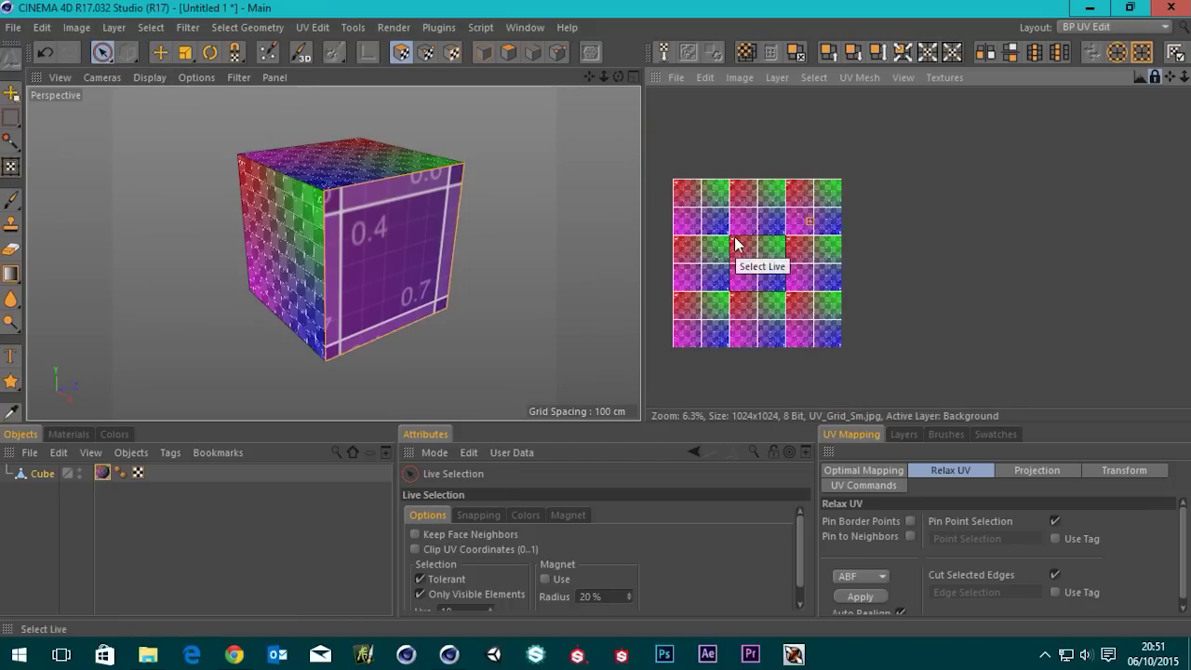
{"action": "key", "text": "ctrl+a"}
{"action": "middle_click_drag", "start_coordinate": [801, 265], "coordinate": [892, 242], "text": "alt"}
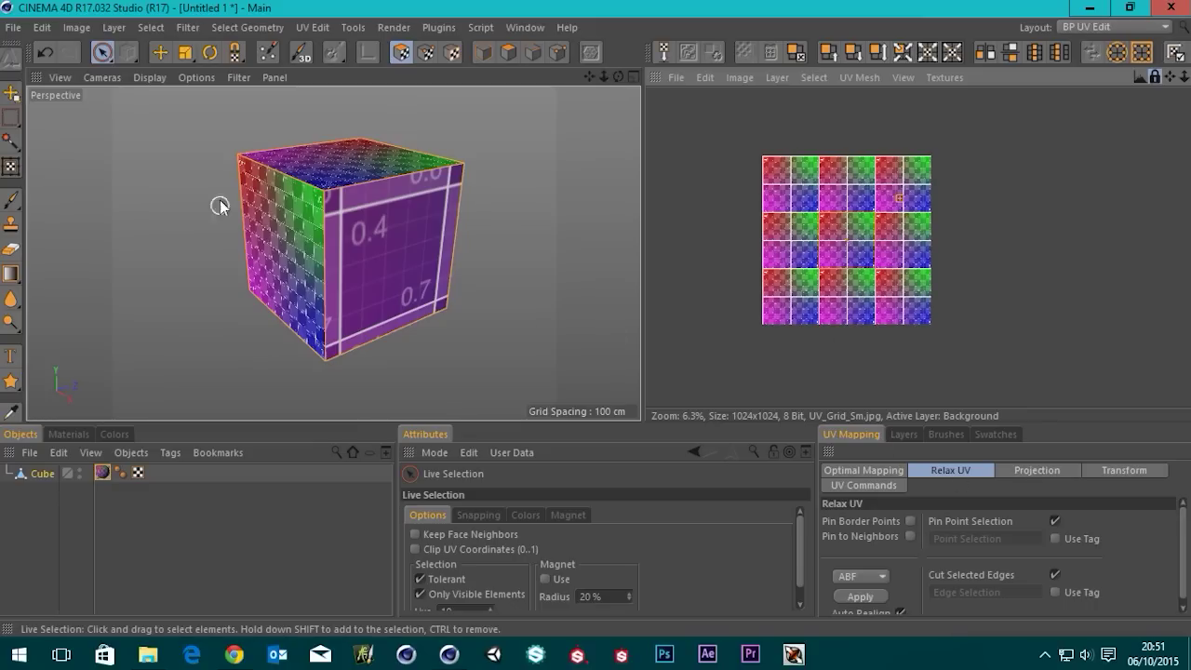
{"action": "left_click", "coordinate": [941, 76]}
{"action": "left_click", "coordinate": [969, 104]}
{"action": "scroll", "coordinate": [899, 244], "scroll_direction": "down", "scroll_amount": 4}
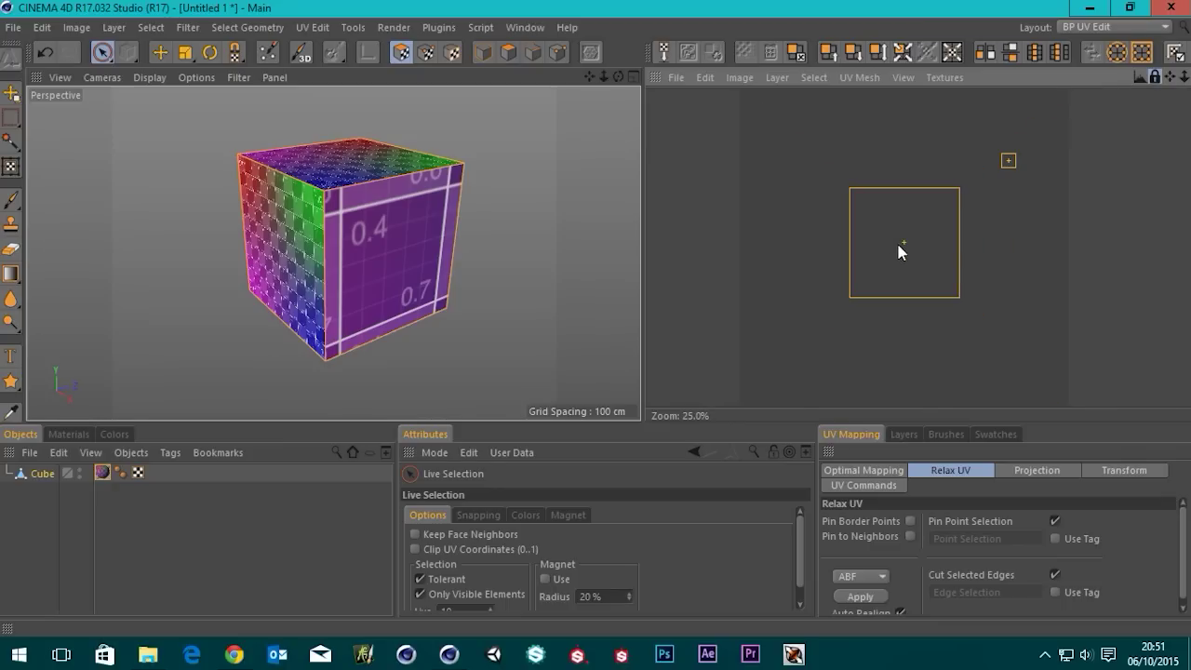
Apply the Flat projection to all UV polygons and inspect the cube's faces.
{"action": "left_click", "coordinate": [1039, 471]}
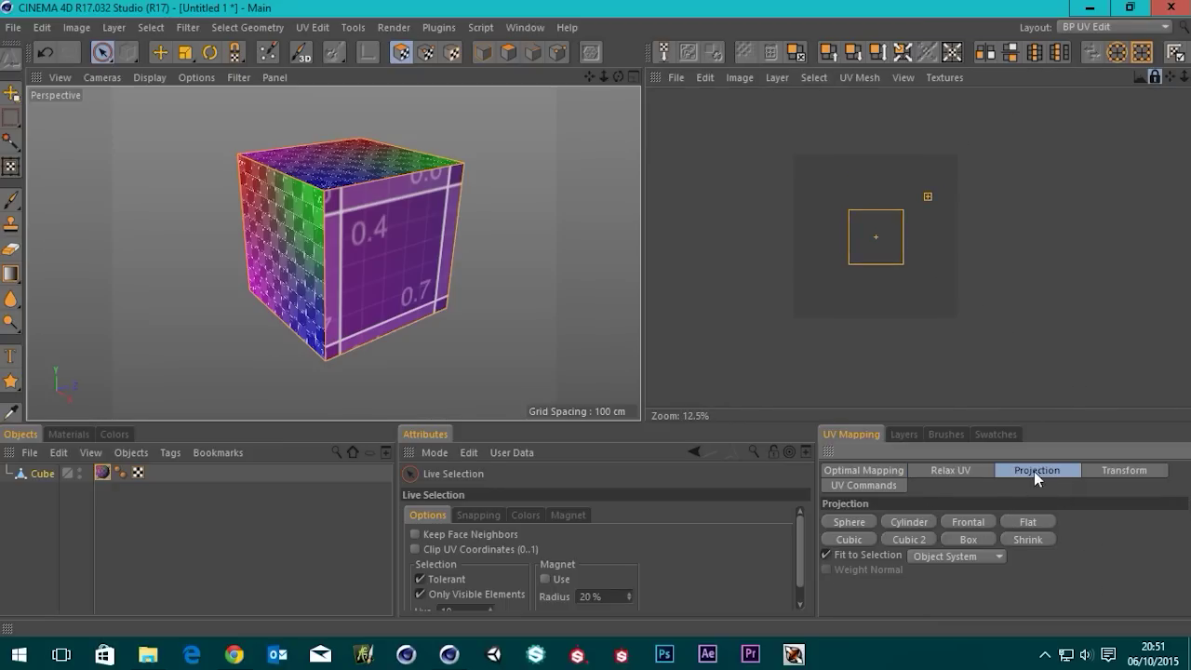
{"action": "left_click", "coordinate": [1029, 523]}
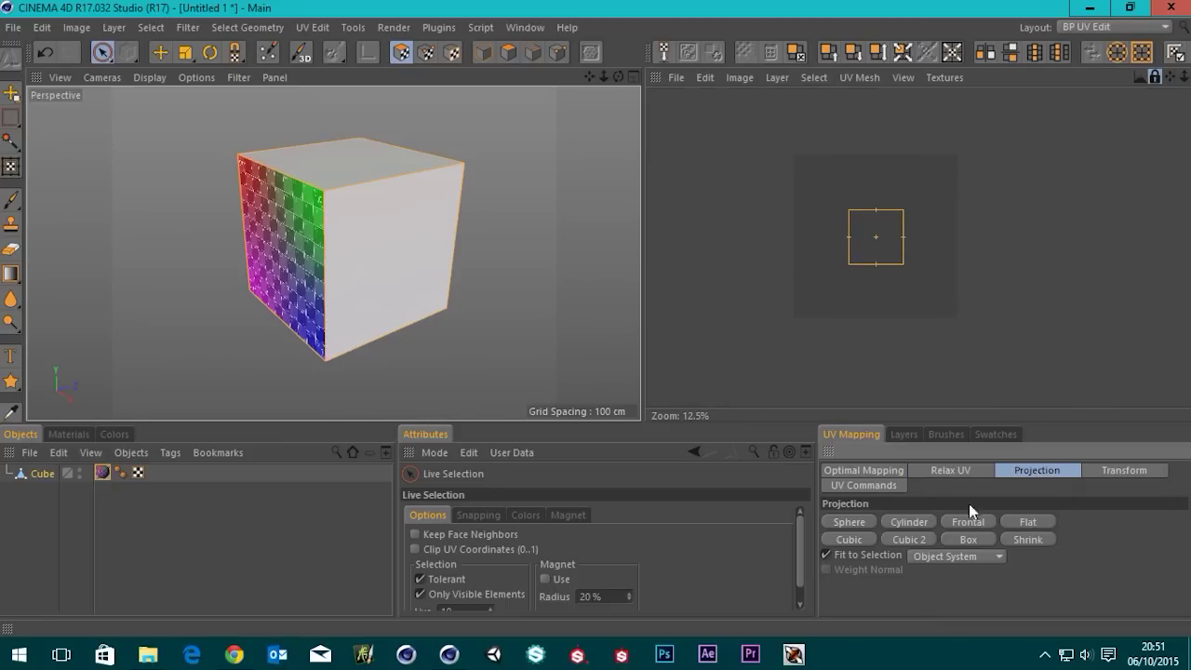
{"action": "mouse_move", "coordinate": [396, 244]}
{"action": "left_mouse_down", "text": "alt"}
{"action": "mouse_move", "coordinate": [129, 217]}
{"action": "mouse_move", "coordinate": [404, 258]}
{"action": "left_mouse_up", "text": "alt"}
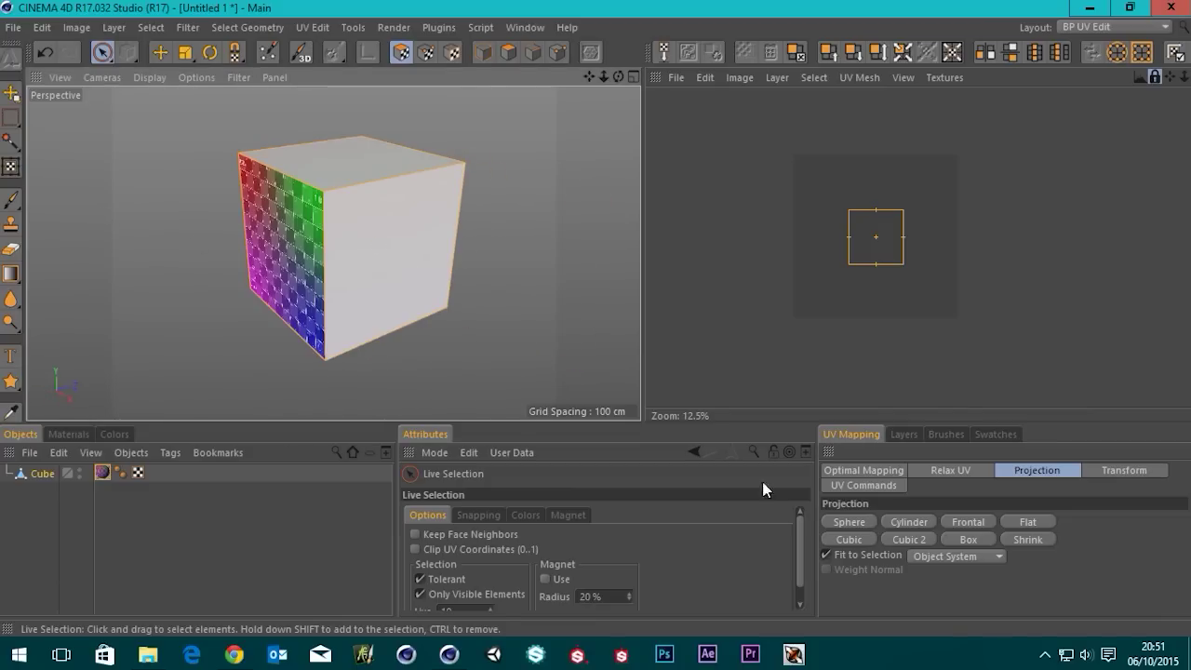
{"action": "left_click_drag", "start_coordinate": [314, 314], "coordinate": [377, 269], "text": "alt"}
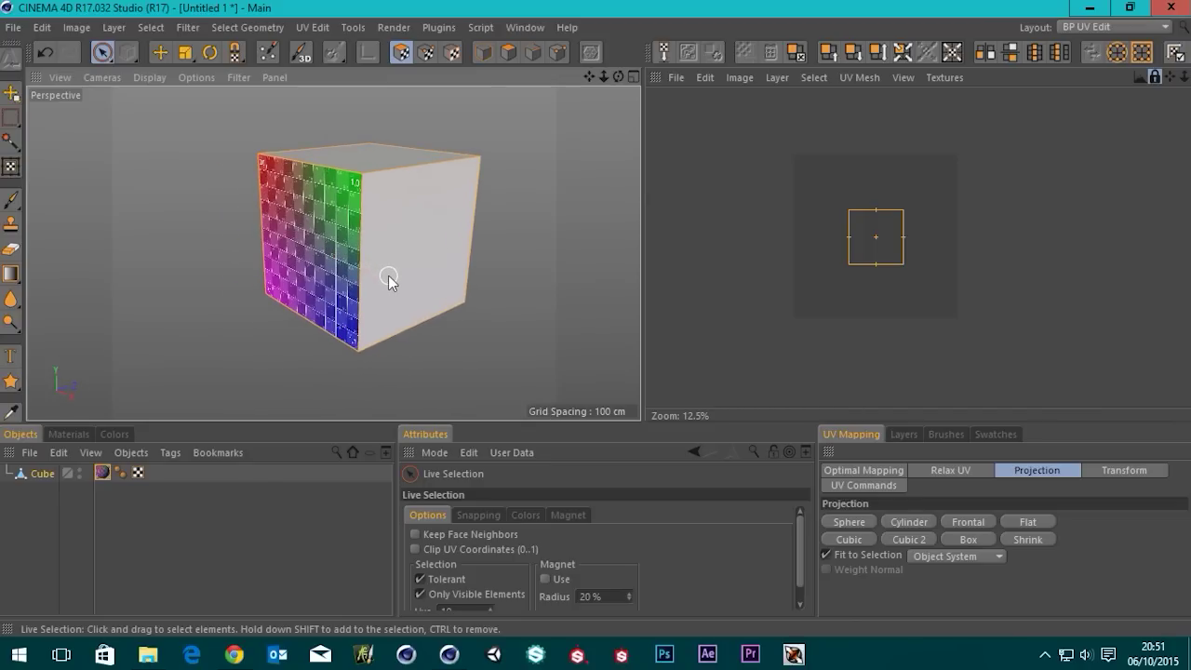
Apply the Frontal projection to the cube and examine the texture and UV layout from another angle.
{"action": "left_click", "coordinate": [958, 524]}
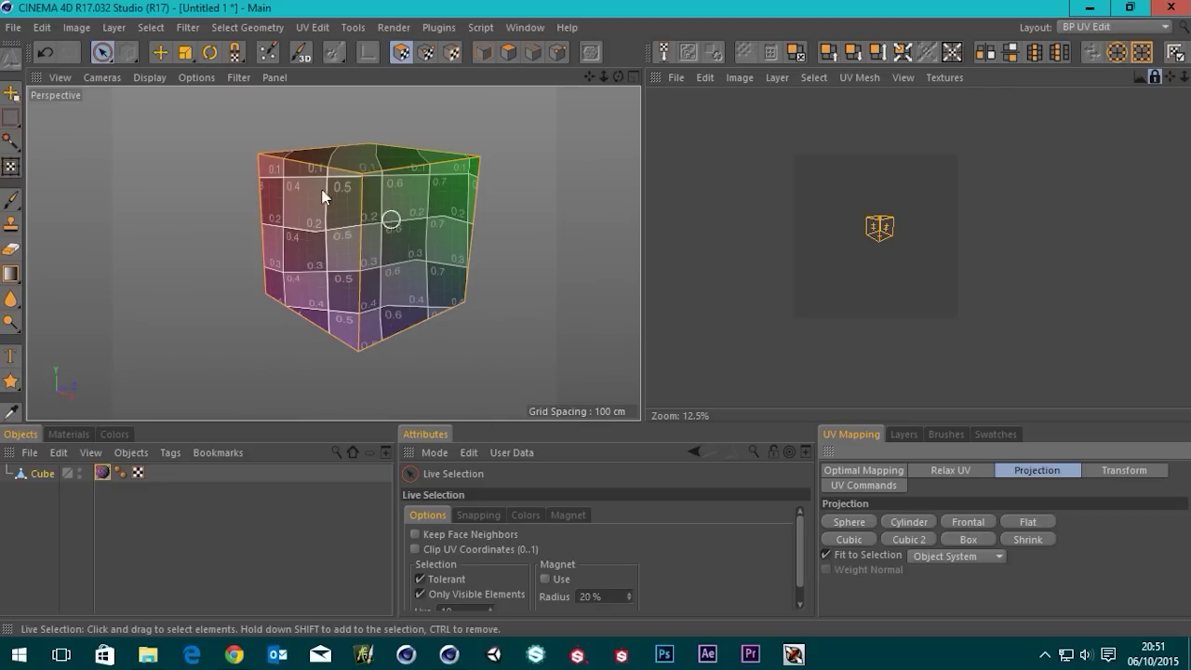
{"action": "left_click_drag", "start_coordinate": [368, 228], "coordinate": [249, 245], "text": "alt"}
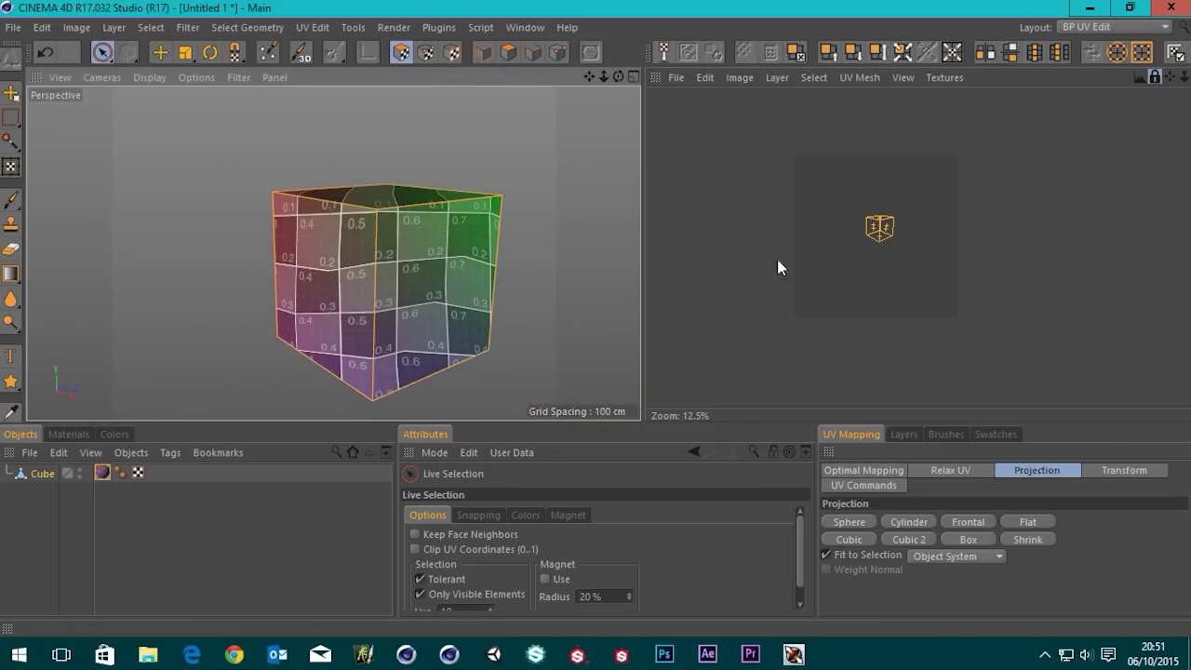
{"action": "scroll", "coordinate": [893, 209], "scroll_direction": "up", "scroll_amount": 2}
{"action": "scroll", "coordinate": [894, 210], "scroll_direction": "up", "scroll_amount": 2}
{"action": "scroll", "coordinate": [850, 299], "scroll_direction": "up", "scroll_amount": 1}
{"action": "scroll", "coordinate": [851, 299], "scroll_direction": "down", "scroll_amount": 4}
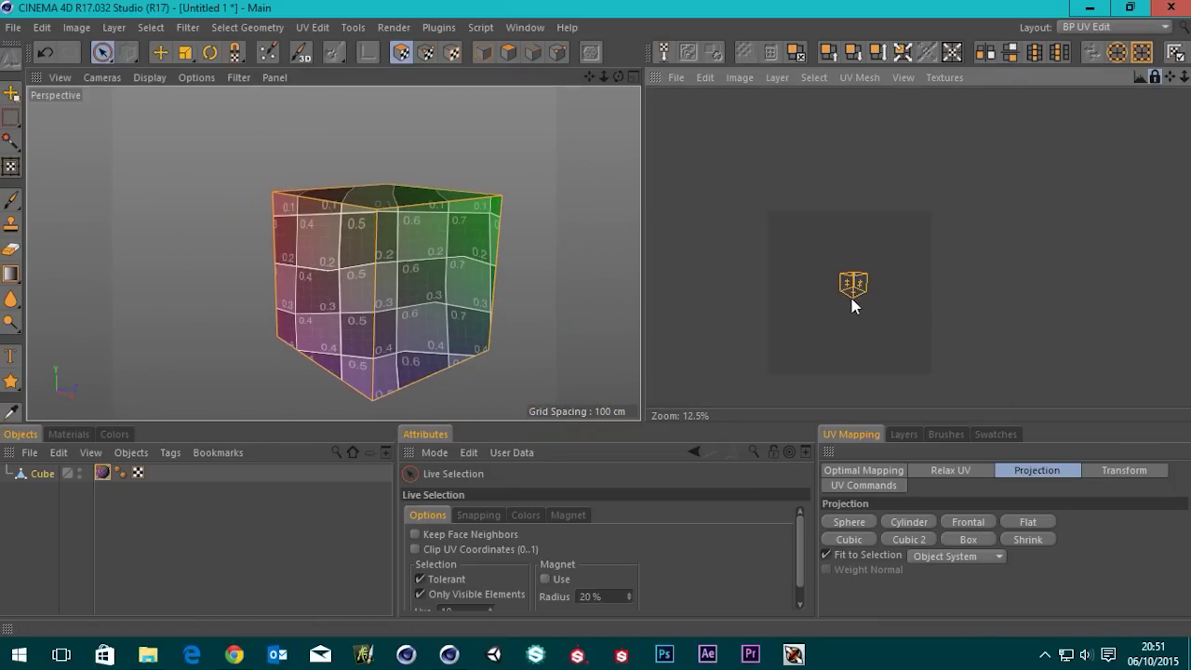
{"action": "middle_click_drag", "start_coordinate": [875, 272], "coordinate": [890, 247], "text": "alt"}
Apply the Cylinder projection to the cube and inspect its four side strips and top face.
{"action": "left_click", "coordinate": [908, 521]}
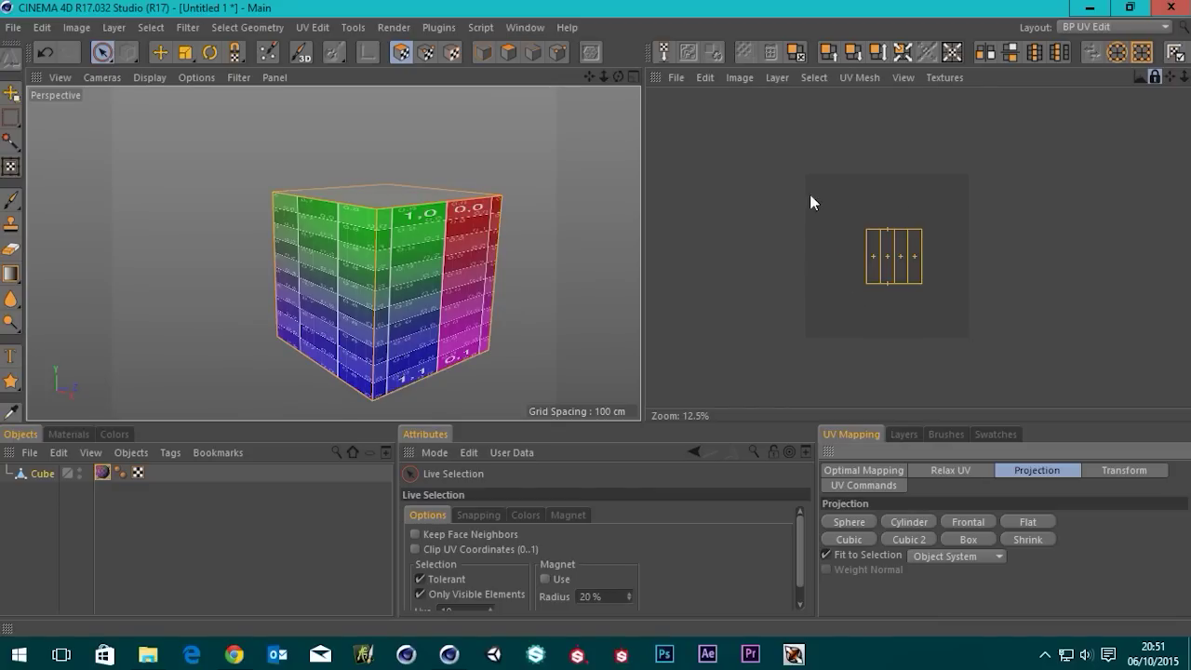
{"action": "scroll", "coordinate": [868, 232], "scroll_direction": "up", "scroll_amount": 3}
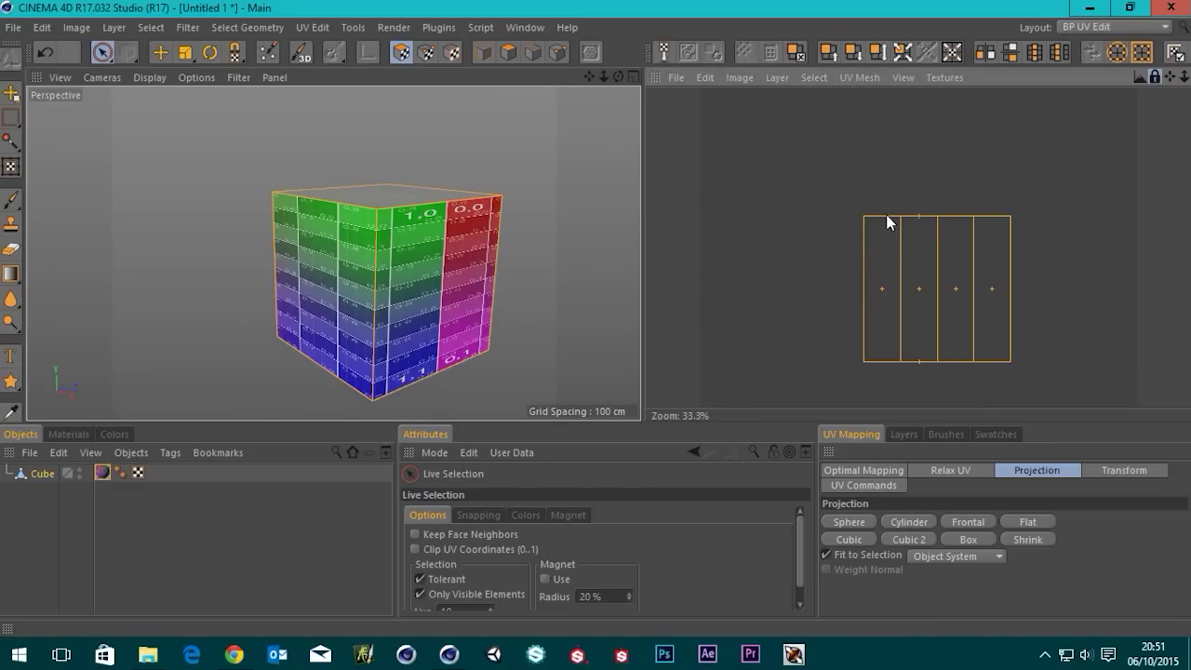
{"action": "left_click_drag", "start_coordinate": [385, 213], "coordinate": [404, 234], "text": "alt"}
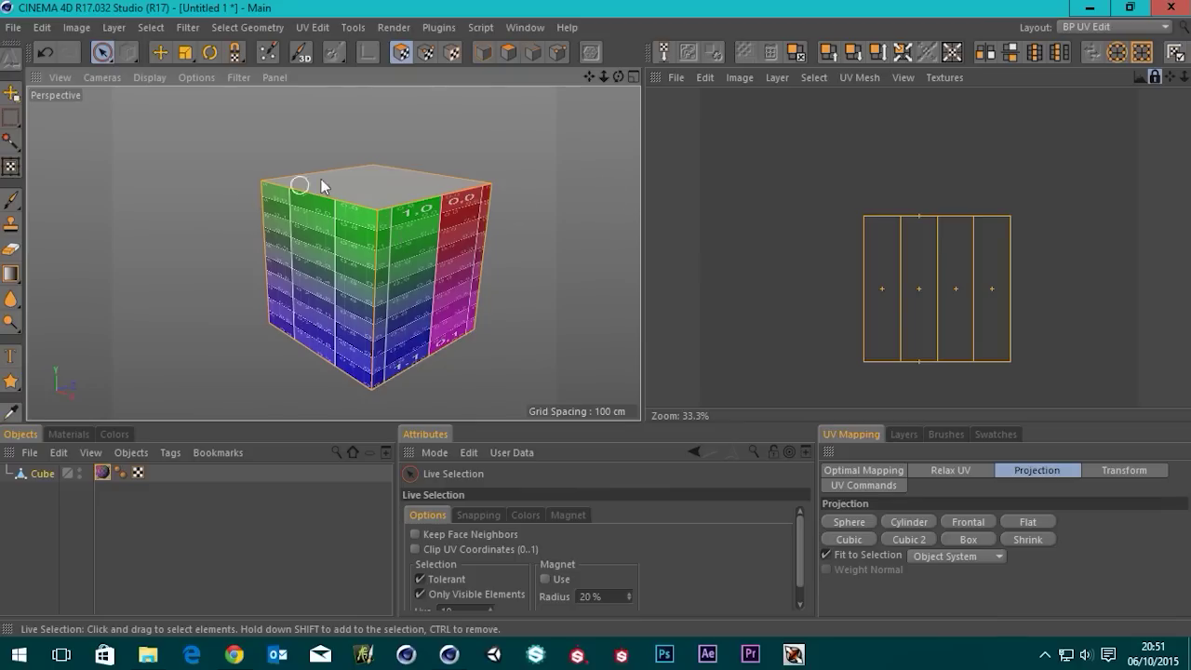
Select the cube's top face, try the Flat projection on it and replace that with the Box projection.
{"action": "left_click", "coordinate": [367, 189]}
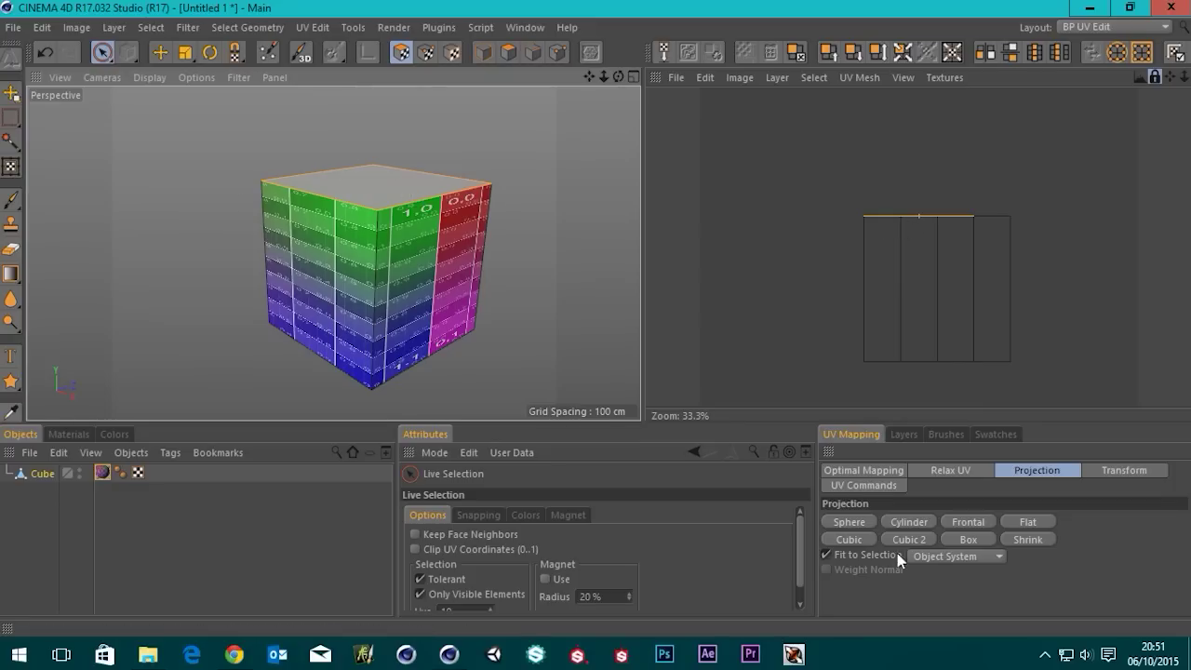
{"action": "left_click", "coordinate": [1026, 521]}
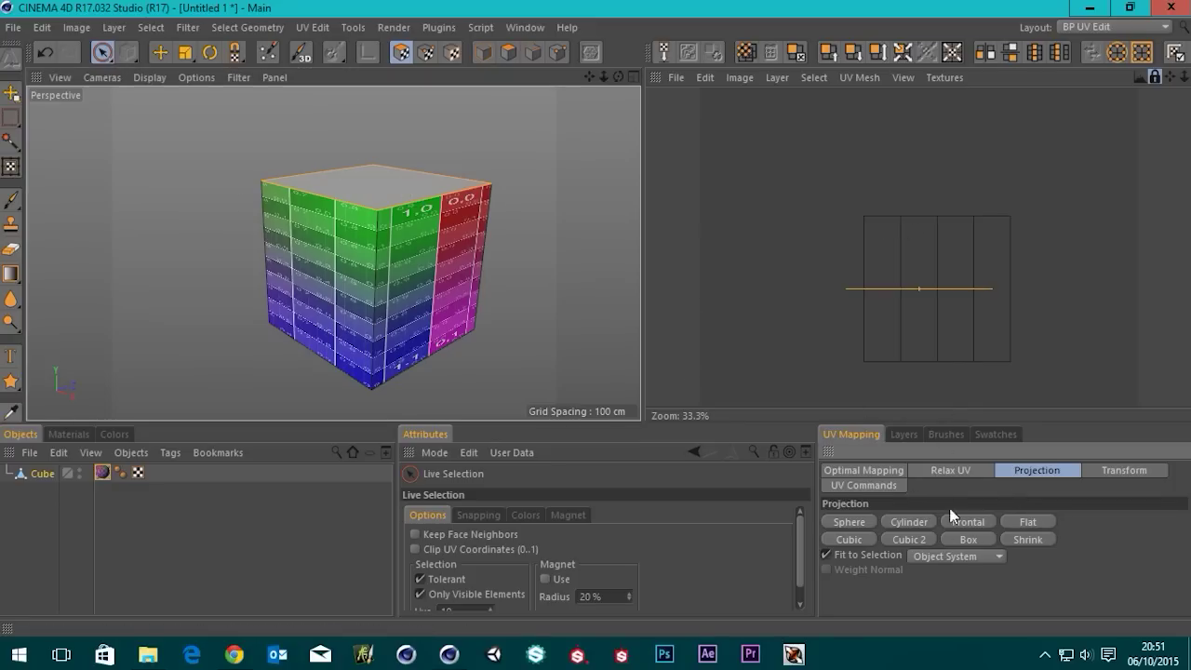
{"action": "left_click", "coordinate": [970, 538]}
{"action": "left_click_drag", "start_coordinate": [436, 175], "coordinate": [399, 242], "text": "alt"}
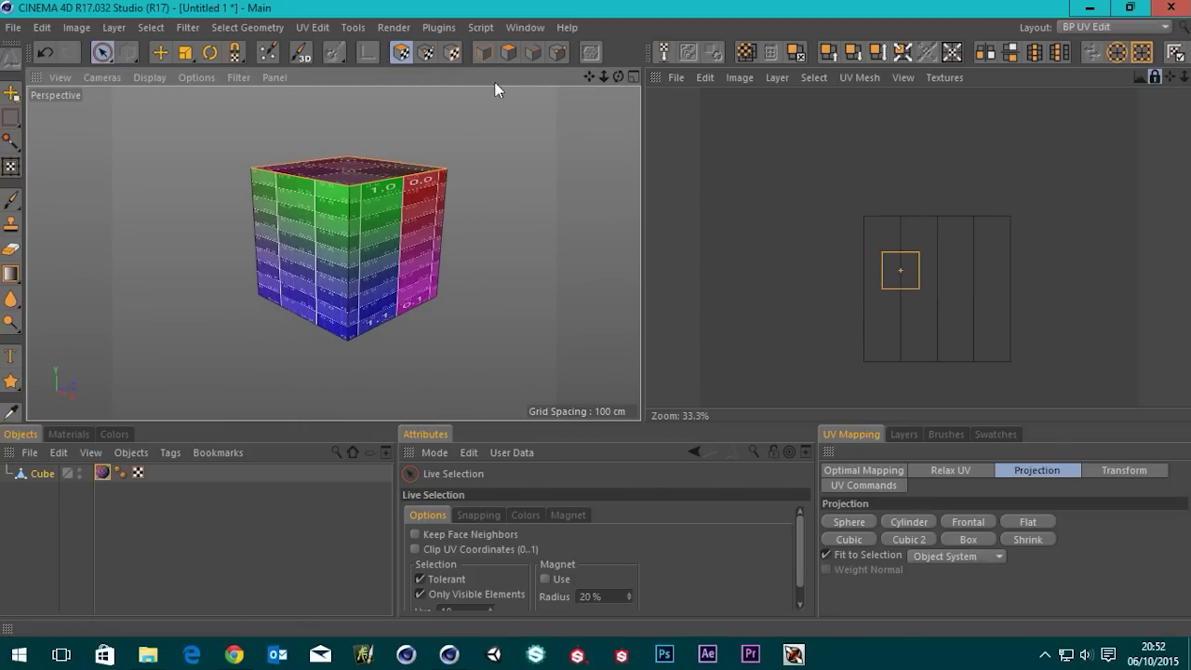
Select all UV polygons in the texture view with Rectangle Selection.
{"action": "left_click_drag", "start_coordinate": [102, 52], "coordinate": [153, 70]}
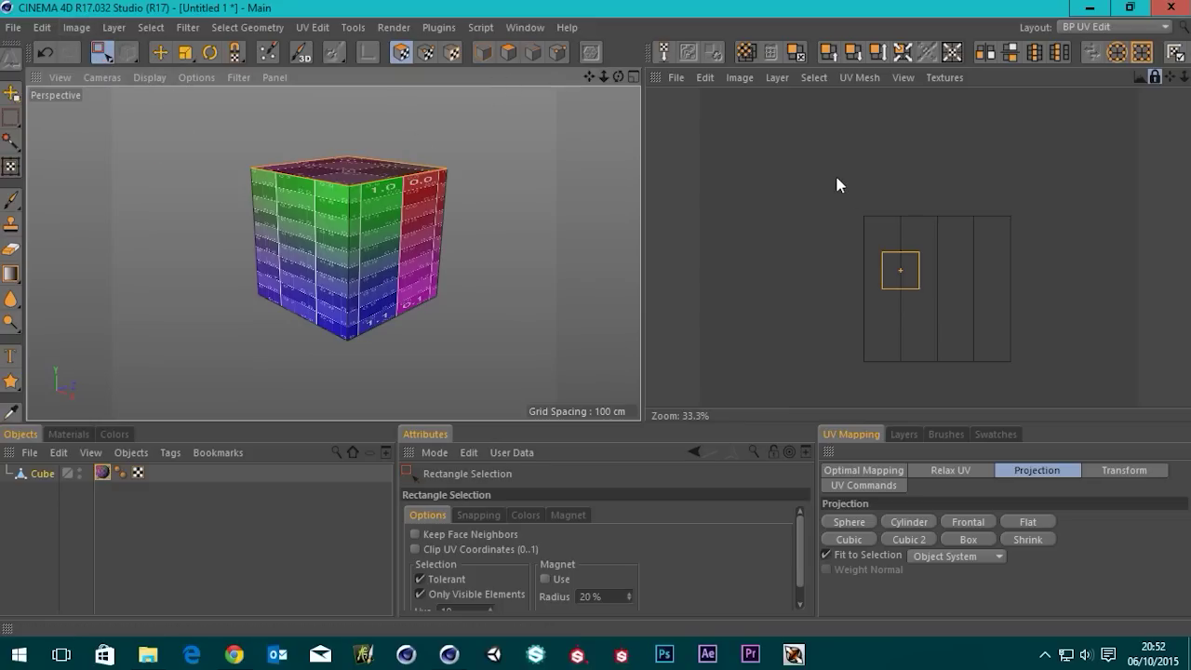
{"action": "left_click_drag", "start_coordinate": [837, 178], "coordinate": [1054, 397]}
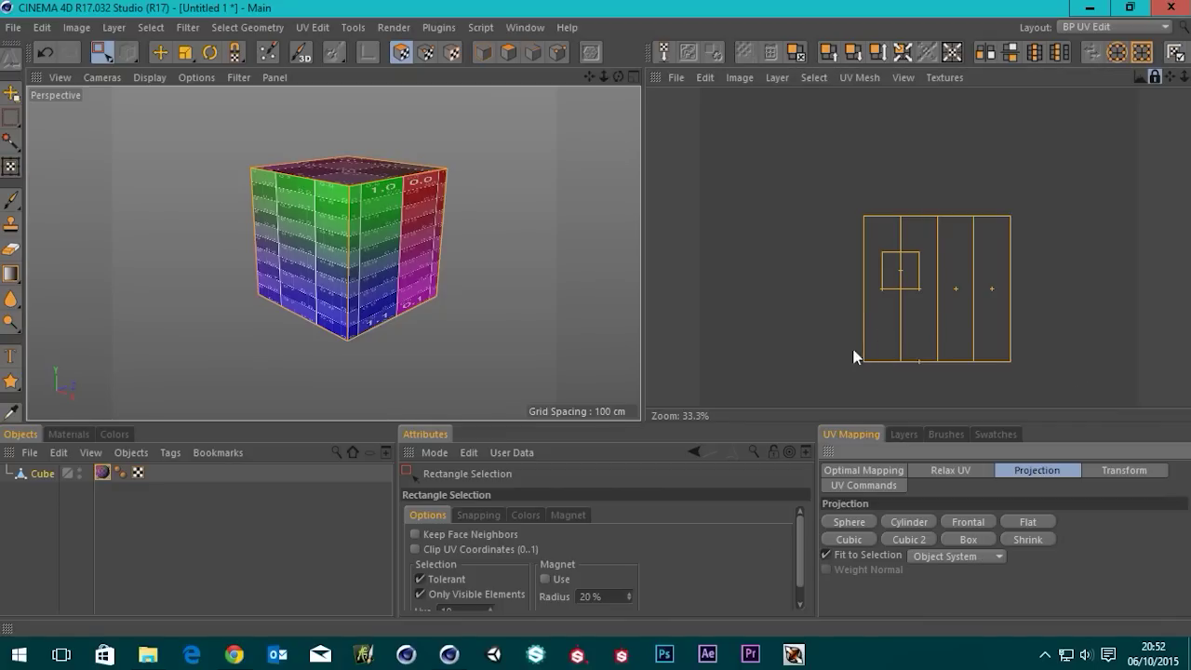
{"action": "scroll", "coordinate": [827, 348], "scroll_direction": "down", "scroll_amount": 2}
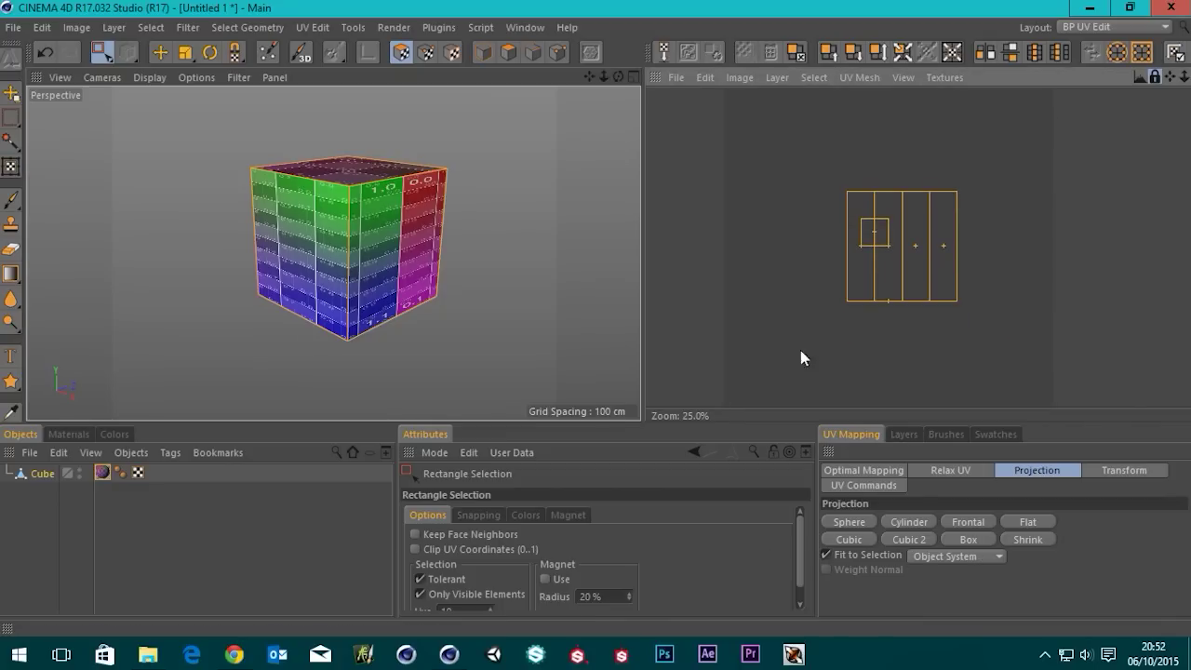
Apply the Cubic projection to all the selected UV polygons and inspect the cube's faces from a closer angle.
{"action": "left_click", "coordinate": [848, 539]}
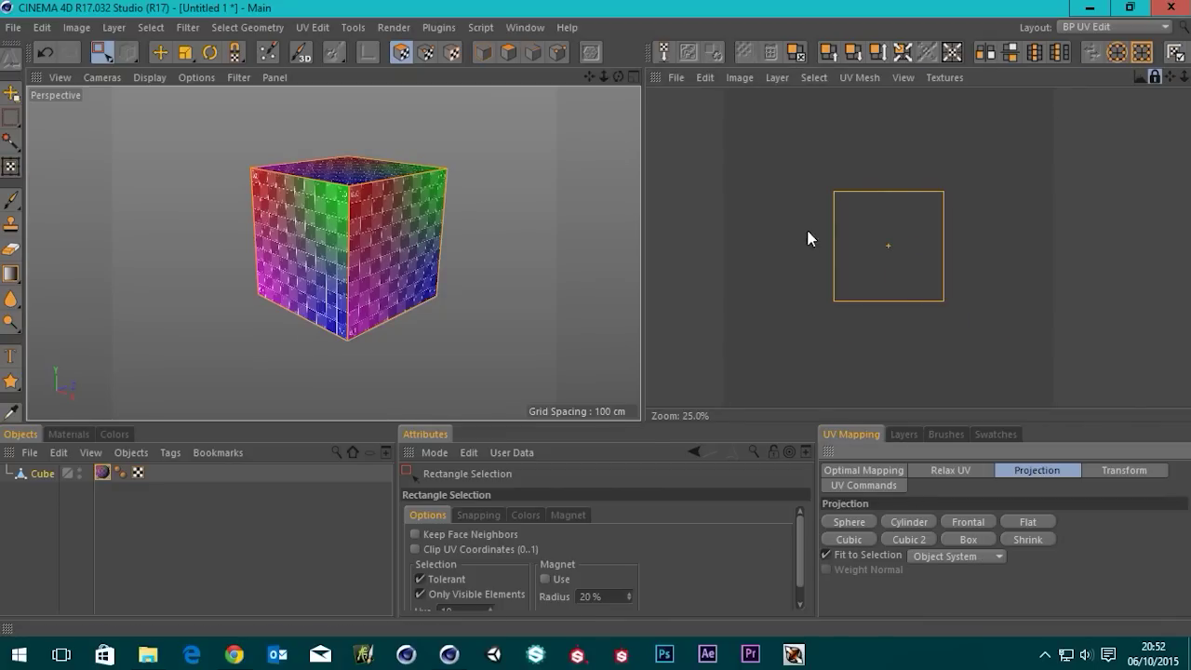
{"action": "left_click_drag", "start_coordinate": [374, 243], "coordinate": [447, 242], "text": "alt"}
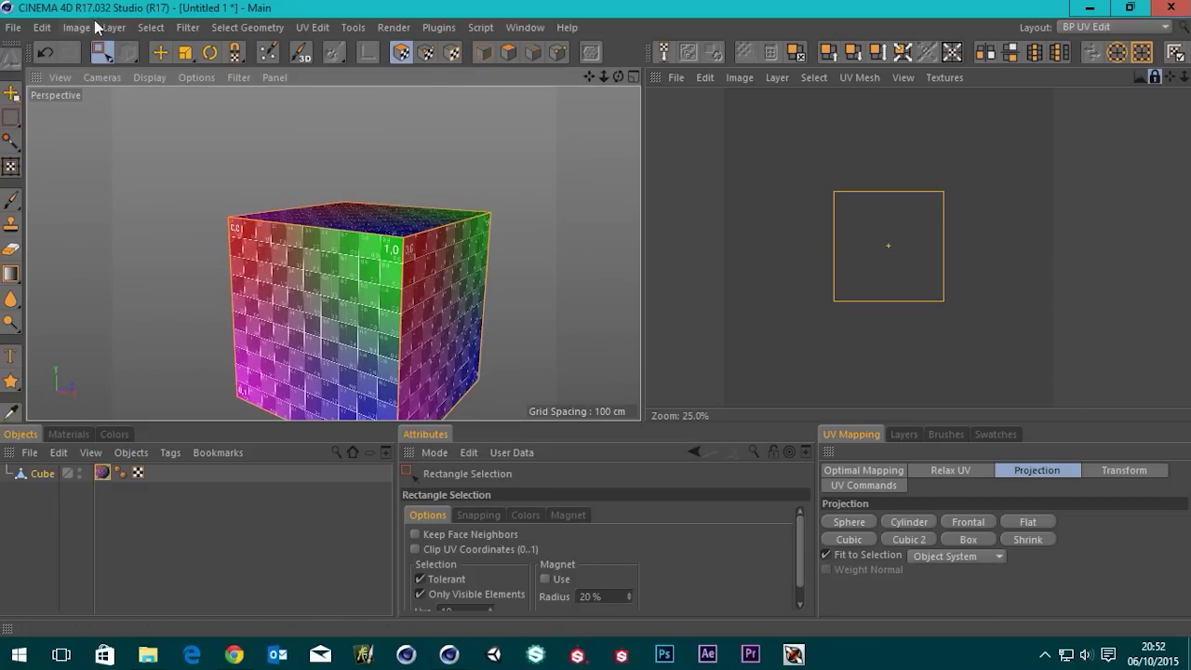
Try moving one side face's UV polygon away from the stacked square, undo the move and reselect all polygons.
{"action": "left_click", "coordinate": [160, 52]}
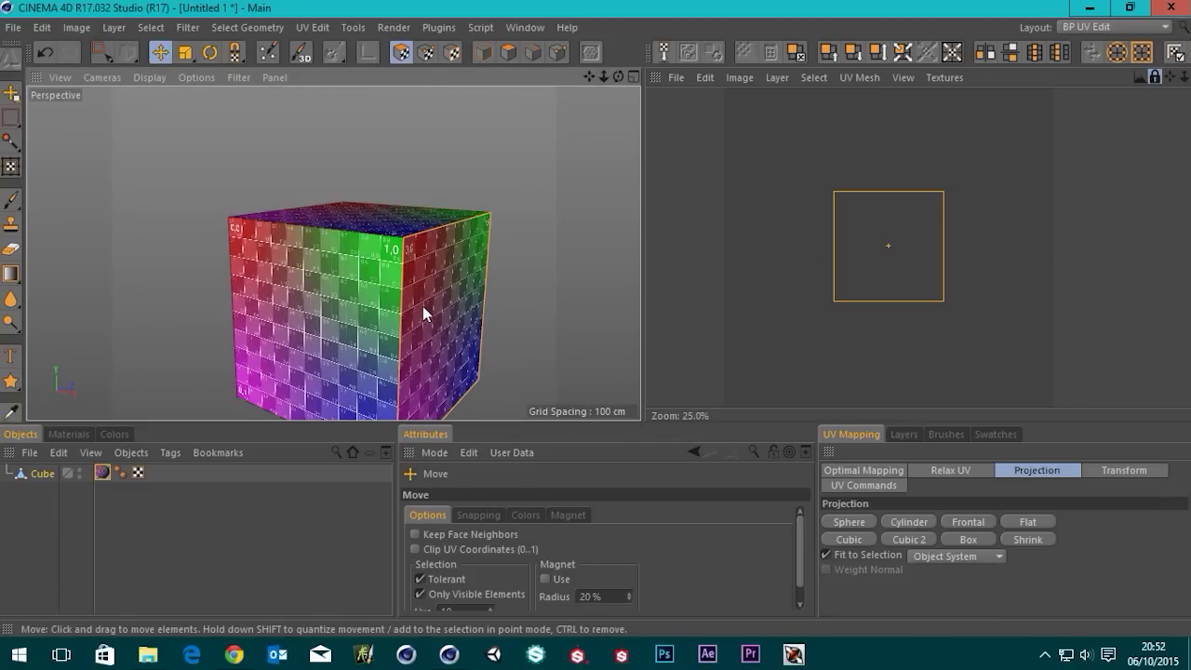
{"action": "left_click_drag", "start_coordinate": [986, 243], "coordinate": [1127, 256]}
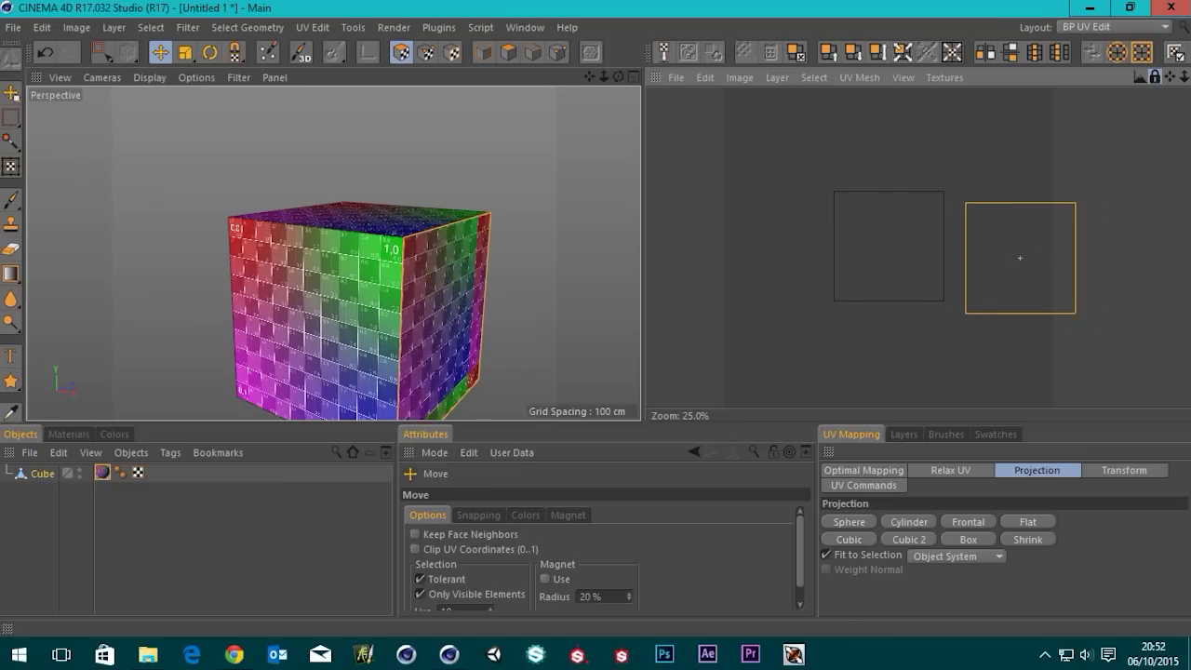
{"action": "key", "text": "ctrl+z"}
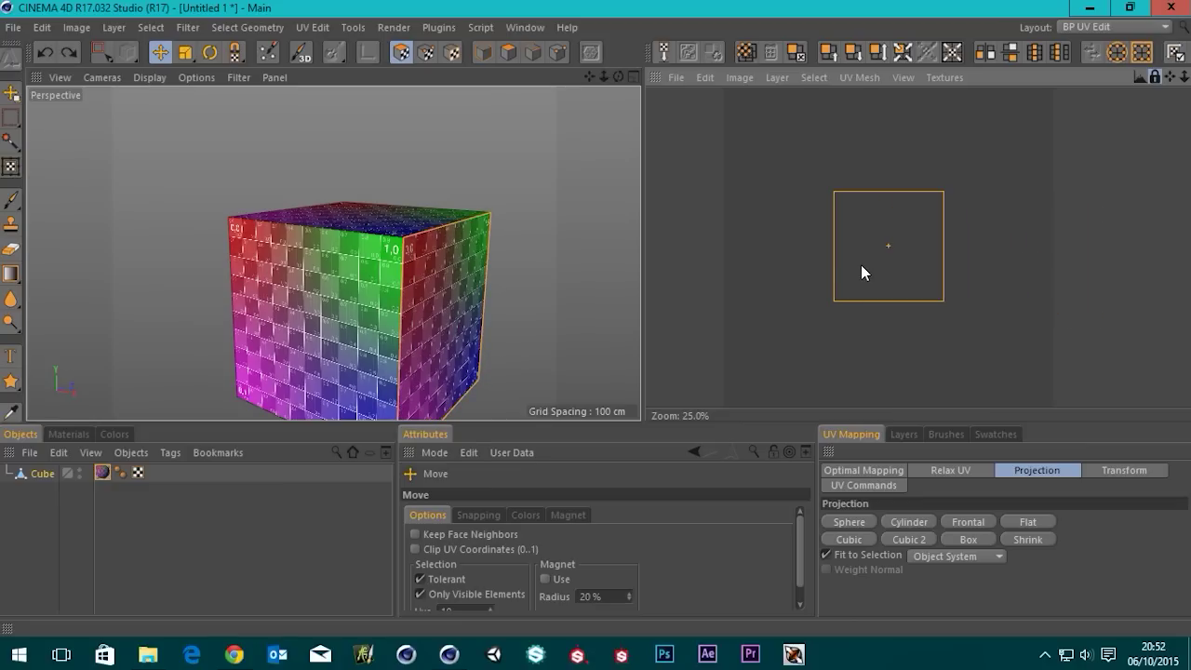
{"action": "key", "text": "ctrl+a"}
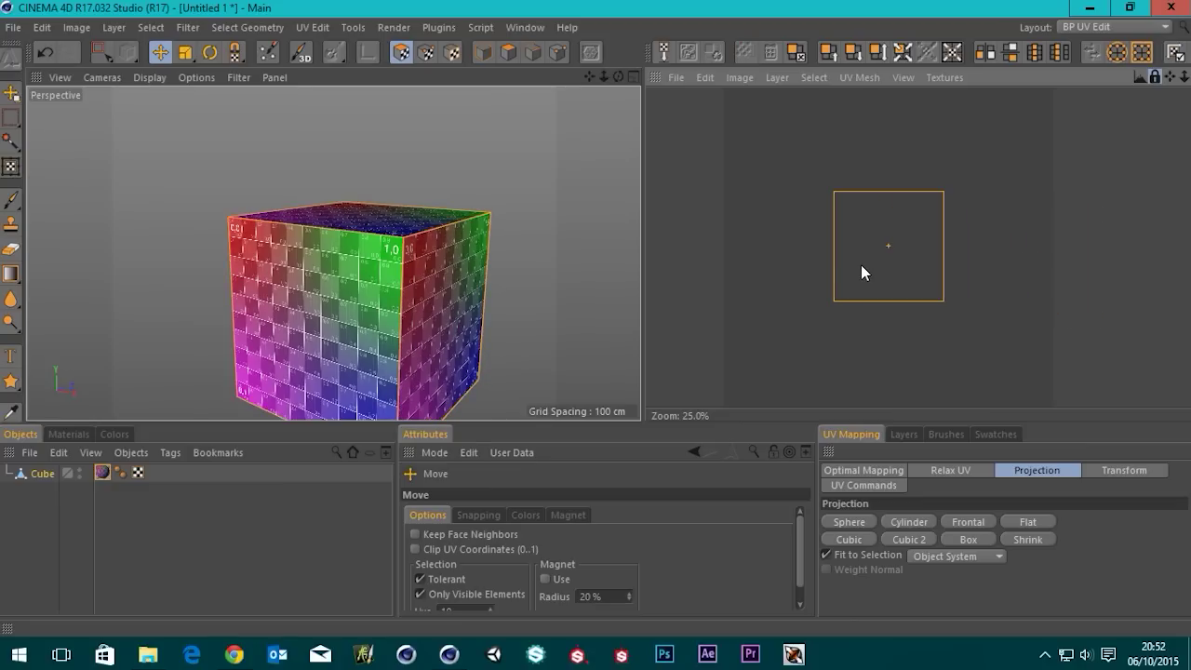
Unfold the cube's UVs into a cross with the Cubic 2 projection and inspect the cube from several angles.
{"action": "left_click", "coordinate": [890, 539]}
{"action": "scroll", "coordinate": [882, 225], "scroll_direction": "up", "scroll_amount": 5}
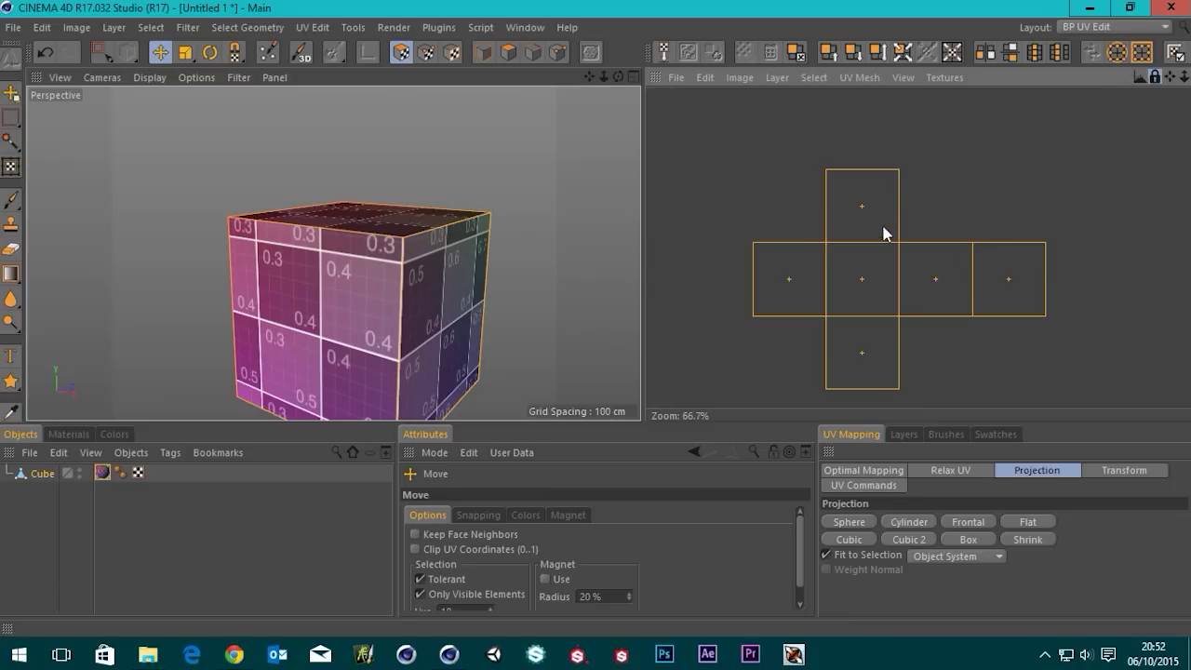
{"action": "left_click_drag", "start_coordinate": [449, 266], "coordinate": [399, 239], "text": "alt"}
{"action": "scroll", "coordinate": [355, 284], "scroll_direction": "down", "scroll_amount": 3}
{"action": "middle_click_drag", "start_coordinate": [357, 301], "coordinate": [366, 193], "text": "alt"}
{"action": "left_click_drag", "start_coordinate": [387, 273], "coordinate": [339, 357], "text": "alt"}
{"action": "middle_click_drag", "start_coordinate": [438, 164], "coordinate": [401, 252], "text": "alt"}
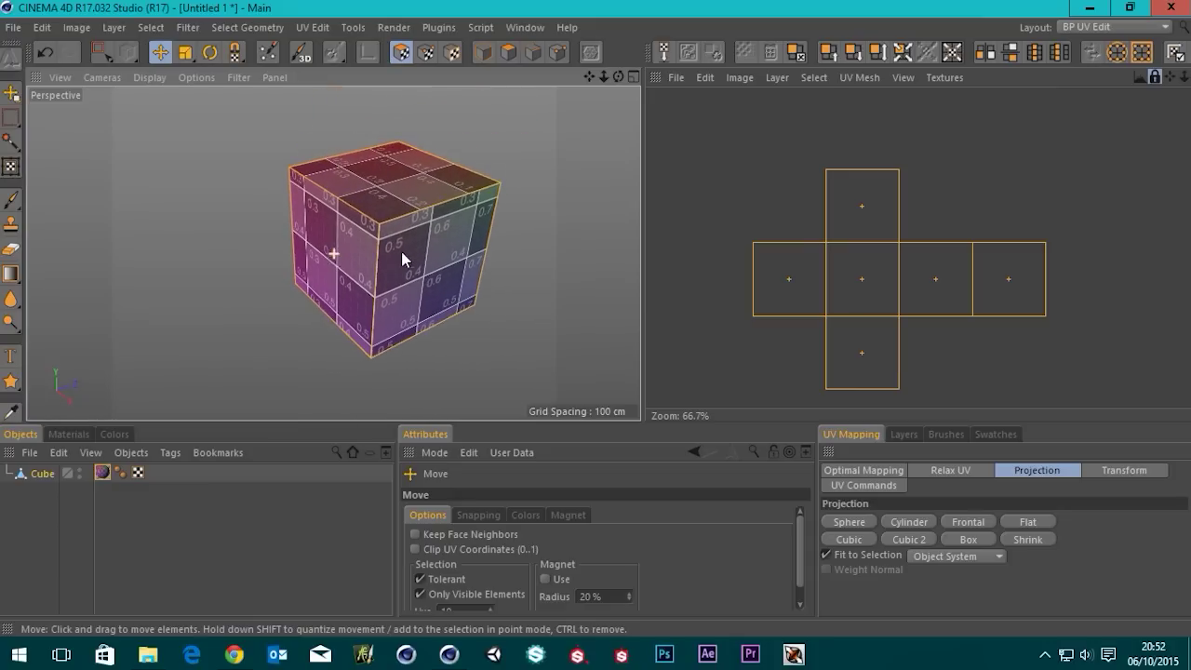
Display the UV_Grid_Sm.jpg texture behind the UV cross and compare it with the cube's faces.
{"action": "left_click", "coordinate": [951, 81]}
{"action": "left_click", "coordinate": [968, 146]}
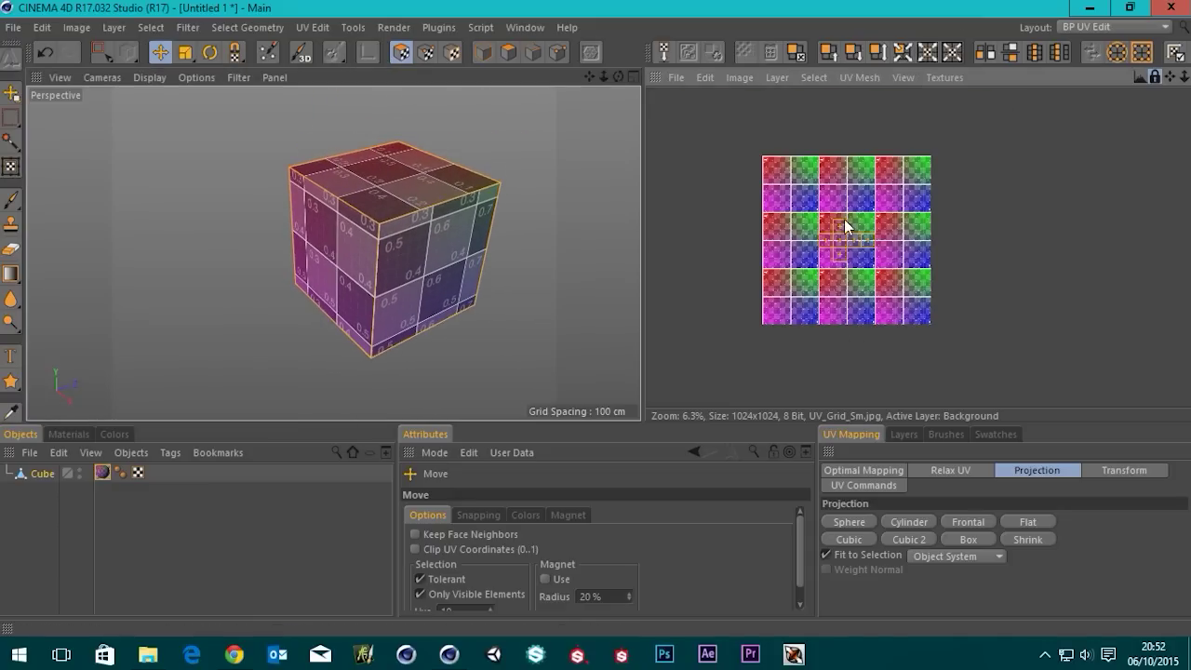
{"action": "scroll", "coordinate": [845, 219], "scroll_direction": "up", "scroll_amount": 4}
{"action": "scroll", "coordinate": [846, 292], "scroll_direction": "down", "scroll_amount": 2}
{"action": "left_click_drag", "start_coordinate": [402, 232], "coordinate": [404, 246], "text": "alt"}
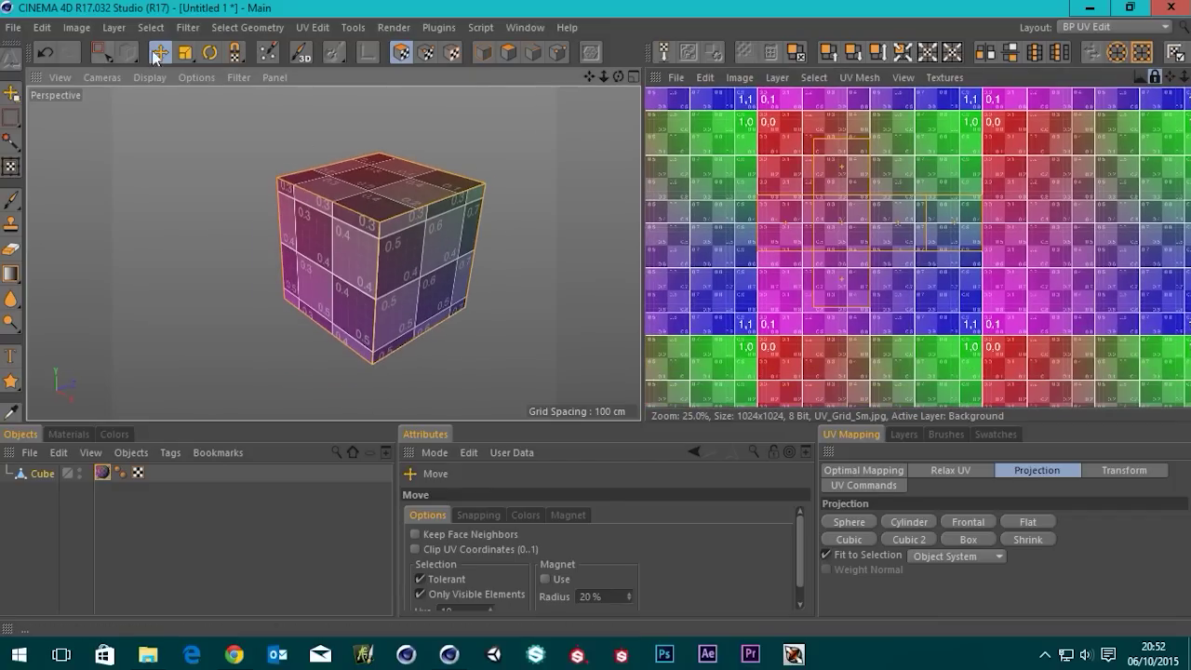
Scale the cross-shaped UV layout, showing the empty canvas behind it to enlarge the layout further.
{"action": "left_click", "coordinate": [185, 52]}
{"action": "left_click_drag", "start_coordinate": [856, 226], "coordinate": [861, 224]}
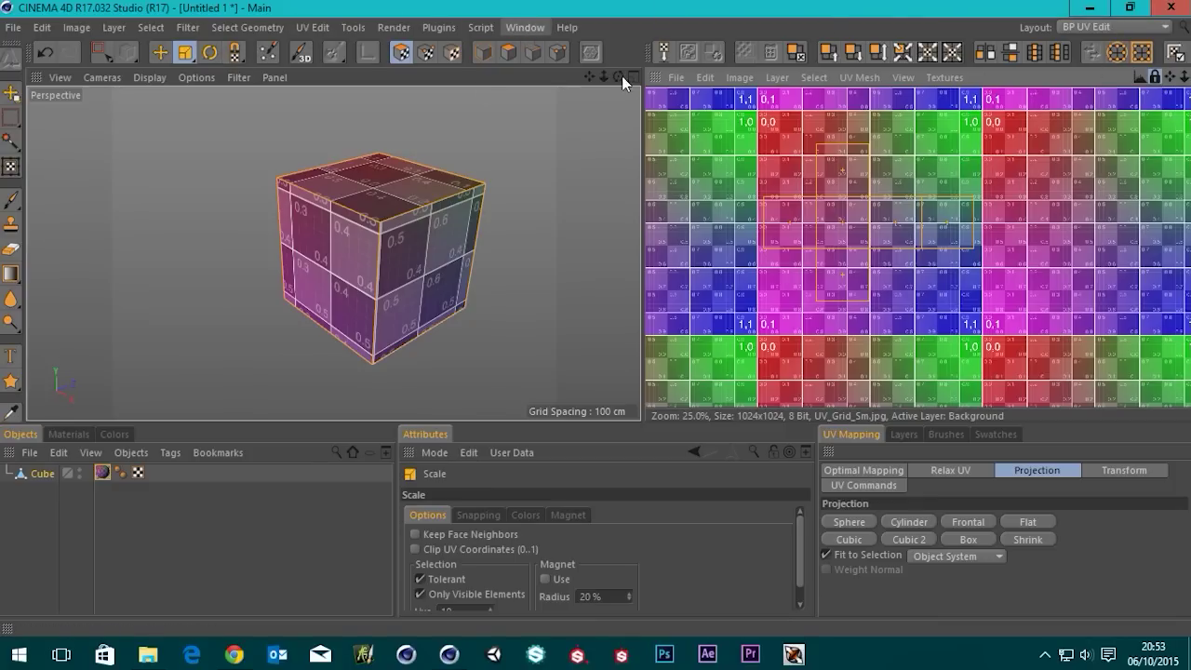
{"action": "left_click", "coordinate": [945, 77]}
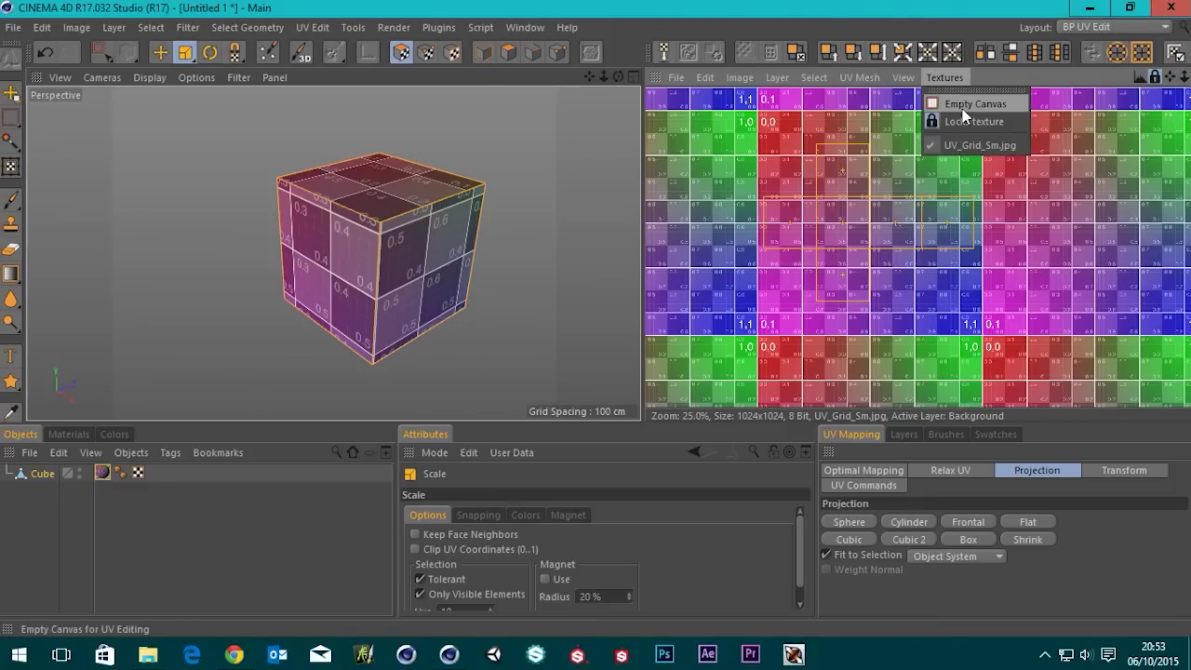
{"action": "left_click", "coordinate": [963, 107]}
{"action": "scroll", "coordinate": [825, 252], "scroll_direction": "down", "scroll_amount": 4}
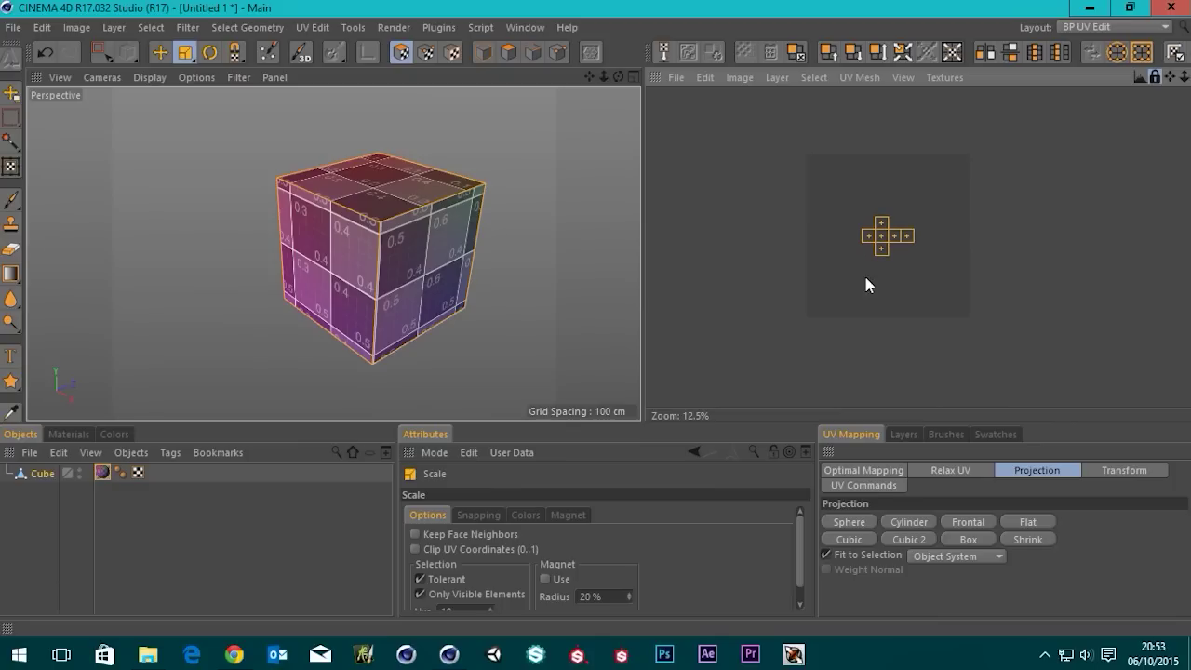
{"action": "left_click_drag", "start_coordinate": [875, 229], "coordinate": [917, 232]}
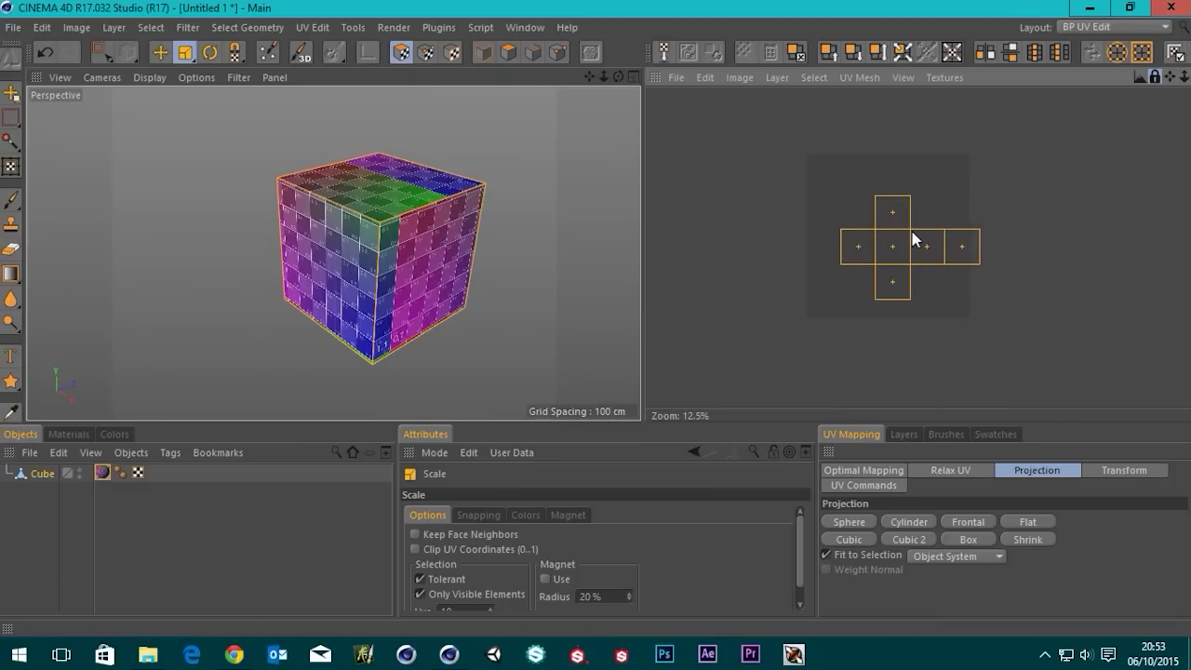
Move the enlarged UV cross so that it fits inside the texture canvas.
{"action": "left_click", "coordinate": [161, 52]}
{"action": "left_click_drag", "start_coordinate": [867, 270], "coordinate": [840, 258]}
{"action": "scroll", "coordinate": [894, 255], "scroll_direction": "up", "scroll_amount": 2}
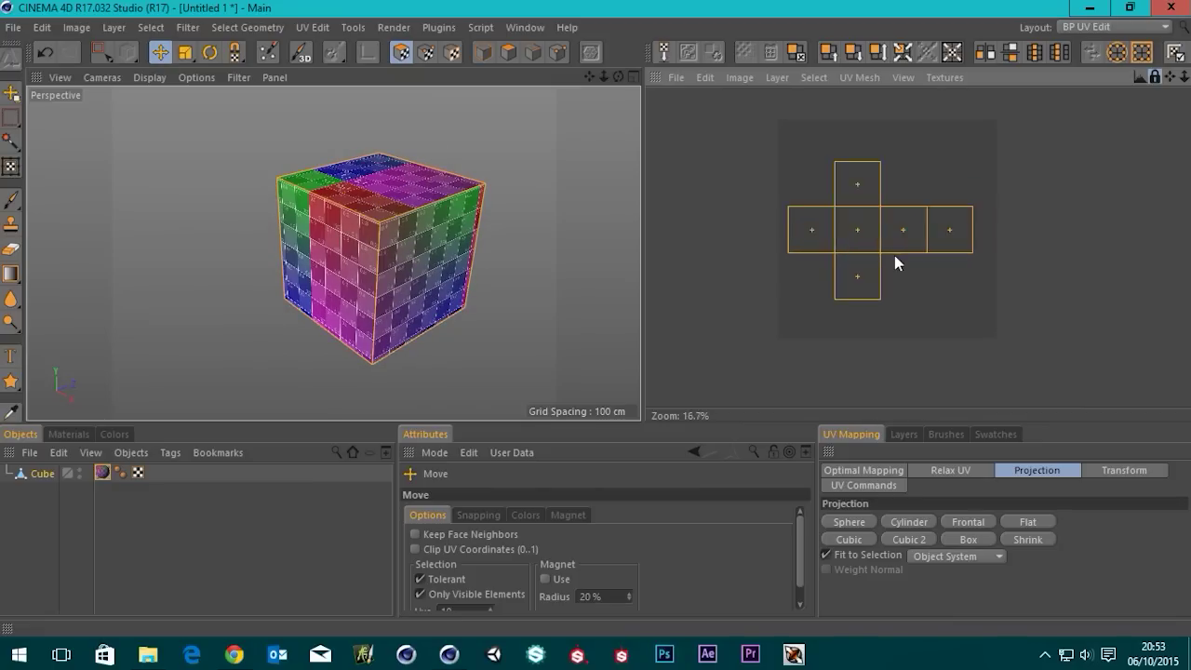
{"action": "middle_click_drag", "start_coordinate": [896, 247], "coordinate": [909, 284], "text": "alt"}
{"action": "left_click_drag", "start_coordinate": [880, 251], "coordinate": [885, 236]}
Select the cross's UV polygons one at a time to examine which cube face each one covers.
{"action": "left_click", "coordinate": [885, 236]}
{"action": "left_click", "coordinate": [927, 239]}
{"action": "left_click", "coordinate": [1010, 247]}
{"action": "left_click", "coordinate": [851, 170]}
{"action": "left_click", "coordinate": [778, 249]}
{"action": "left_click", "coordinate": [854, 262]}
{"action": "left_click", "coordinate": [843, 314]}
{"action": "left_click", "coordinate": [957, 238]}
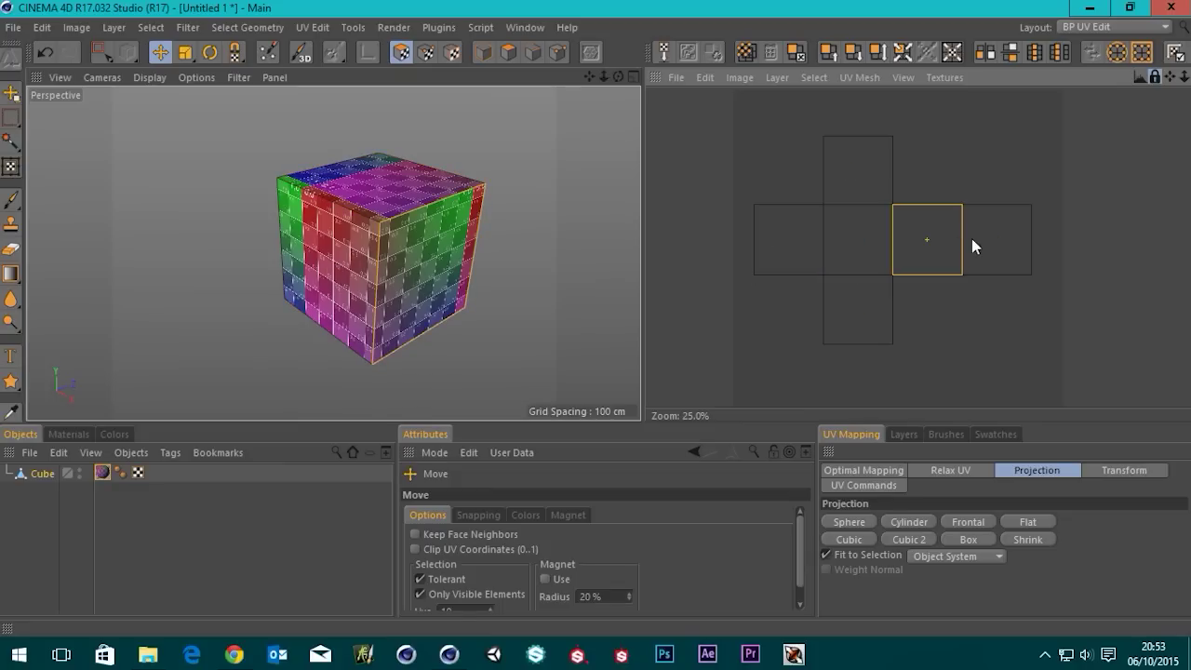
{"action": "left_click", "coordinate": [972, 239]}
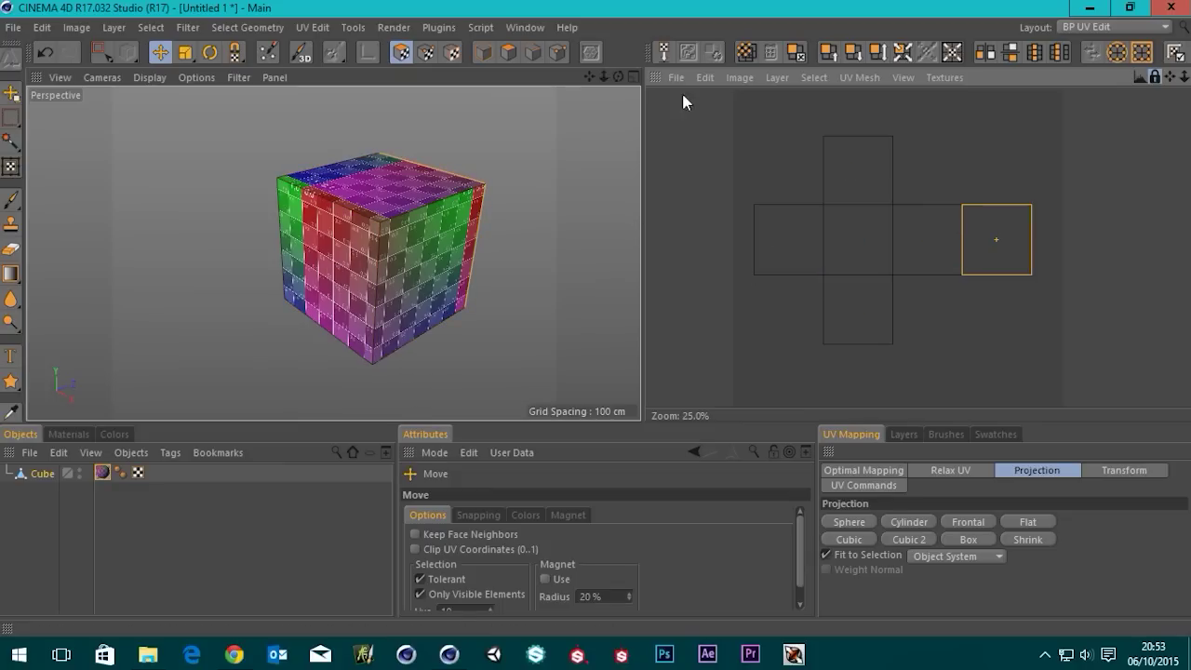
Select all UV polygons with Rectangle Selection, try the Frontal and Flat projections, and replace them with Cubic 2.
{"action": "left_click", "coordinate": [102, 53]}
{"action": "left_click_drag", "start_coordinate": [726, 112], "coordinate": [1107, 396]}
{"action": "left_click", "coordinate": [971, 520]}
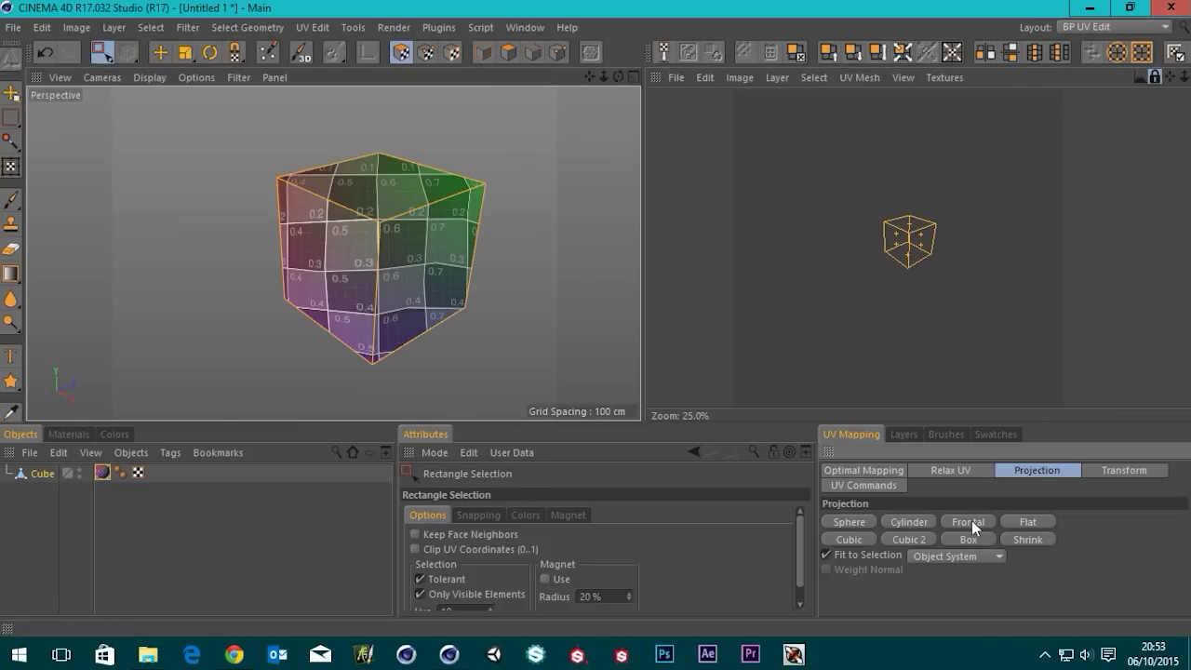
{"action": "left_click", "coordinate": [1022, 522]}
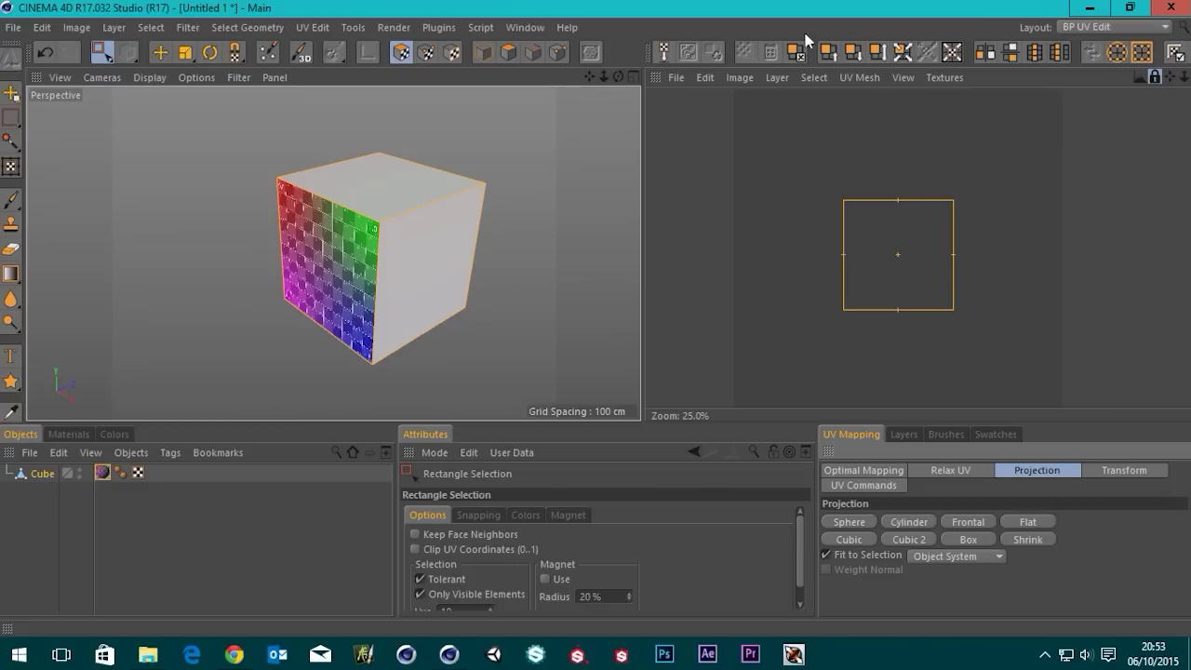
{"action": "left_click", "coordinate": [908, 542]}
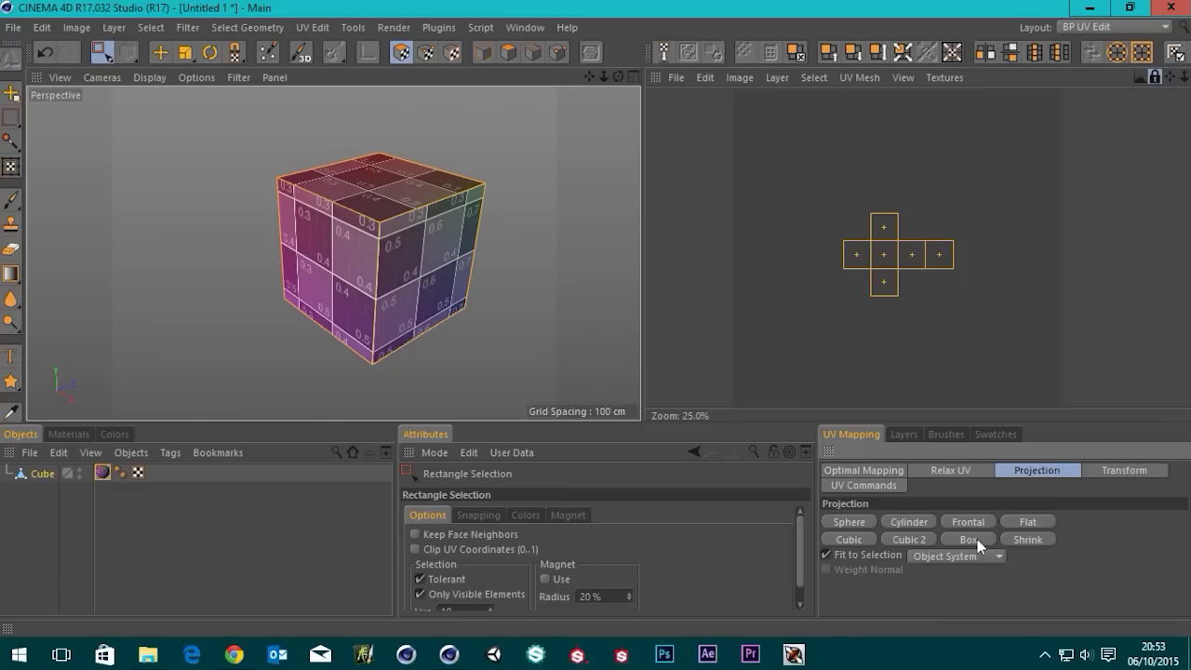
{"action": "scroll", "coordinate": [884, 264], "scroll_direction": "up", "scroll_amount": 1}
{"action": "scroll", "coordinate": [928, 276], "scroll_direction": "up", "scroll_amount": 2}
{"action": "mouse_move", "coordinate": [927, 276]}
{"action": "middle_mouse_down", "text": "alt"}
{"action": "mouse_move", "coordinate": [944, 296]}
{"action": "mouse_move", "coordinate": [922, 261]}
{"action": "middle_mouse_up", "text": "alt"}
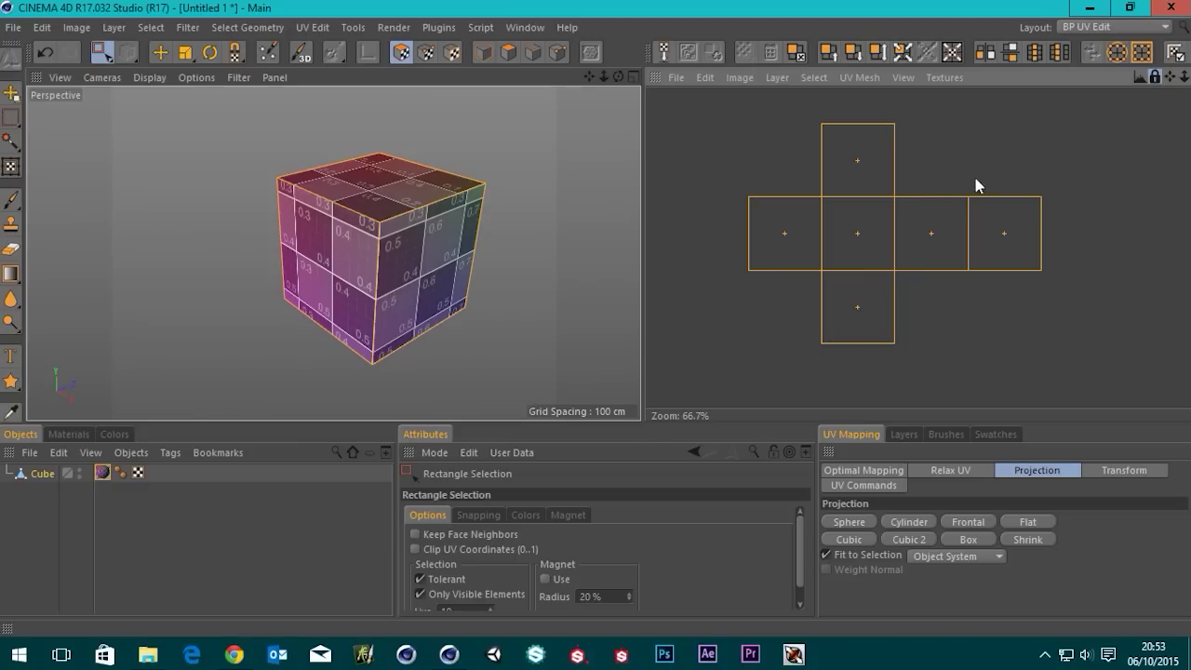
Switch to the Standard layout and delete the UV grid material's texture tag from the cube.
{"action": "left_click", "coordinate": [1090, 29]}
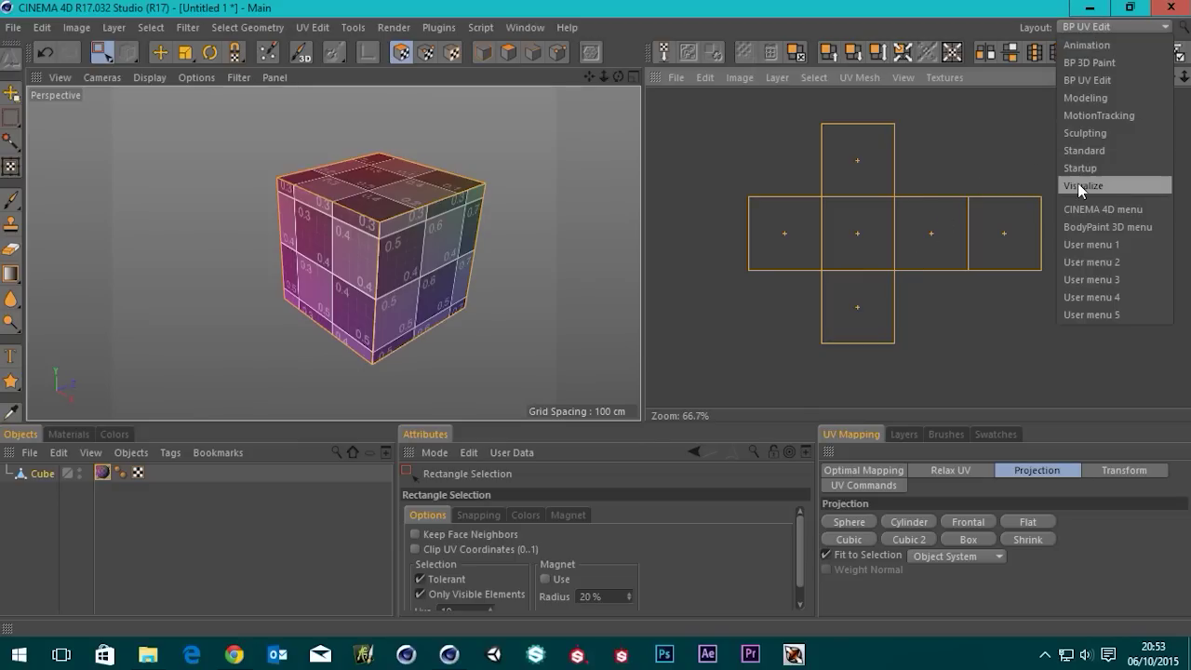
{"action": "left_click", "coordinate": [1082, 152]}
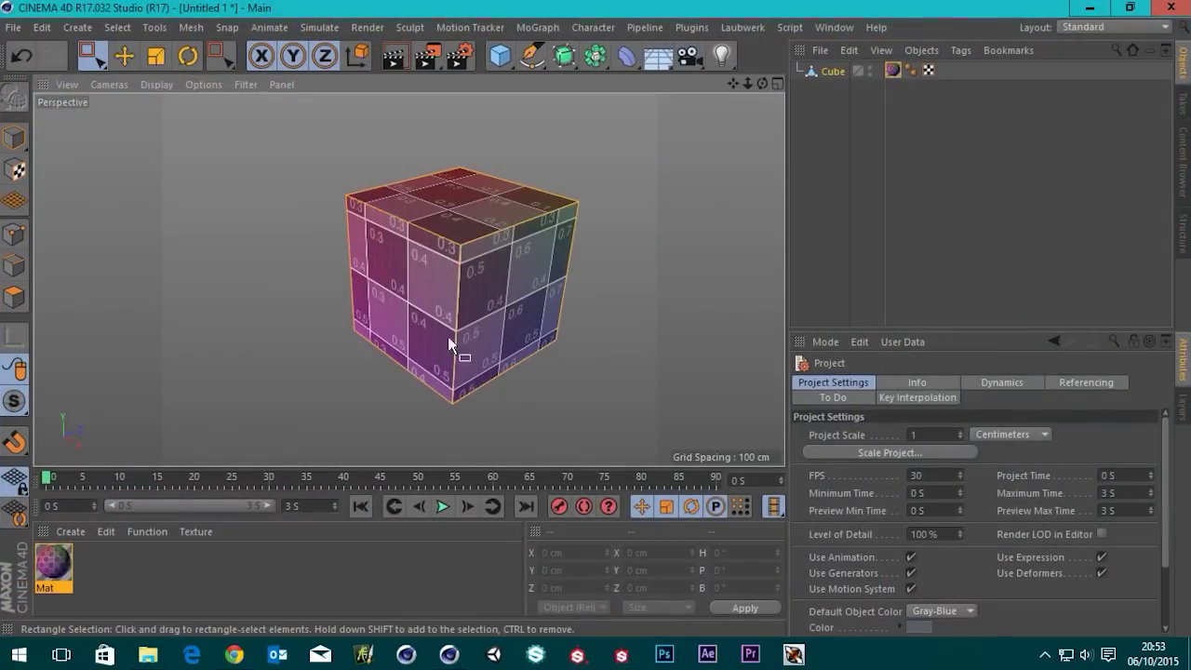
{"action": "left_click_drag", "start_coordinate": [458, 314], "coordinate": [456, 294], "text": "alt"}
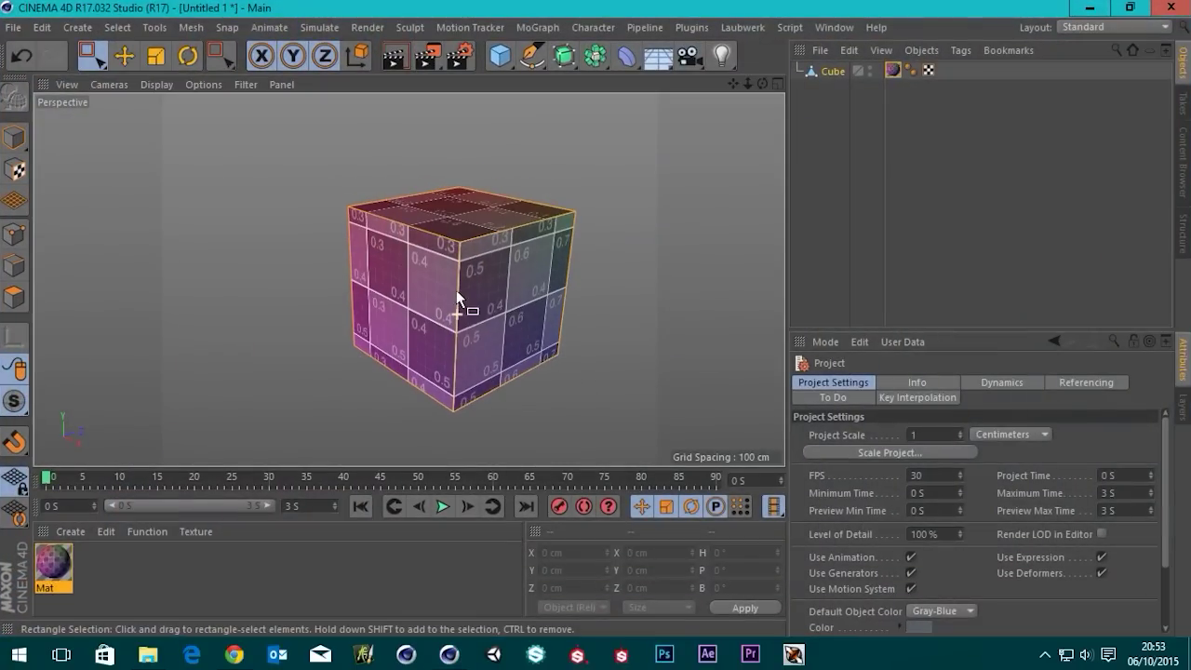
{"action": "left_click", "coordinate": [894, 73]}
{"action": "key", "text": "Delete"}
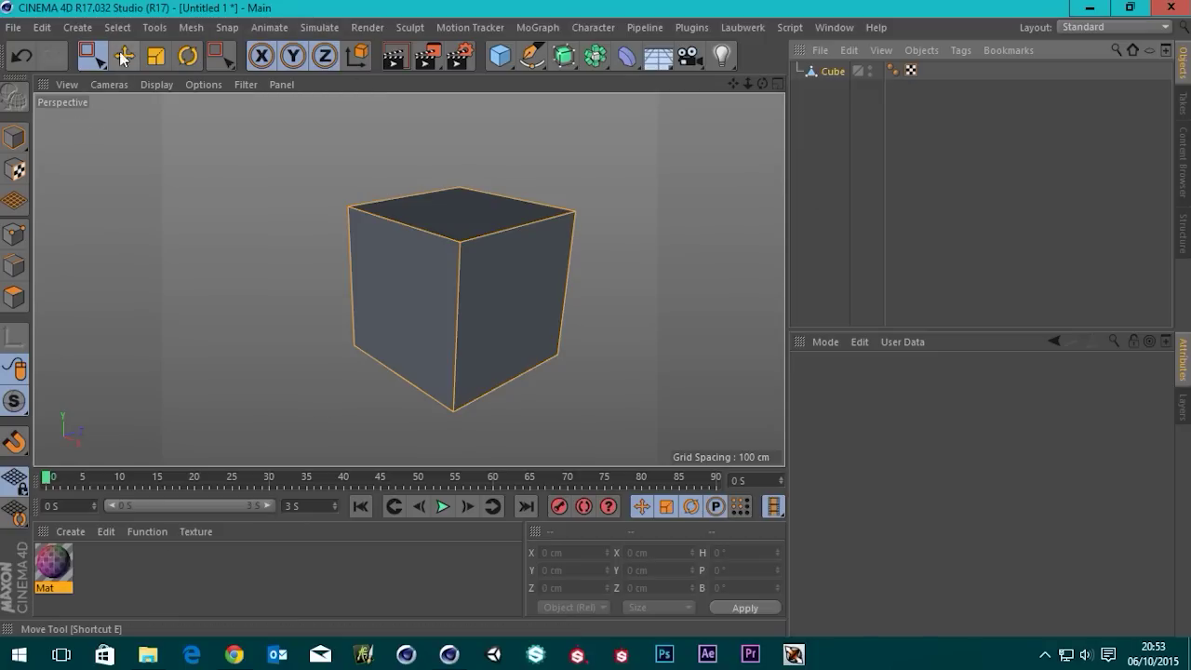
Enter polygon mode, activate Live Selection and select all six cube polygons.
{"action": "left_click", "coordinate": [14, 140]}
{"action": "left_click", "coordinate": [14, 295]}
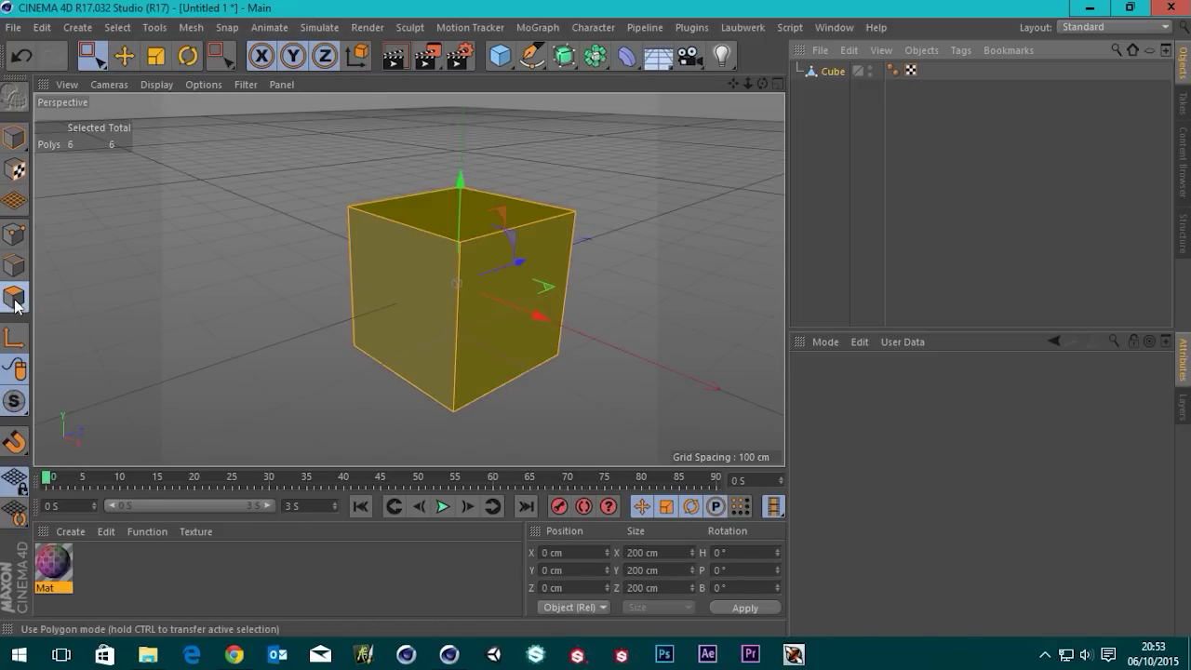
{"action": "left_click_drag", "start_coordinate": [89, 61], "coordinate": [130, 82]}
{"action": "left_click", "coordinate": [270, 258]}
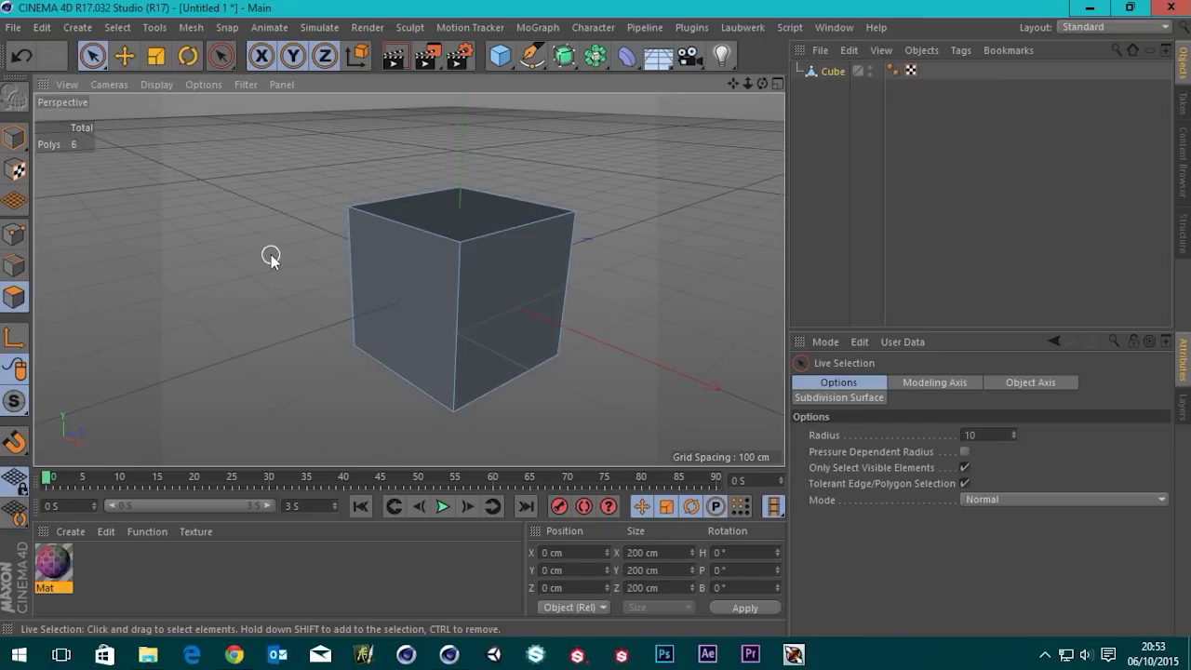
{"action": "key", "text": "ctrl+a"}
Inset all the cube's faces by about 22.7 cm with Extrude Inner.
{"action": "right_click", "coordinate": [622, 180]}
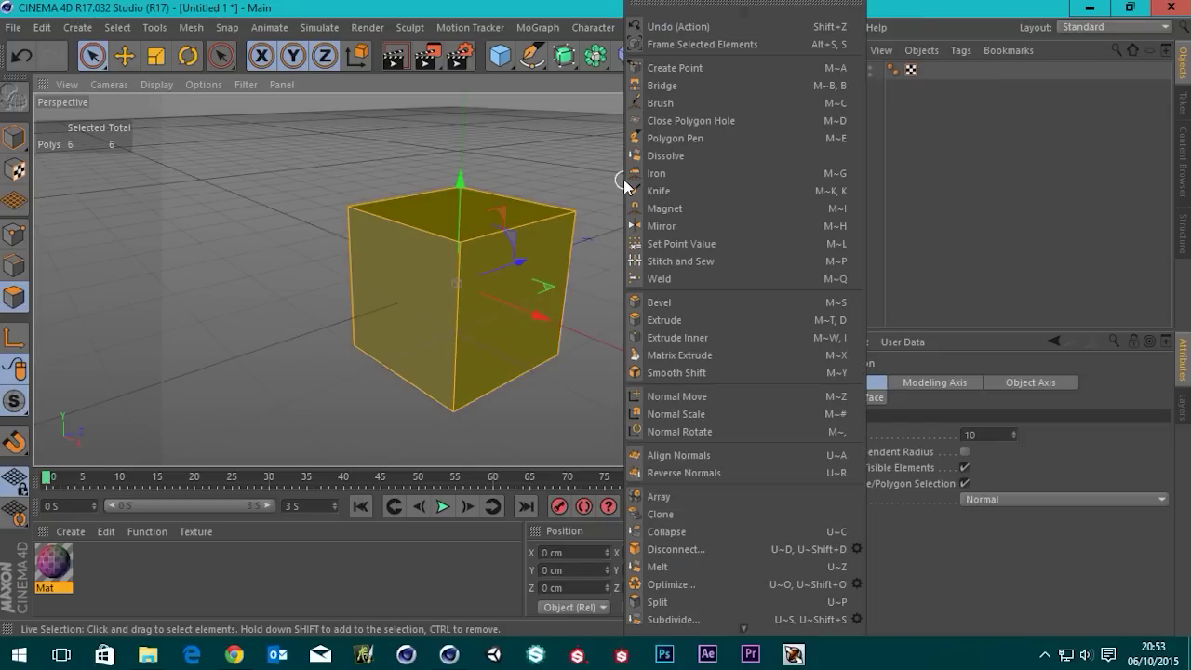
{"action": "left_click", "coordinate": [689, 337]}
{"action": "left_click_drag", "start_coordinate": [689, 335], "coordinate": [771, 335]}
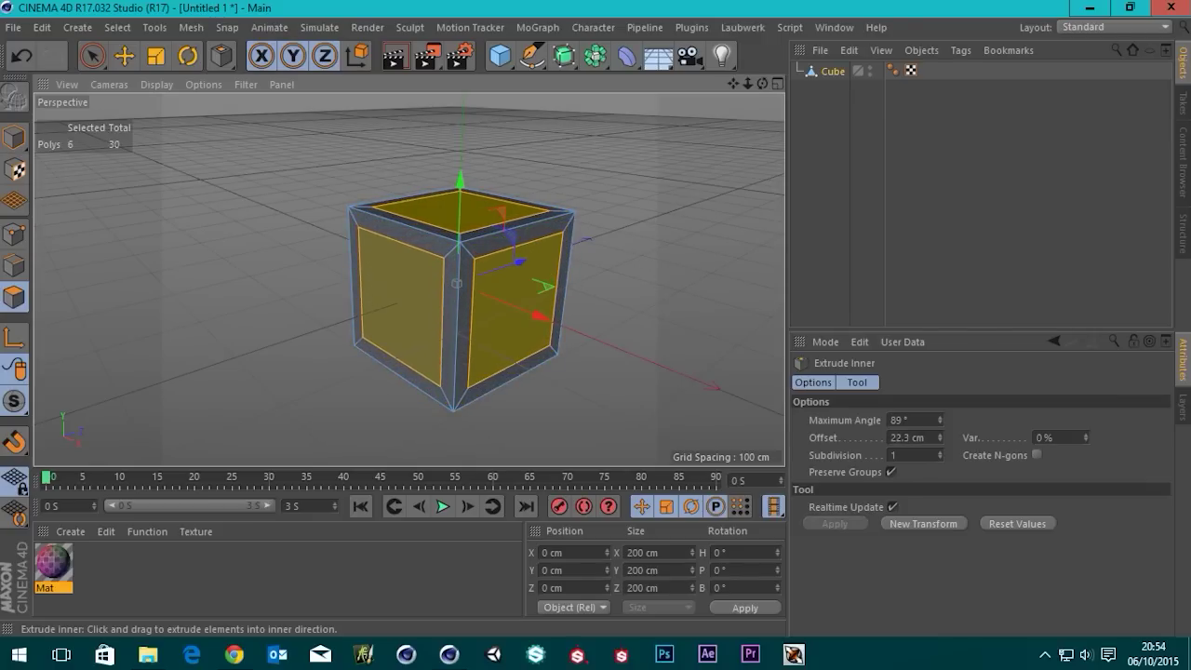
Extrude the inset faces inward by about -13.7 cm to form recessed crate panels.
{"action": "right_click", "coordinate": [632, 182]}
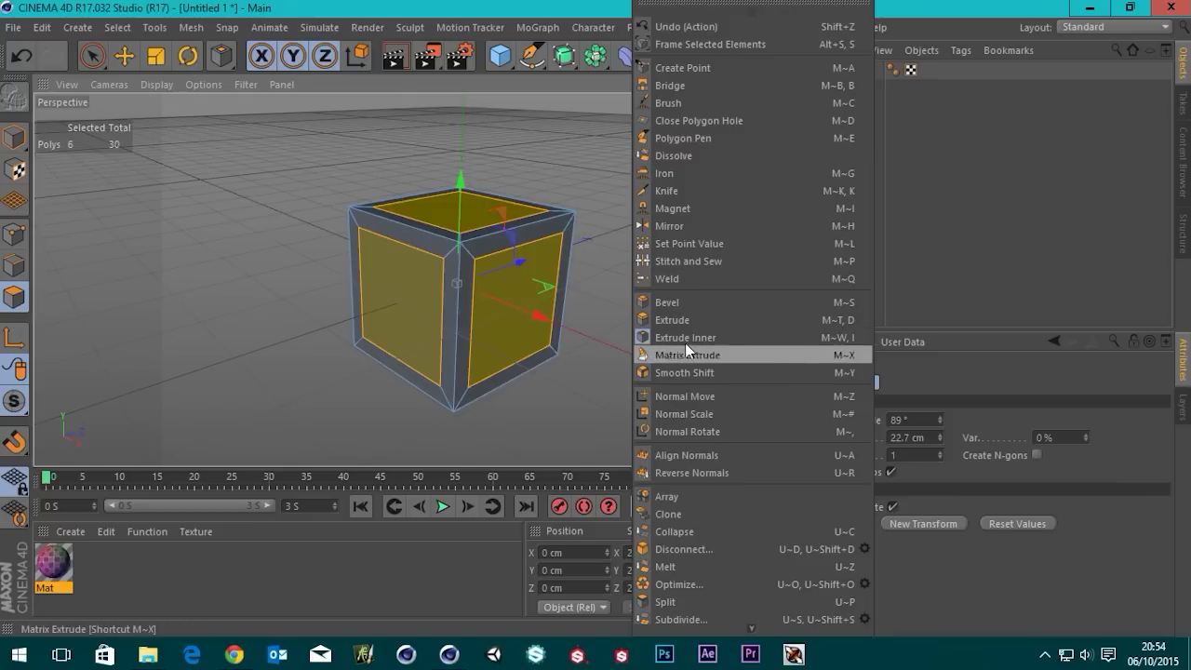
{"action": "left_click", "coordinate": [672, 318]}
{"action": "left_click_drag", "start_coordinate": [677, 302], "coordinate": [620, 303]}
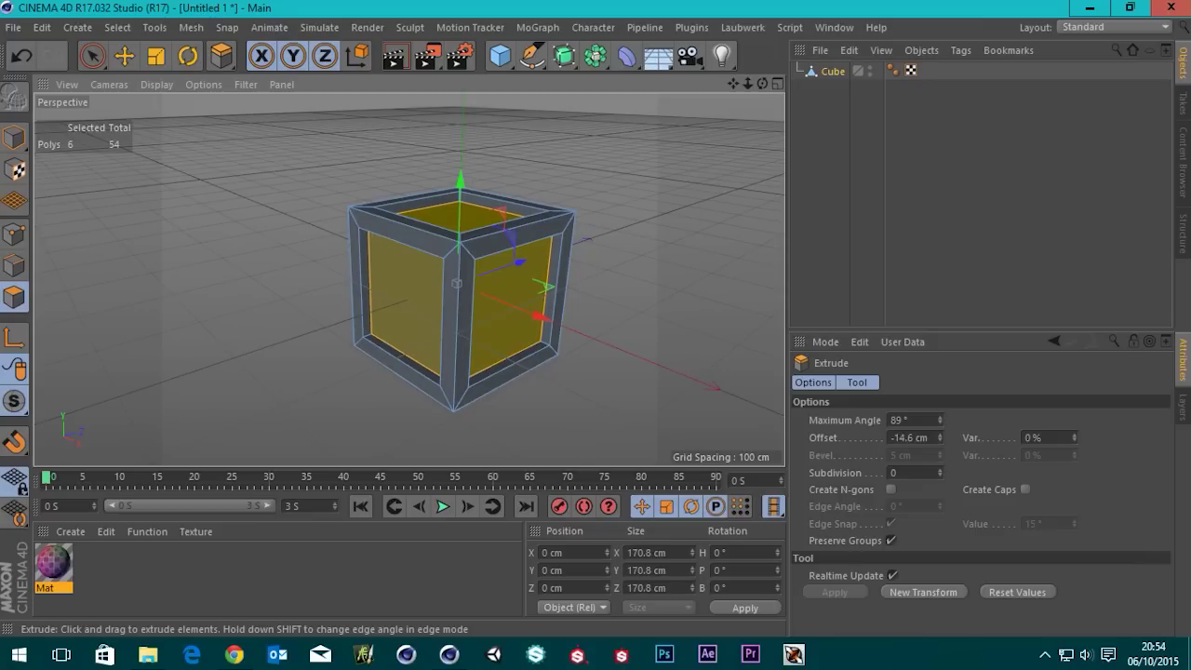
{"action": "left_click_drag", "start_coordinate": [684, 282], "coordinate": [577, 258], "text": "alt"}
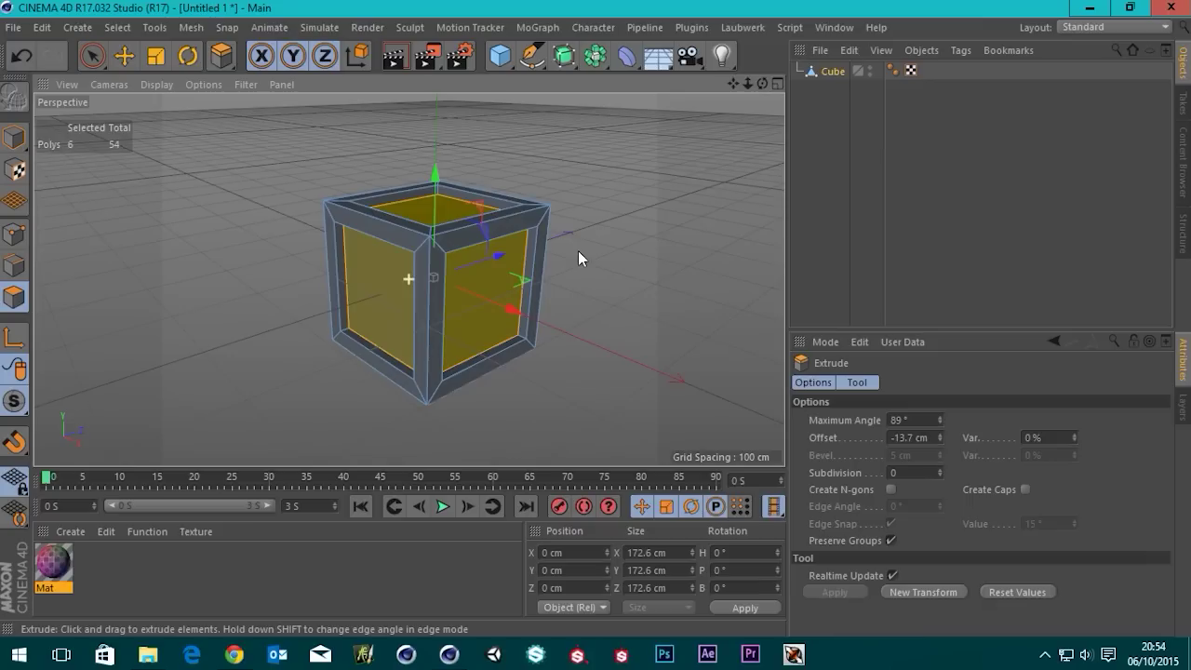
Clear the polygon selection with Live Selection and view the crate up close.
{"action": "left_click", "coordinate": [91, 56]}
{"action": "left_click", "coordinate": [237, 262]}
{"action": "scroll", "coordinate": [370, 263], "scroll_direction": "up", "scroll_amount": 2}
{"action": "left_click_drag", "start_coordinate": [409, 285], "coordinate": [404, 253], "text": "alt"}
Switch the workspace to the BP UV Edit layout with the crate's UVs on view.
{"action": "left_click", "coordinate": [1089, 9]}
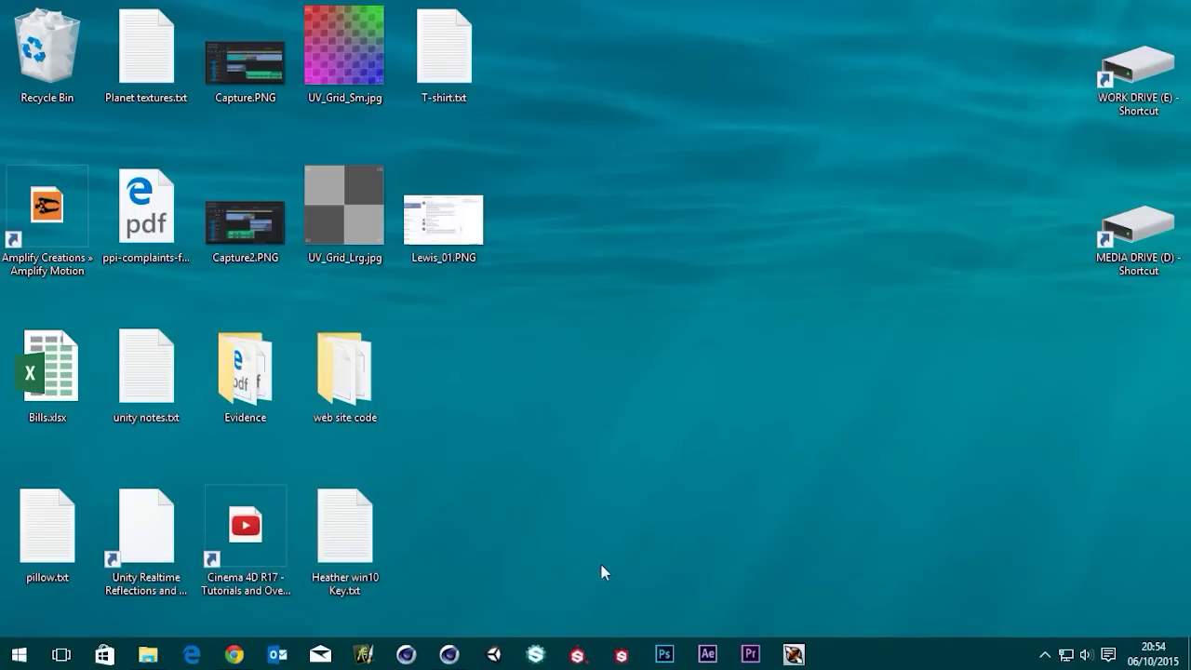
{"action": "left_click", "coordinate": [449, 655]}
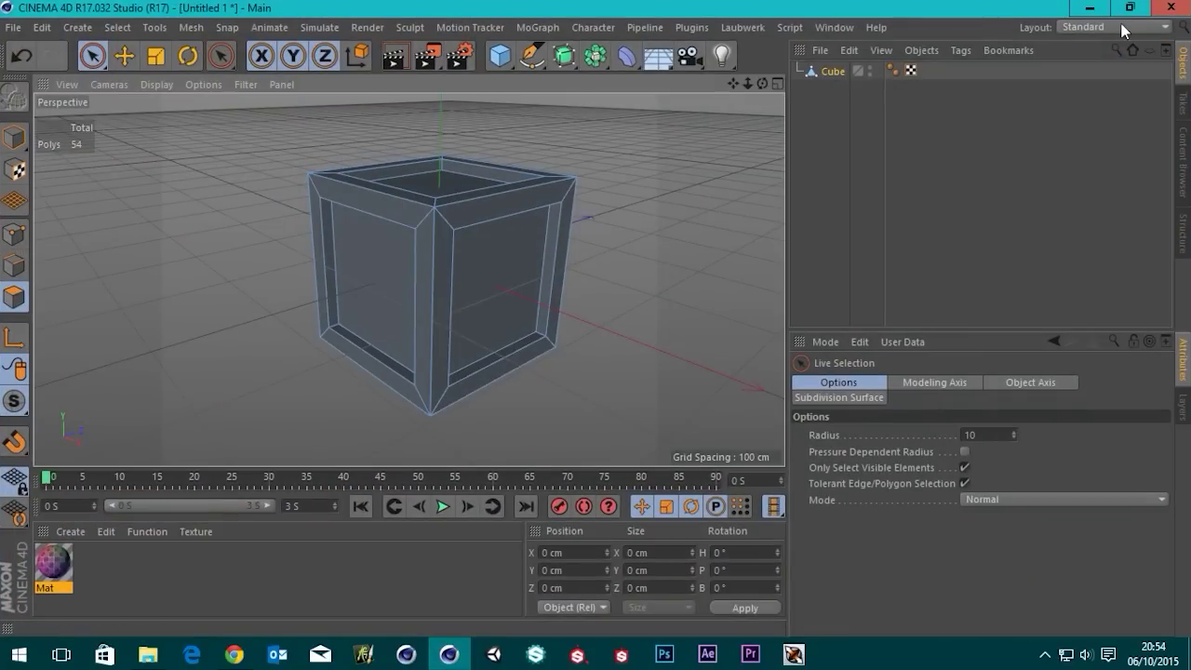
{"action": "left_click", "coordinate": [1108, 26]}
{"action": "left_click", "coordinate": [1101, 82]}
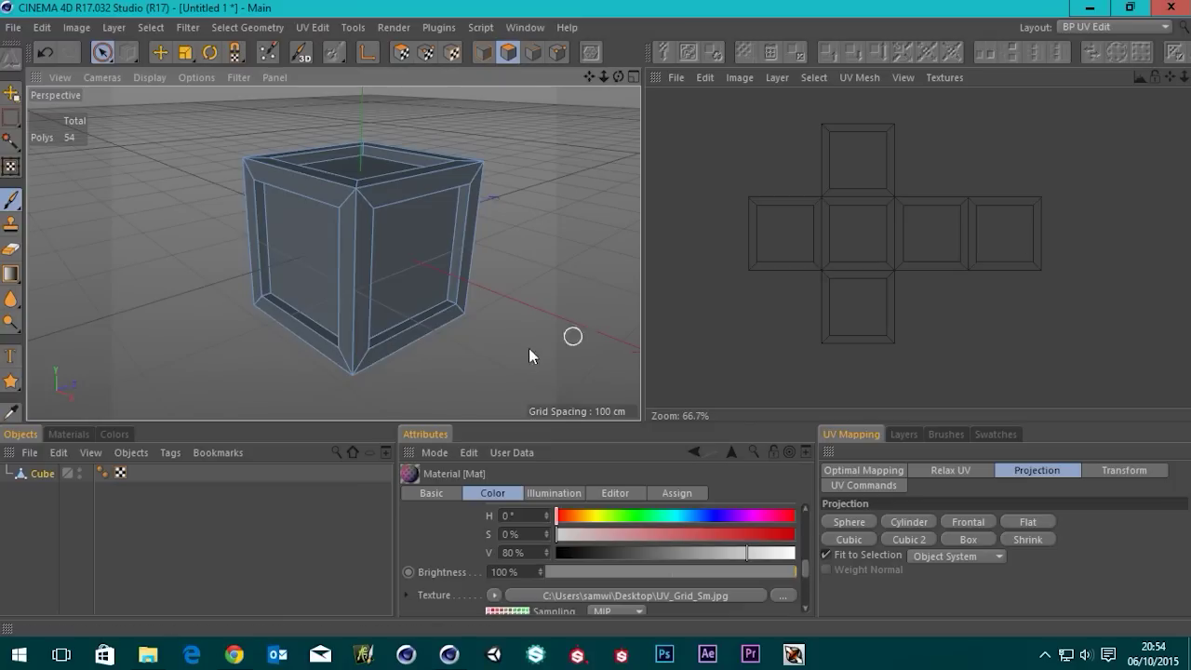
Switch to UV polygon editing and select all of the crate's UV polygons.
{"action": "left_click", "coordinate": [811, 275]}
{"action": "scroll", "coordinate": [812, 276], "scroll_direction": "down", "scroll_amount": 1}
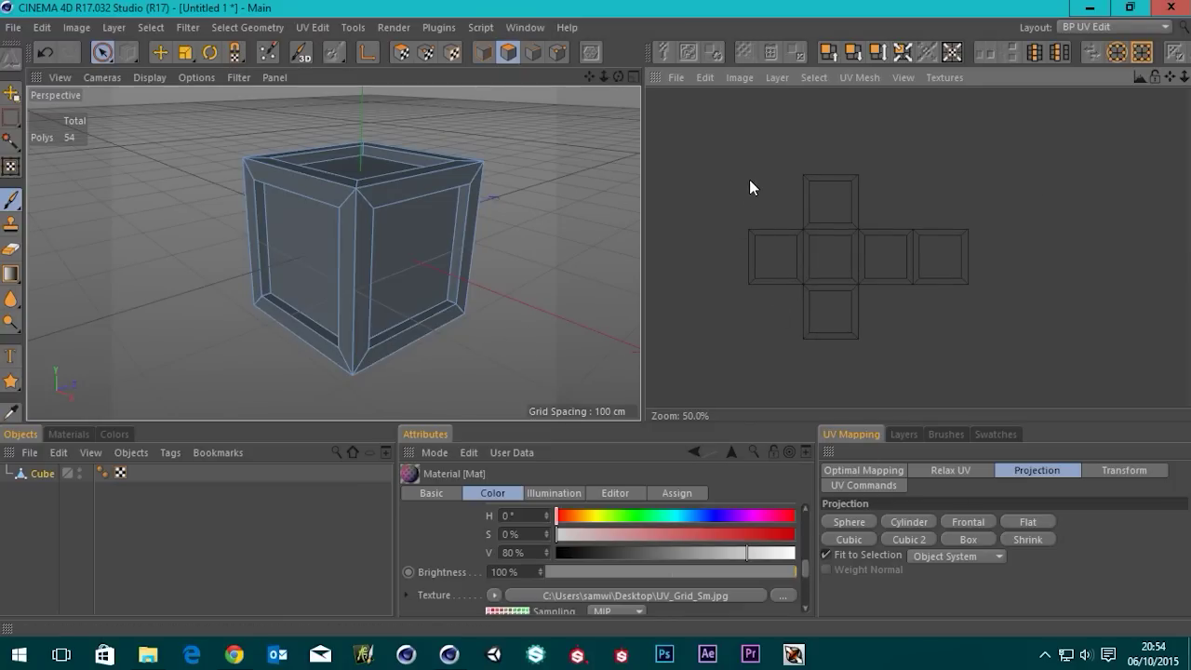
{"action": "left_click", "coordinate": [401, 52]}
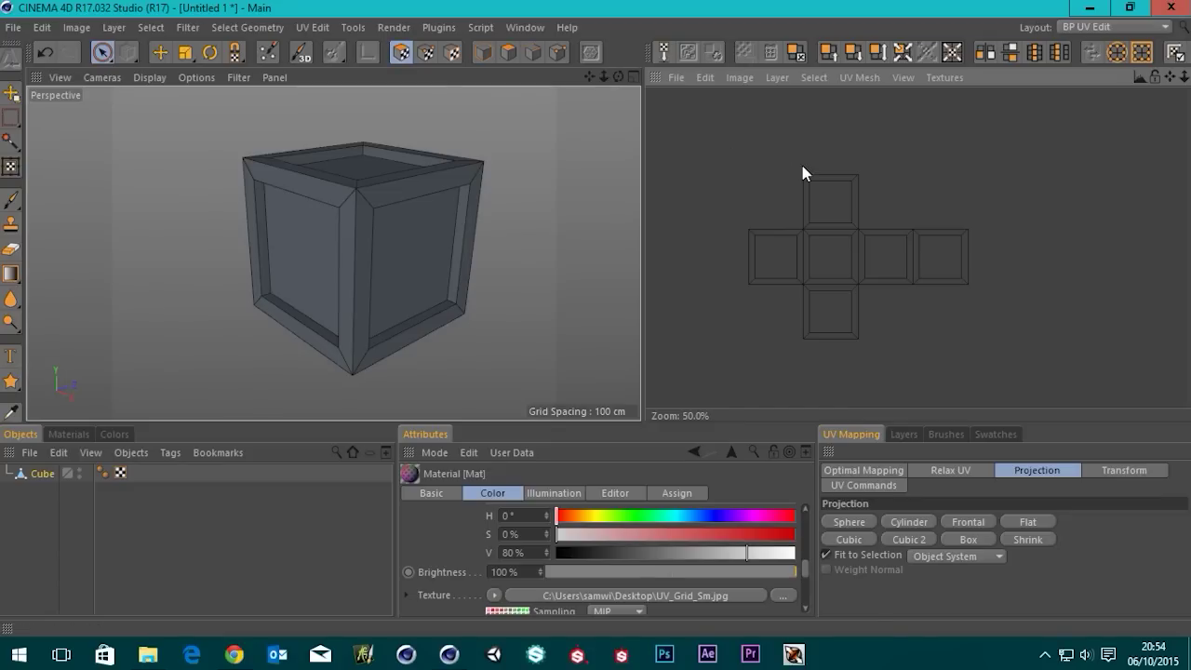
{"action": "key", "text": "ctrl+a"}
{"action": "scroll", "coordinate": [802, 258], "scroll_direction": "down", "scroll_amount": 1}
{"action": "scroll", "coordinate": [792, 259], "scroll_direction": "up", "scroll_amount": 2}
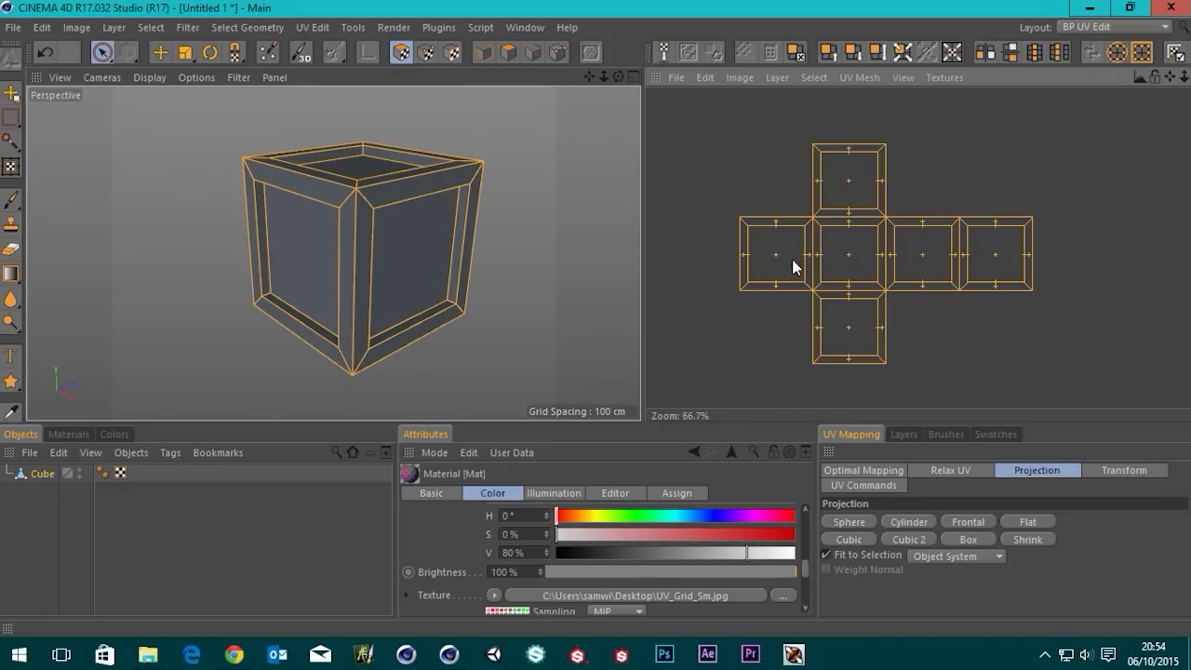
Apply the Flat projection to all of the crate's UV polygons.
{"action": "left_click", "coordinate": [1021, 521]}
{"action": "scroll", "coordinate": [866, 238], "scroll_direction": "down", "scroll_amount": 2}
{"action": "scroll", "coordinate": [876, 261], "scroll_direction": "down", "scroll_amount": 2}
{"action": "scroll", "coordinate": [875, 259], "scroll_direction": "up", "scroll_amount": 1}
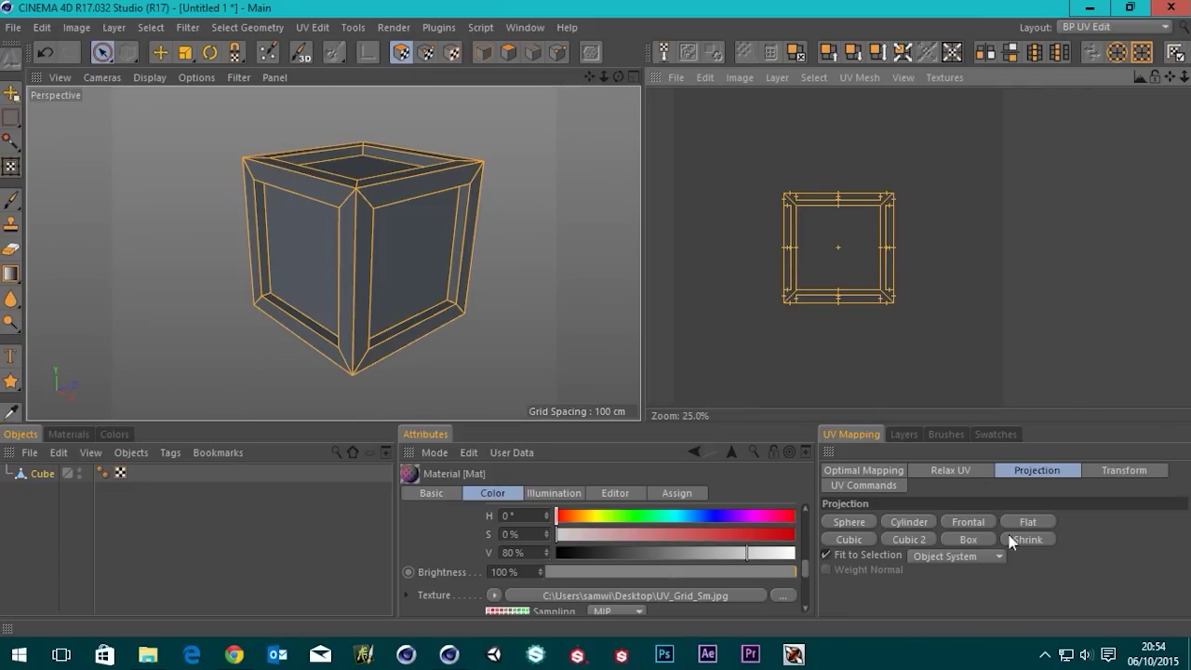
Apply the Box projection to the crate's selected UV polygons.
{"action": "left_click", "coordinate": [968, 538]}
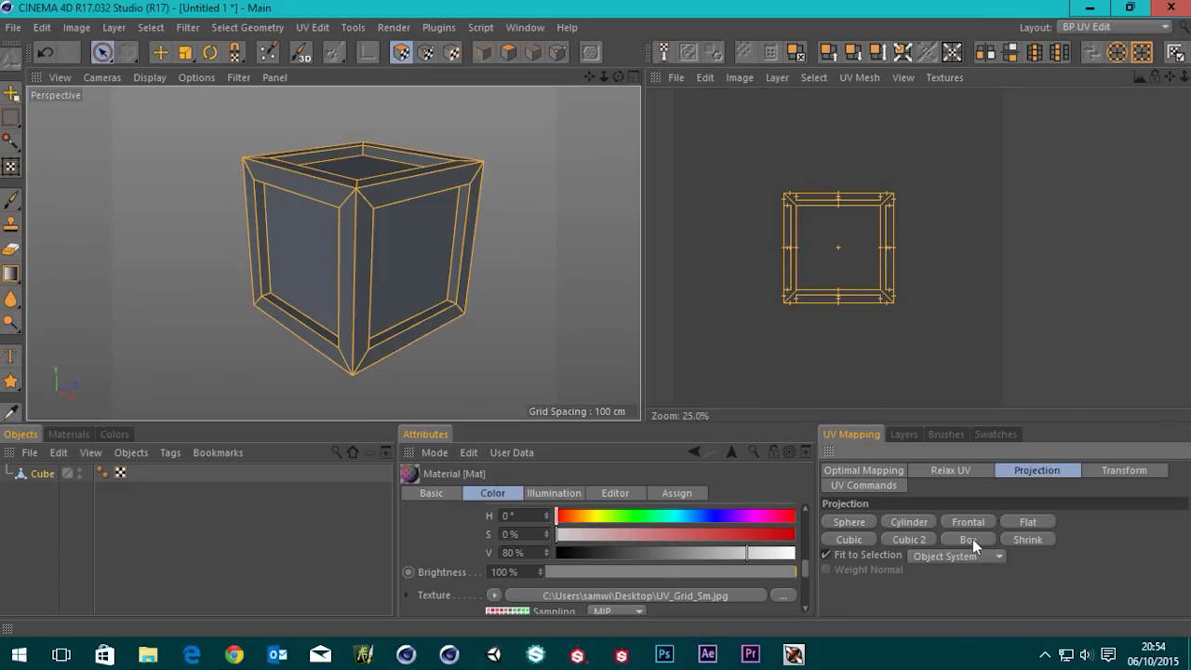
{"action": "scroll", "coordinate": [853, 260], "scroll_direction": "up", "scroll_amount": 3}
{"action": "middle_click_drag", "start_coordinate": [751, 242], "coordinate": [758, 248], "text": "alt"}
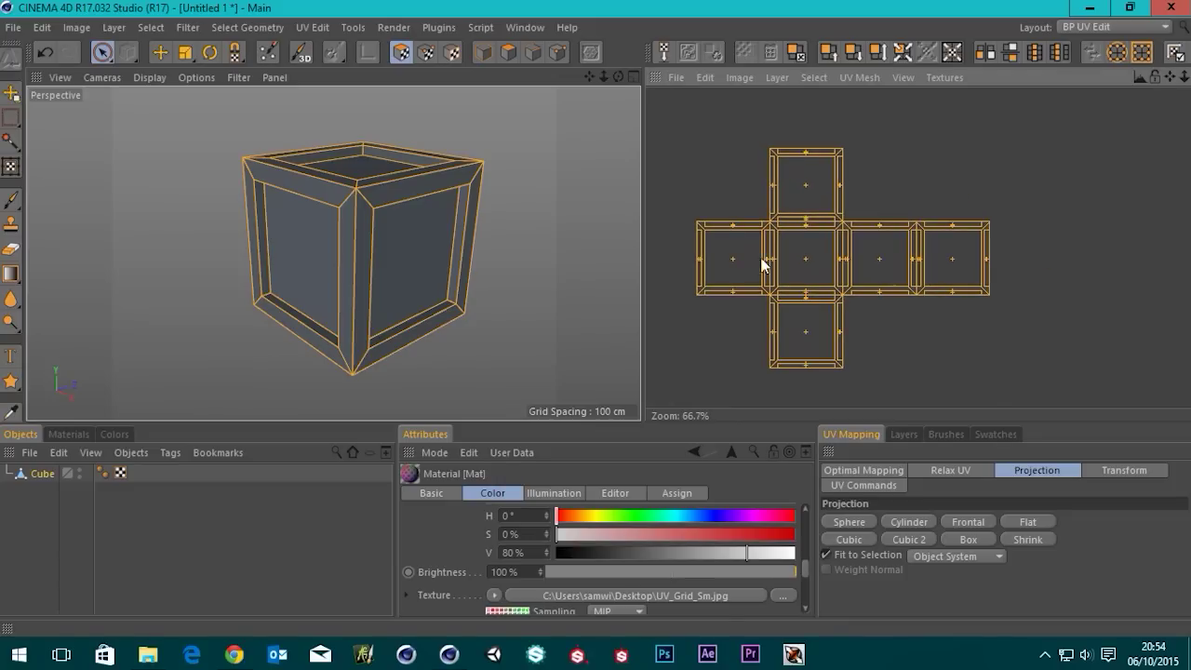
Apply the Cubic 2 projection to the crate's selected UV polygons.
{"action": "left_click", "coordinate": [892, 539]}
{"action": "scroll", "coordinate": [816, 194], "scroll_direction": "down", "scroll_amount": 4}
{"action": "scroll", "coordinate": [809, 228], "scroll_direction": "up", "scroll_amount": 5}
{"action": "middle_click_drag", "start_coordinate": [754, 145], "coordinate": [816, 90], "text": "alt"}
Examine how the recessed panel walls lie within the frame strips of the cross-shaped UV layout.
{"action": "scroll", "coordinate": [759, 209], "scroll_direction": "up", "scroll_amount": 3}
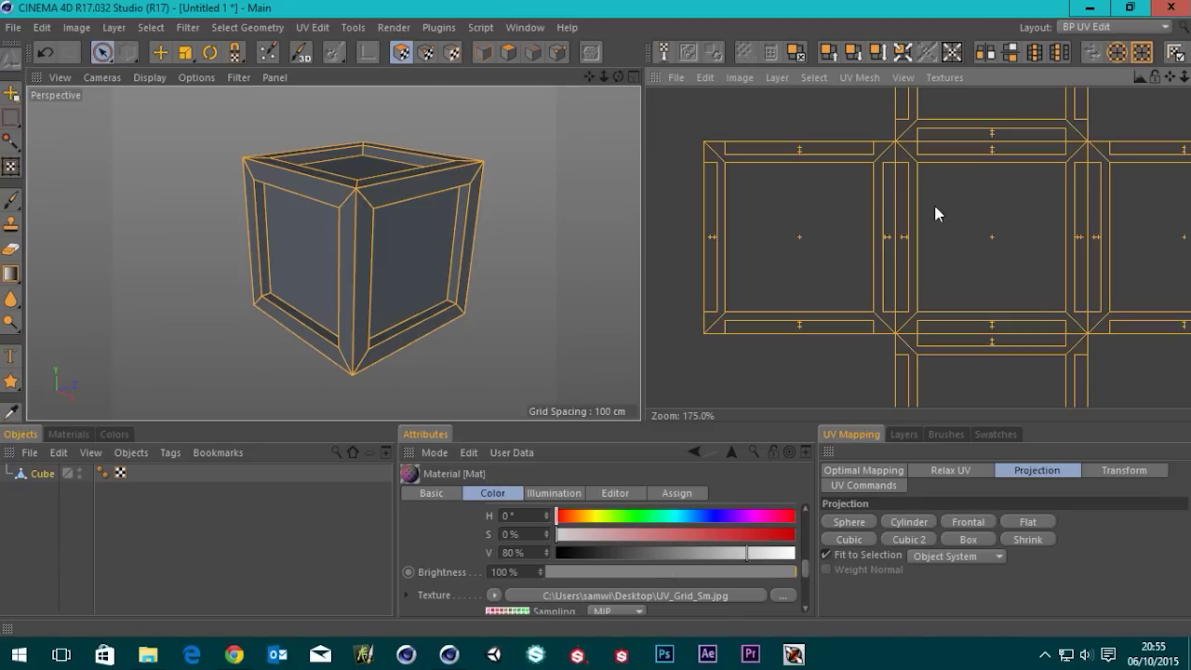
{"action": "scroll", "coordinate": [936, 214], "scroll_direction": "down", "scroll_amount": 3}
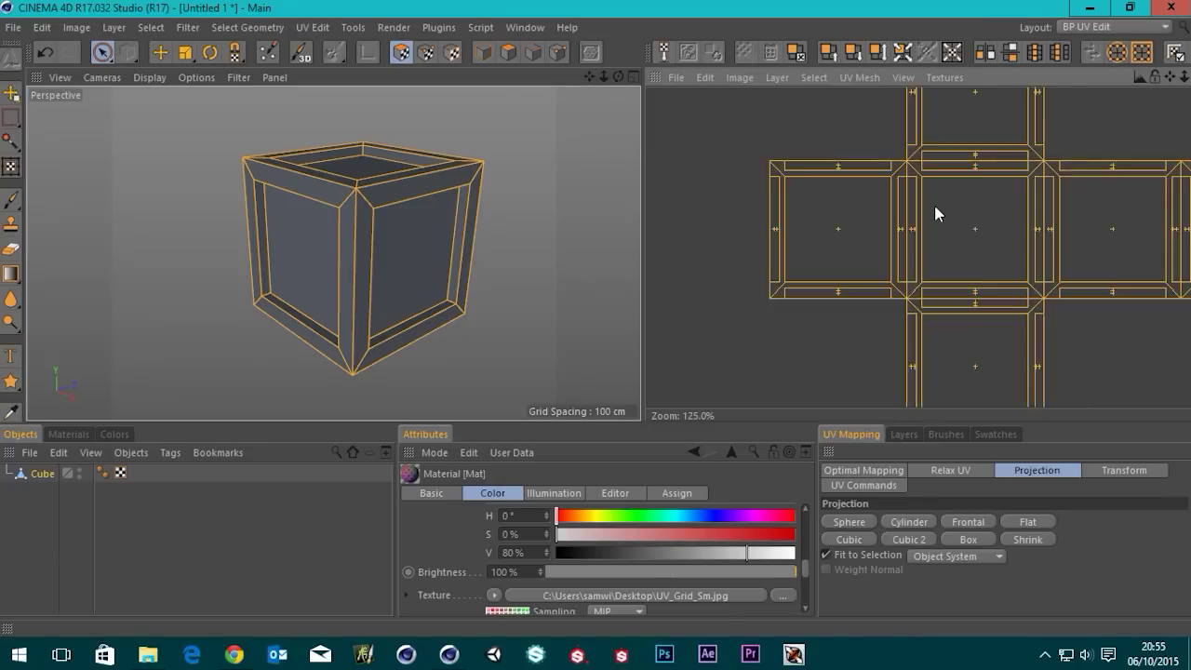
{"action": "scroll", "coordinate": [940, 221], "scroll_direction": "up", "scroll_amount": 2}
{"action": "scroll", "coordinate": [940, 221], "scroll_direction": "down", "scroll_amount": 3}
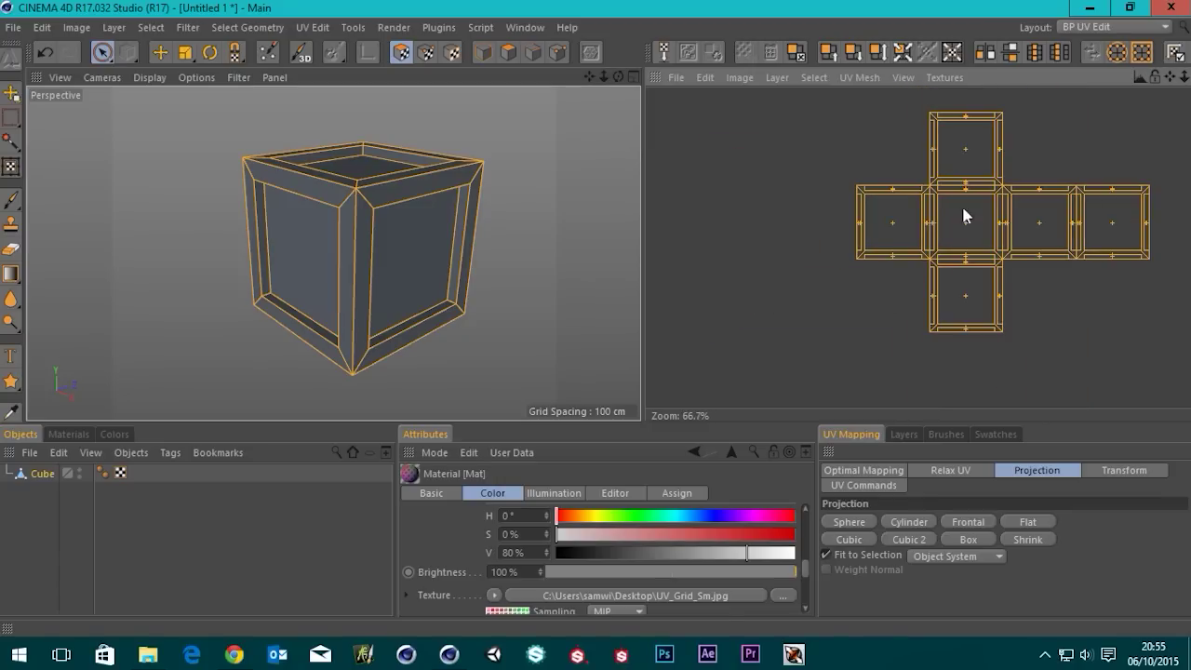
{"action": "scroll", "coordinate": [821, 255], "scroll_direction": "up", "scroll_amount": 4}
{"action": "scroll", "coordinate": [821, 255], "scroll_direction": "down", "scroll_amount": 1}
{"action": "scroll", "coordinate": [723, 321], "scroll_direction": "up", "scroll_amount": 2}
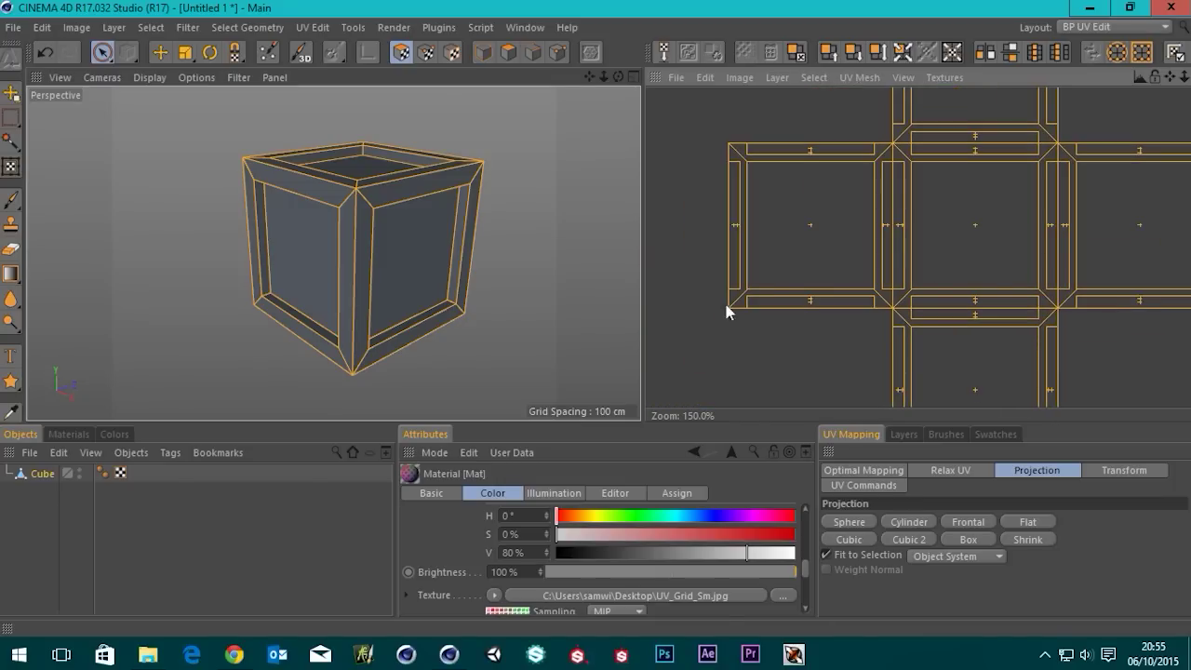
Select the recessed side panel's polygon on the crate to locate it in the UV layout.
{"action": "scroll", "coordinate": [418, 323], "scroll_direction": "up", "scroll_amount": 4}
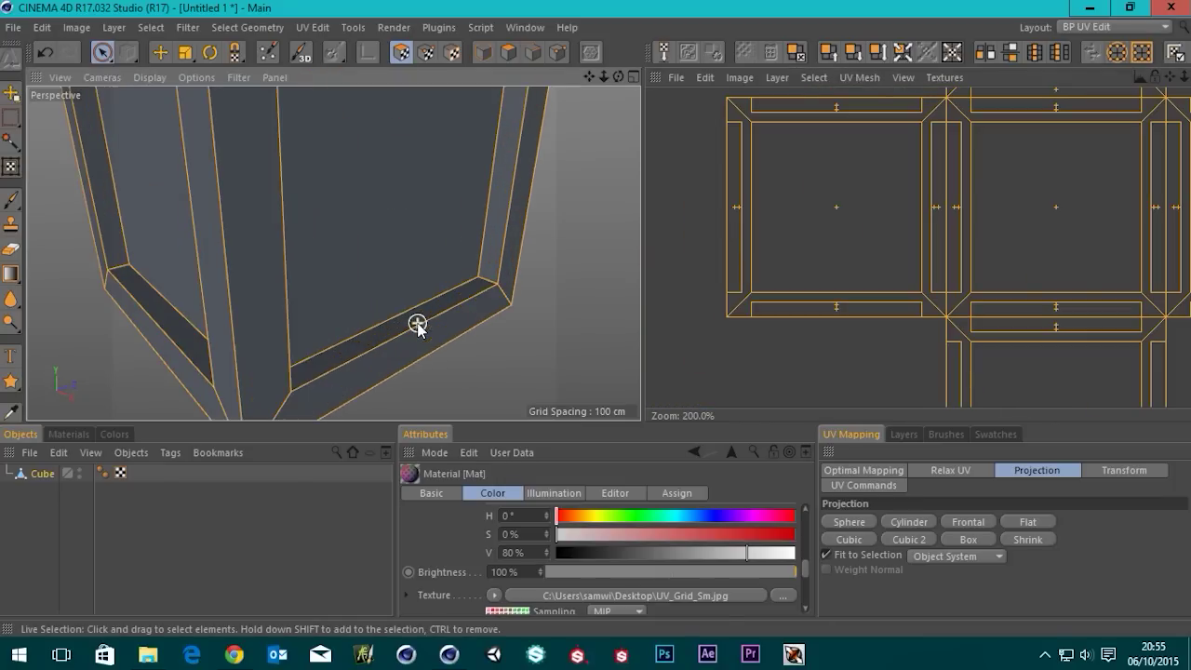
{"action": "scroll", "coordinate": [398, 303], "scroll_direction": "up", "scroll_amount": 3}
{"action": "left_click", "coordinate": [379, 288]}
{"action": "scroll", "coordinate": [882, 233], "scroll_direction": "down", "scroll_amount": 3}
{"action": "middle_click_drag", "start_coordinate": [1064, 251], "coordinate": [879, 271], "text": "alt"}
{"action": "scroll", "coordinate": [840, 268], "scroll_direction": "up", "scroll_amount": 4}
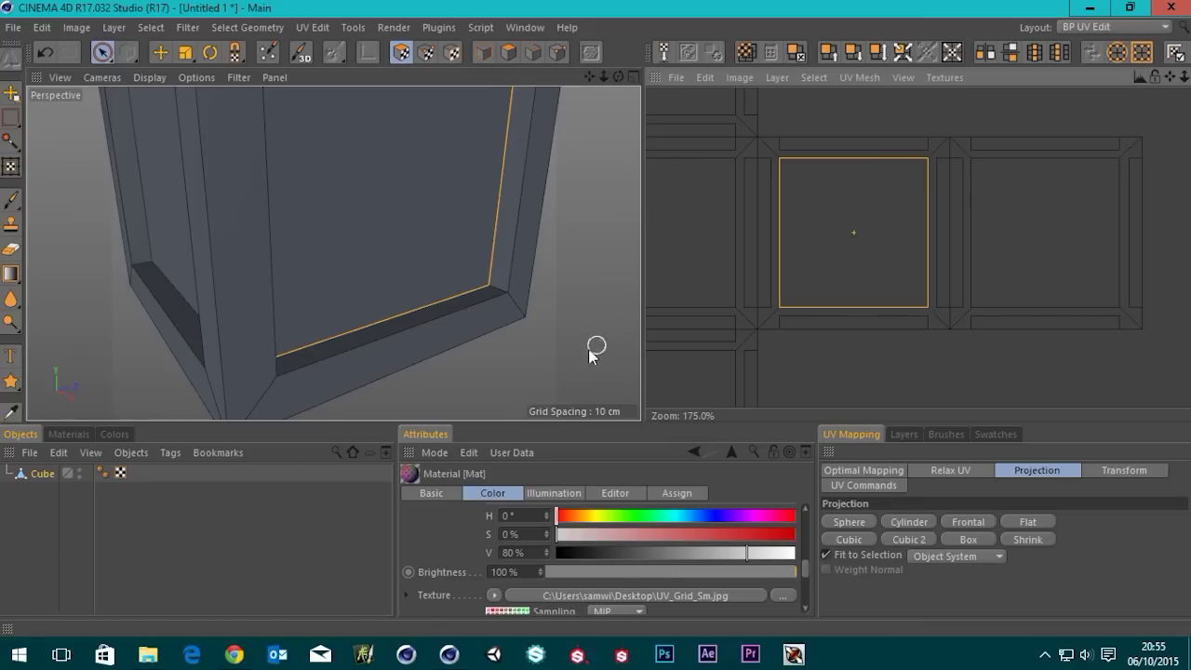
Select the bottom inner wall of the side recess and locate its narrow strip in the UV layout.
{"action": "scroll", "coordinate": [440, 314], "scroll_direction": "up", "scroll_amount": 3}
{"action": "left_click", "coordinate": [440, 314]}
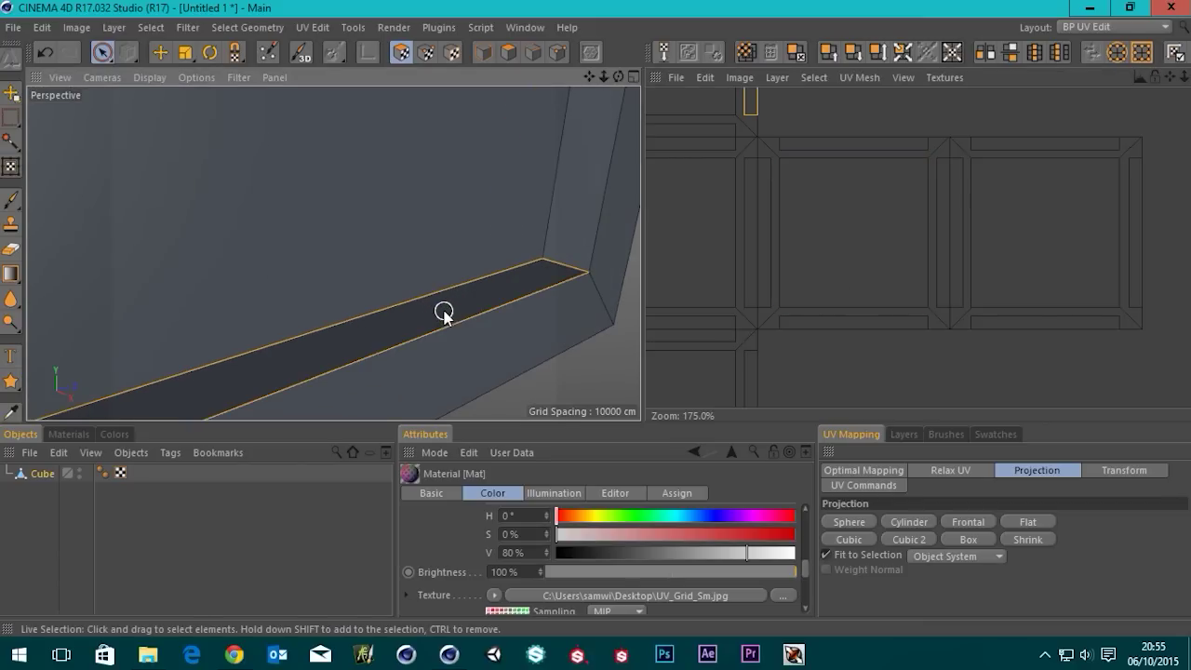
{"action": "middle_click_drag", "start_coordinate": [876, 181], "coordinate": [779, 164], "text": "alt"}
{"action": "middle_click_drag", "start_coordinate": [815, 98], "coordinate": [806, 125], "text": "alt"}
{"action": "scroll", "coordinate": [817, 179], "scroll_direction": "up", "scroll_amount": 1}
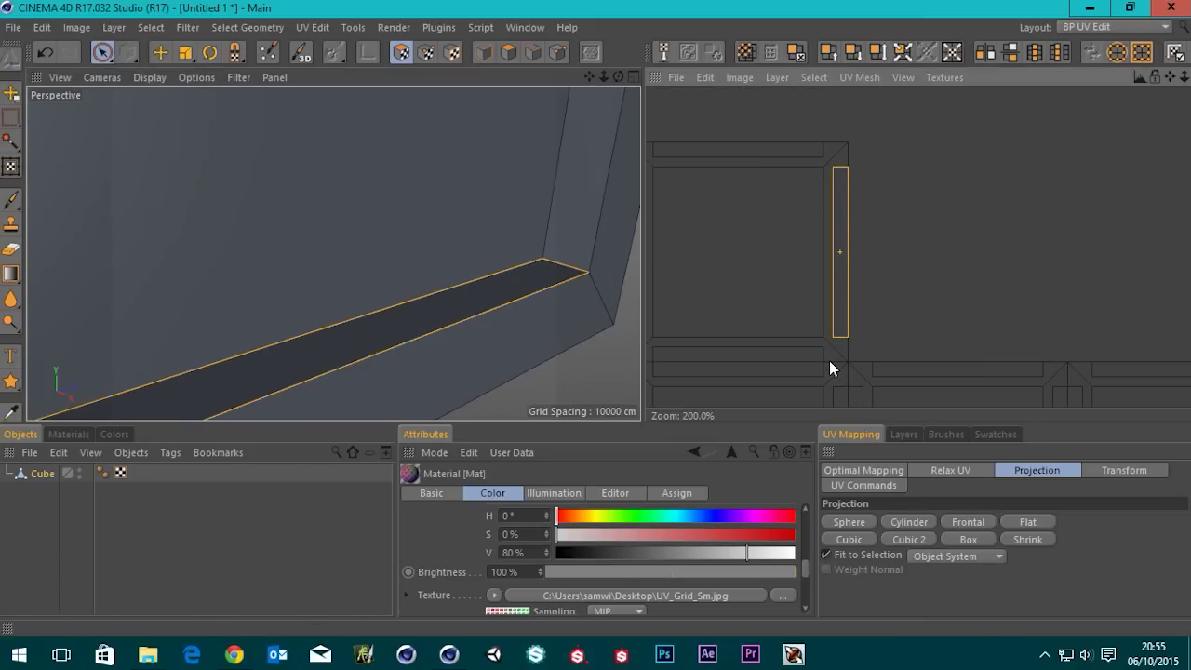
{"action": "left_click_drag", "start_coordinate": [530, 335], "coordinate": [612, 276], "text": "alt"}
{"action": "scroll", "coordinate": [852, 366], "scroll_direction": "up", "scroll_amount": 9}
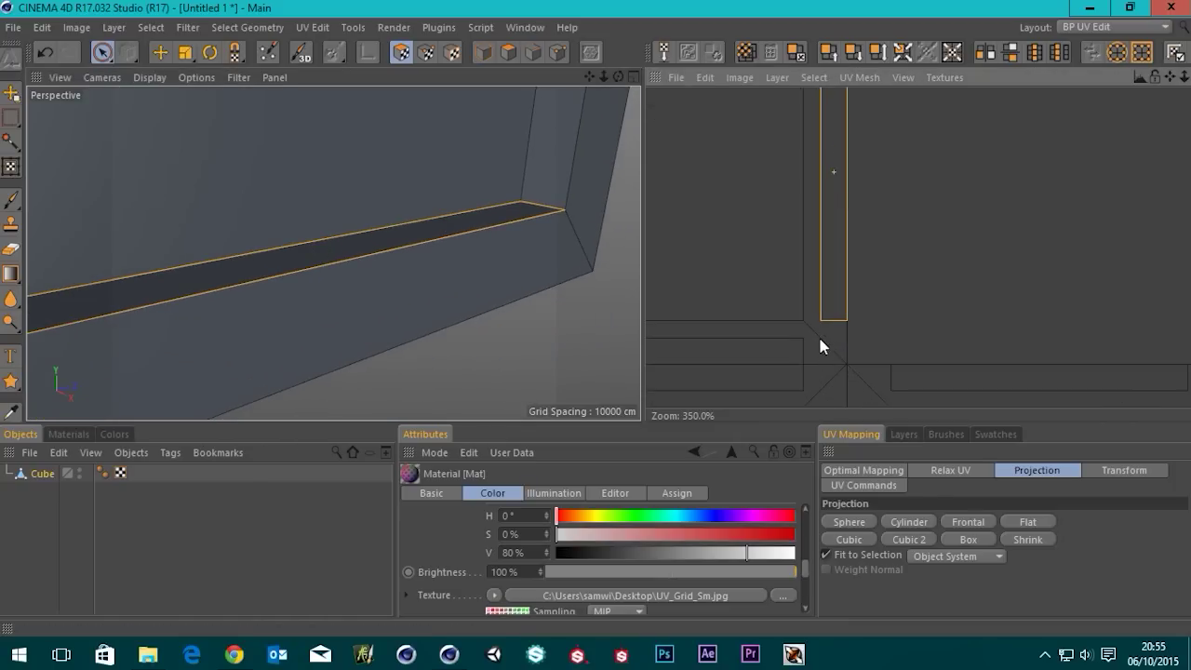
Select the overlapping frame strip together with the inner wall strip in the UV layout and locate both polygons on the crate.
{"action": "left_click", "coordinate": [884, 329]}
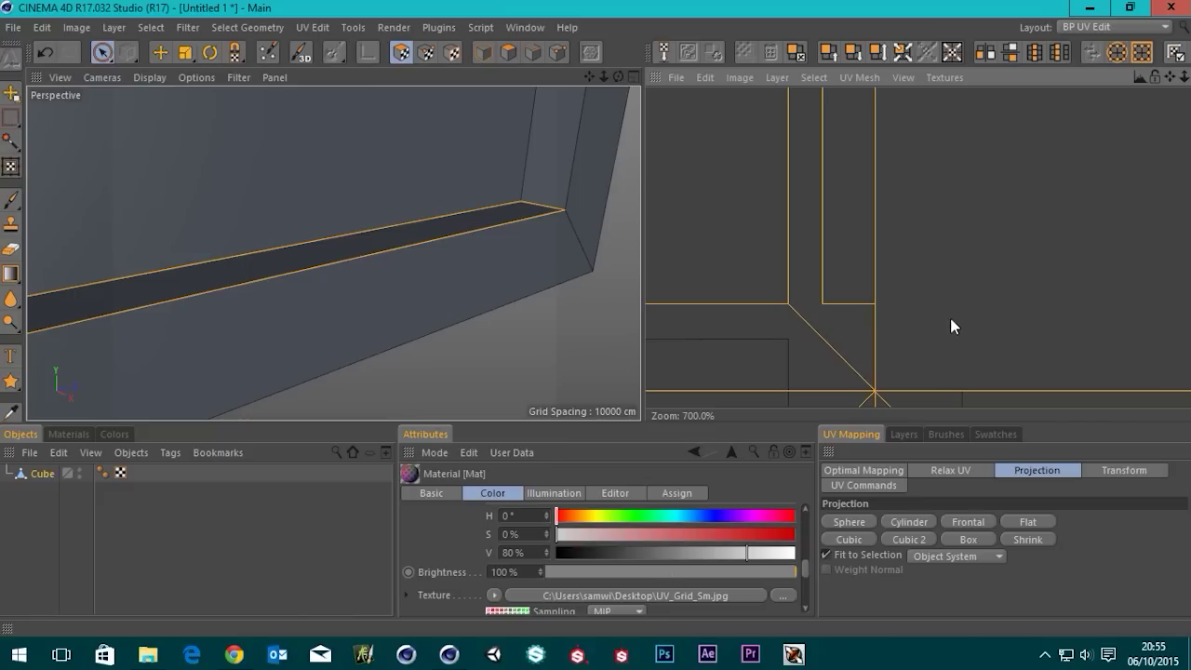
{"action": "left_click", "coordinate": [883, 332]}
{"action": "left_click", "coordinate": [873, 340]}
{"action": "scroll", "coordinate": [893, 294], "scroll_direction": "down", "scroll_amount": 5}
{"action": "left_click", "coordinate": [872, 229], "text": "shift"}
{"action": "scroll", "coordinate": [894, 246], "scroll_direction": "down", "scroll_amount": 3}
{"action": "scroll", "coordinate": [321, 192], "scroll_direction": "down", "scroll_amount": 8}
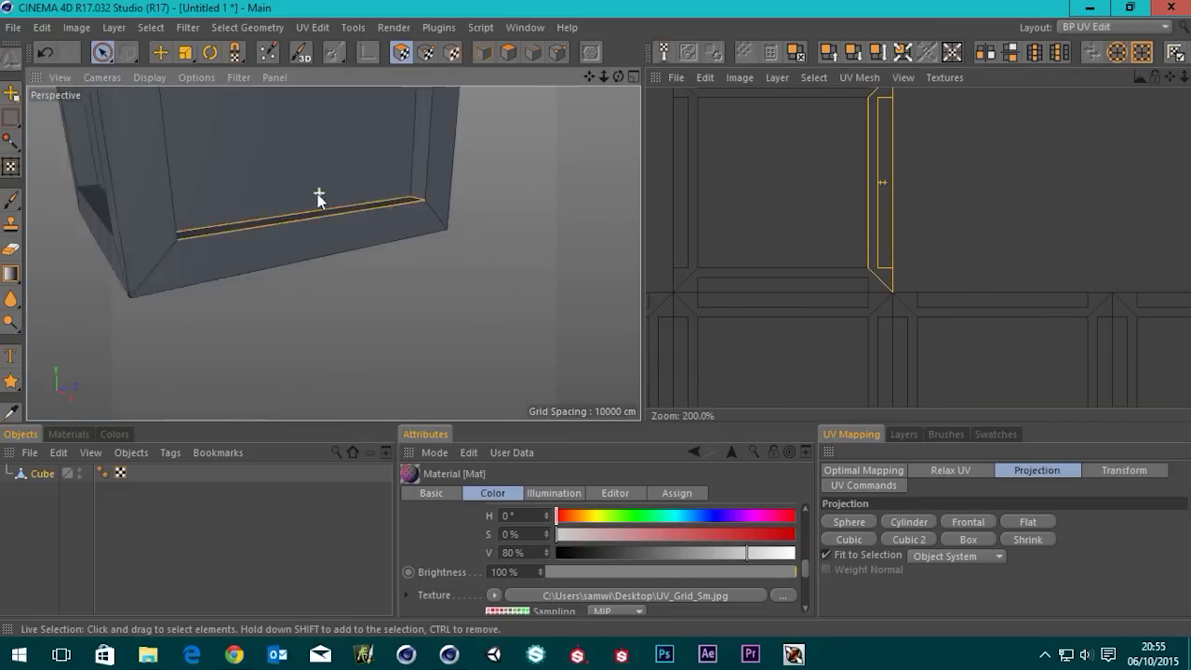
{"action": "left_click_drag", "start_coordinate": [270, 163], "coordinate": [407, 335], "text": "alt"}
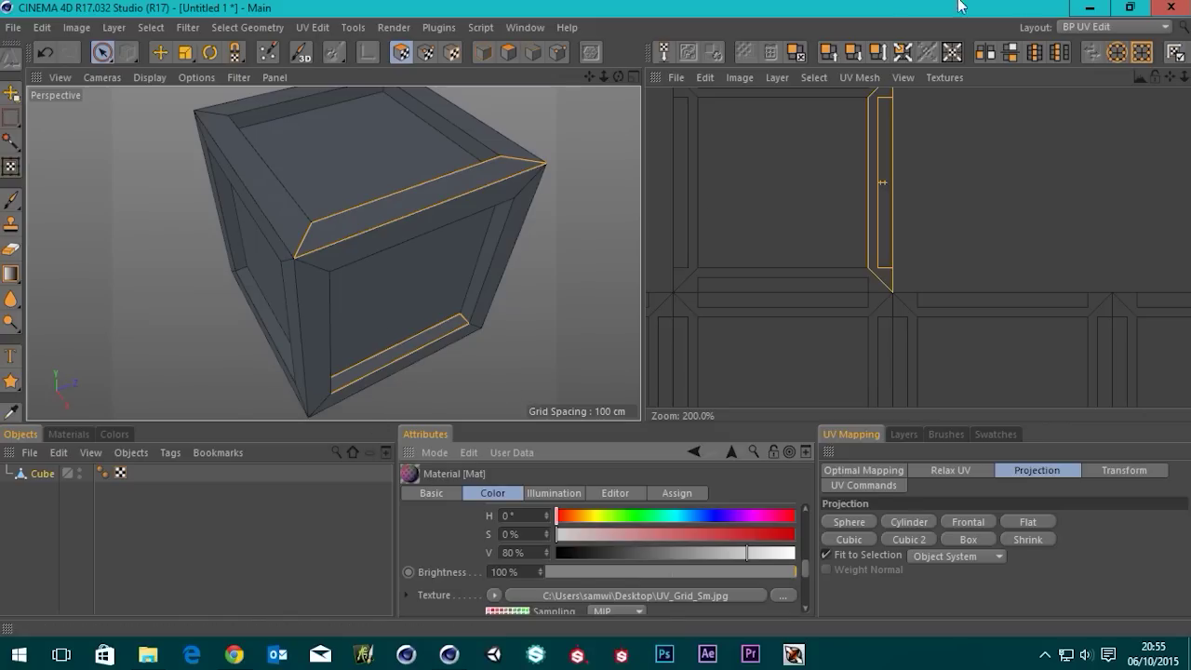
Apply the Mat grid material to the crate in the Standard layout and return to the BP UV Edit layout.
{"action": "left_click", "coordinate": [1105, 27]}
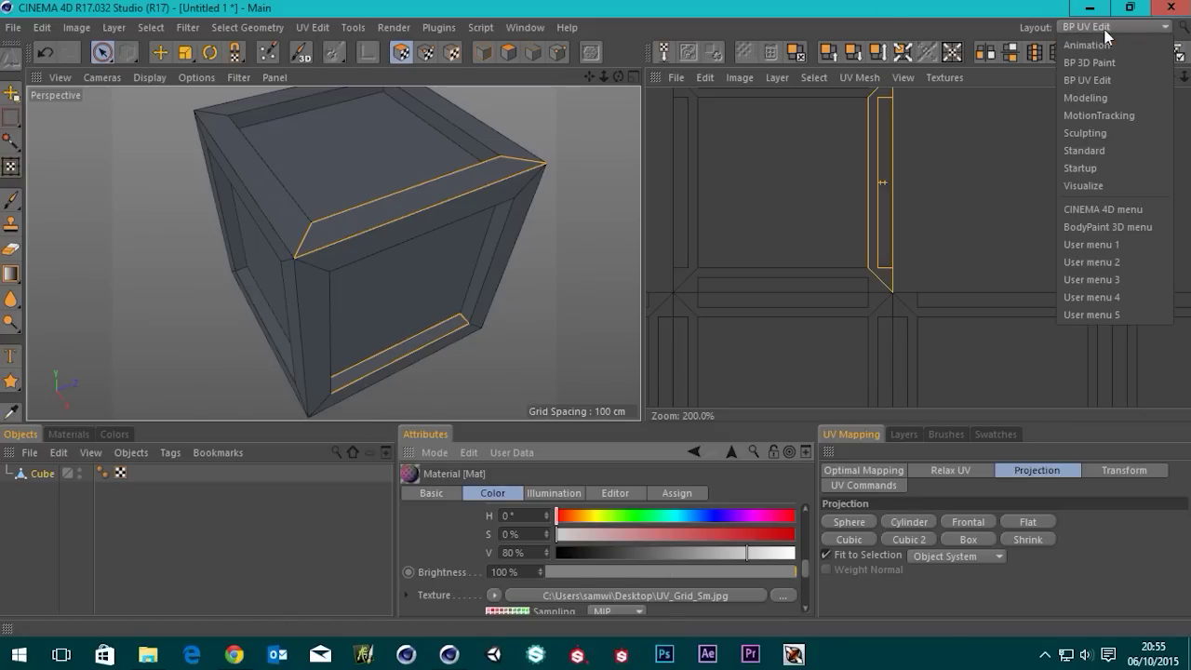
{"action": "left_click", "coordinate": [1085, 151]}
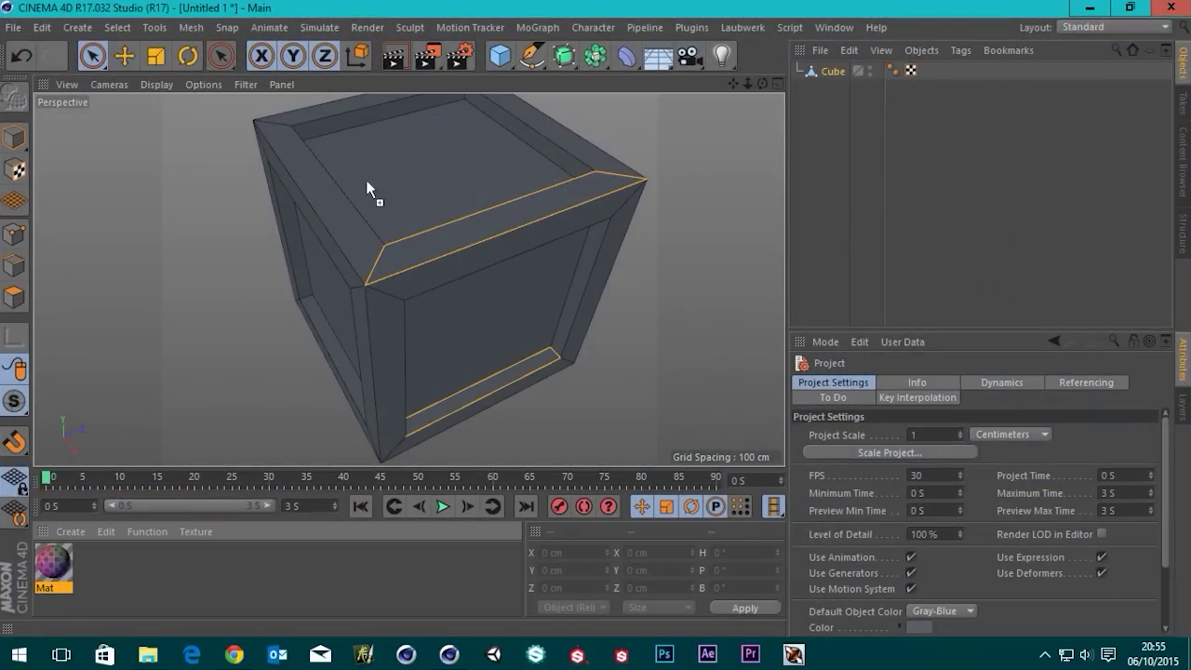
{"action": "left_click_drag", "start_coordinate": [366, 180], "coordinate": [366, 181]}
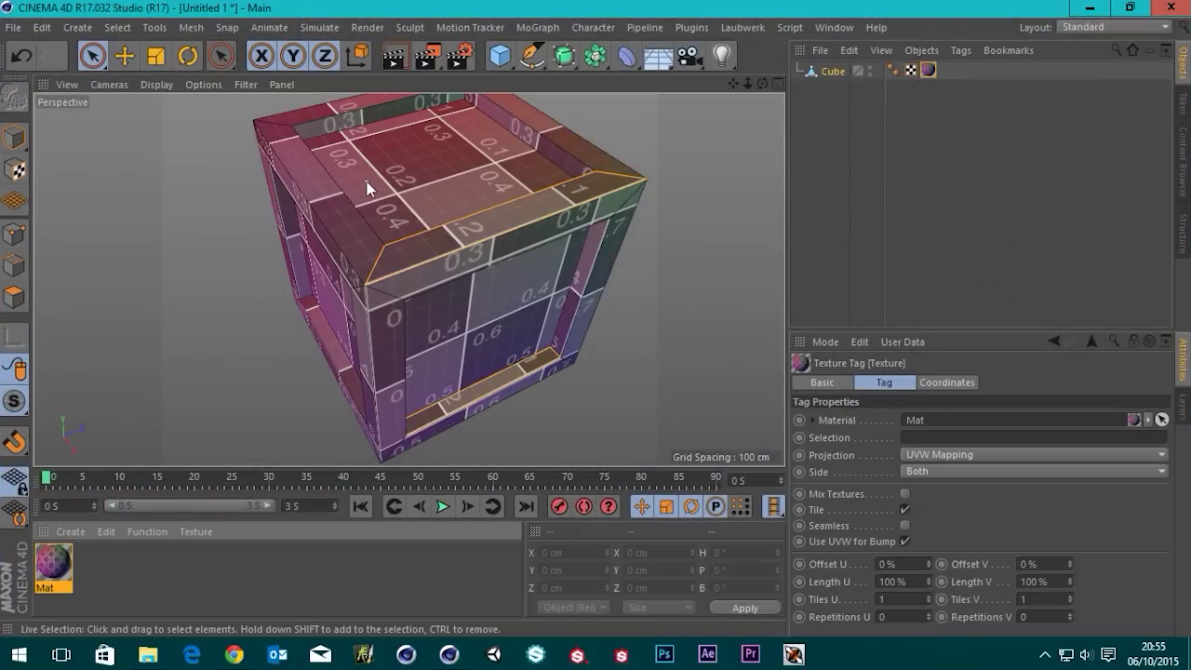
{"action": "left_click", "coordinate": [1084, 28]}
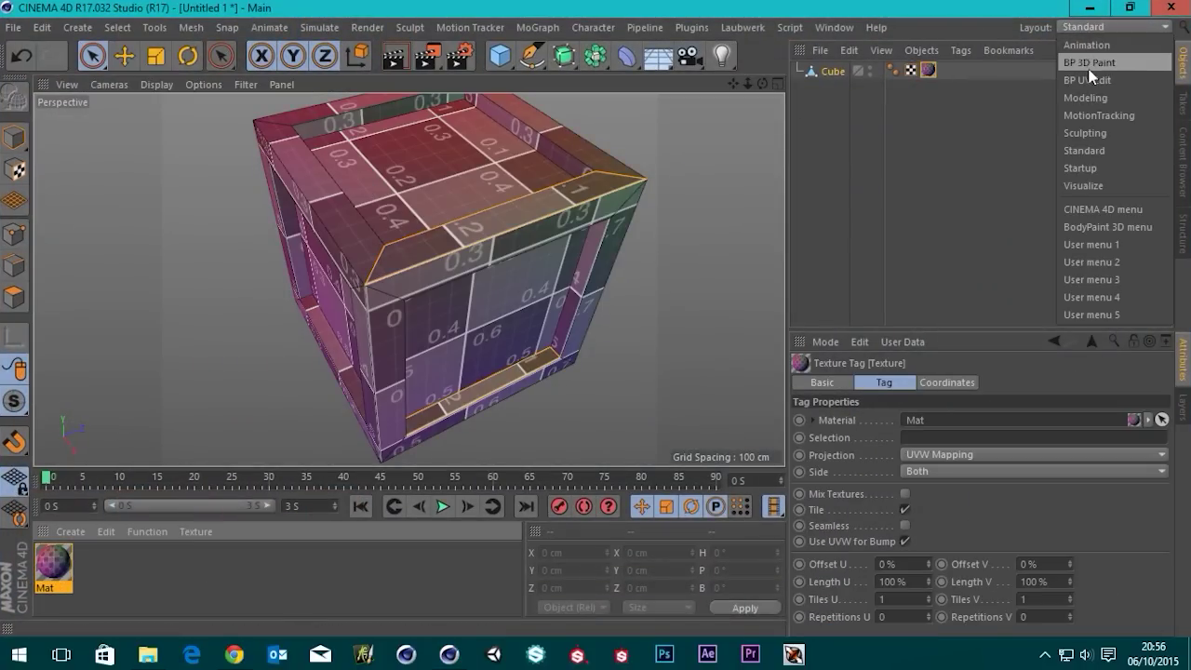
{"action": "left_click", "coordinate": [1096, 80]}
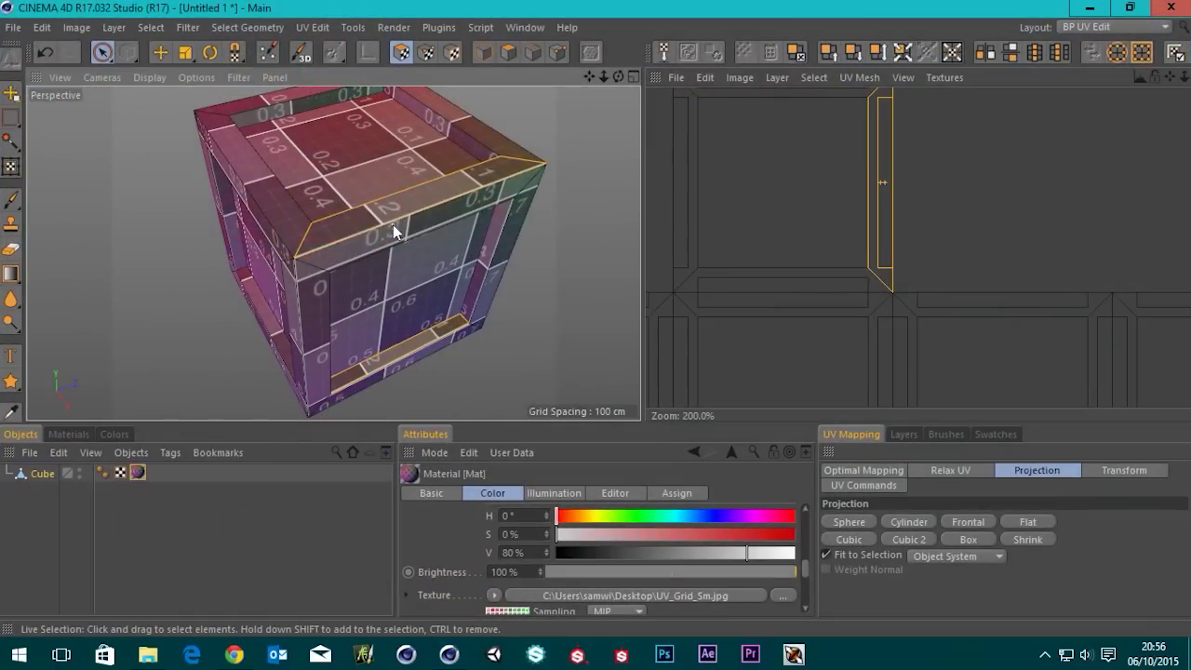
Compare the grid texture on the selected top frame strip and recess wall with their overlapping positions in the UV layout.
{"action": "scroll", "coordinate": [393, 225], "scroll_direction": "up", "scroll_amount": 4}
{"action": "left_click_drag", "start_coordinate": [325, 187], "coordinate": [375, 285], "text": "alt"}
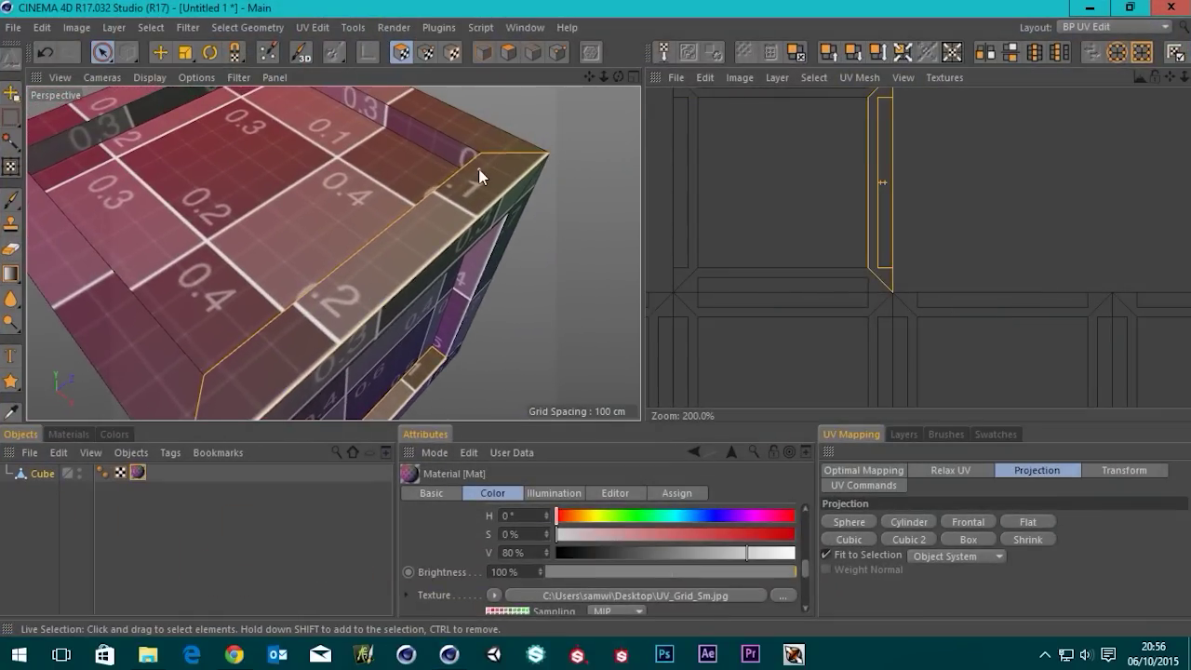
{"action": "left_click_drag", "start_coordinate": [332, 252], "coordinate": [191, 146], "text": "alt"}
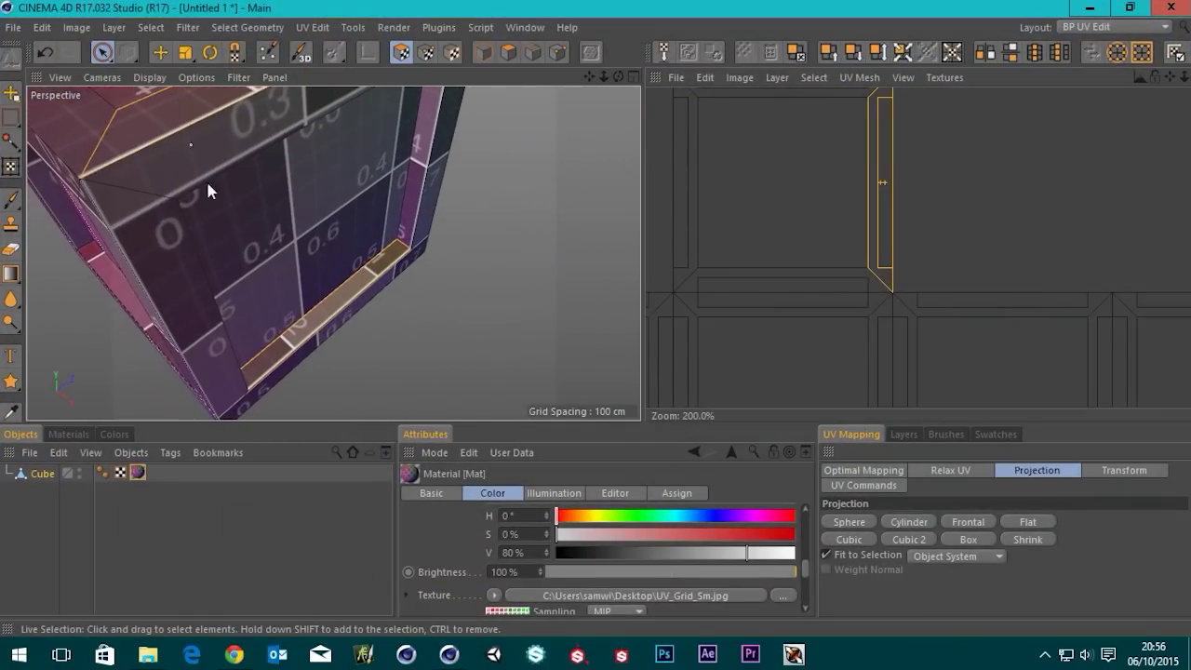
{"action": "scroll", "coordinate": [343, 331], "scroll_direction": "up", "scroll_amount": 5}
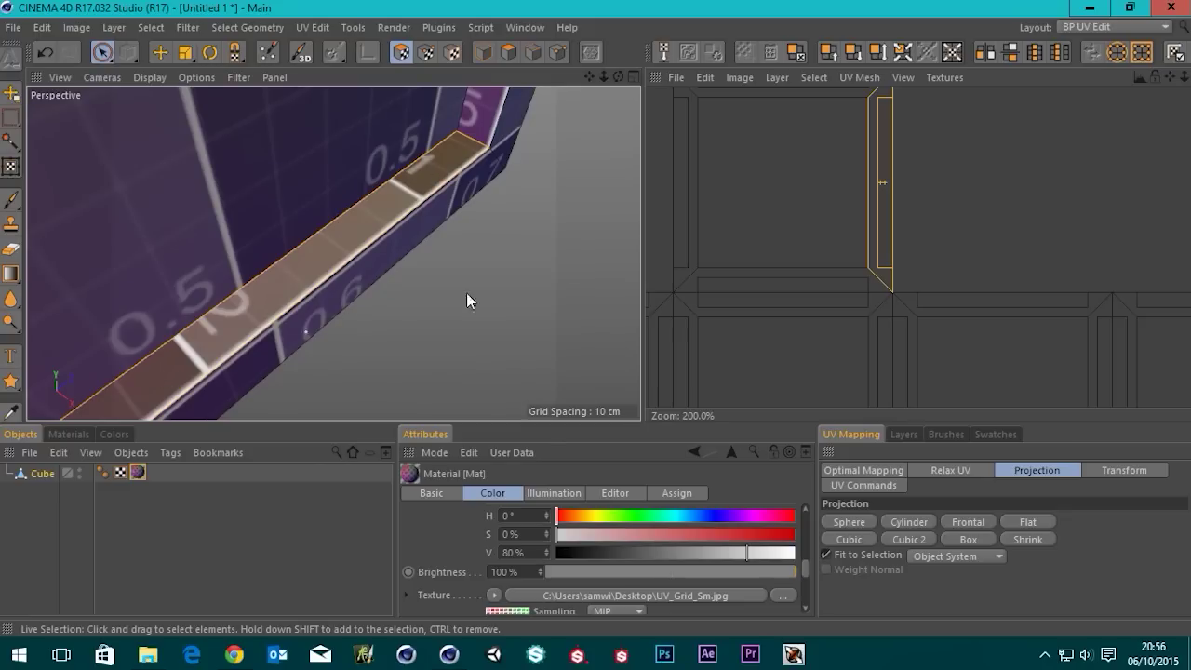
{"action": "scroll", "coordinate": [823, 204], "scroll_direction": "down", "scroll_amount": 2}
{"action": "scroll", "coordinate": [823, 205], "scroll_direction": "down", "scroll_amount": 1}
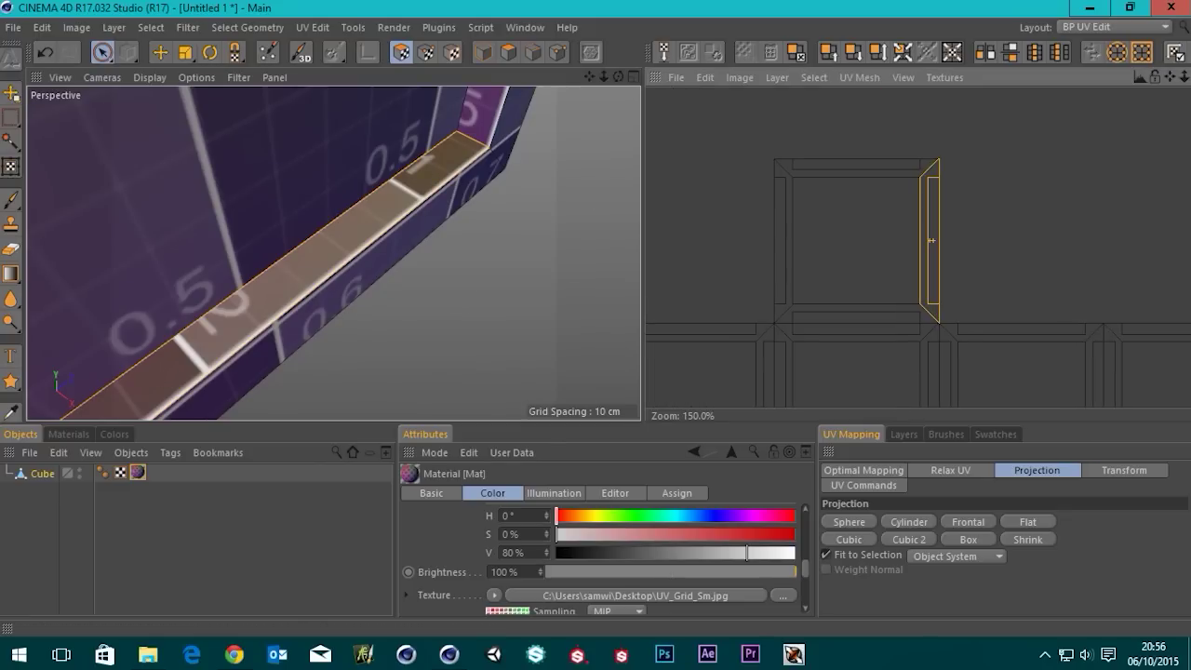
{"action": "scroll", "coordinate": [830, 206], "scroll_direction": "down", "scroll_amount": 1}
{"action": "middle_click_drag", "start_coordinate": [813, 319], "coordinate": [807, 283], "text": "alt"}
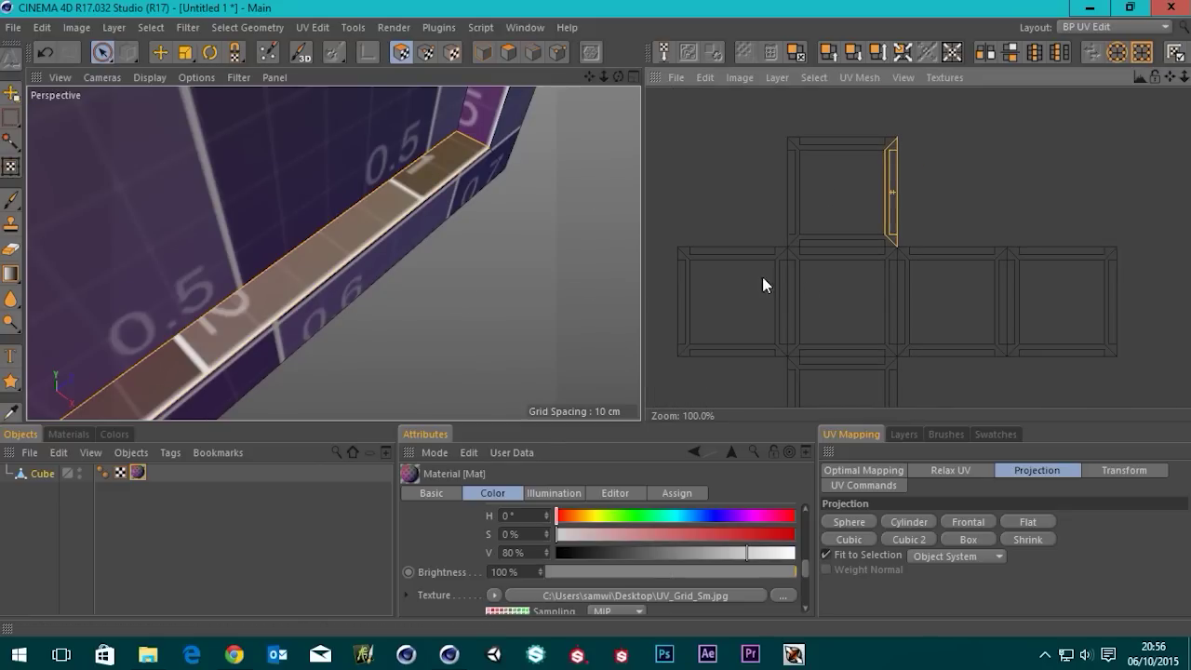
{"action": "scroll", "coordinate": [271, 268], "scroll_direction": "down", "scroll_amount": 5}
{"action": "left_click_drag", "start_coordinate": [271, 268], "coordinate": [485, 223], "text": "alt"}
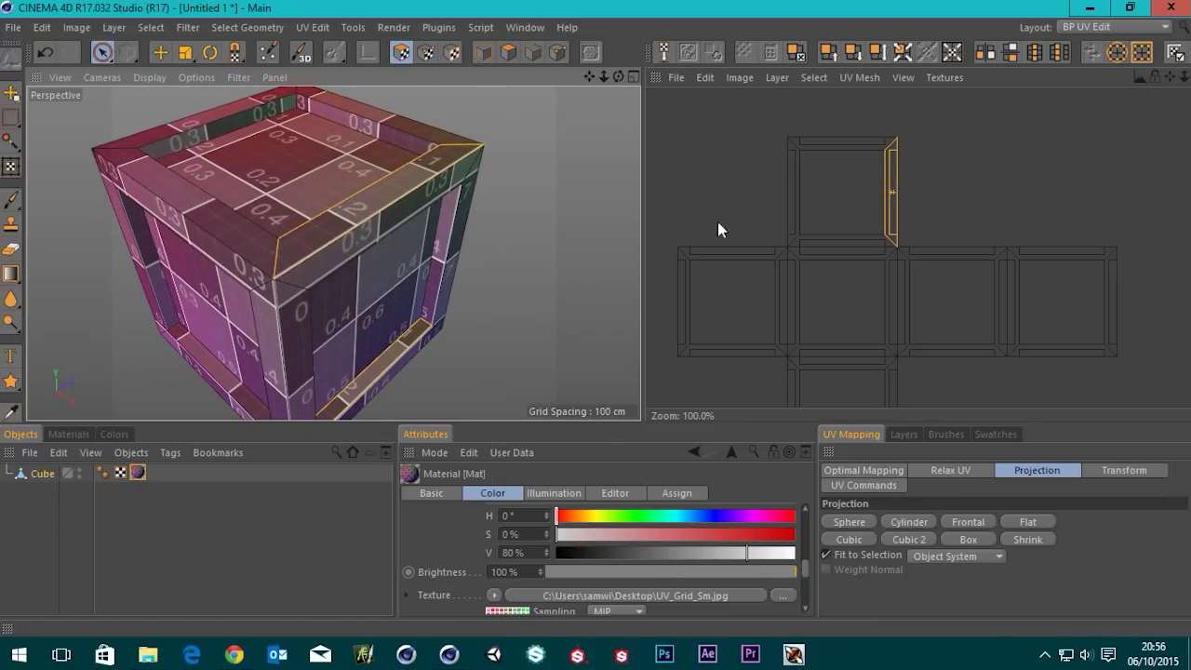
Select the crate's entire UV layout with Rectangle Selection and bring the whole crate into view.
{"action": "left_click_drag", "start_coordinate": [101, 52], "coordinate": [159, 78]}
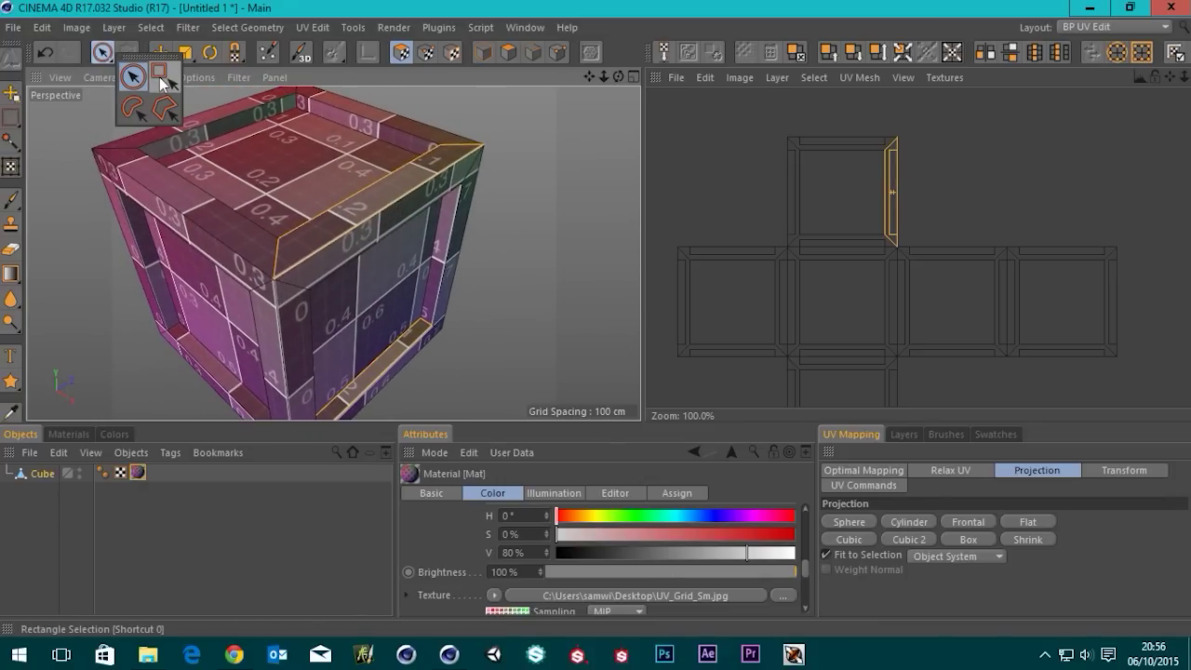
{"action": "left_click", "coordinate": [159, 77]}
{"action": "scroll", "coordinate": [836, 248], "scroll_direction": "down", "scroll_amount": 2}
{"action": "middle_click_drag", "start_coordinate": [836, 248], "coordinate": [851, 252], "text": "alt"}
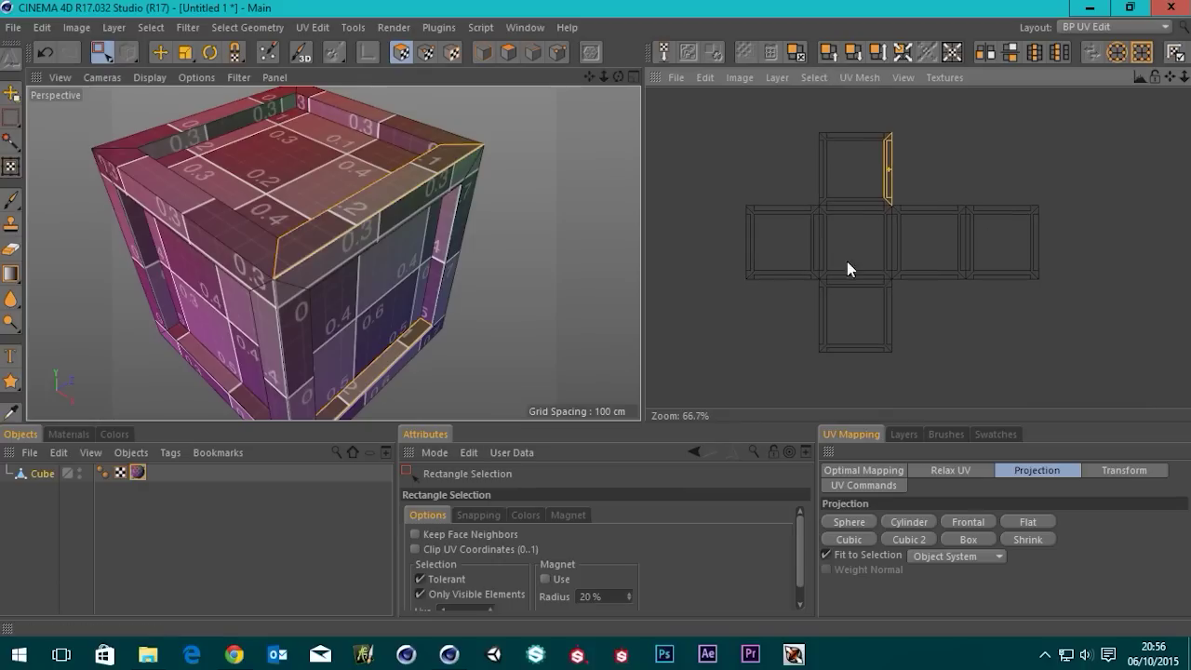
{"action": "left_click_drag", "start_coordinate": [694, 101], "coordinate": [1113, 410]}
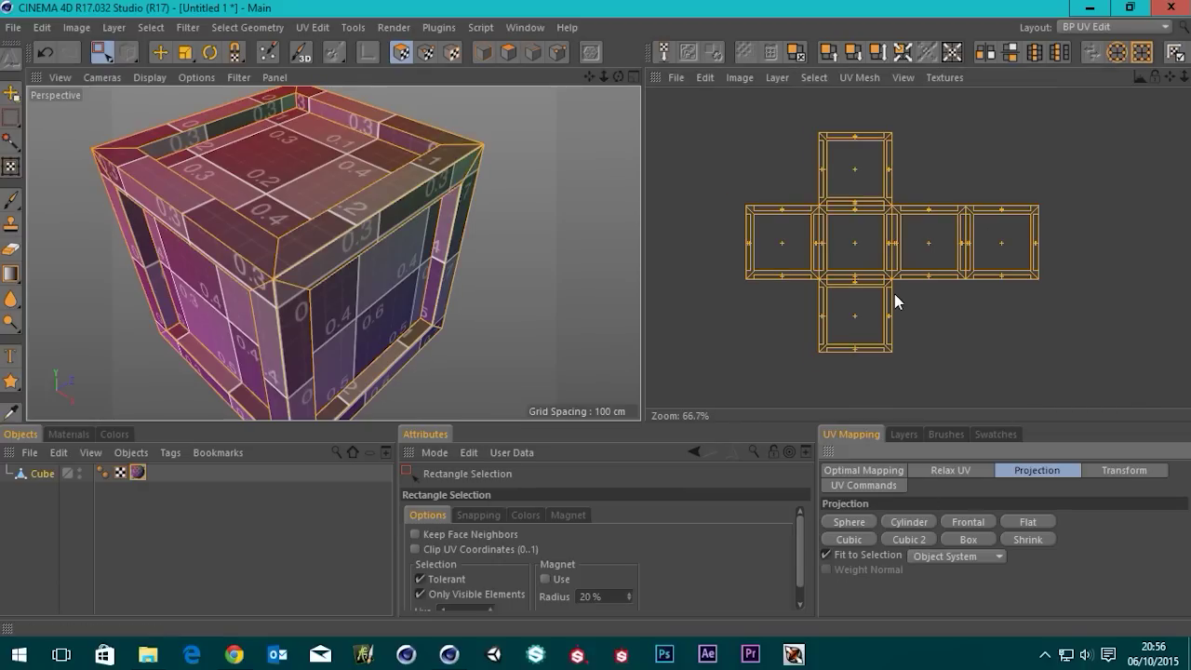
{"action": "scroll", "coordinate": [895, 293], "scroll_direction": "up", "scroll_amount": 1}
{"action": "scroll", "coordinate": [902, 259], "scroll_direction": "down", "scroll_amount": 1}
{"action": "middle_click_drag", "start_coordinate": [889, 239], "coordinate": [904, 252], "text": "alt"}
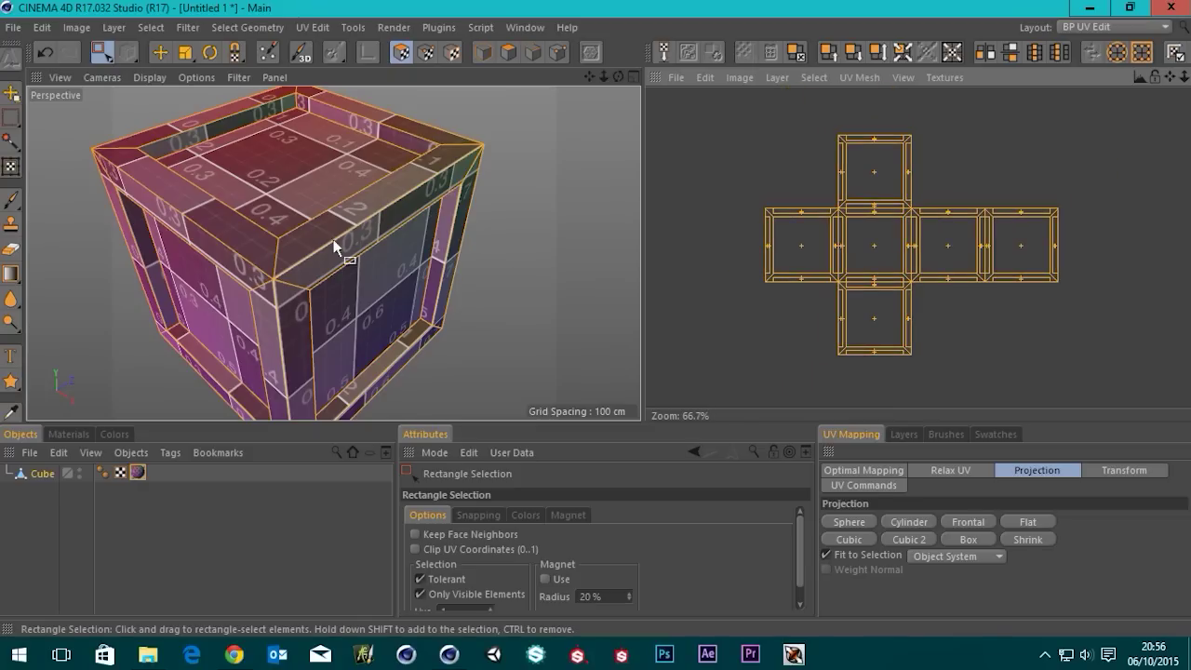
{"action": "left_click_drag", "start_coordinate": [332, 250], "coordinate": [336, 225], "text": "alt"}
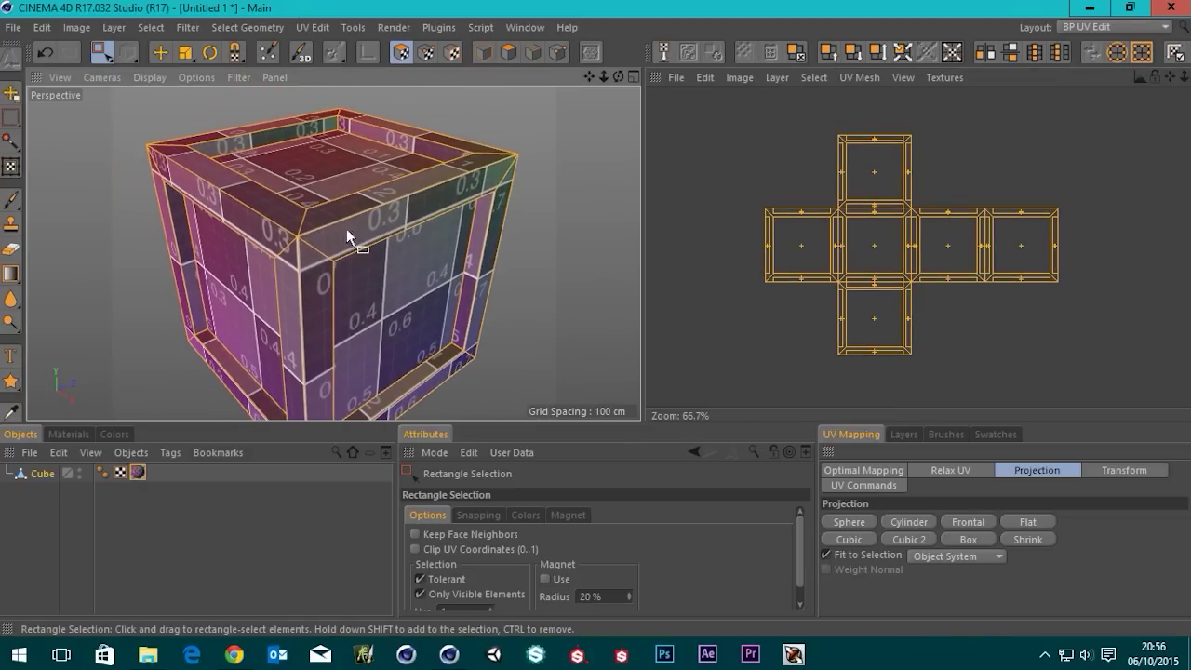
{"action": "scroll", "coordinate": [378, 249], "scroll_direction": "down", "scroll_amount": 3}
{"action": "middle_click_drag", "start_coordinate": [380, 282], "coordinate": [392, 259], "text": "alt"}
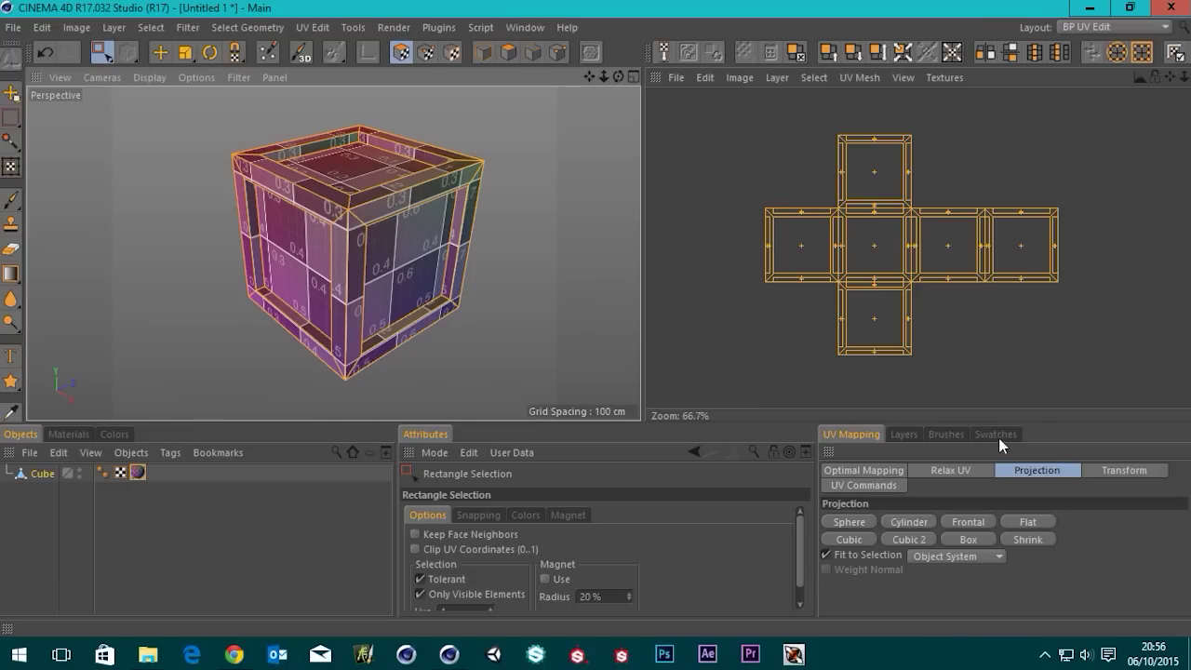
Relax the crate's entire UV layout with the ABF method and Auto Realign enabled.
{"action": "left_click", "coordinate": [949, 472]}
{"action": "left_click_drag", "start_coordinate": [1183, 537], "coordinate": [1179, 603]}
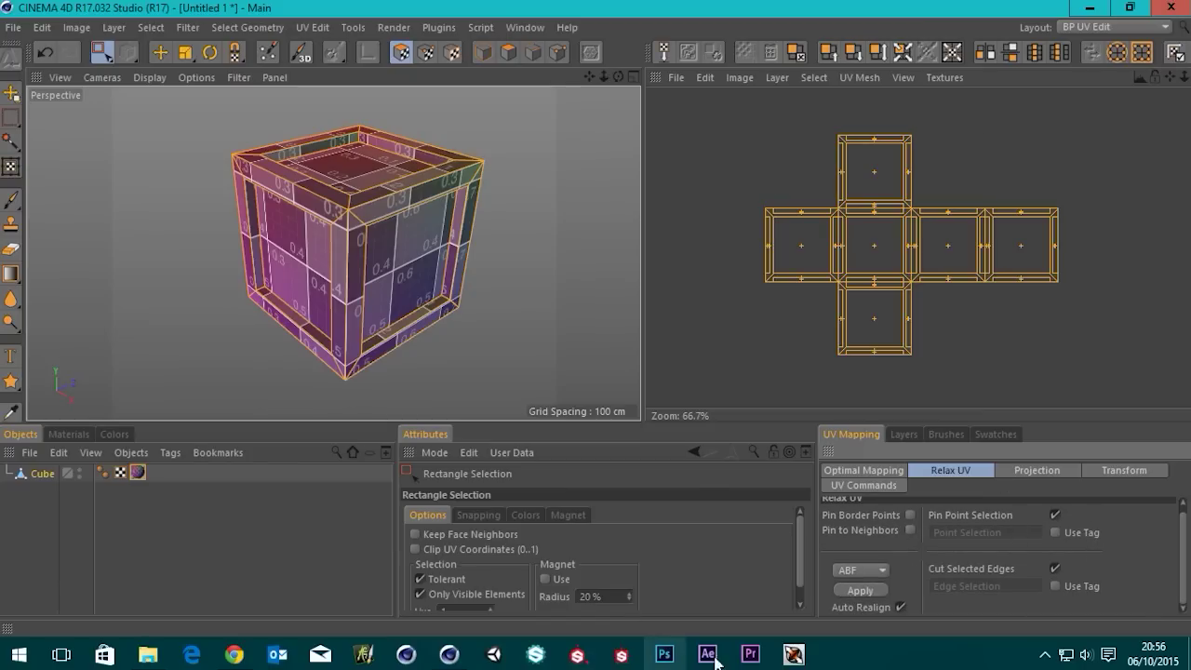
{"action": "left_click", "coordinate": [864, 591]}
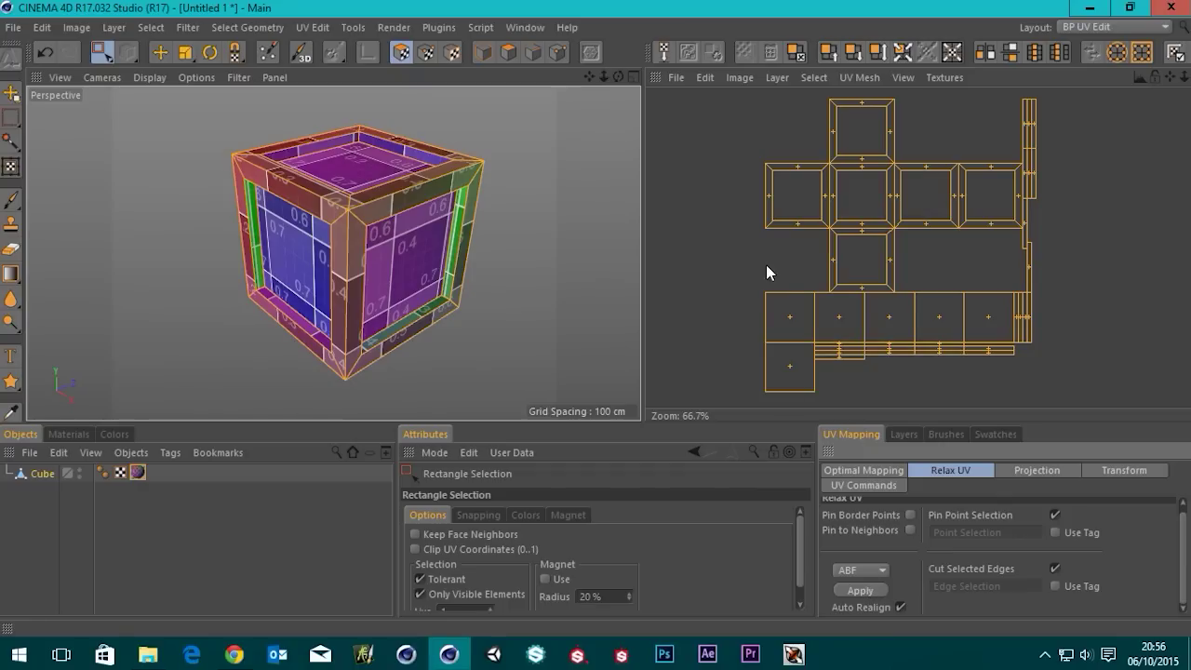
Inspect the relaxed frame, panel and strip polygons in the UV layout, and undo the relax.
{"action": "scroll", "coordinate": [787, 276], "scroll_direction": "down", "scroll_amount": 1}
{"action": "middle_click_drag", "start_coordinate": [790, 264], "coordinate": [810, 248], "text": "alt"}
{"action": "scroll", "coordinate": [866, 313], "scroll_direction": "up", "scroll_amount": 2}
{"action": "scroll", "coordinate": [747, 339], "scroll_direction": "down", "scroll_amount": 10}
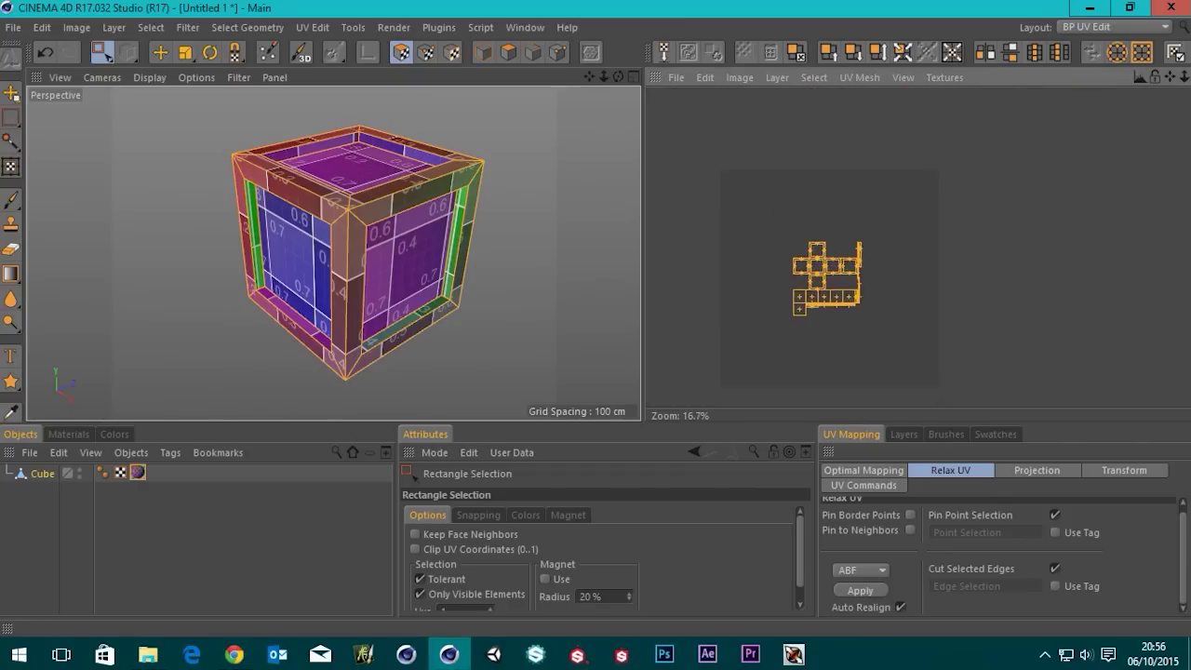
{"action": "scroll", "coordinate": [806, 322], "scroll_direction": "up", "scroll_amount": 5}
{"action": "middle_click_drag", "start_coordinate": [806, 322], "coordinate": [805, 297], "text": "alt"}
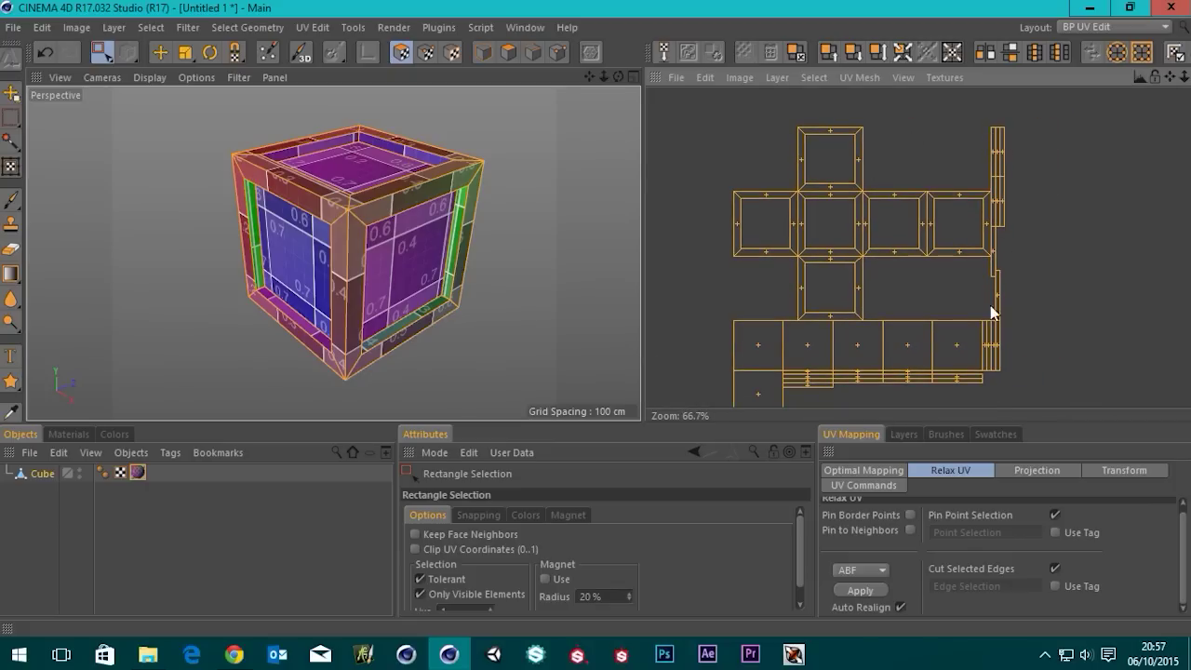
{"action": "scroll", "coordinate": [979, 317], "scroll_direction": "up", "scroll_amount": 3}
{"action": "scroll", "coordinate": [735, 338], "scroll_direction": "down", "scroll_amount": 3}
{"action": "middle_click_drag", "start_coordinate": [809, 263], "coordinate": [819, 253], "text": "alt"}
{"action": "key", "text": "ctrl+z"}
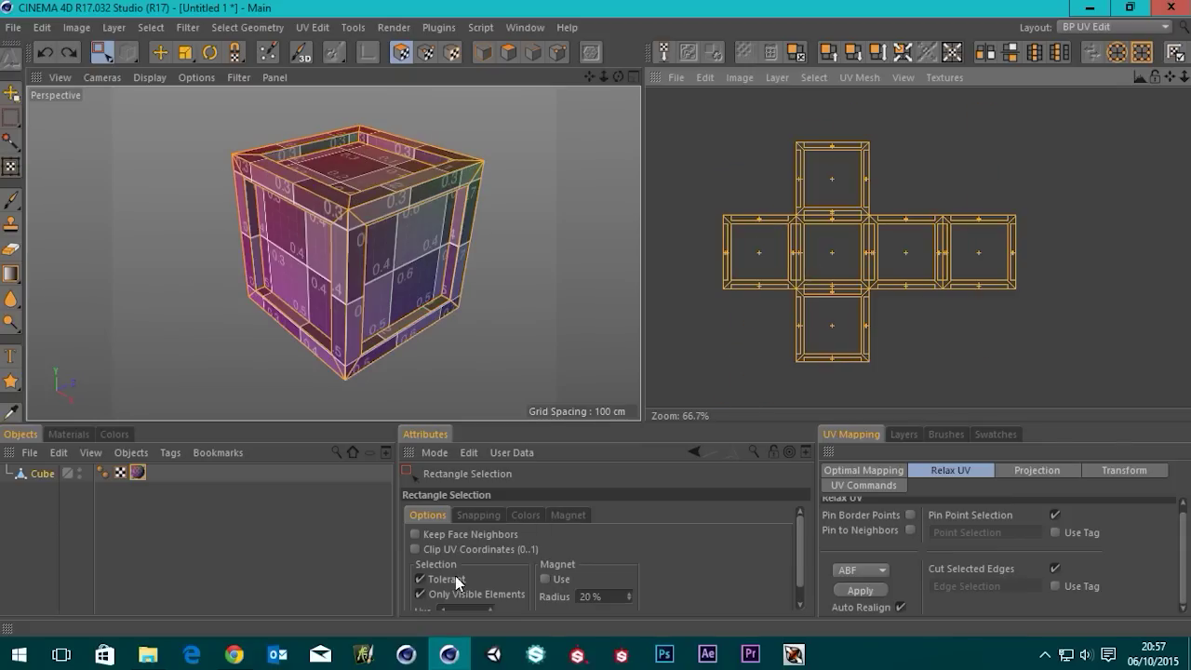
Apply the ABF relax with Keep Face Neighbors enabled, and repeat it with that option disabled.
{"action": "left_click", "coordinate": [415, 534]}
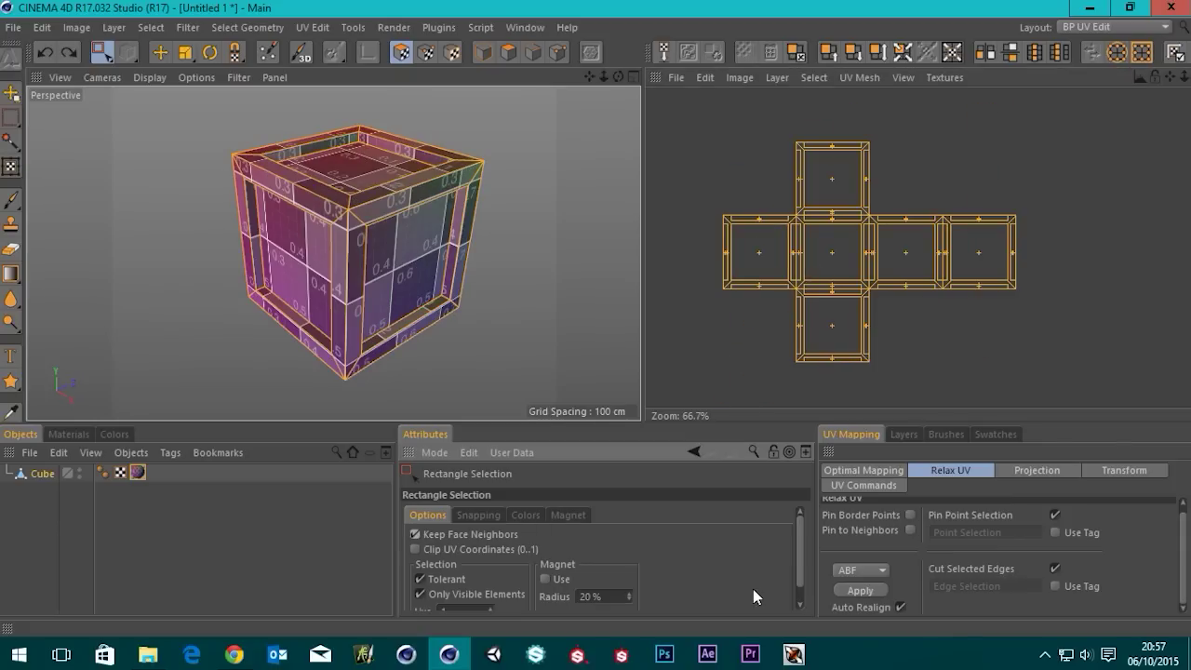
{"action": "left_click", "coordinate": [849, 589]}
{"action": "left_click", "coordinate": [411, 534]}
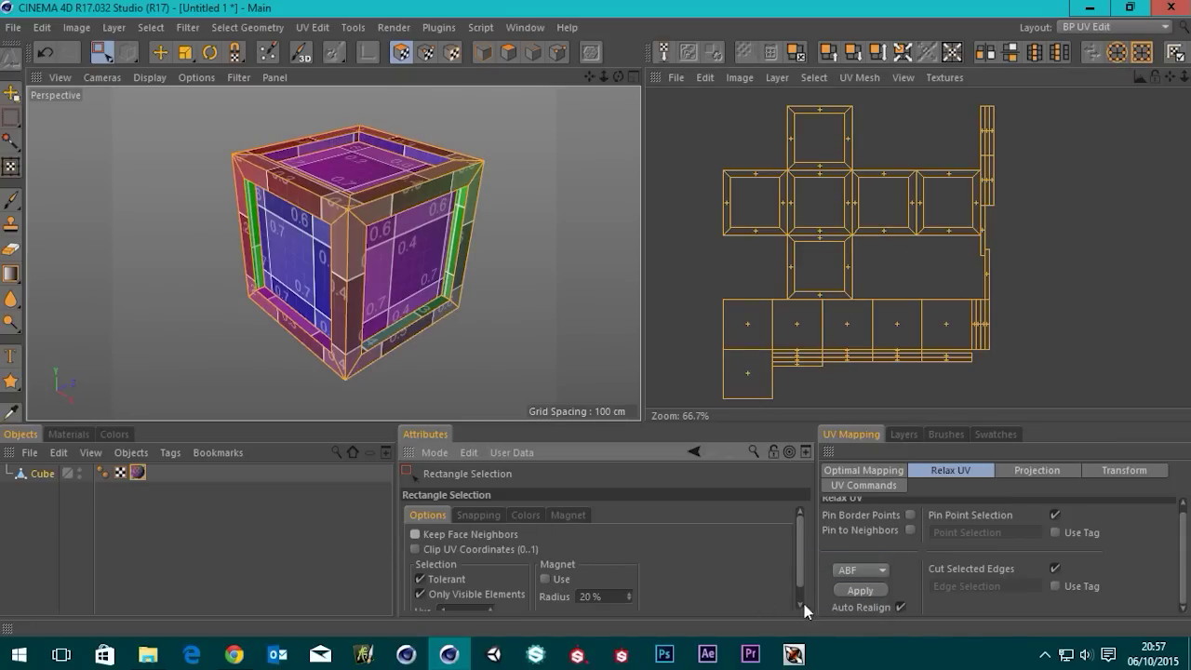
{"action": "left_click", "coordinate": [846, 588]}
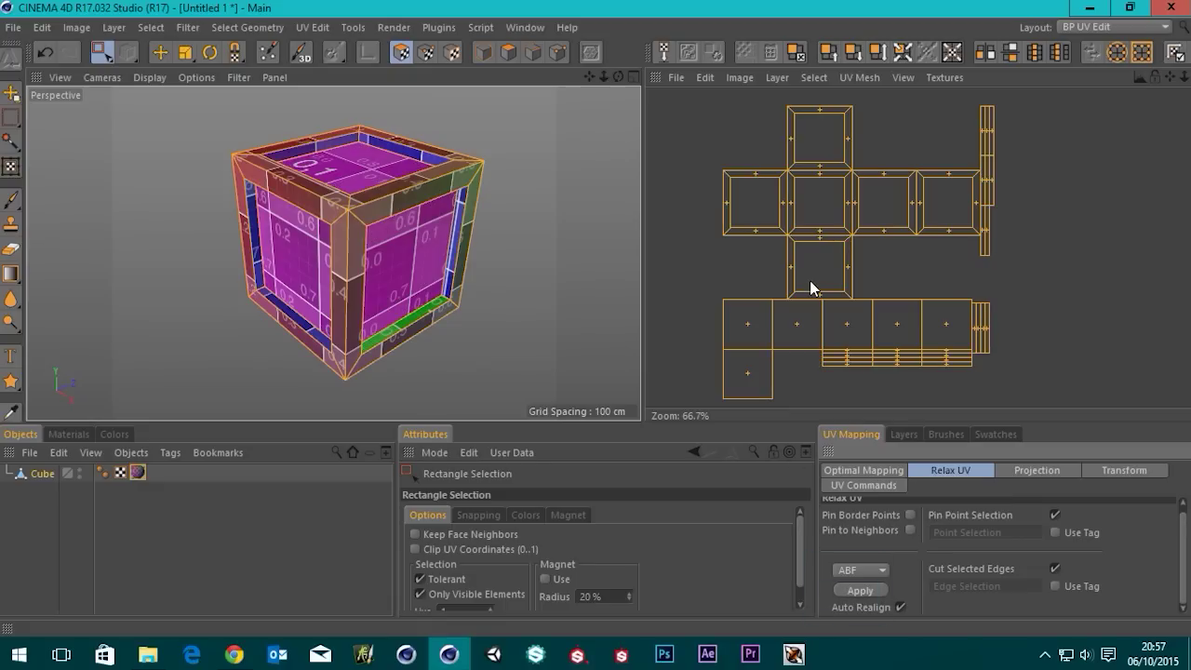
Examine the frame net and the separated panels and strips in the relaxed UV layout.
{"action": "middle_click_drag", "start_coordinate": [819, 251], "coordinate": [856, 291], "text": "alt"}
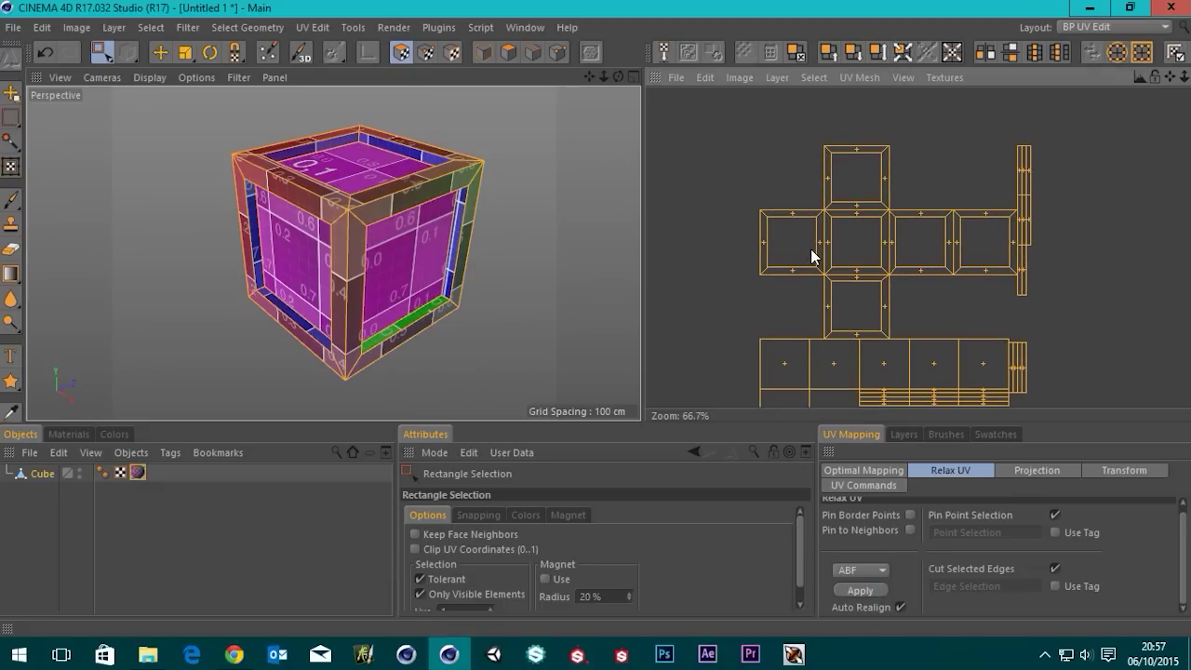
{"action": "scroll", "coordinate": [817, 258], "scroll_direction": "up", "scroll_amount": 5}
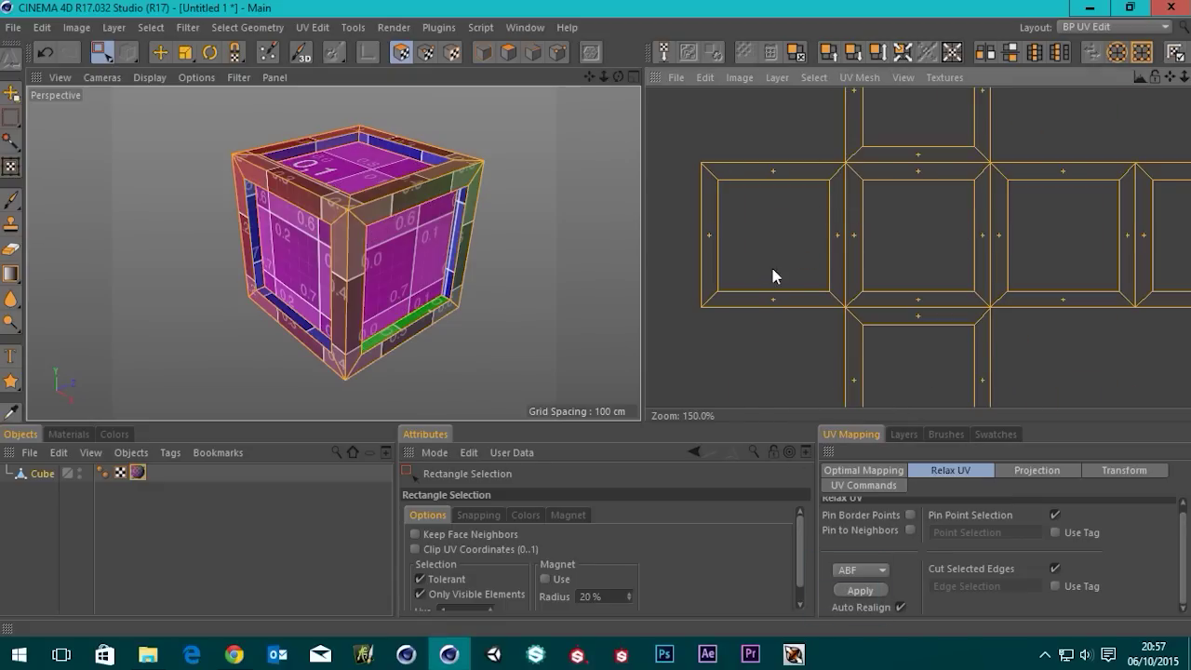
{"action": "scroll", "coordinate": [797, 257], "scroll_direction": "down", "scroll_amount": 5}
{"action": "middle_click_drag", "start_coordinate": [871, 247], "coordinate": [890, 252], "text": "alt"}
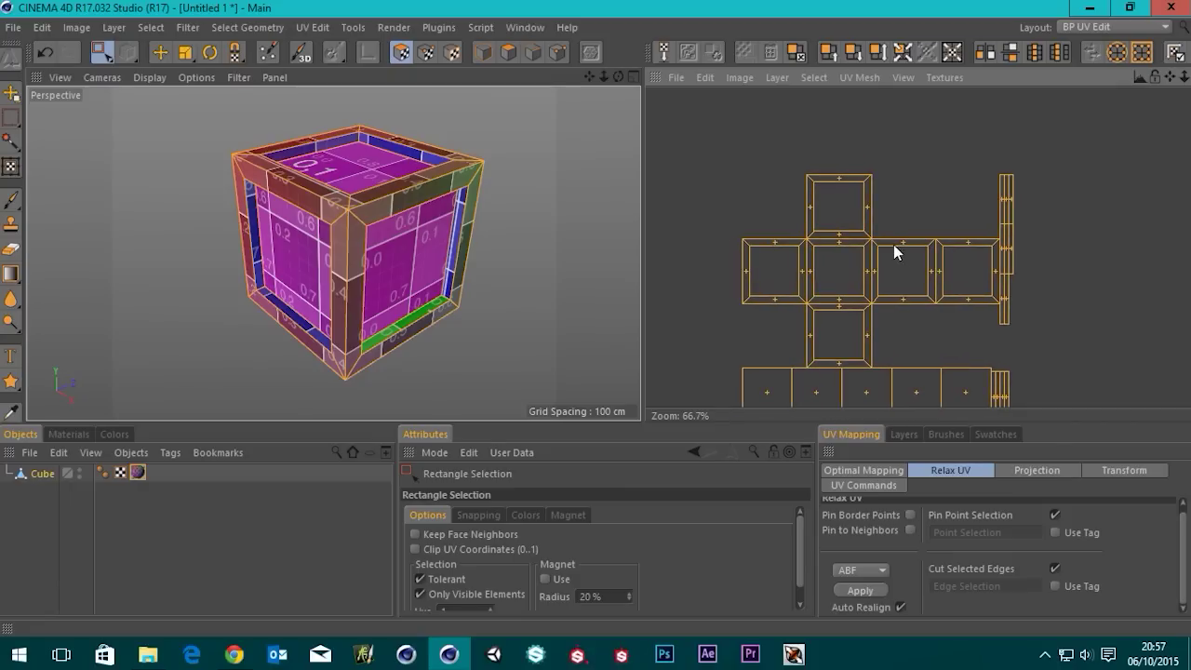
{"action": "scroll", "coordinate": [891, 253], "scroll_direction": "up", "scroll_amount": 2}
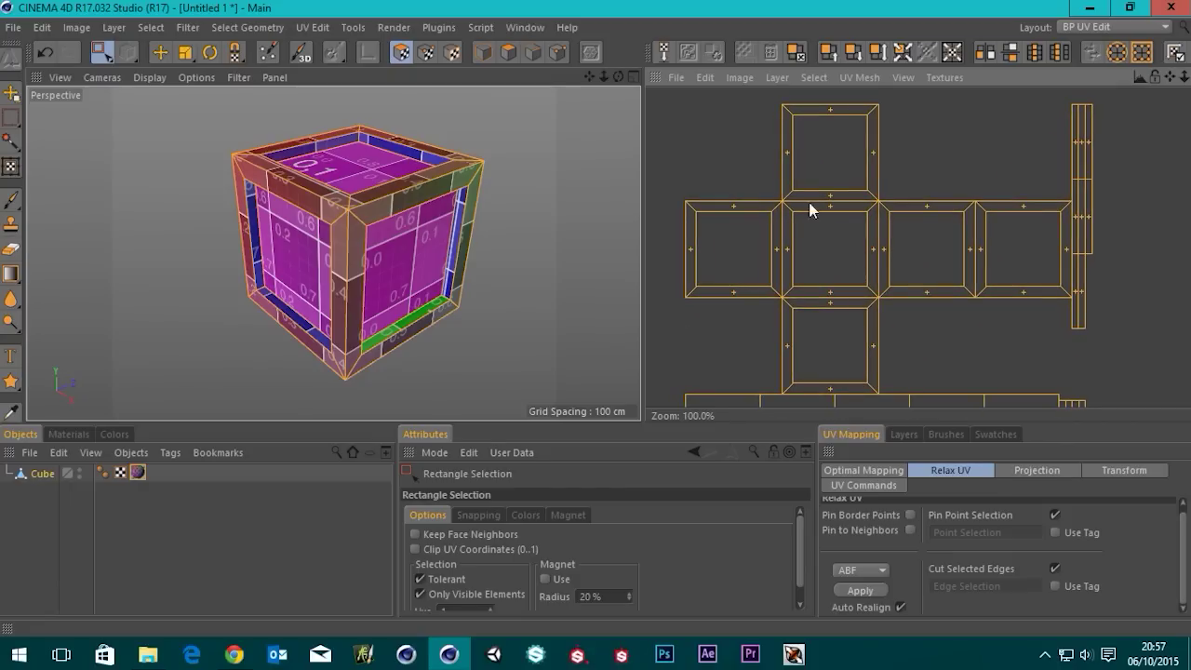
{"action": "middle_click_drag", "start_coordinate": [745, 248], "coordinate": [794, 248], "text": "alt"}
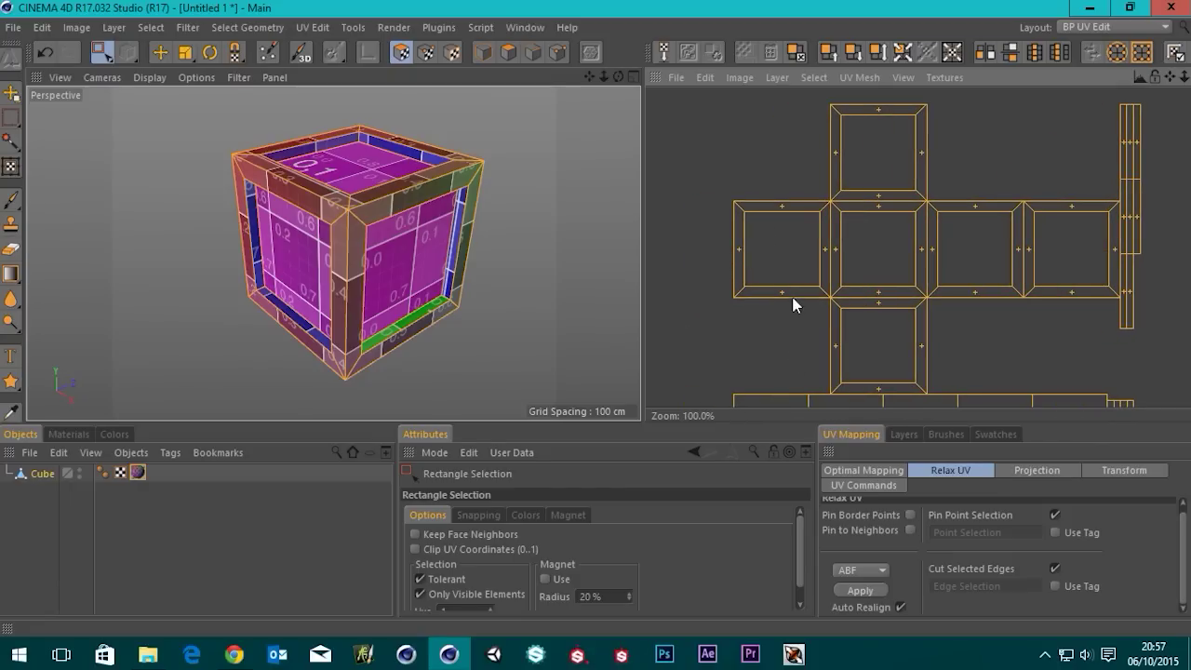
Select a side face's lower frame strip and the adjoining recess wall with Live Selection, and locate both in the UV layout.
{"action": "scroll", "coordinate": [382, 267], "scroll_direction": "up", "scroll_amount": 8}
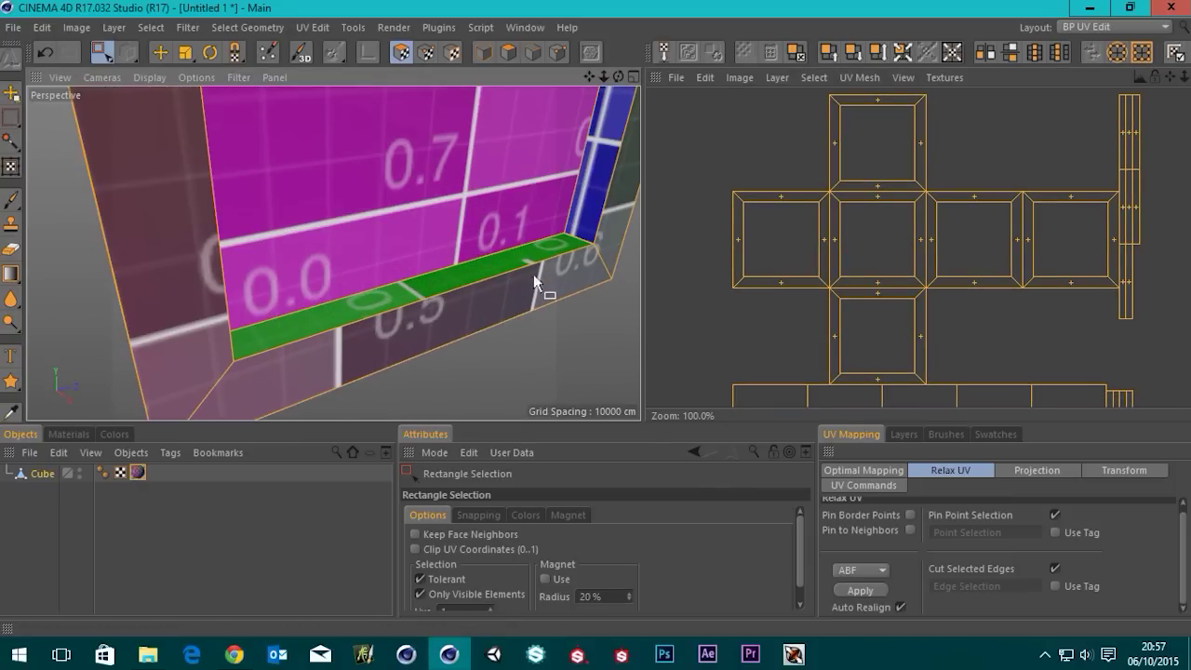
{"action": "scroll", "coordinate": [495, 292], "scroll_direction": "up", "scroll_amount": 2}
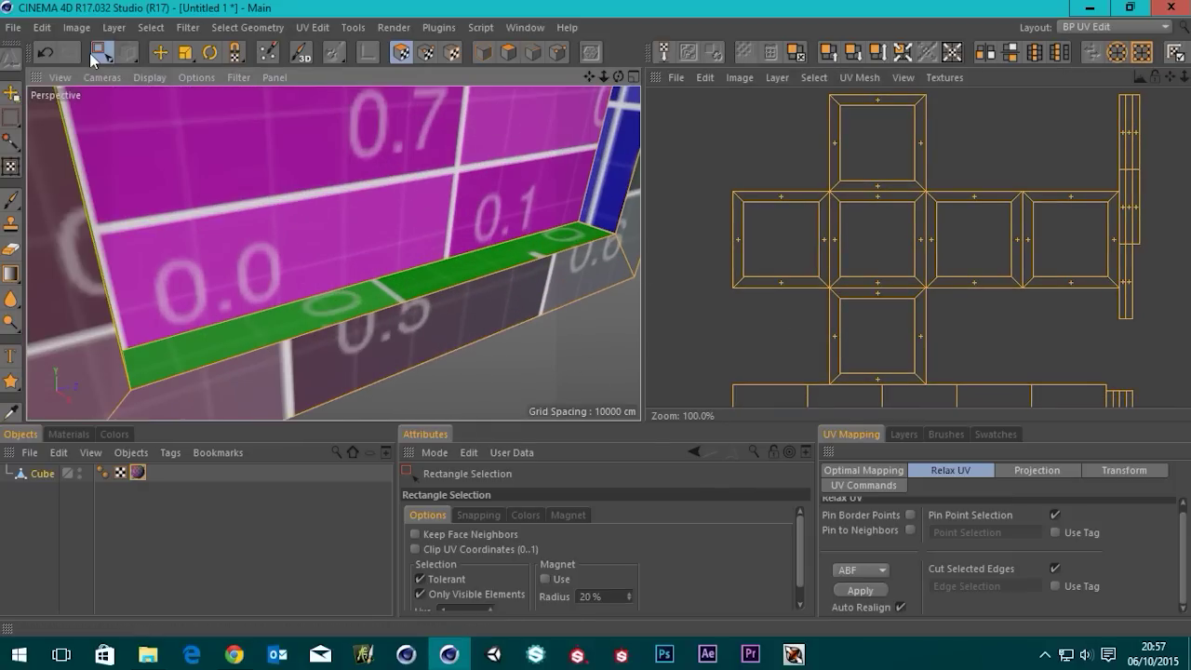
{"action": "left_click_drag", "start_coordinate": [93, 58], "coordinate": [134, 76]}
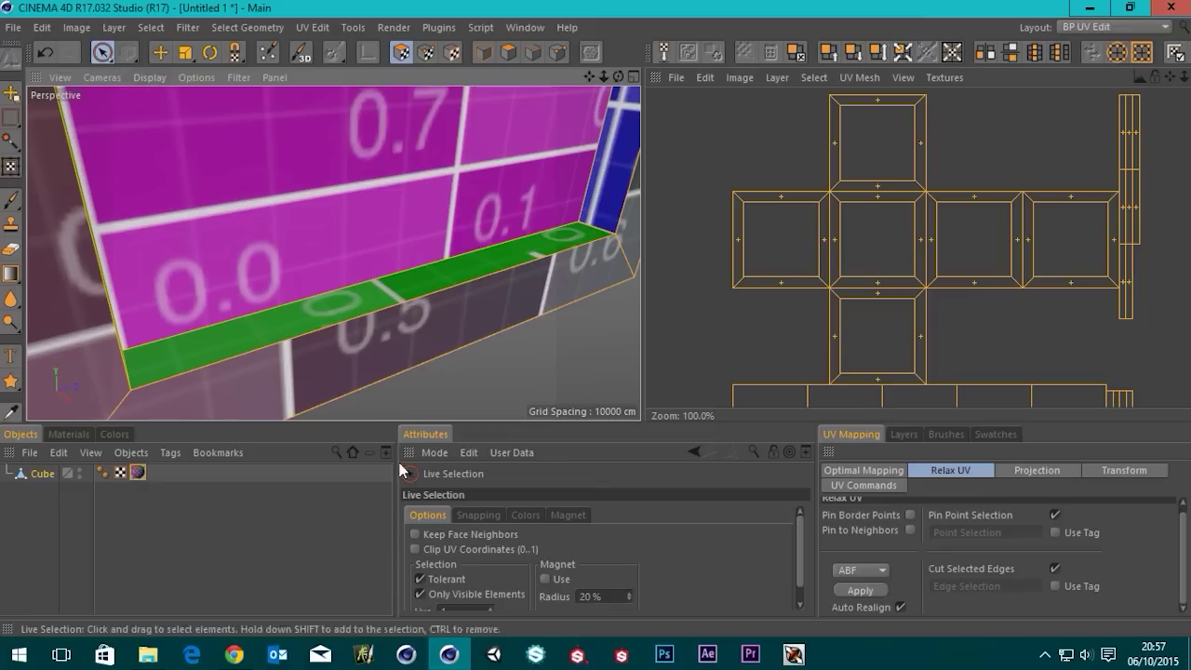
{"action": "left_click", "coordinate": [418, 307]}
{"action": "left_click", "coordinate": [432, 276], "text": "shift"}
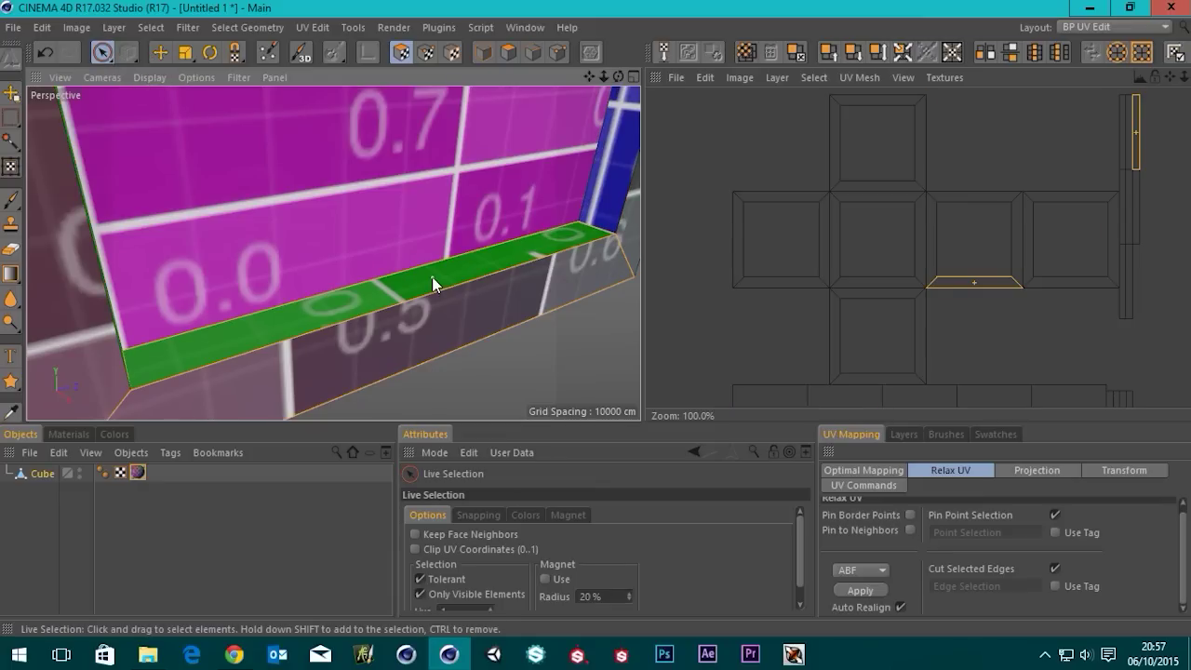
{"action": "scroll", "coordinate": [1064, 272], "scroll_direction": "down", "scroll_amount": 3}
{"action": "scroll", "coordinate": [923, 259], "scroll_direction": "down", "scroll_amount": 3}
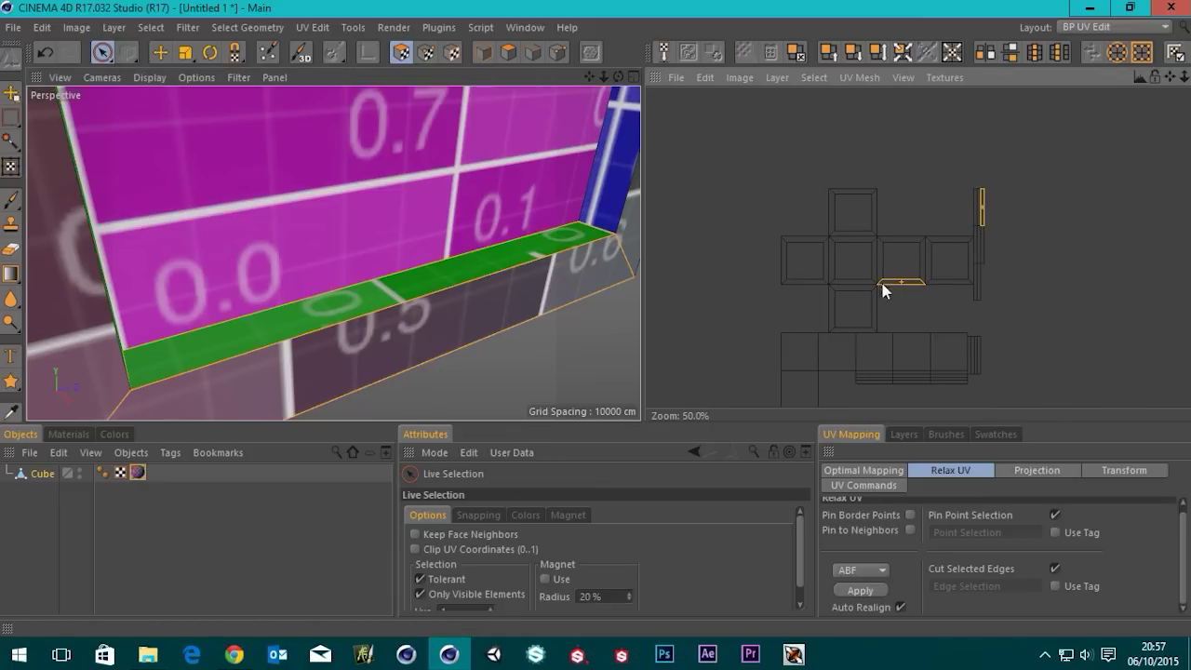
{"action": "scroll", "coordinate": [872, 314], "scroll_direction": "up", "scroll_amount": 3}
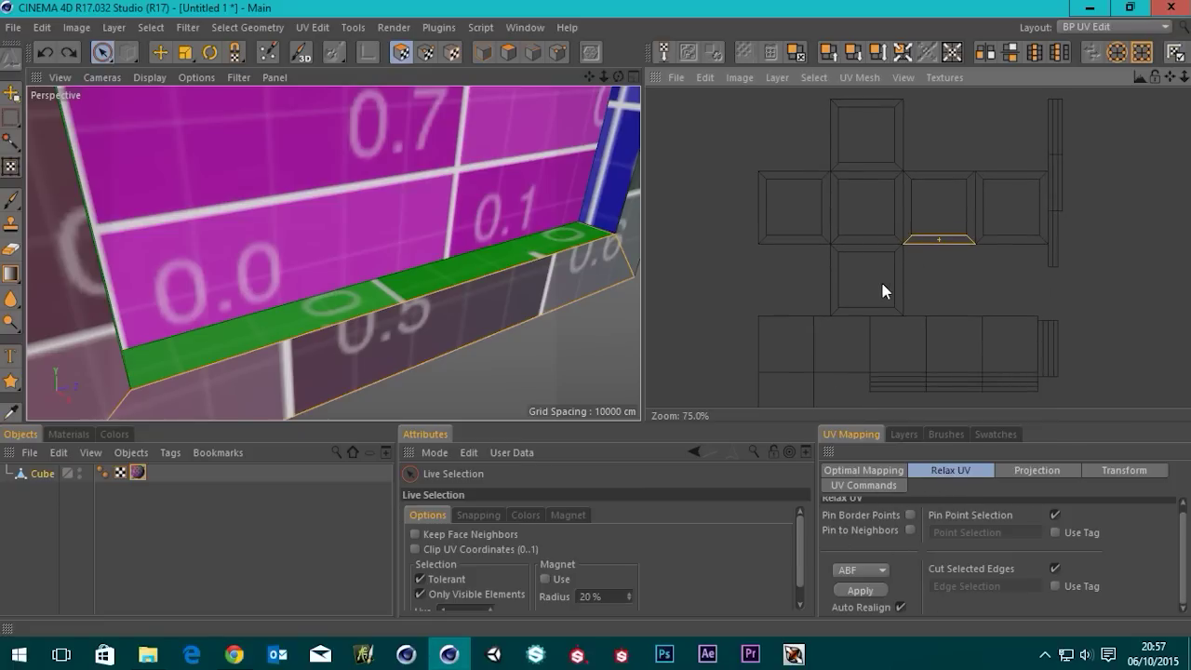
Select all of the crate's UV polygons and bring most of the crate back into view.
{"action": "key", "text": "ctrl+a"}
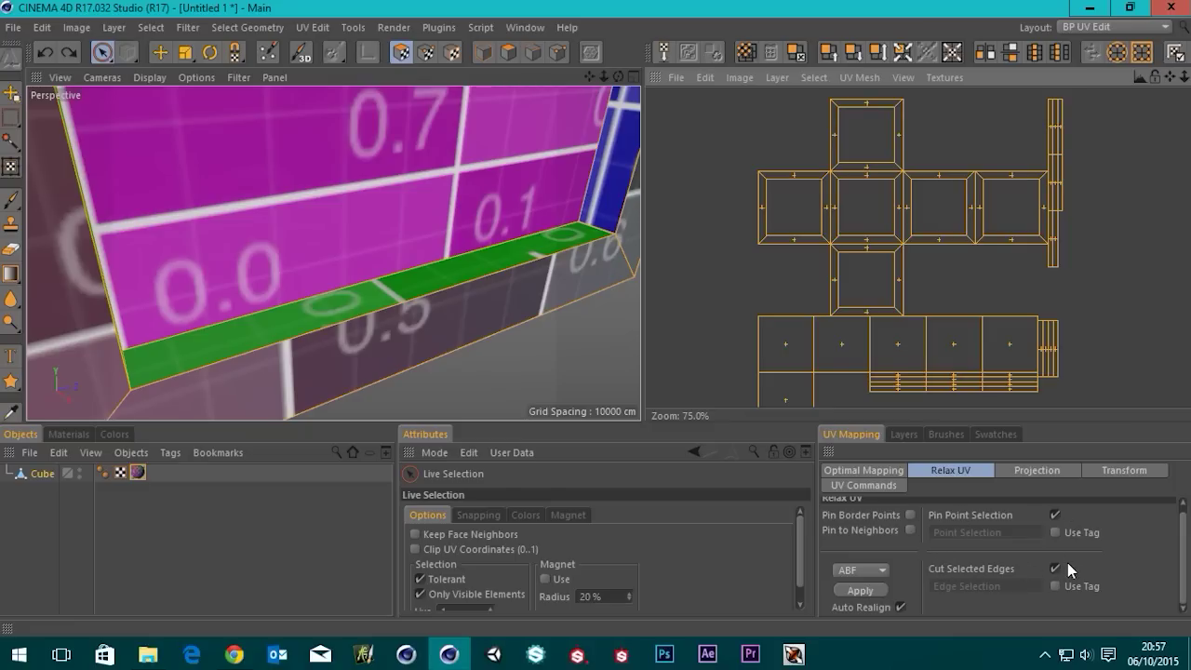
{"action": "scroll", "coordinate": [457, 208], "scroll_direction": "down", "scroll_amount": 6}
{"action": "middle_click_drag", "start_coordinate": [445, 174], "coordinate": [397, 285], "text": "alt"}
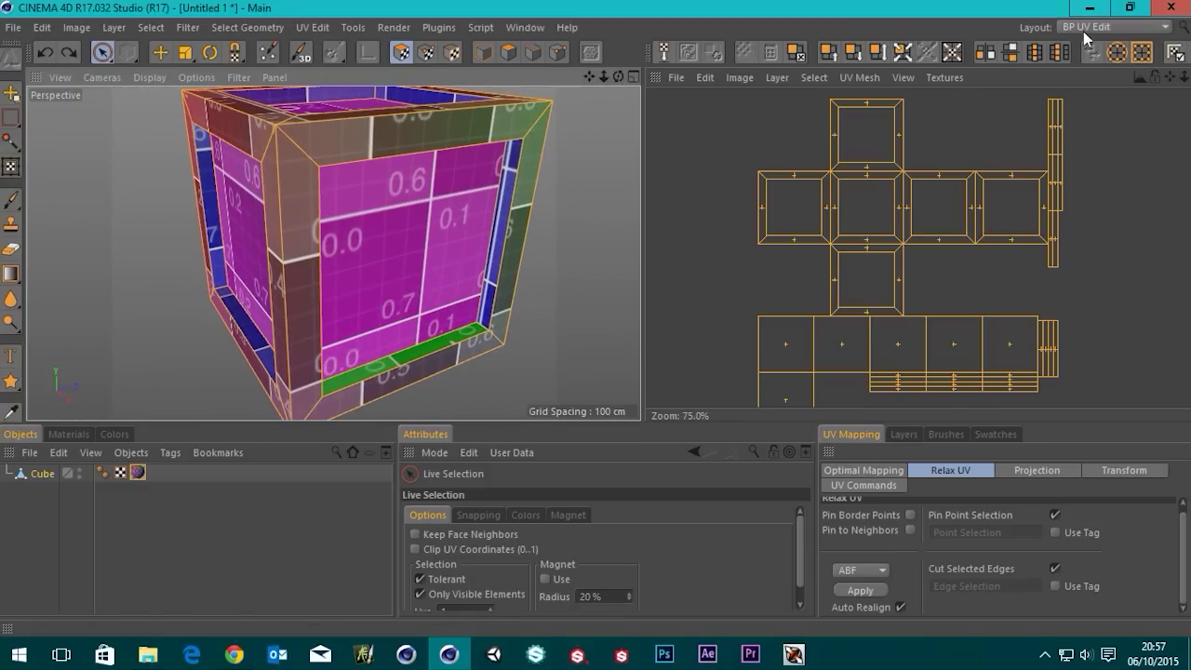
Delete the Mat texture tag from the cube and switch to the Standard layout.
{"action": "left_click", "coordinate": [138, 475]}
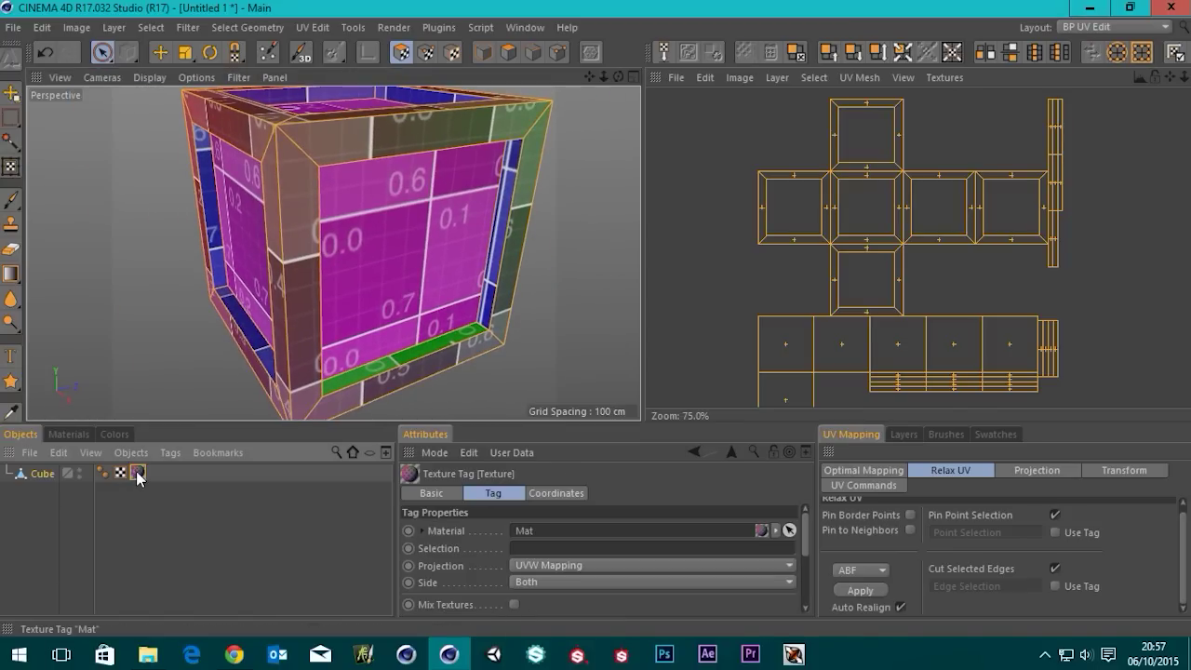
{"action": "key", "text": "Delete"}
{"action": "left_click", "coordinate": [1096, 28]}
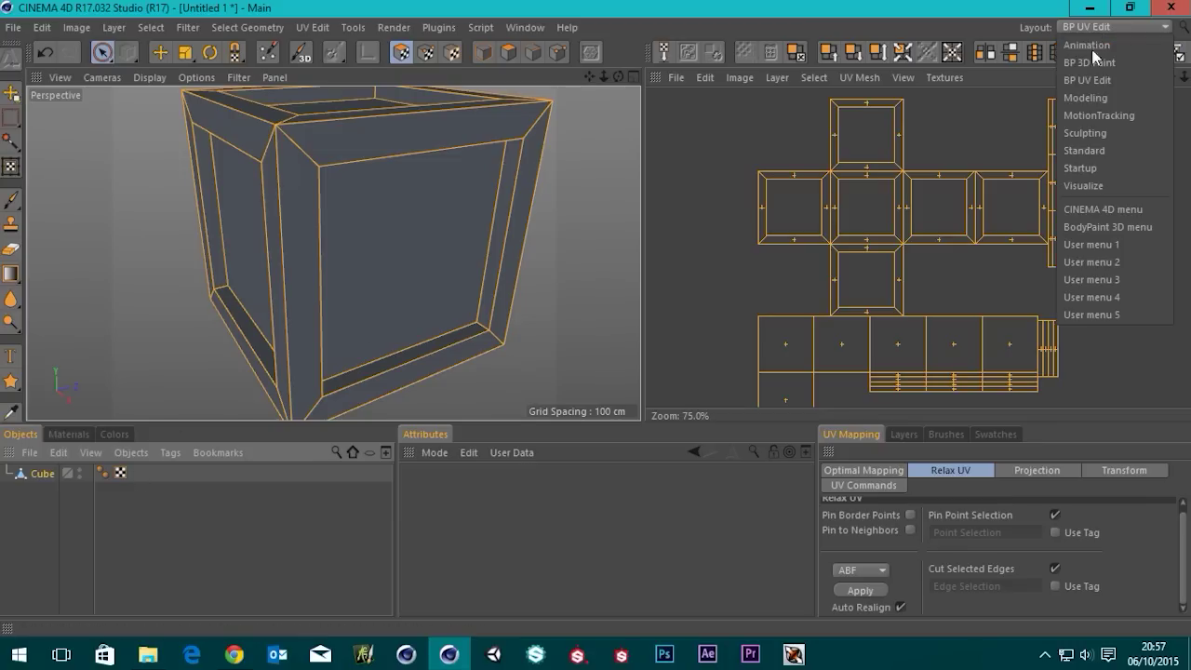
{"action": "left_click", "coordinate": [1084, 149]}
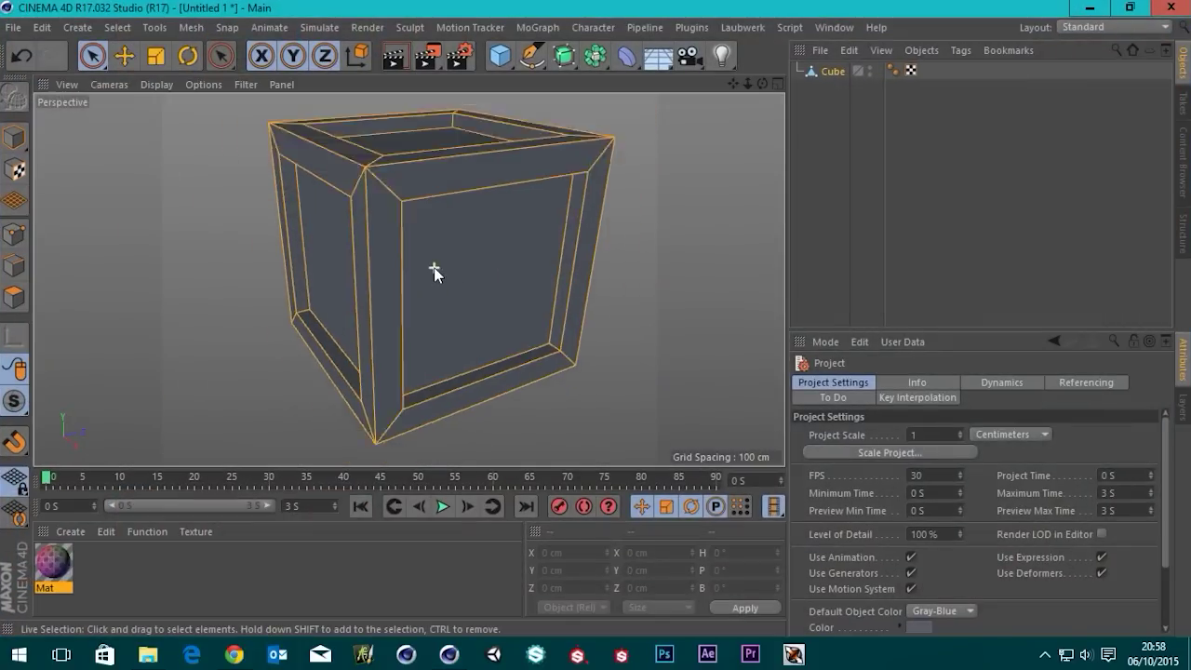
Clear the crate's polygon selection and switch to Point mode with Live Selection active.
{"action": "left_click", "coordinate": [92, 57]}
{"action": "left_click", "coordinate": [228, 264]}
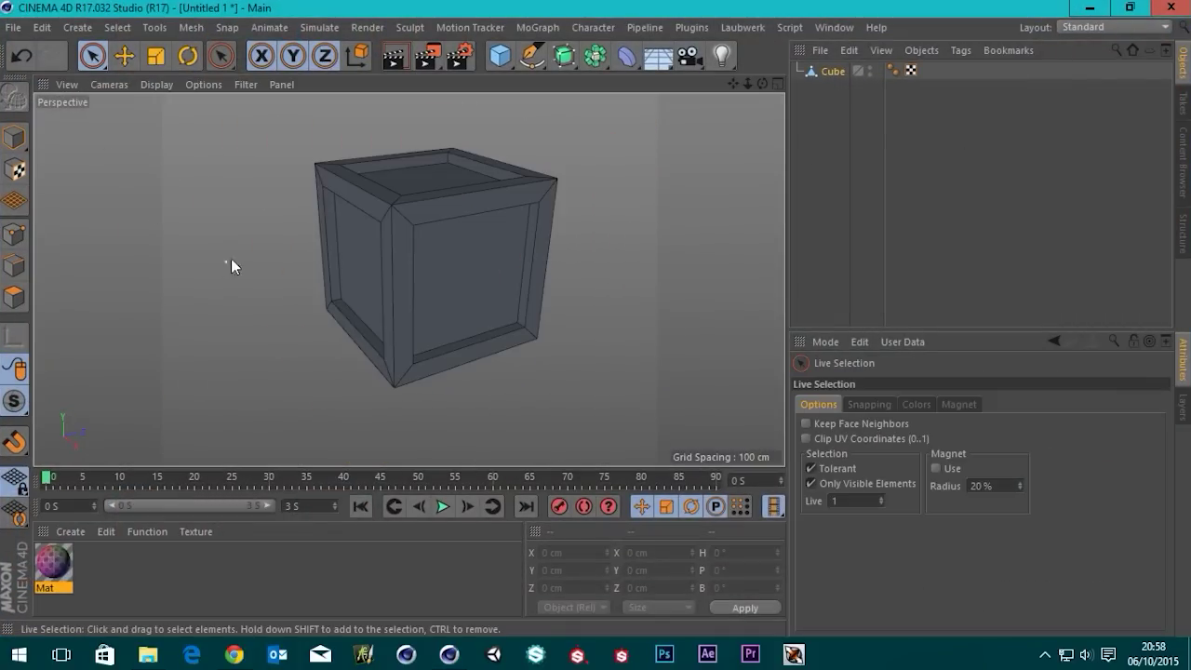
{"action": "left_click", "coordinate": [18, 238]}
{"action": "left_click_drag", "start_coordinate": [354, 354], "coordinate": [456, 224], "text": "alt"}
{"action": "left_click_drag", "start_coordinate": [410, 175], "coordinate": [383, 271], "text": "alt"}
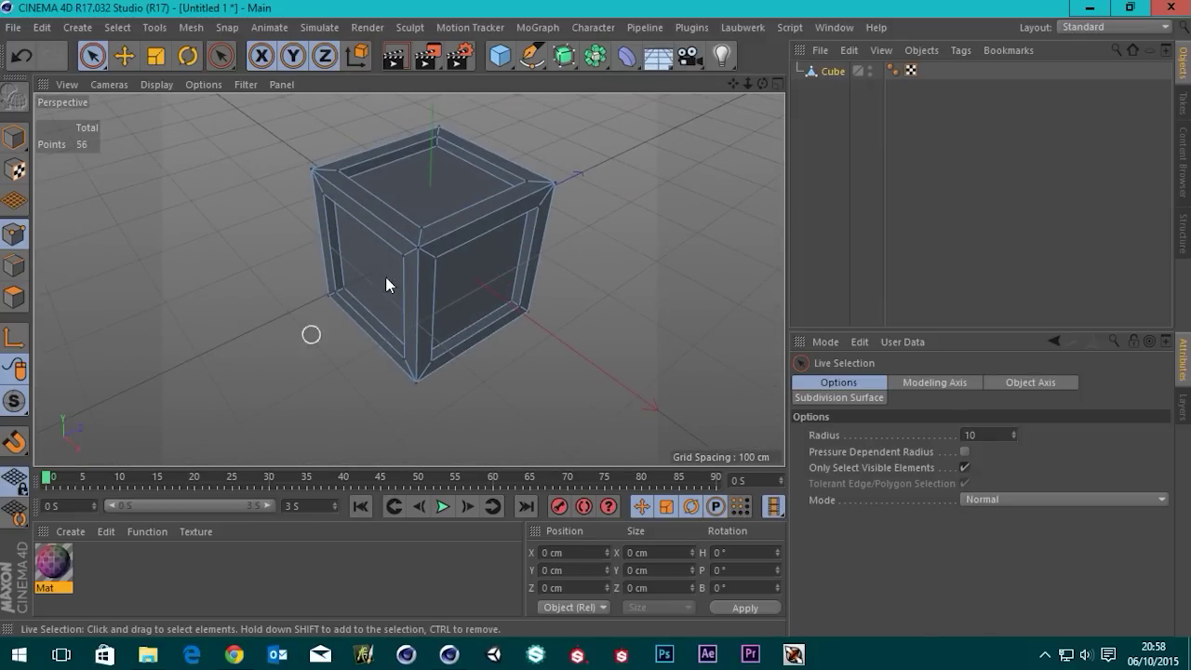
{"action": "left_click_drag", "start_coordinate": [564, 376], "coordinate": [231, 266], "text": "alt"}
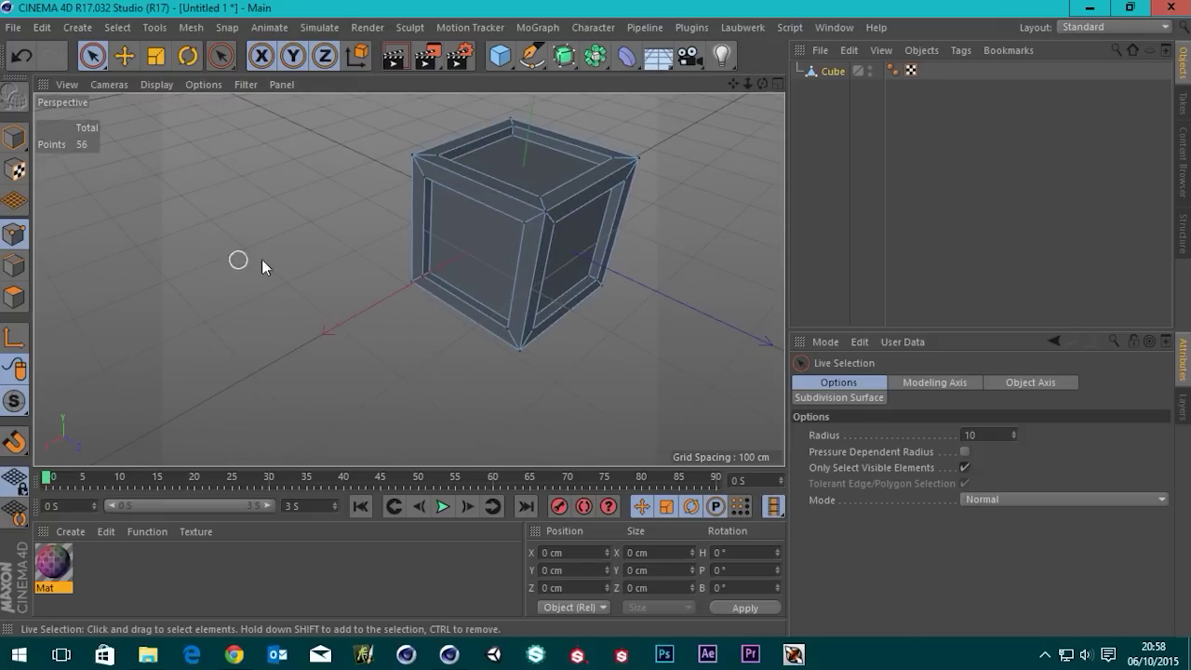
{"action": "left_click_drag", "start_coordinate": [585, 243], "coordinate": [408, 318], "text": "alt"}
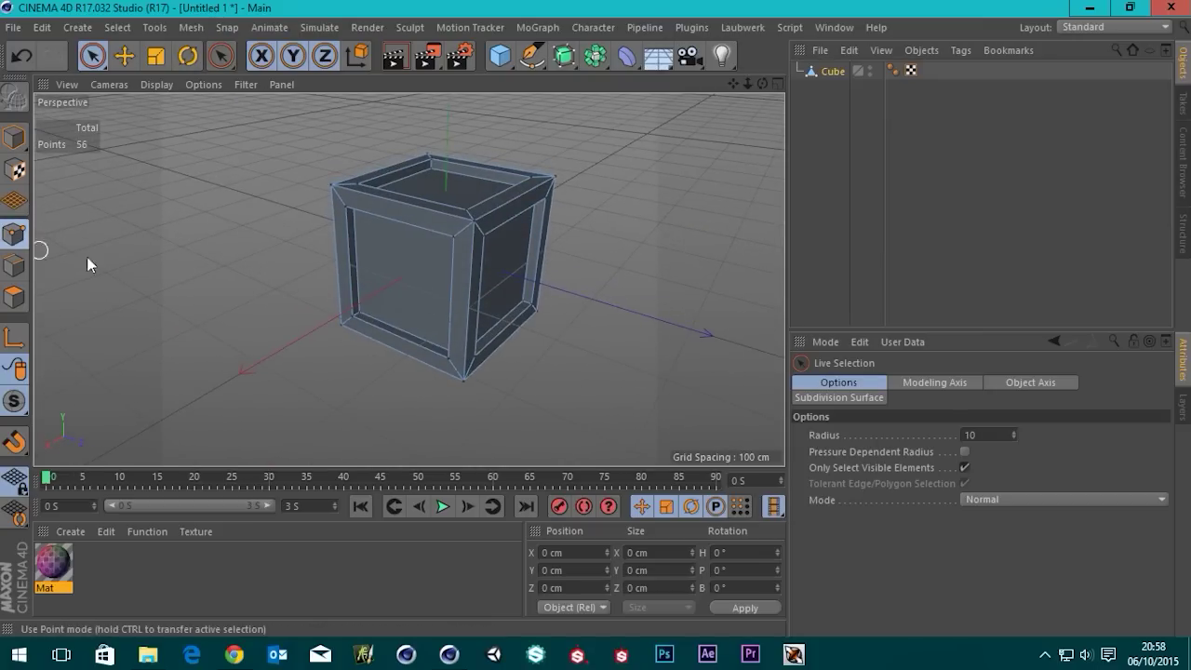
Select the outer and inner frame points at two adjacent corners of the crate's underside.
{"action": "scroll", "coordinate": [434, 357], "scroll_direction": "up", "scroll_amount": 2}
{"action": "scroll", "coordinate": [434, 355], "scroll_direction": "up", "scroll_amount": 3}
{"action": "left_click_drag", "start_coordinate": [455, 384], "coordinate": [456, 233], "text": "alt"}
{"action": "middle_click_drag", "start_coordinate": [445, 404], "coordinate": [410, 280], "text": "alt"}
{"action": "mouse_move", "coordinate": [409, 280]}
{"action": "left_mouse_down", "text": "alt"}
{"action": "mouse_move", "coordinate": [404, 229]}
{"action": "mouse_move", "coordinate": [426, 189]}
{"action": "mouse_move", "coordinate": [409, 291]}
{"action": "left_mouse_up", "text": "alt"}
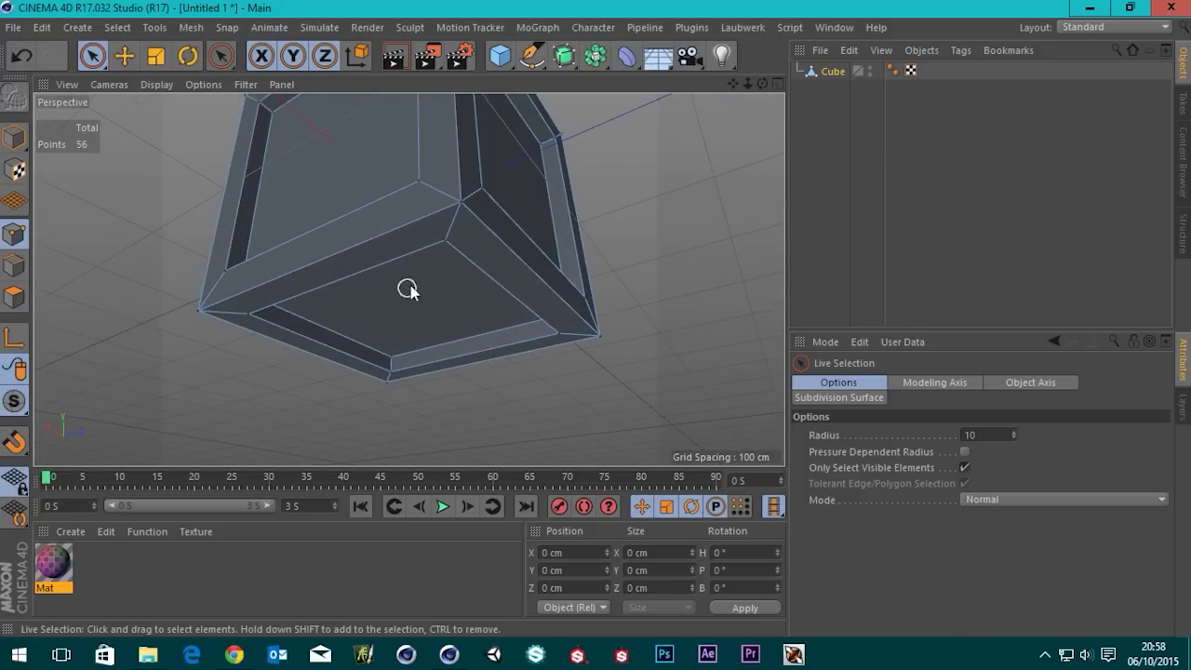
{"action": "left_click", "coordinate": [460, 205]}
{"action": "left_click_drag", "start_coordinate": [333, 274], "coordinate": [574, 257], "text": "alt"}
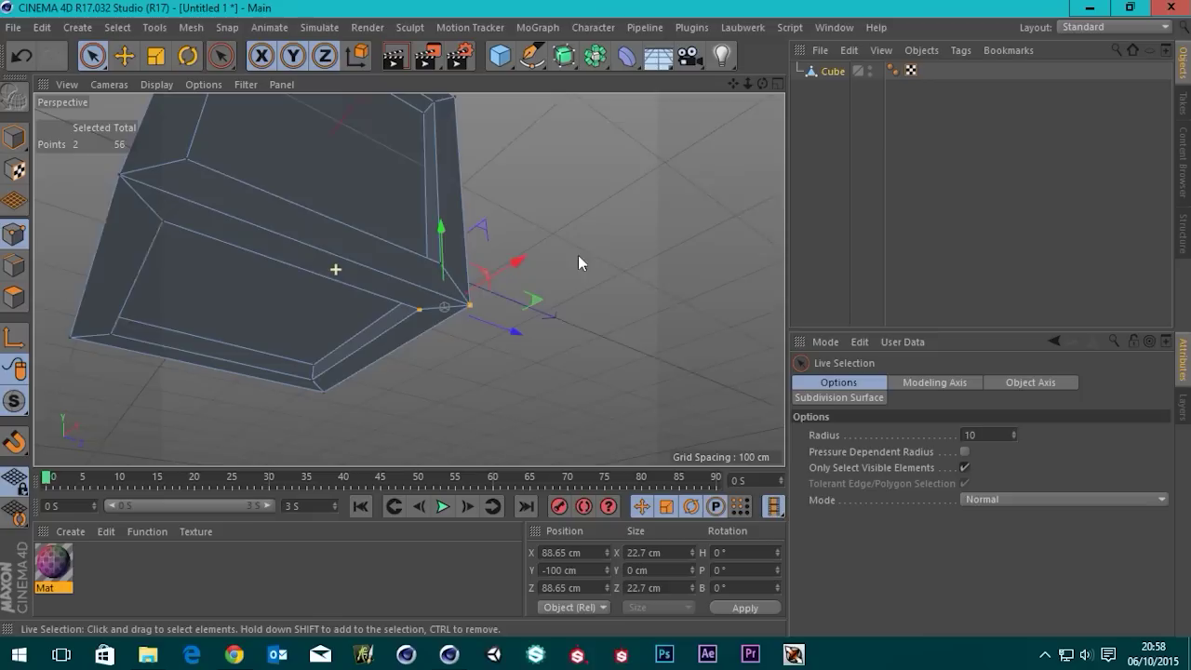
{"action": "left_click_drag", "start_coordinate": [293, 217], "coordinate": [493, 239], "text": "alt"}
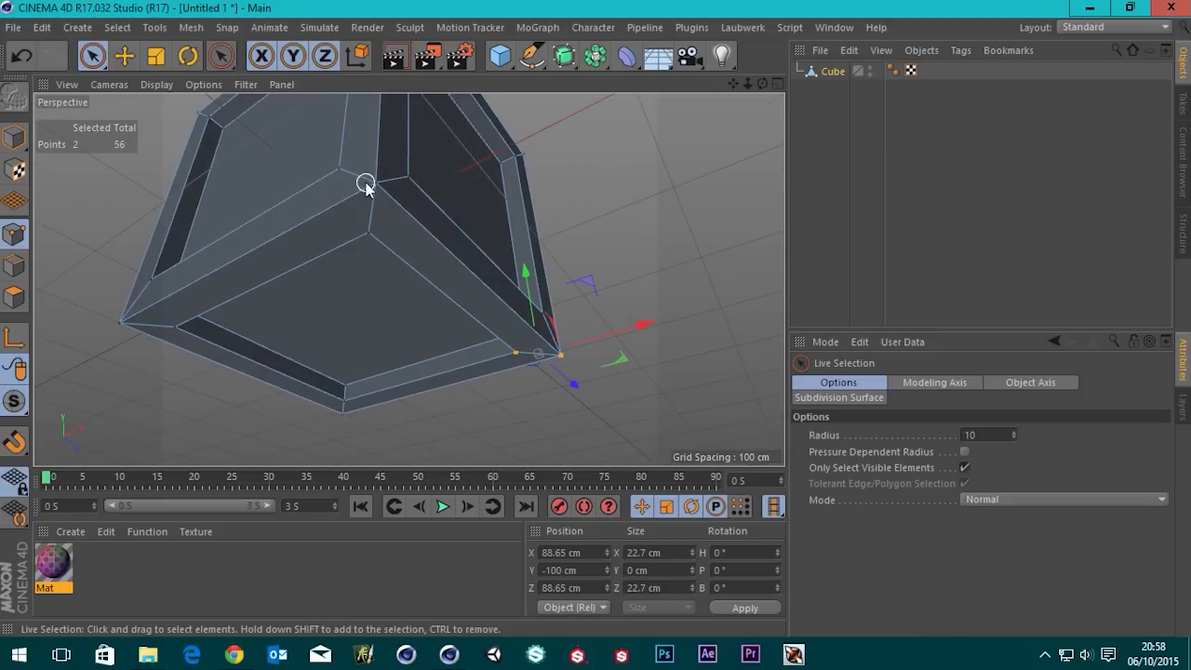
{"action": "left_click_drag", "start_coordinate": [271, 226], "coordinate": [576, 231], "text": "alt"}
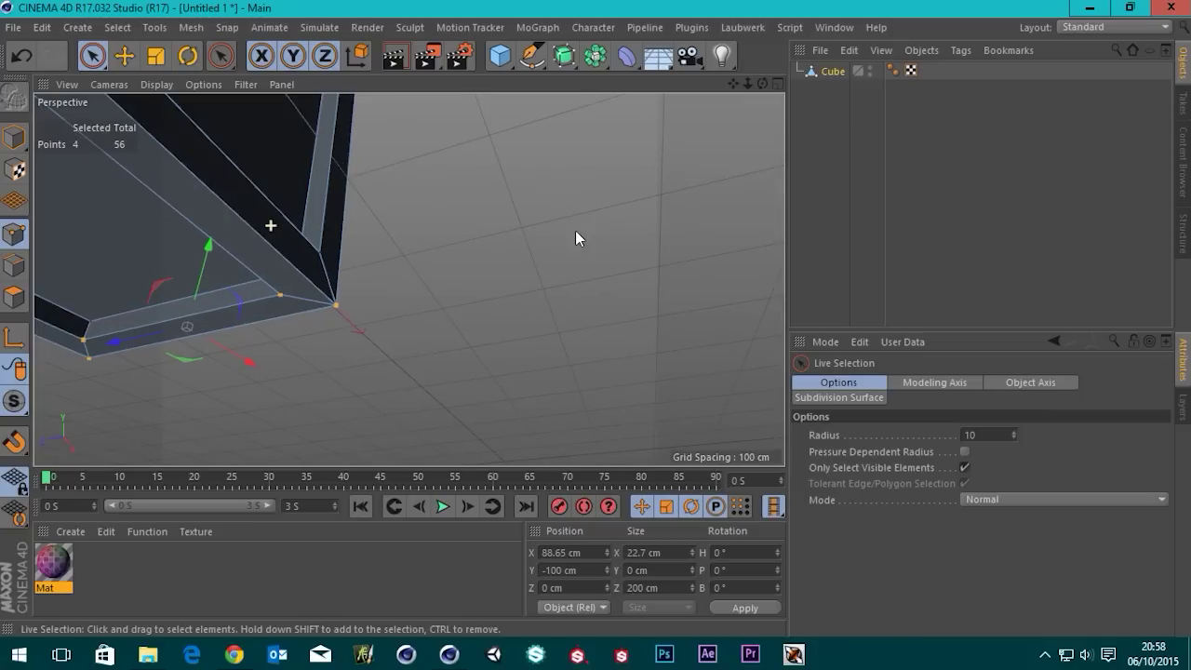
Add the outer and inner frame points at the underside's remaining two corners to the selection.
{"action": "left_click_drag", "start_coordinate": [226, 195], "coordinate": [516, 363], "text": "alt"}
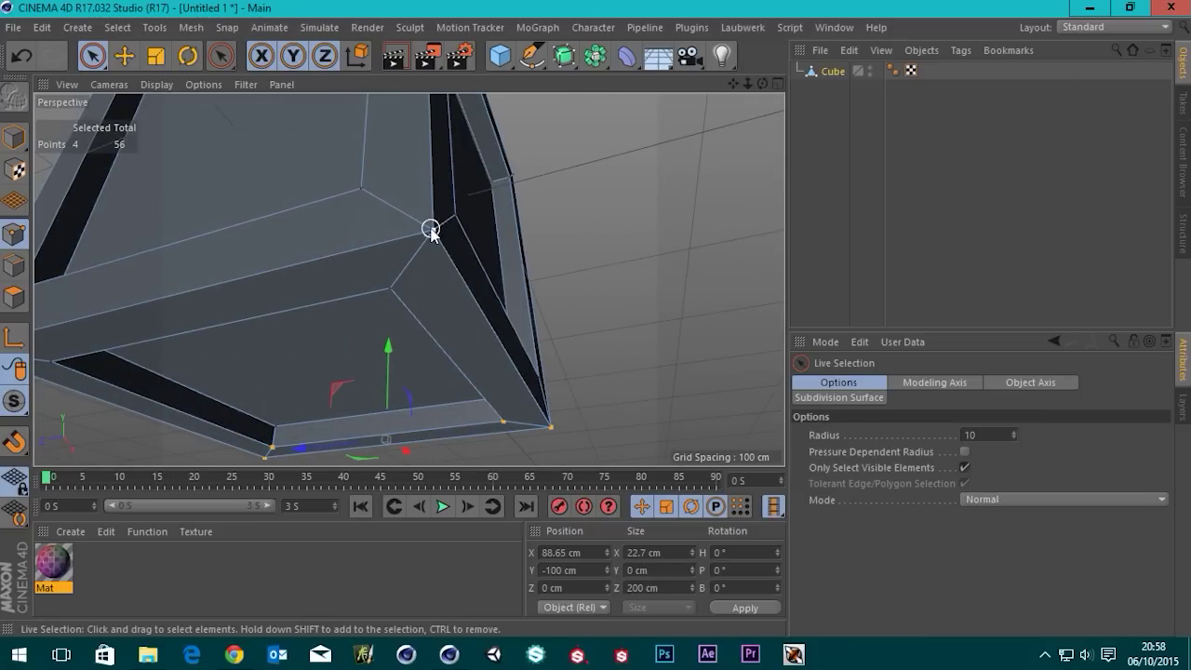
{"action": "left_click_drag", "start_coordinate": [385, 295], "coordinate": [386, 297], "text": "shift"}
{"action": "left_click_drag", "start_coordinate": [223, 250], "coordinate": [407, 244], "text": "alt"}
{"action": "left_click_drag", "start_coordinate": [146, 279], "coordinate": [394, 171], "text": "alt"}
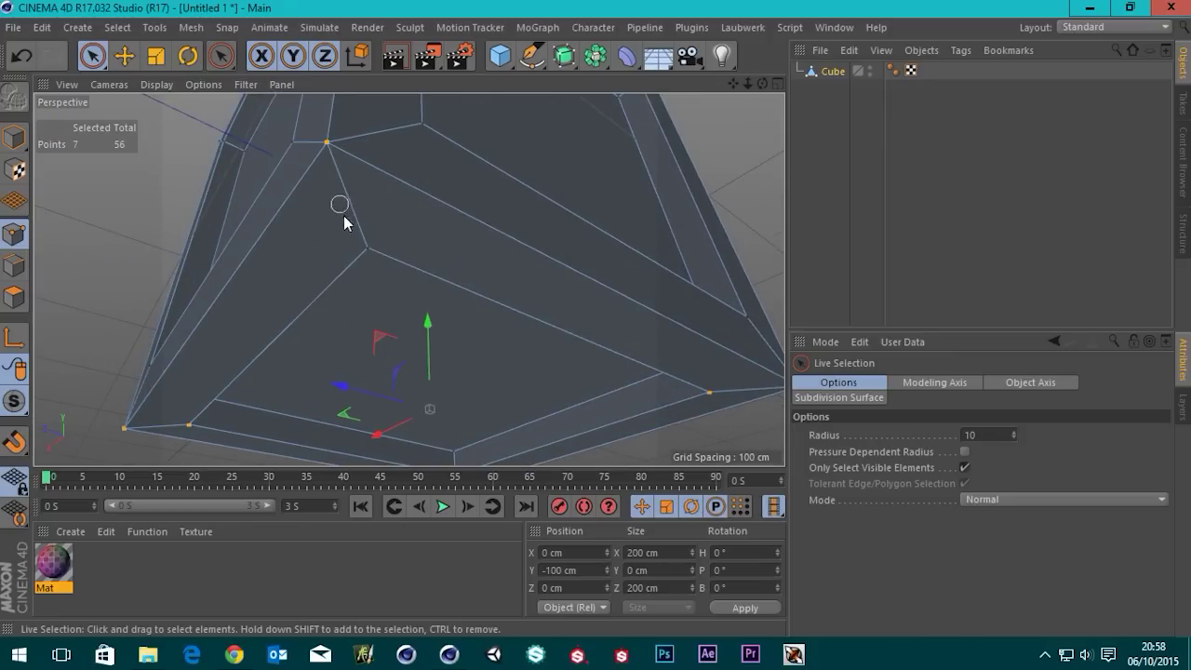
{"action": "scroll", "coordinate": [448, 255], "scroll_direction": "down", "scroll_amount": 4}
{"action": "left_click_drag", "start_coordinate": [469, 310], "coordinate": [510, 412], "text": "alt"}
{"action": "scroll", "coordinate": [480, 305], "scroll_direction": "down", "scroll_amount": 5}
{"action": "left_click_drag", "start_coordinate": [519, 188], "coordinate": [479, 251], "text": "alt"}
{"action": "left_click_drag", "start_coordinate": [506, 198], "coordinate": [442, 254], "text": "alt"}
{"action": "scroll", "coordinate": [451, 253], "scroll_direction": "up", "scroll_amount": 4}
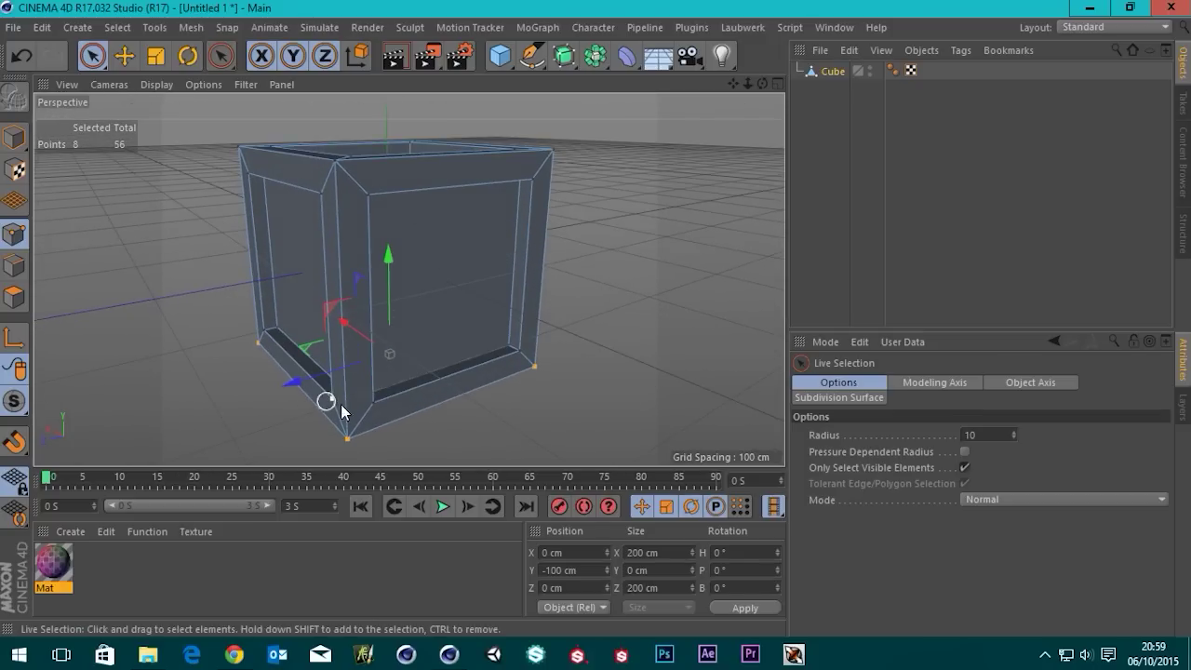
Switch from Point mode to Edge mode and select the crate's four outer vertical corner edges.
{"action": "left_click", "coordinate": [13, 267]}
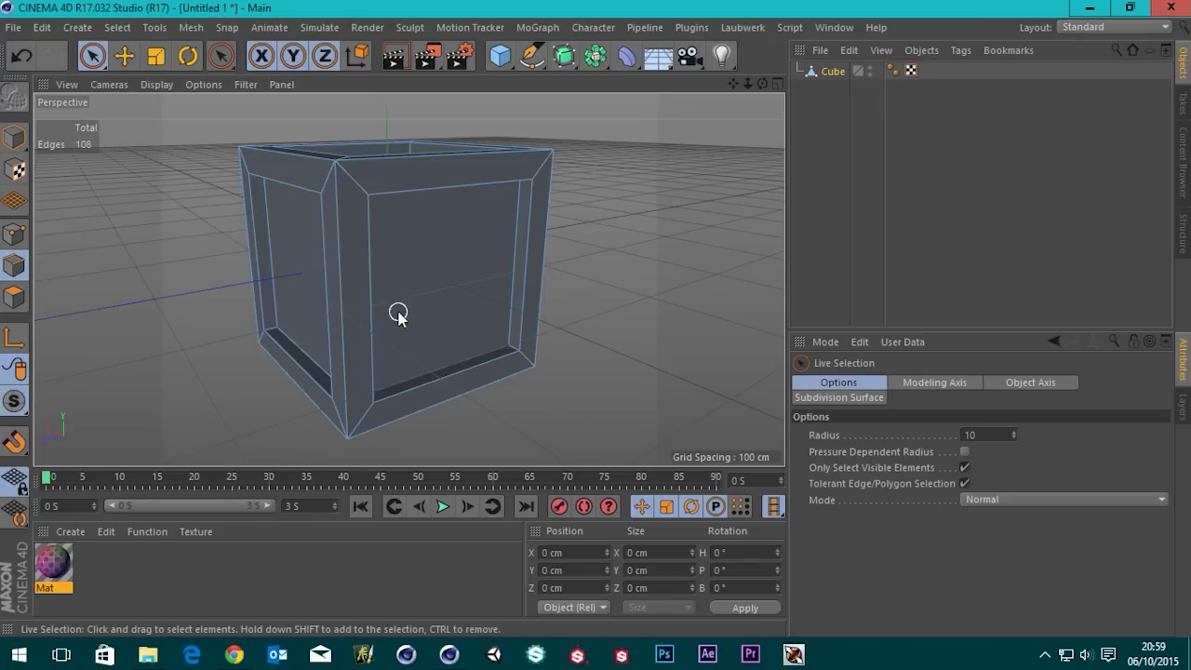
{"action": "left_click_drag", "start_coordinate": [387, 331], "coordinate": [465, 234], "text": "alt"}
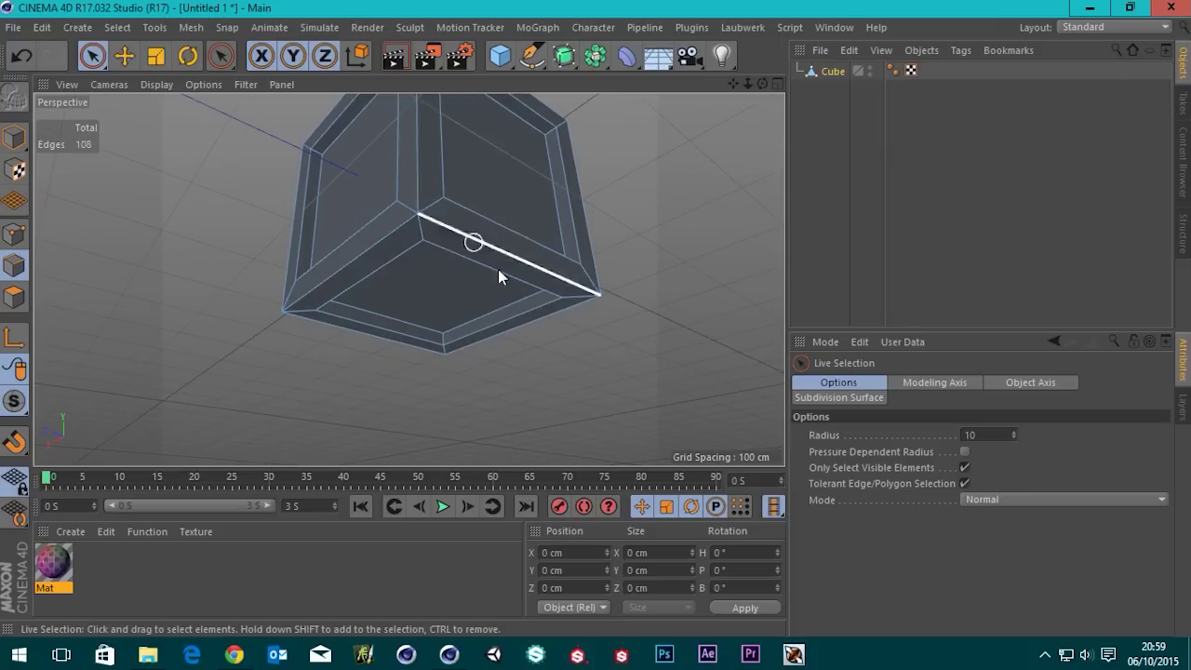
{"action": "left_click", "coordinate": [13, 234]}
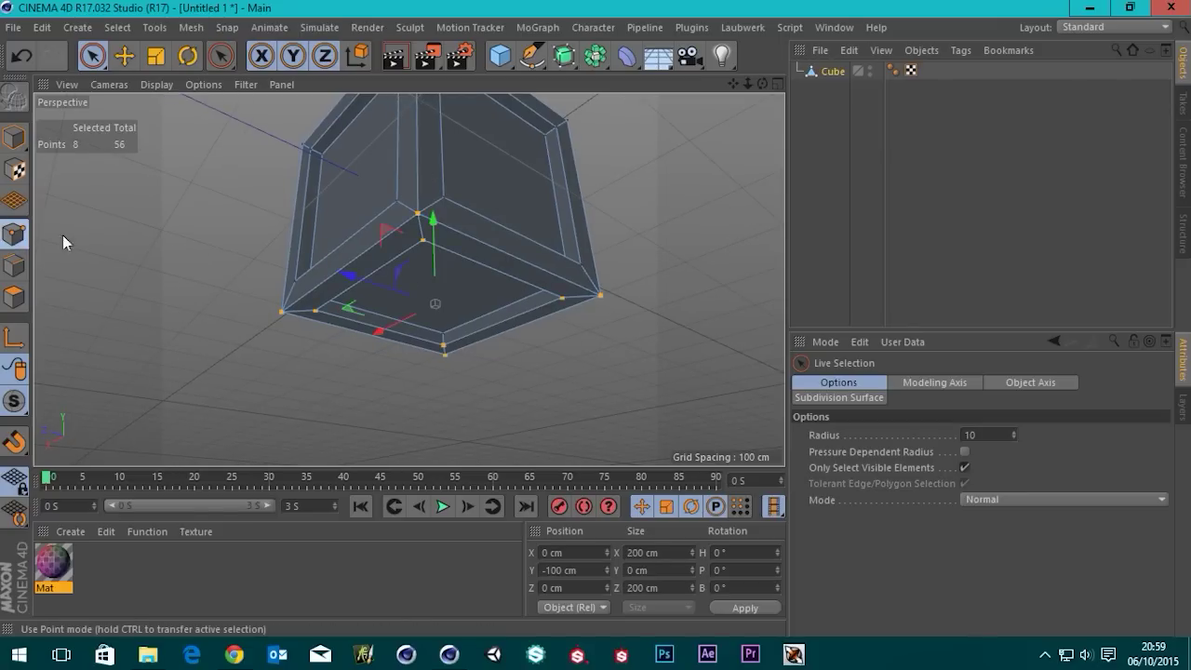
{"action": "left_click", "coordinate": [13, 268]}
{"action": "left_click_drag", "start_coordinate": [381, 181], "coordinate": [404, 391], "text": "alt"}
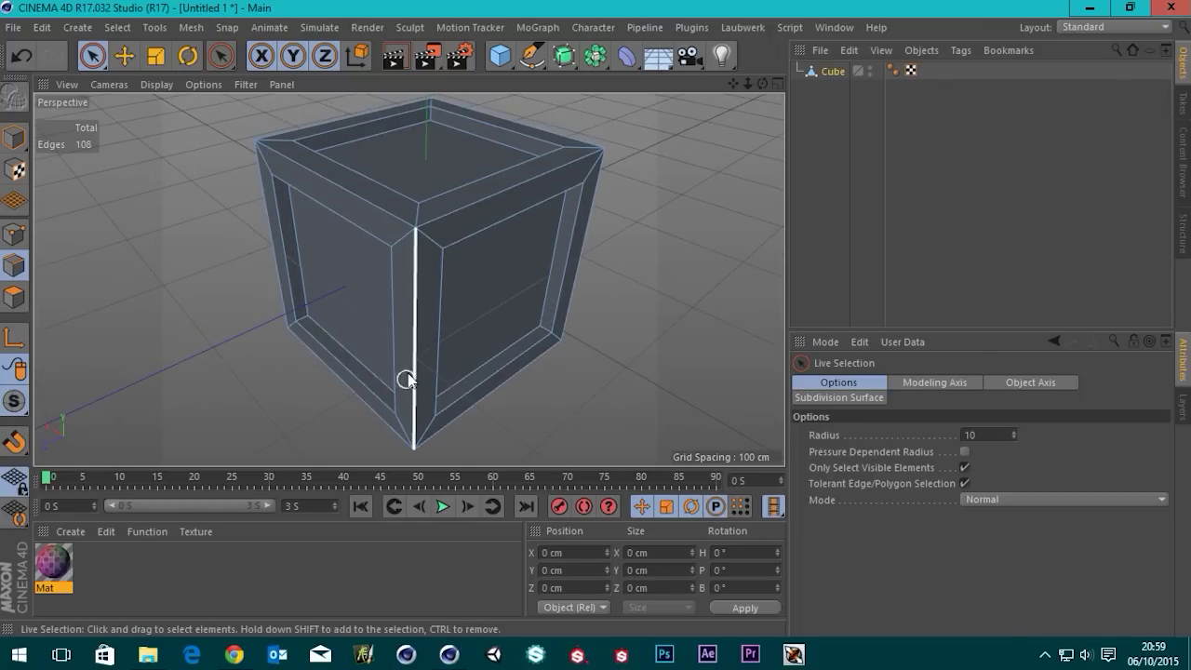
{"action": "left_click", "coordinate": [413, 360]}
{"action": "left_click_drag", "start_coordinate": [300, 333], "coordinate": [558, 307], "text": "alt"}
{"action": "left_click", "coordinate": [454, 327], "text": "shift"}
{"action": "left_click_drag", "start_coordinate": [438, 333], "coordinate": [387, 348], "text": "alt"}
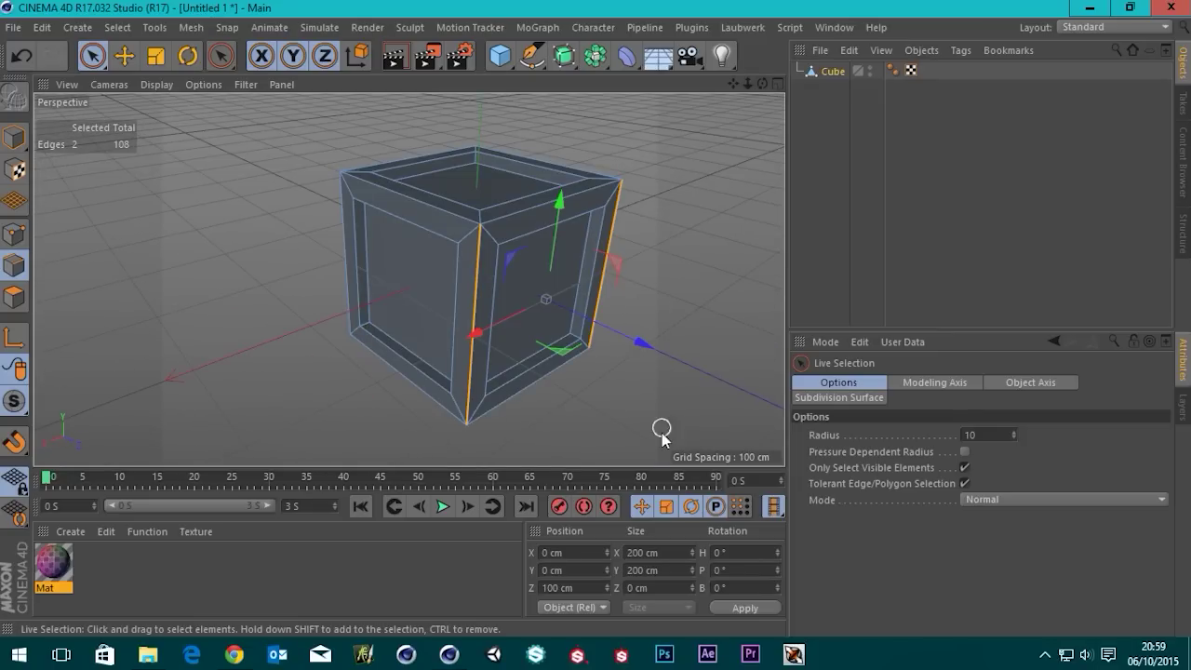
{"action": "mouse_move", "coordinate": [309, 335]}
{"action": "left_mouse_down", "text": "alt"}
{"action": "mouse_move", "coordinate": [439, 311]}
{"action": "mouse_move", "coordinate": [665, 314]}
{"action": "mouse_move", "coordinate": [308, 292]}
{"action": "mouse_move", "coordinate": [287, 255]}
{"action": "mouse_move", "coordinate": [365, 340]}
{"action": "mouse_move", "coordinate": [420, 335]}
{"action": "mouse_move", "coordinate": [354, 323]}
{"action": "mouse_move", "coordinate": [306, 273]}
{"action": "mouse_move", "coordinate": [372, 288]}
{"action": "mouse_move", "coordinate": [354, 239]}
{"action": "mouse_move", "coordinate": [349, 366]}
{"action": "mouse_move", "coordinate": [311, 354]}
{"action": "left_mouse_up", "text": "alt"}
{"action": "left_click", "coordinate": [358, 288], "text": "shift"}
Add three of the top face's outer edges to the edge selection, leaving one side unselected as a hinge.
{"action": "scroll", "coordinate": [349, 367], "scroll_direction": "down", "scroll_amount": 3}
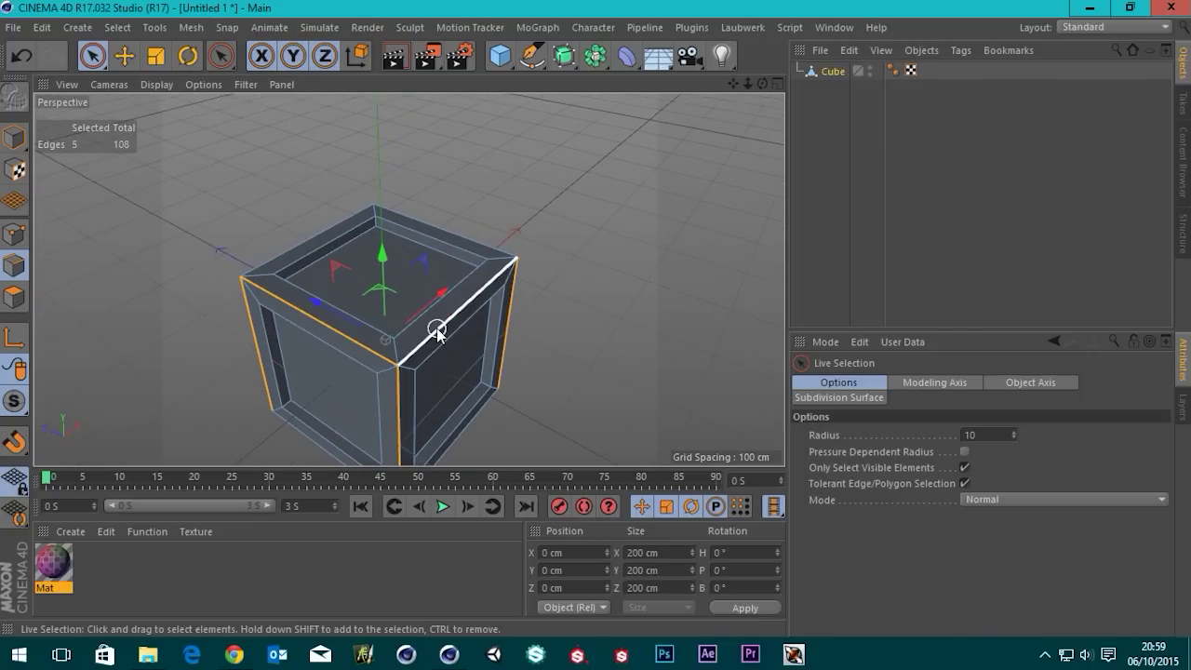
{"action": "left_click_drag", "start_coordinate": [437, 333], "coordinate": [399, 394], "text": "alt"}
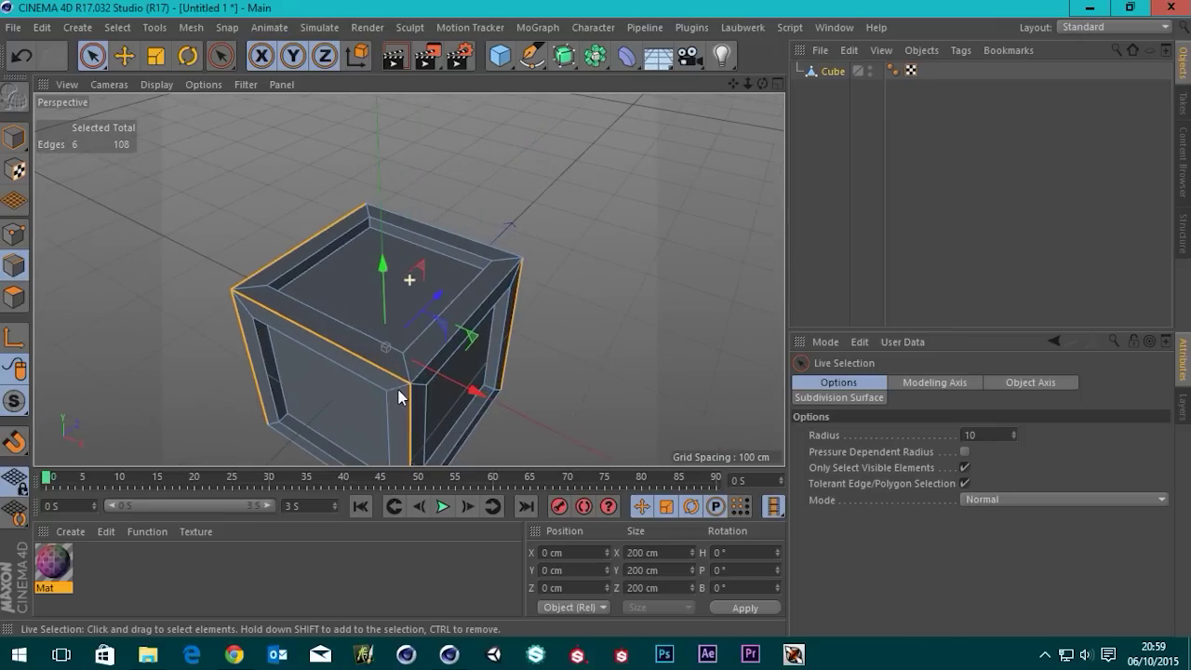
{"action": "left_click", "coordinate": [445, 347]}
{"action": "left_click_drag", "start_coordinate": [490, 332], "coordinate": [448, 279], "text": "alt"}
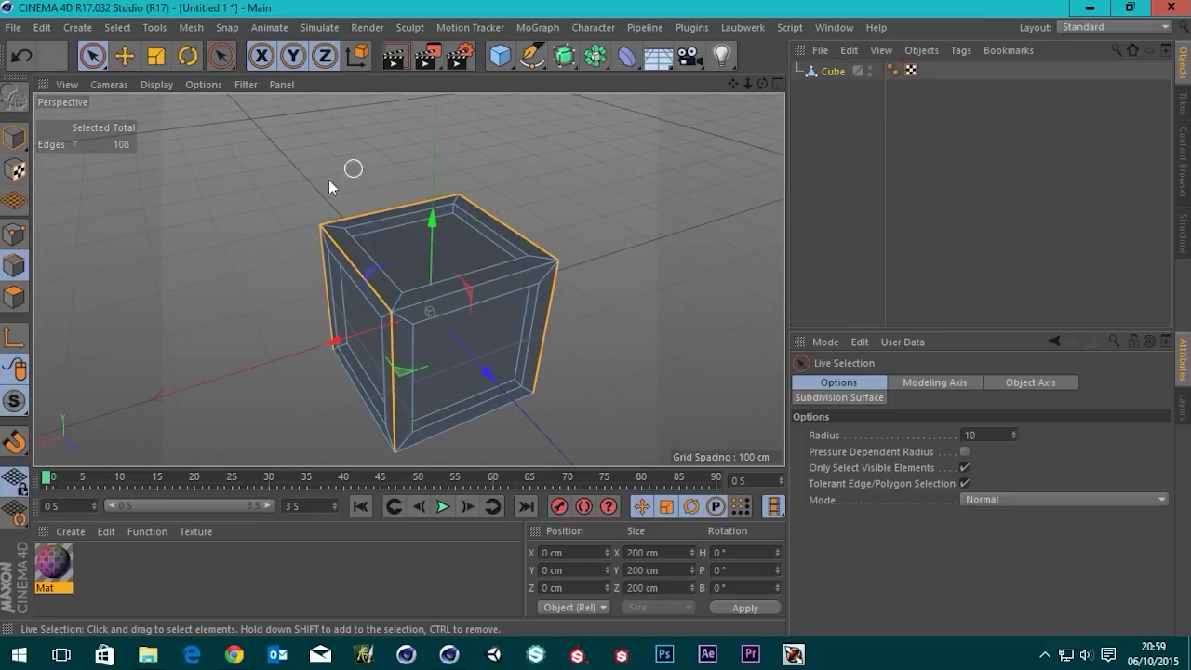
{"action": "left_click_drag", "start_coordinate": [470, 285], "coordinate": [460, 260], "text": "alt"}
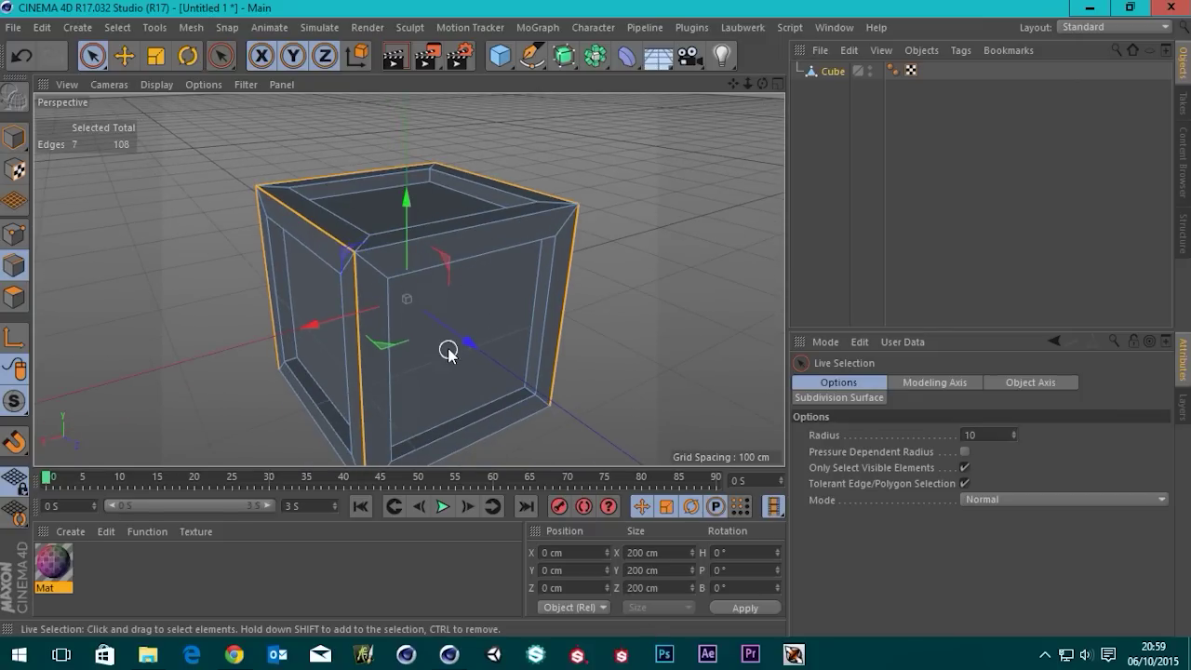
Check the selected seam edges around the crate and switch to the BP UV Edit layout.
{"action": "scroll", "coordinate": [449, 351], "scroll_direction": "down", "scroll_amount": 4}
{"action": "left_click_drag", "start_coordinate": [412, 370], "coordinate": [652, 288], "text": "alt"}
{"action": "left_click_drag", "start_coordinate": [432, 331], "coordinate": [381, 242], "text": "alt"}
{"action": "middle_click_drag", "start_coordinate": [403, 263], "coordinate": [412, 279], "text": "alt"}
{"action": "scroll", "coordinate": [424, 291], "scroll_direction": "up", "scroll_amount": 3}
{"action": "left_click_drag", "start_coordinate": [434, 314], "coordinate": [452, 243], "text": "alt"}
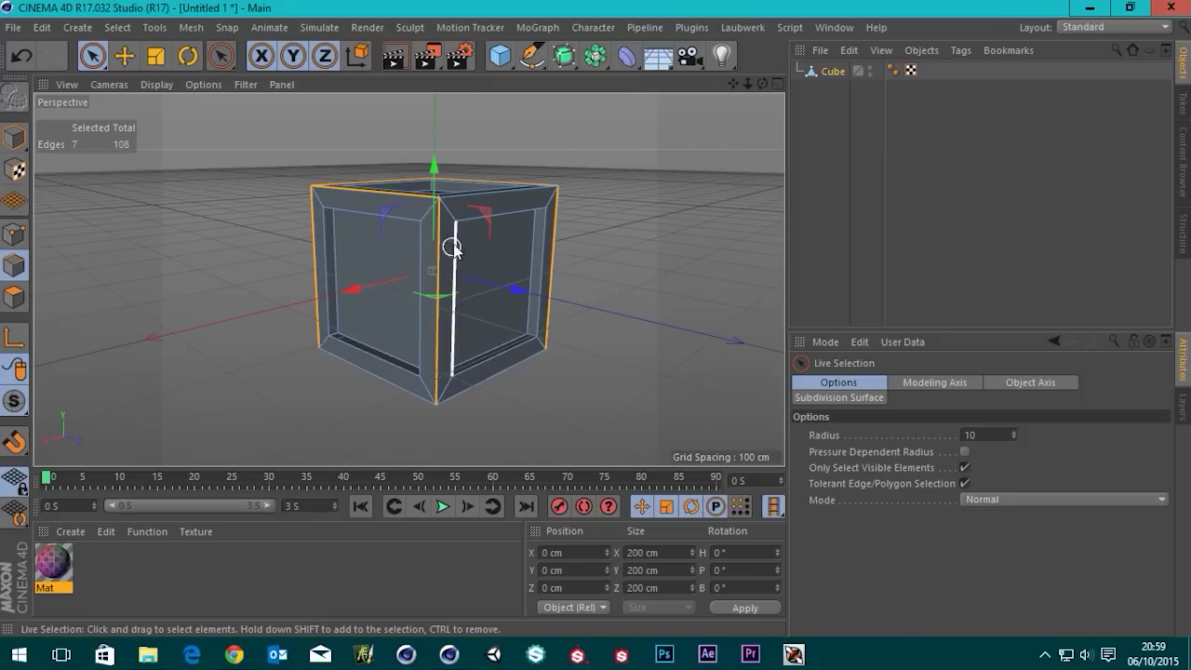
{"action": "left_click", "coordinate": [1069, 25]}
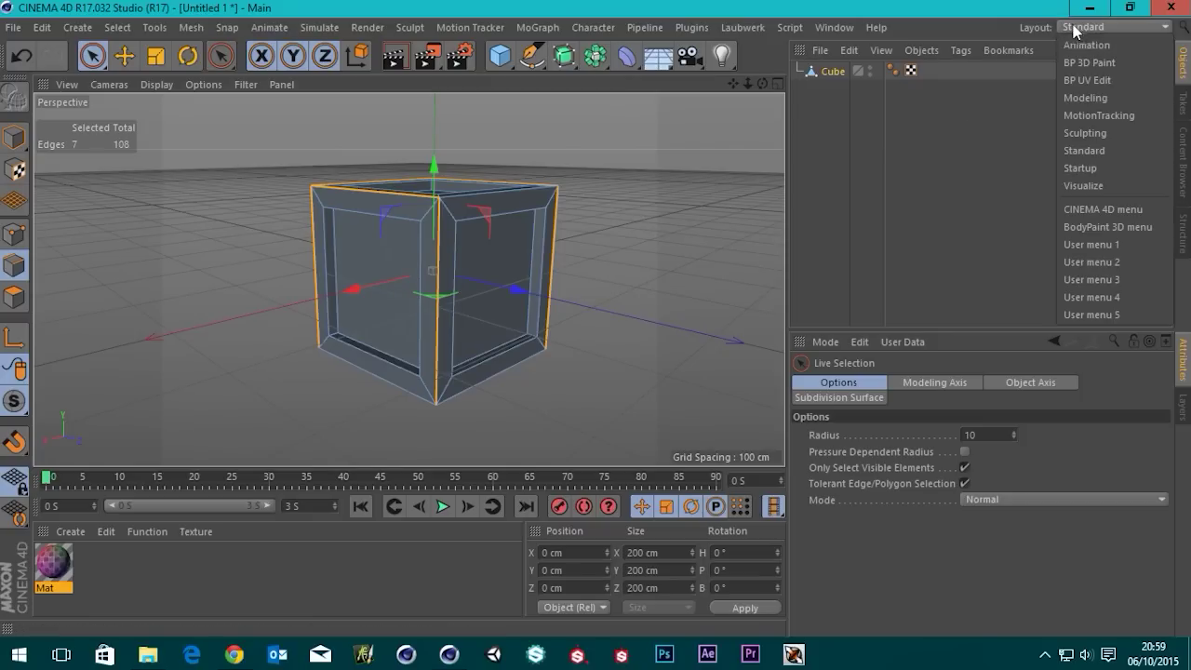
{"action": "left_click", "coordinate": [1080, 82]}
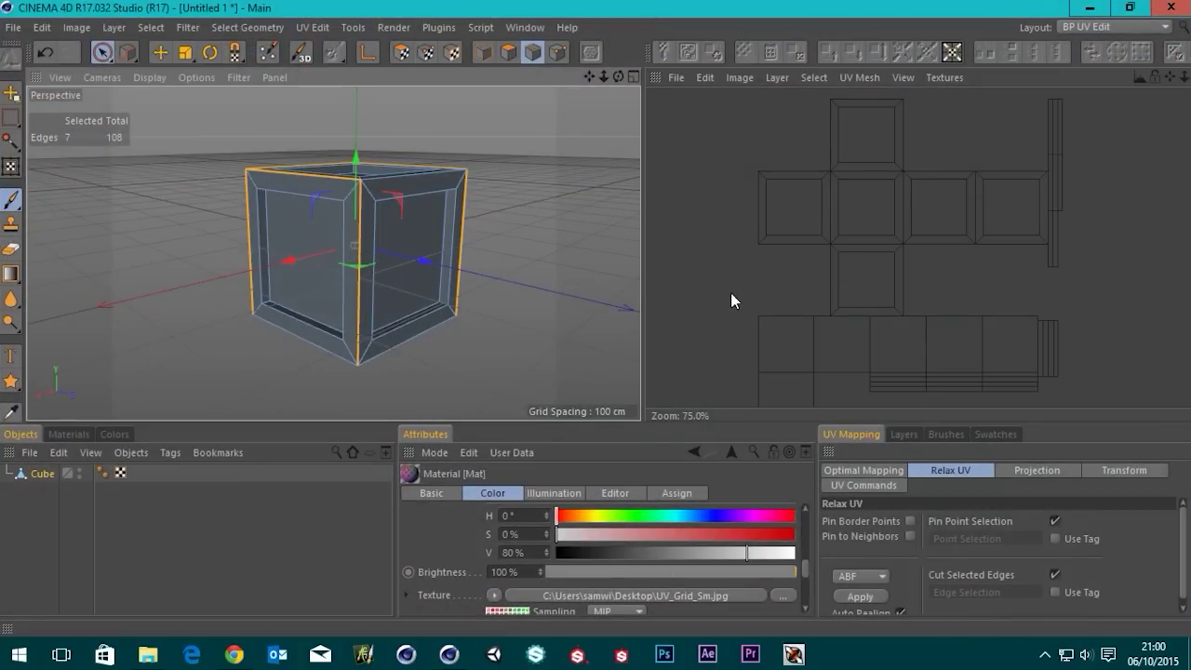
{"action": "middle_click_drag", "start_coordinate": [494, 242], "coordinate": [477, 254], "text": "alt"}
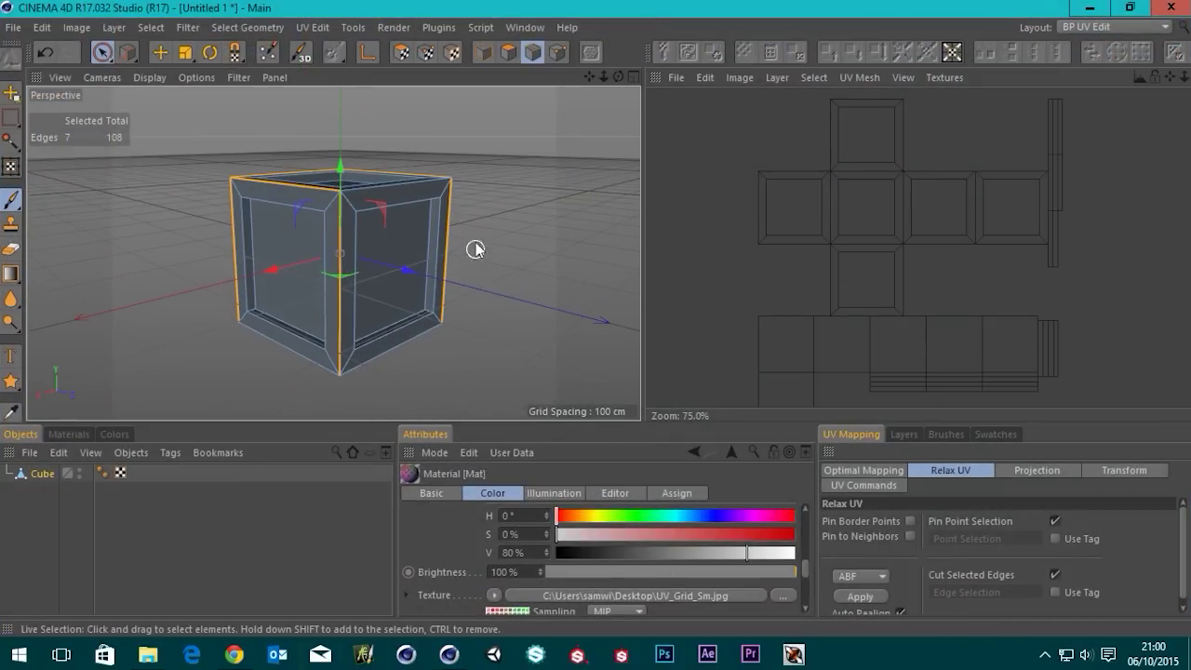
{"action": "left_click_drag", "start_coordinate": [475, 254], "coordinate": [475, 275], "text": "alt"}
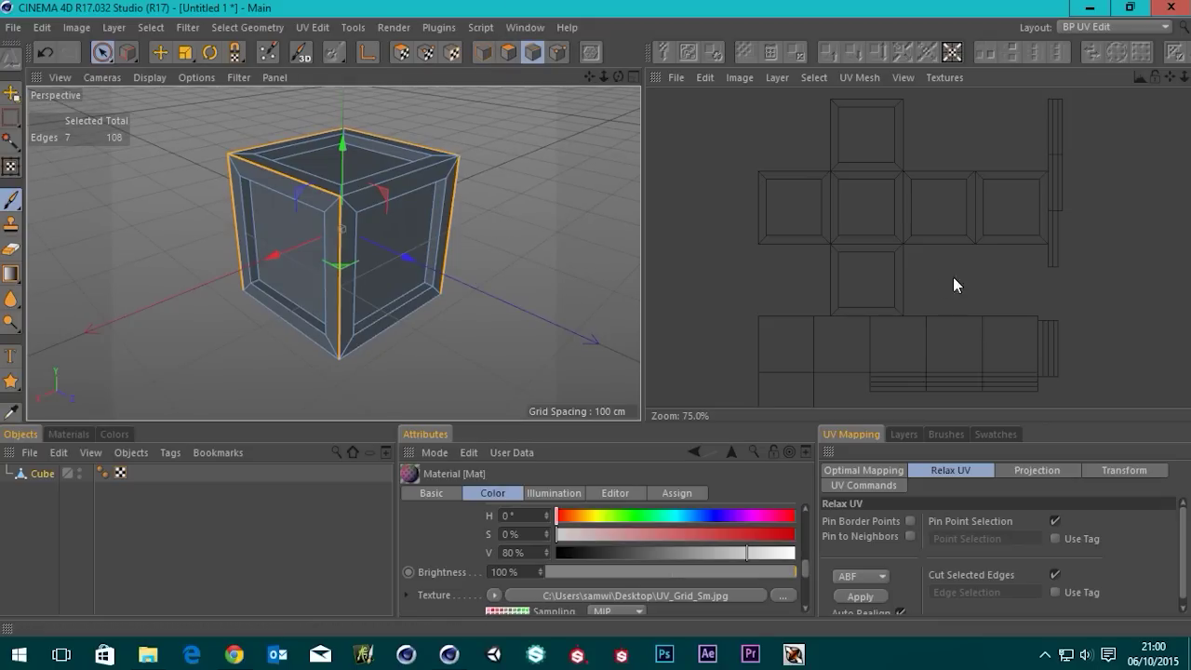
{"action": "scroll", "coordinate": [871, 265], "scroll_direction": "down", "scroll_amount": 4}
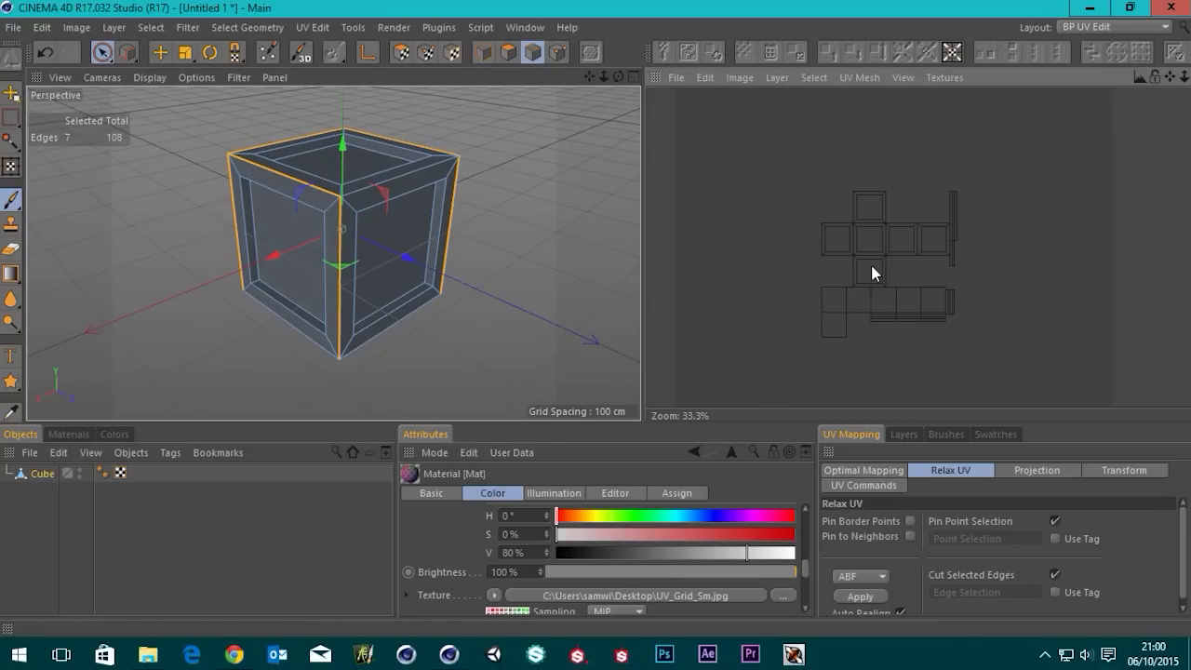
Select all of the crate's UV polygons with Rectangle Selection in UV Polygon mode.
{"action": "left_click", "coordinate": [500, 56]}
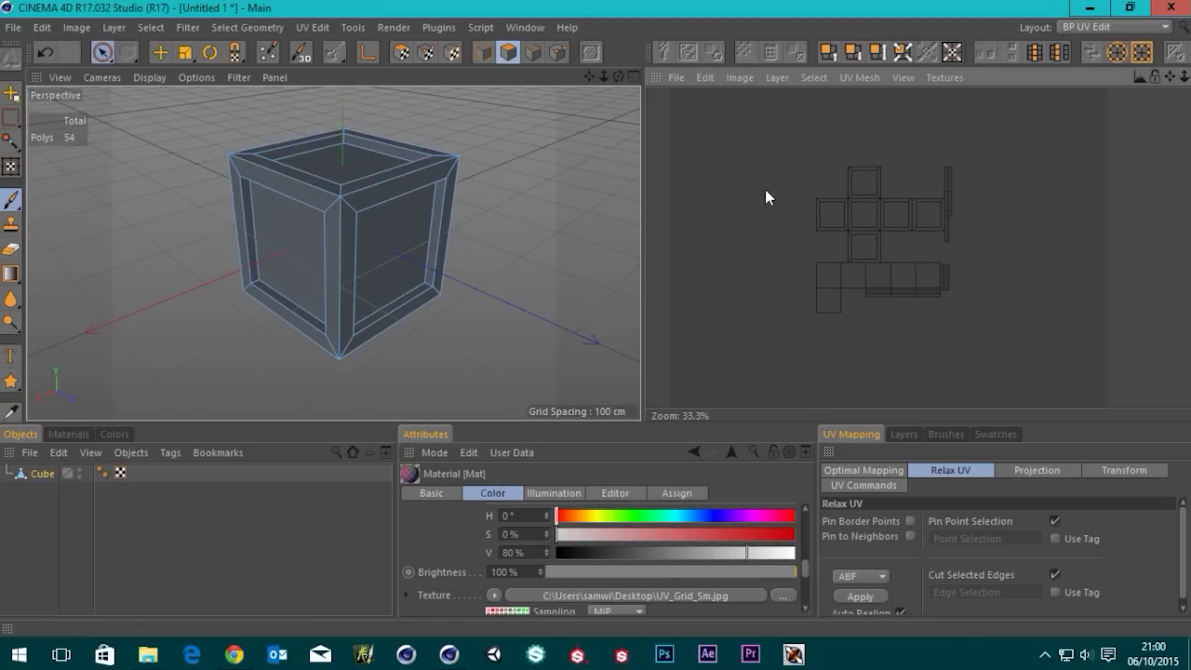
{"action": "left_click", "coordinate": [102, 54]}
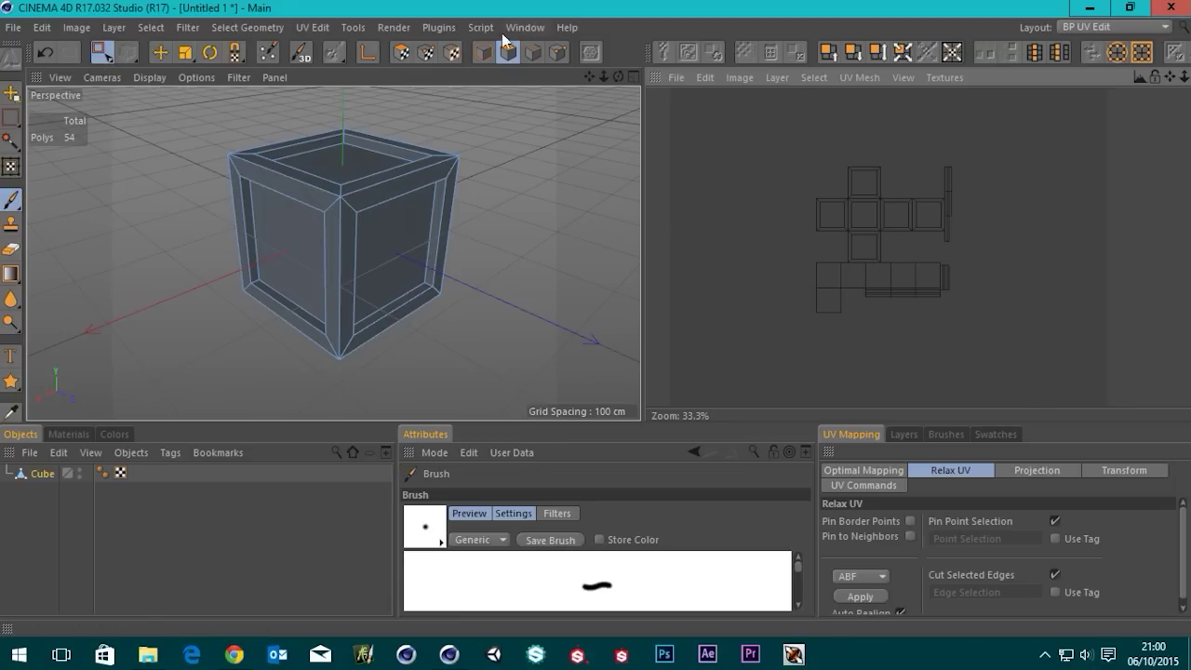
{"action": "left_click", "coordinate": [401, 52]}
{"action": "left_click_drag", "start_coordinate": [776, 127], "coordinate": [1014, 358]}
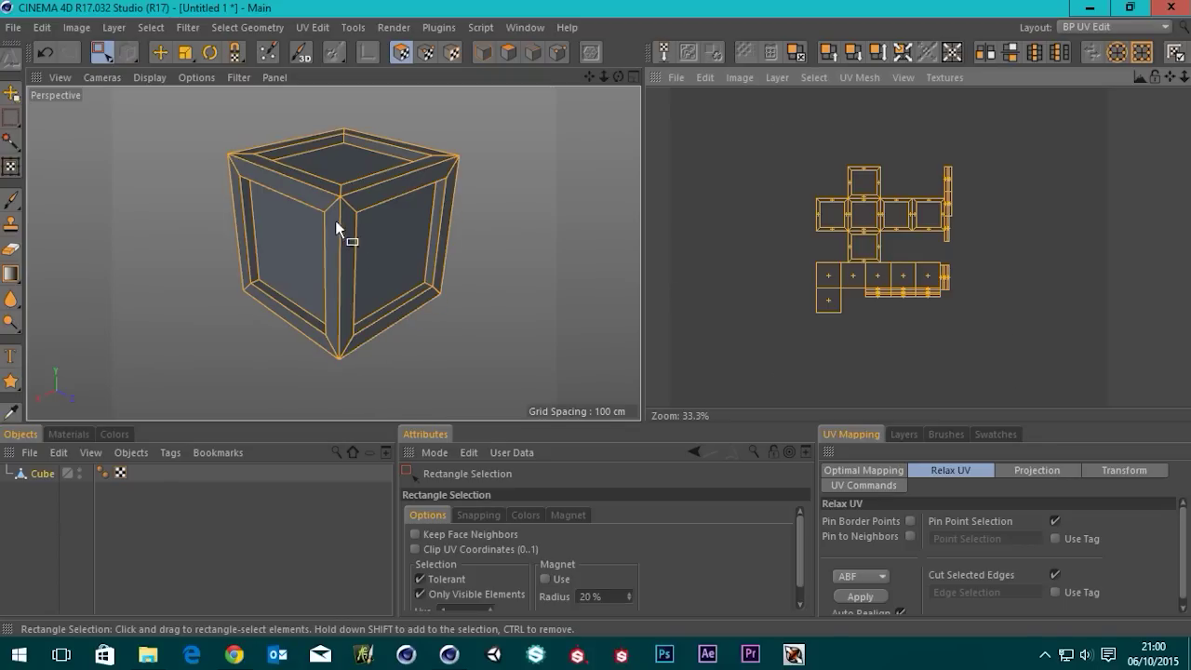
Apply a Frontal projection to the crate's UVs from the maximised Top view.
{"action": "middle_click_drag", "start_coordinate": [332, 217], "coordinate": [338, 224], "text": "alt"}
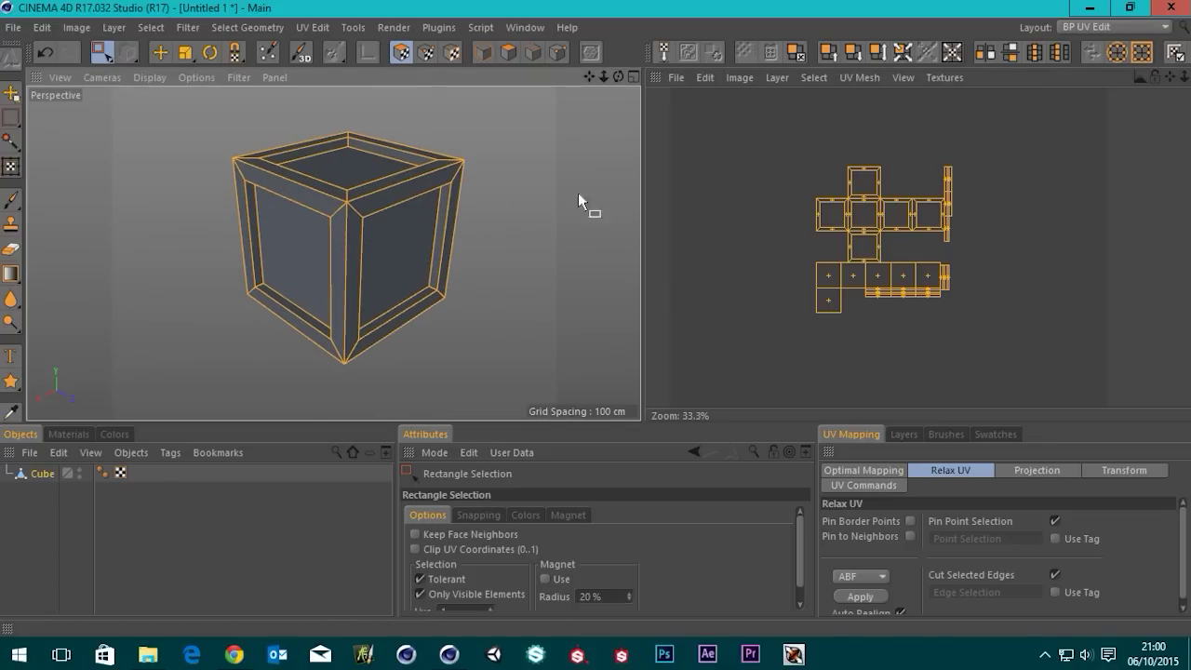
{"action": "middle_click_drag", "start_coordinate": [376, 211], "coordinate": [412, 226], "text": "alt"}
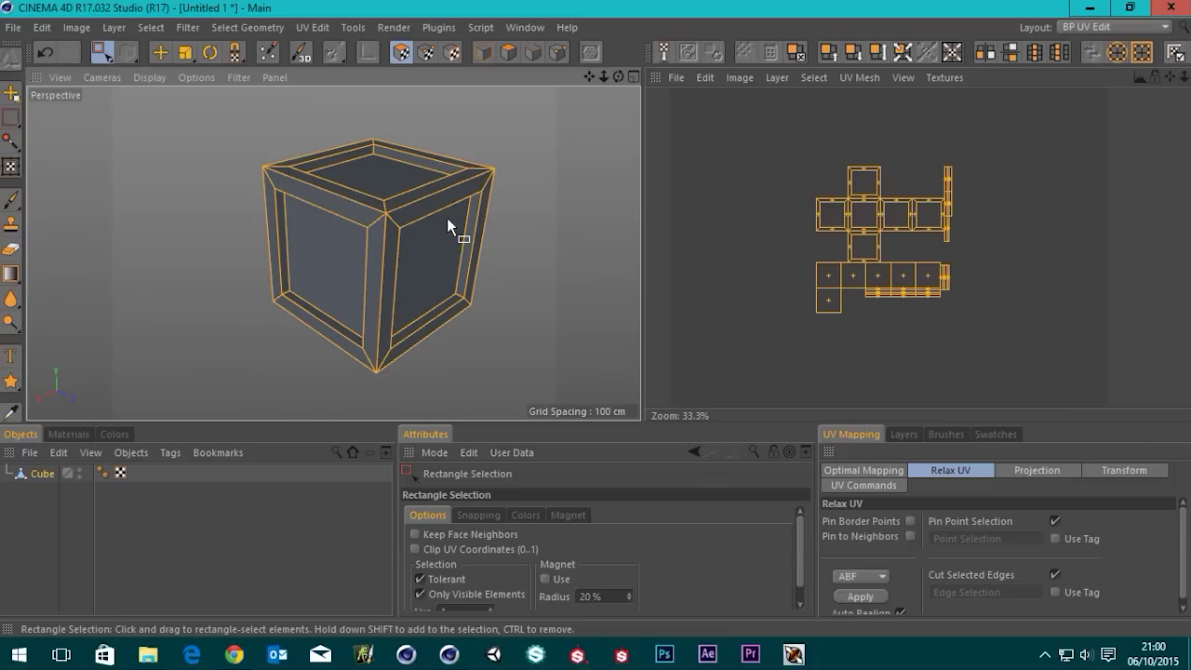
{"action": "left_click_drag", "start_coordinate": [431, 314], "coordinate": [421, 225], "text": "alt"}
{"action": "middle_click", "coordinate": [422, 225]}
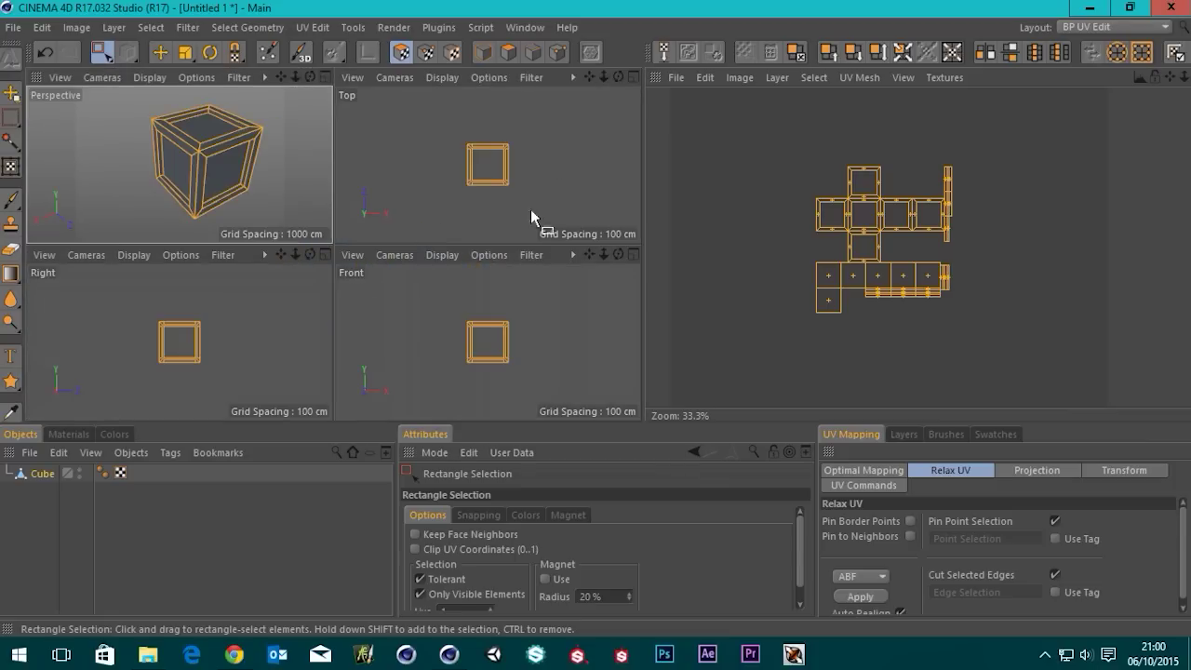
{"action": "middle_click", "coordinate": [504, 171]}
{"action": "scroll", "coordinate": [319, 253], "scroll_direction": "up", "scroll_amount": 5}
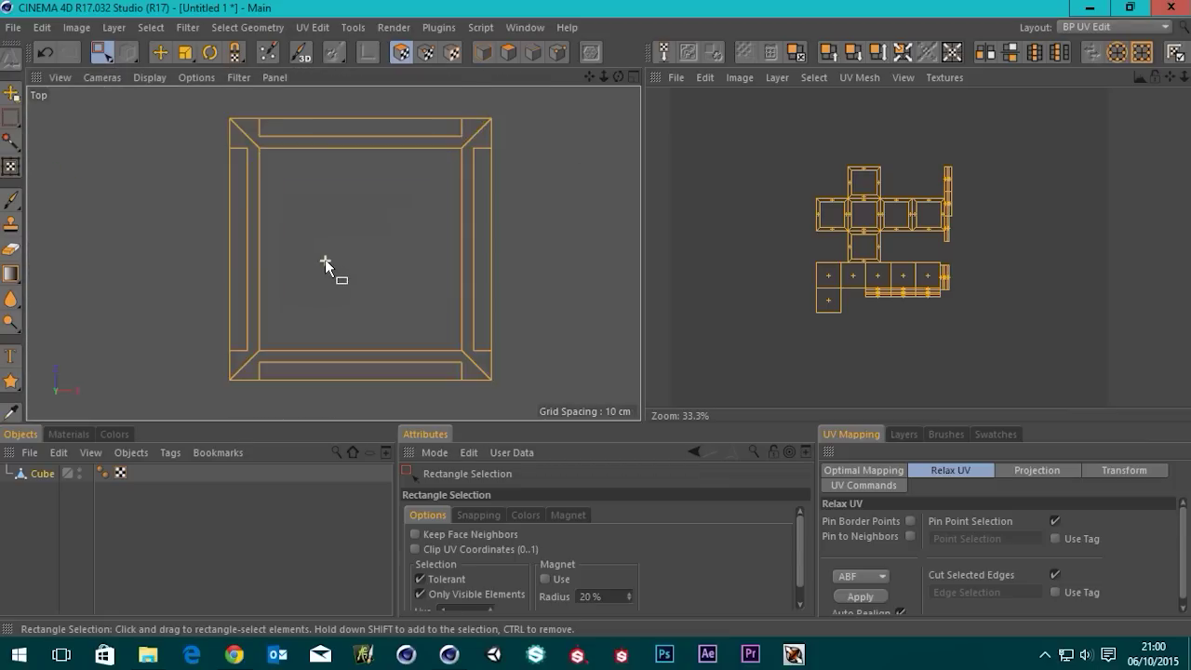
{"action": "left_click", "coordinate": [1032, 468]}
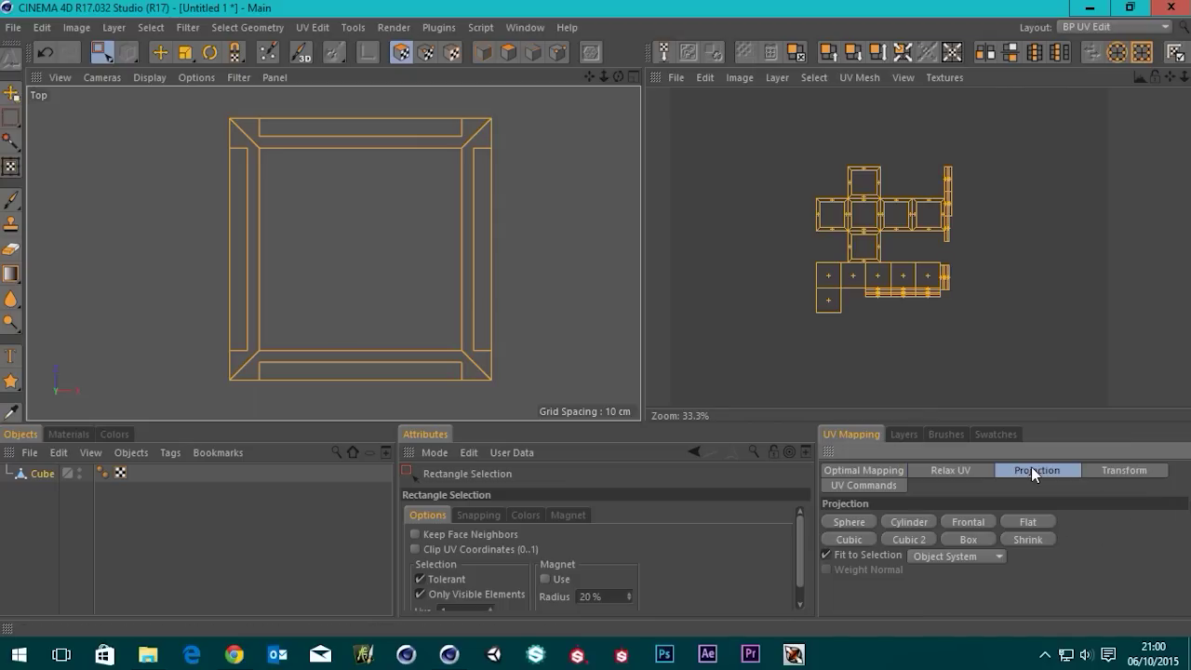
{"action": "left_click", "coordinate": [974, 521]}
{"action": "scroll", "coordinate": [884, 274], "scroll_direction": "down", "scroll_amount": 4}
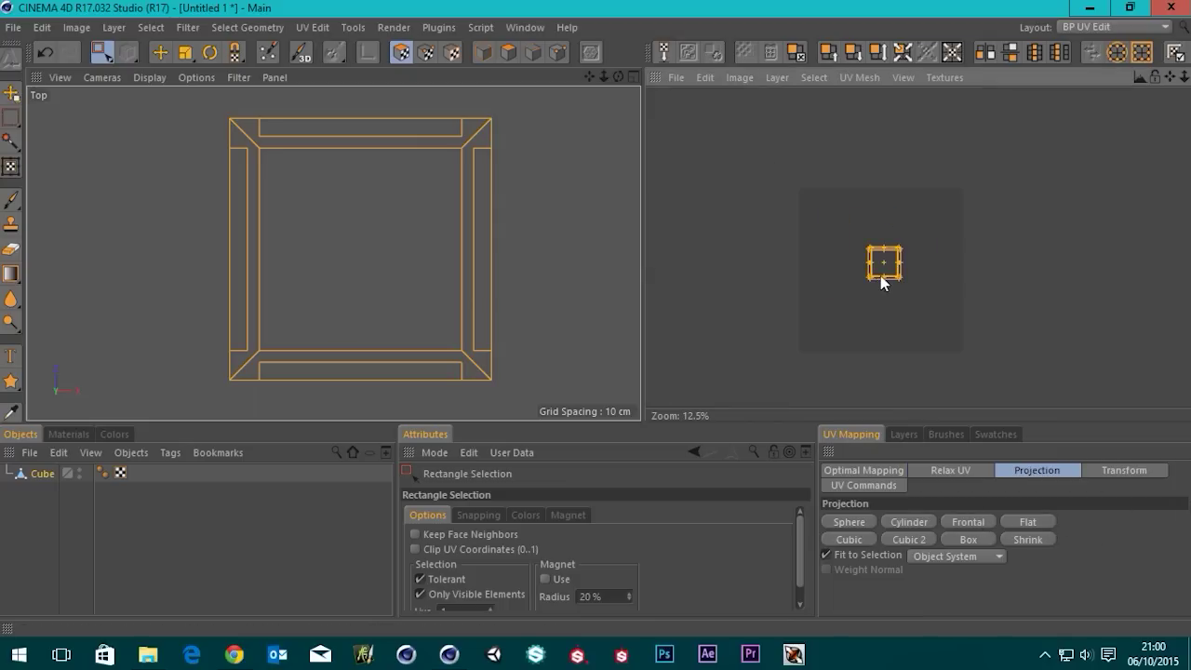
{"action": "scroll", "coordinate": [891, 268], "scroll_direction": "up", "scroll_amount": 2}
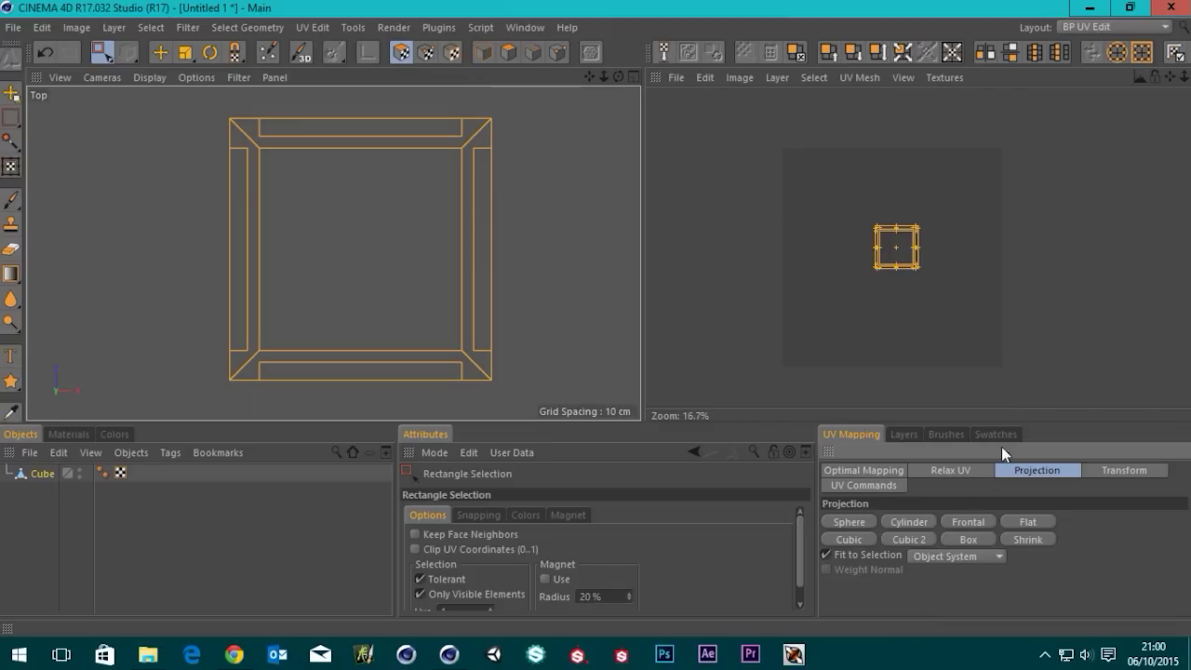
Try relaxing the projected UVs with ABF and Cut Selected Edges enabled, and undo the relaxation.
{"action": "left_click", "coordinate": [959, 471]}
{"action": "left_click_drag", "start_coordinate": [1183, 540], "coordinate": [1183, 603]}
{"action": "left_click", "coordinate": [861, 590]}
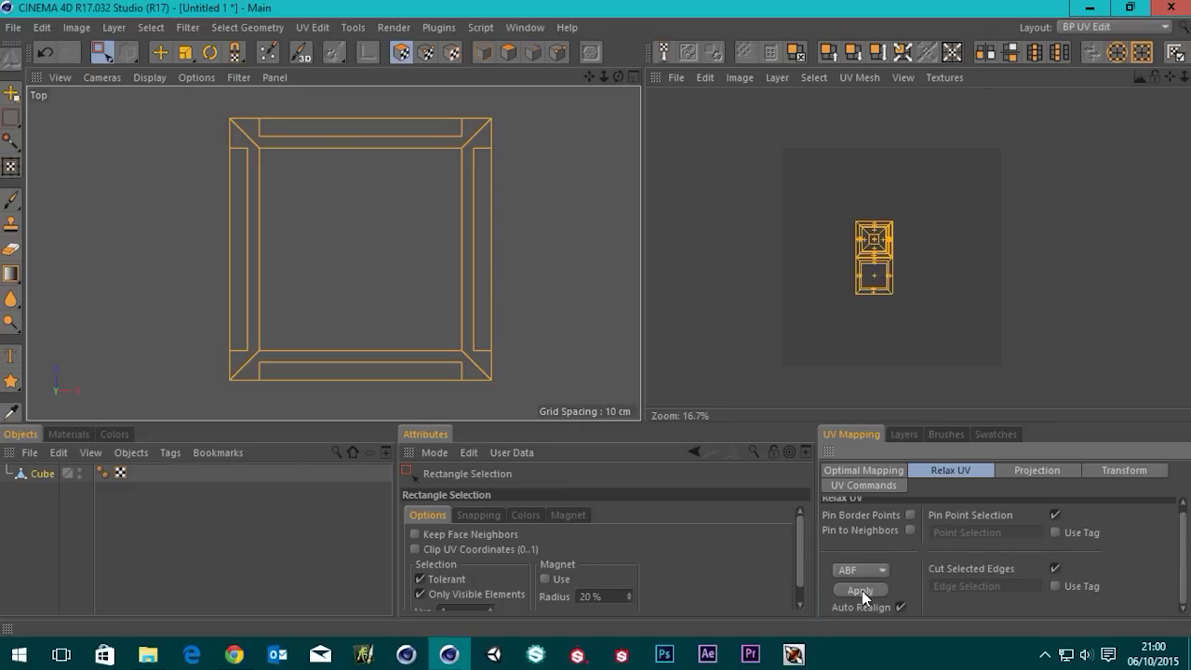
{"action": "scroll", "coordinate": [862, 263], "scroll_direction": "up", "scroll_amount": 3}
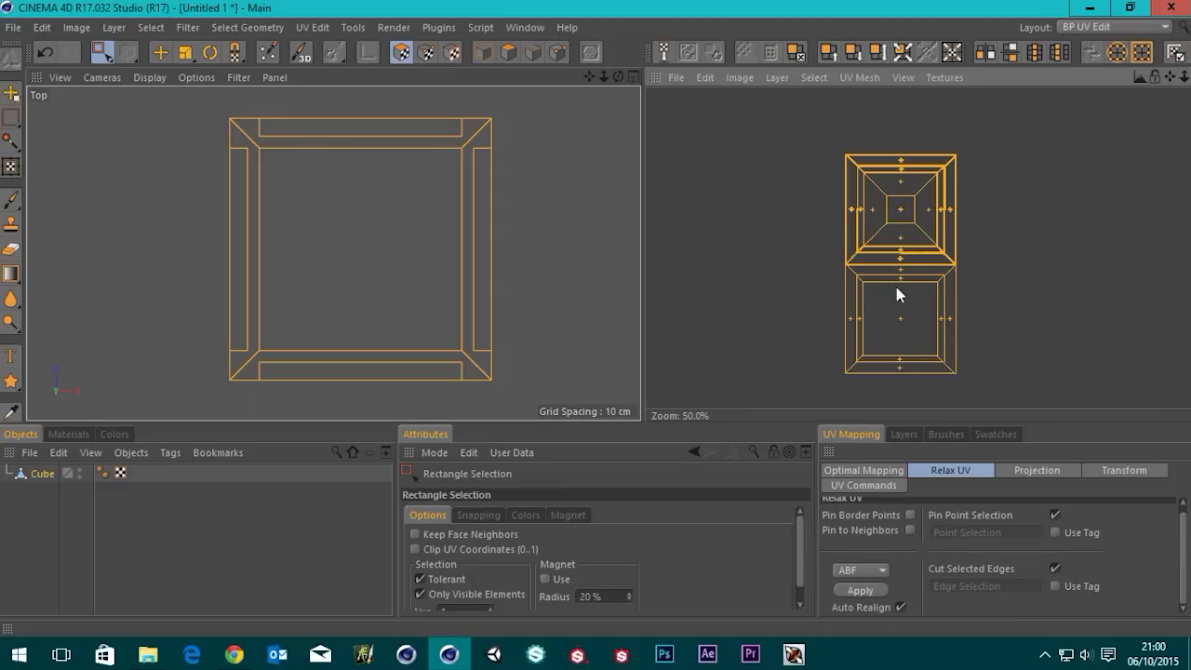
{"action": "scroll", "coordinate": [896, 288], "scroll_direction": "down", "scroll_amount": 4}
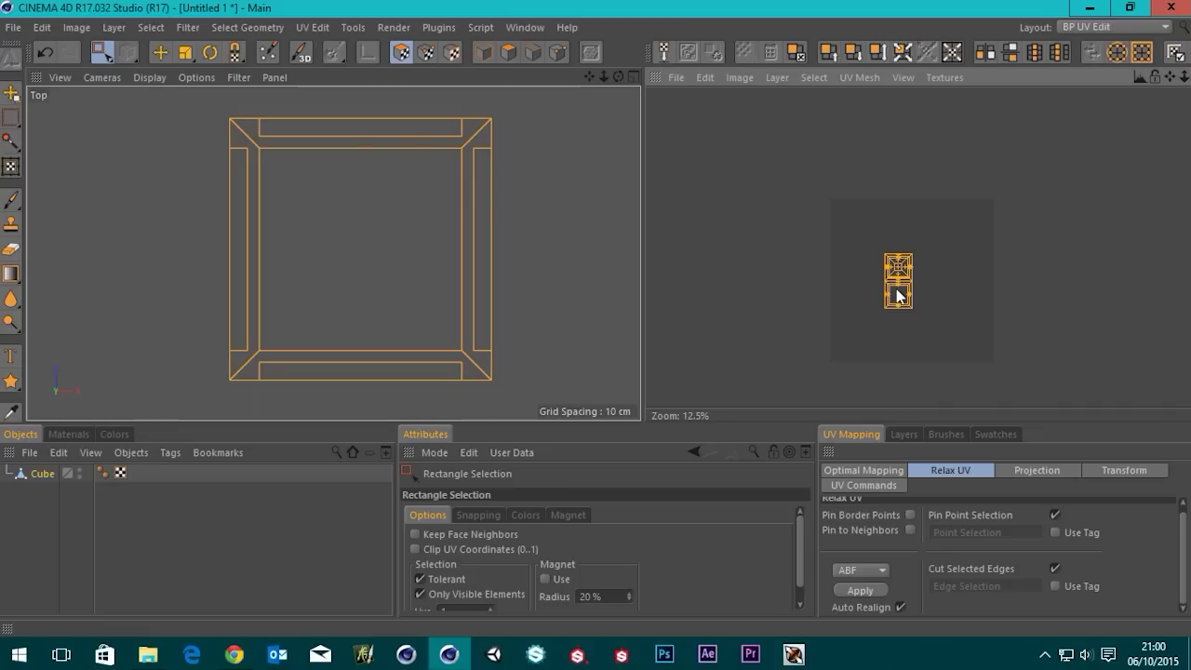
{"action": "key", "text": "ctrl+z"}
{"action": "scroll", "coordinate": [915, 312], "scroll_direction": "up", "scroll_amount": 3}
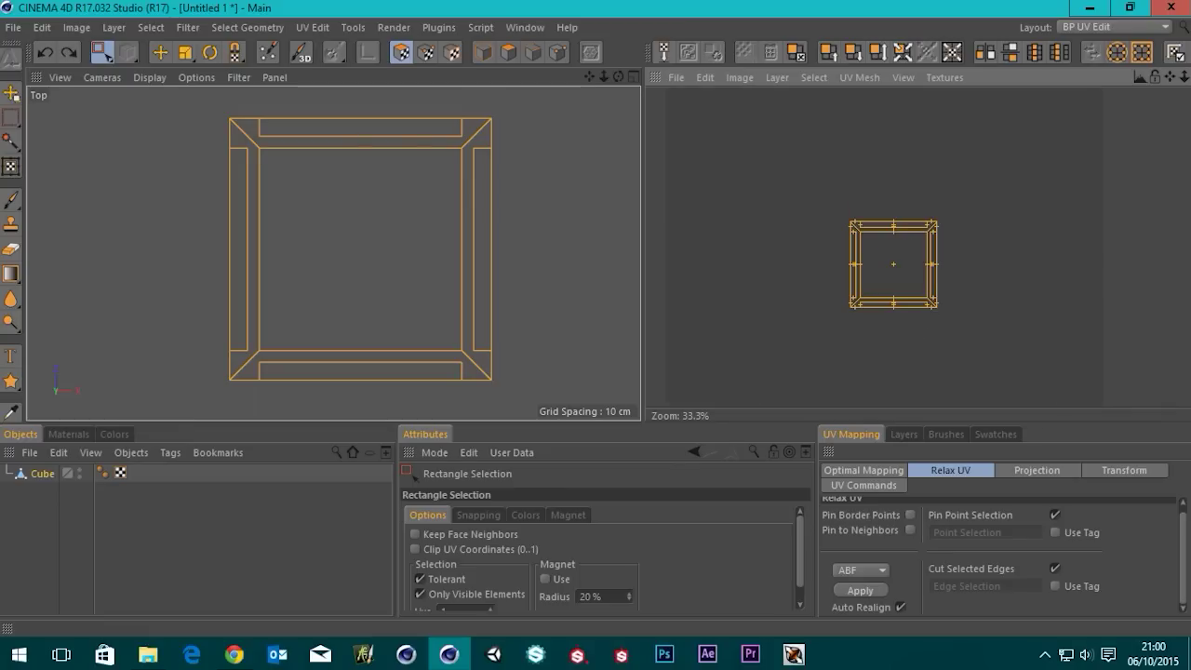
Examine the crate's sides and corners from several angles in the Perspective view, and return to the four-view arrangement.
{"action": "middle_click", "coordinate": [464, 223]}
{"action": "middle_click", "coordinate": [257, 187]}
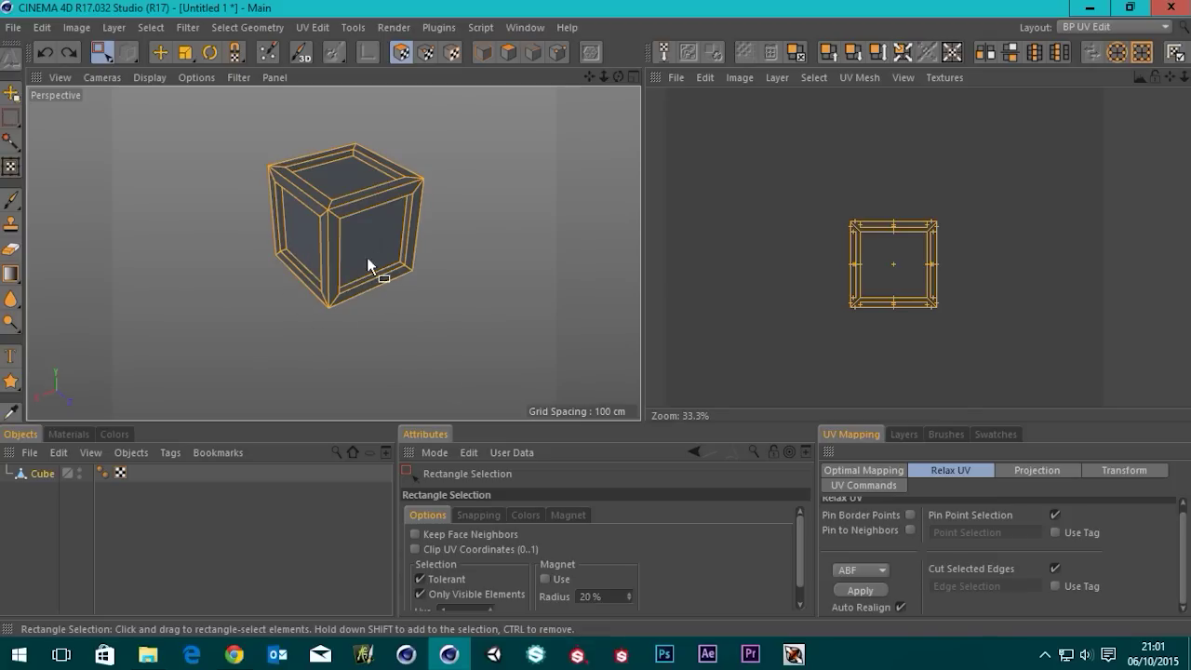
{"action": "left_click_drag", "start_coordinate": [367, 255], "coordinate": [364, 271], "text": "alt"}
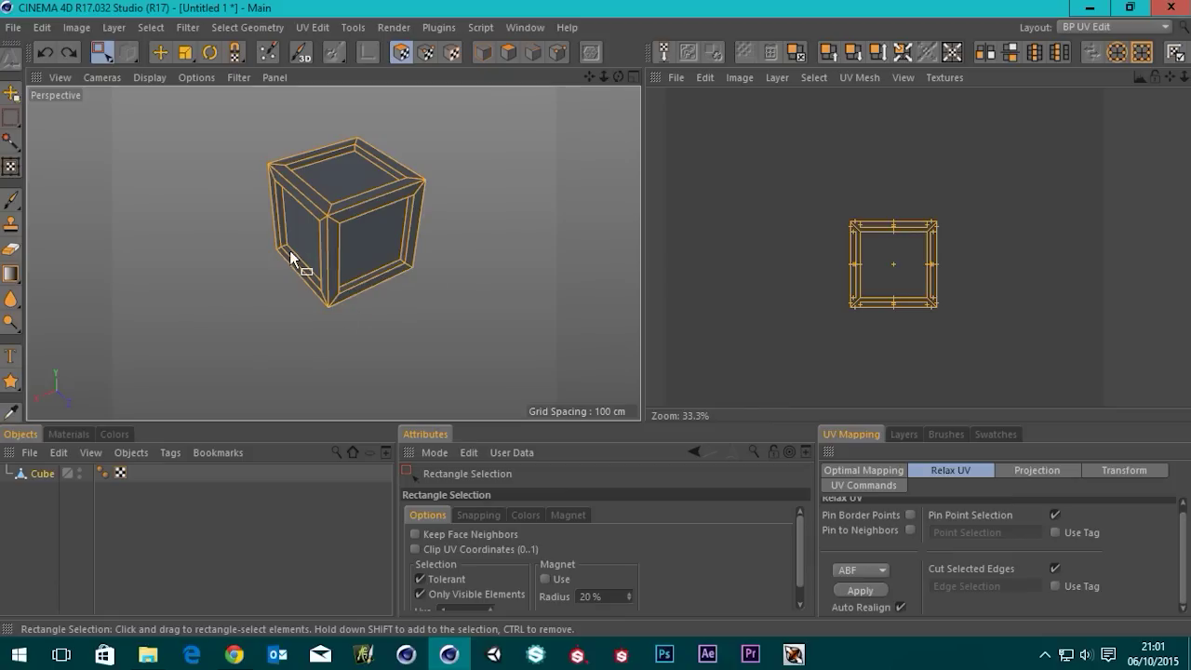
{"action": "middle_click_drag", "start_coordinate": [359, 248], "coordinate": [378, 268], "text": "alt"}
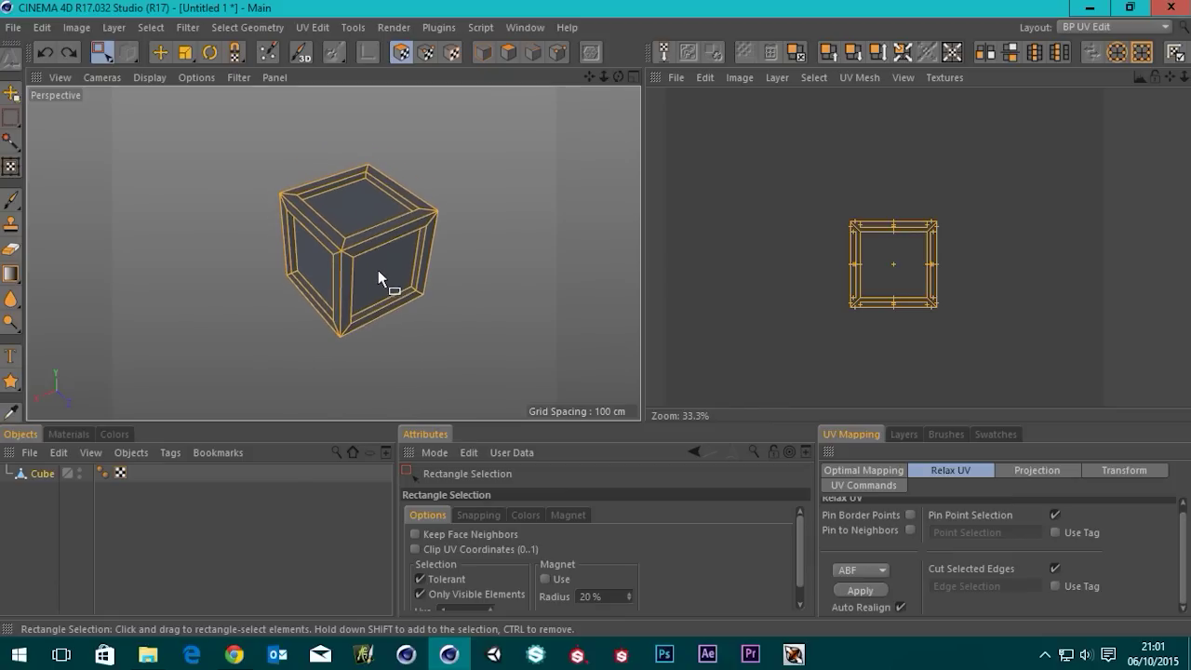
{"action": "scroll", "coordinate": [378, 268], "scroll_direction": "up", "scroll_amount": 4}
{"action": "left_click_drag", "start_coordinate": [381, 275], "coordinate": [399, 247], "text": "alt"}
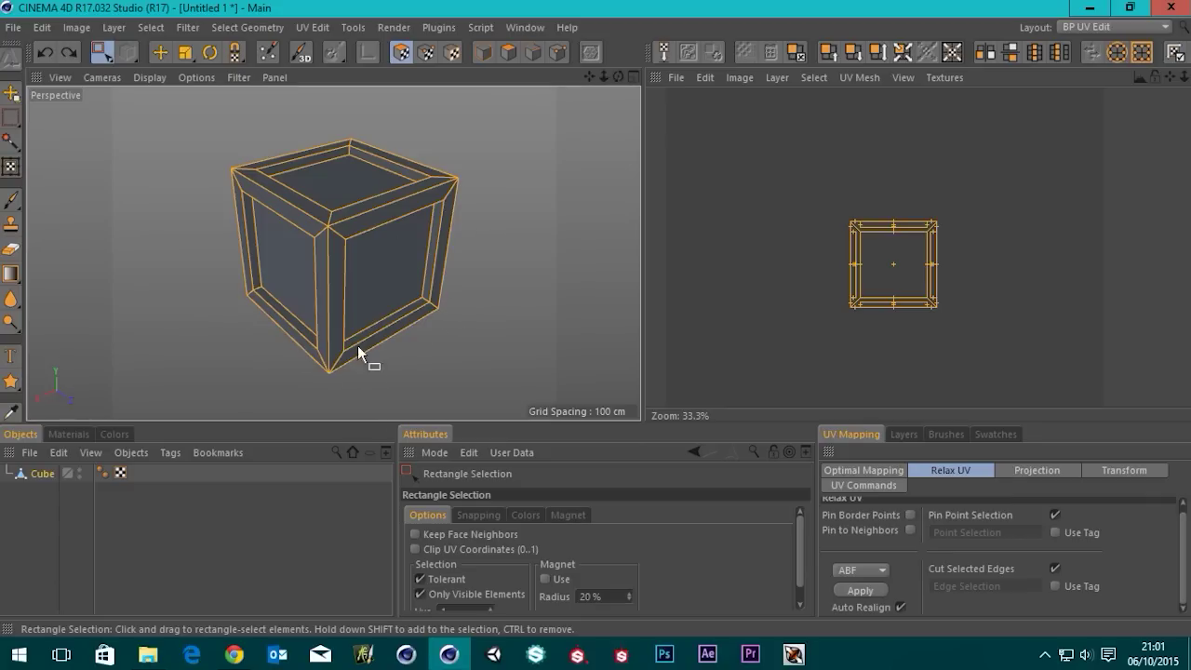
{"action": "left_click_drag", "start_coordinate": [353, 358], "coordinate": [364, 412], "text": "alt"}
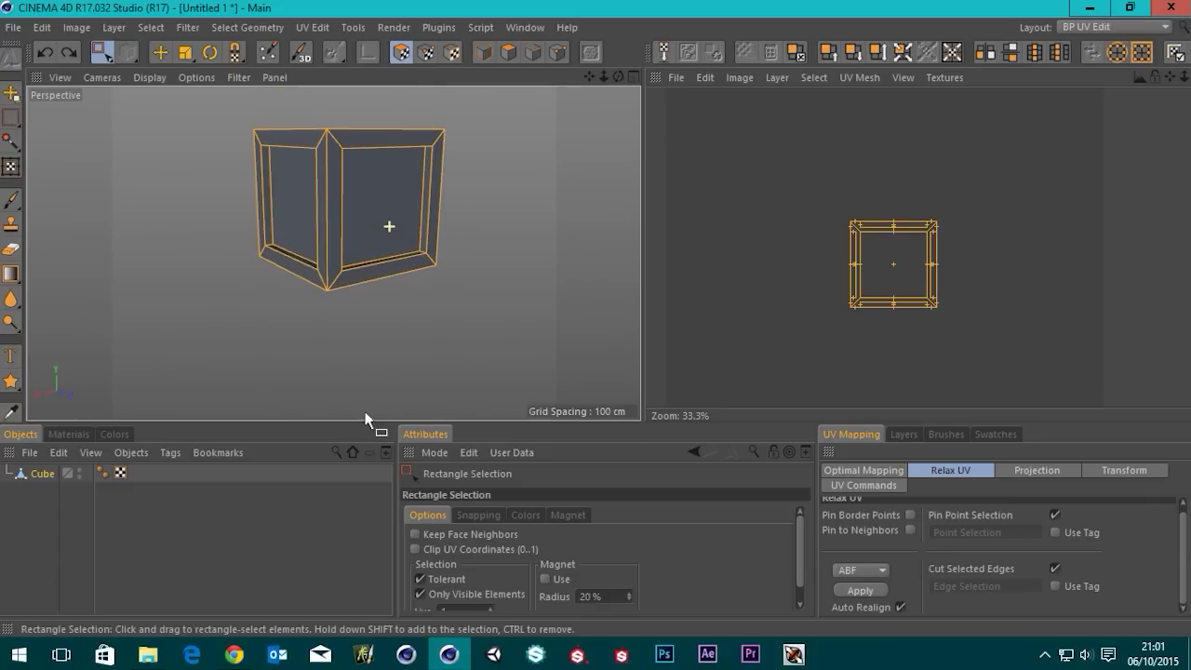
{"action": "left_click_drag", "start_coordinate": [394, 233], "coordinate": [407, 284], "text": "alt"}
{"action": "middle_click", "coordinate": [375, 220]}
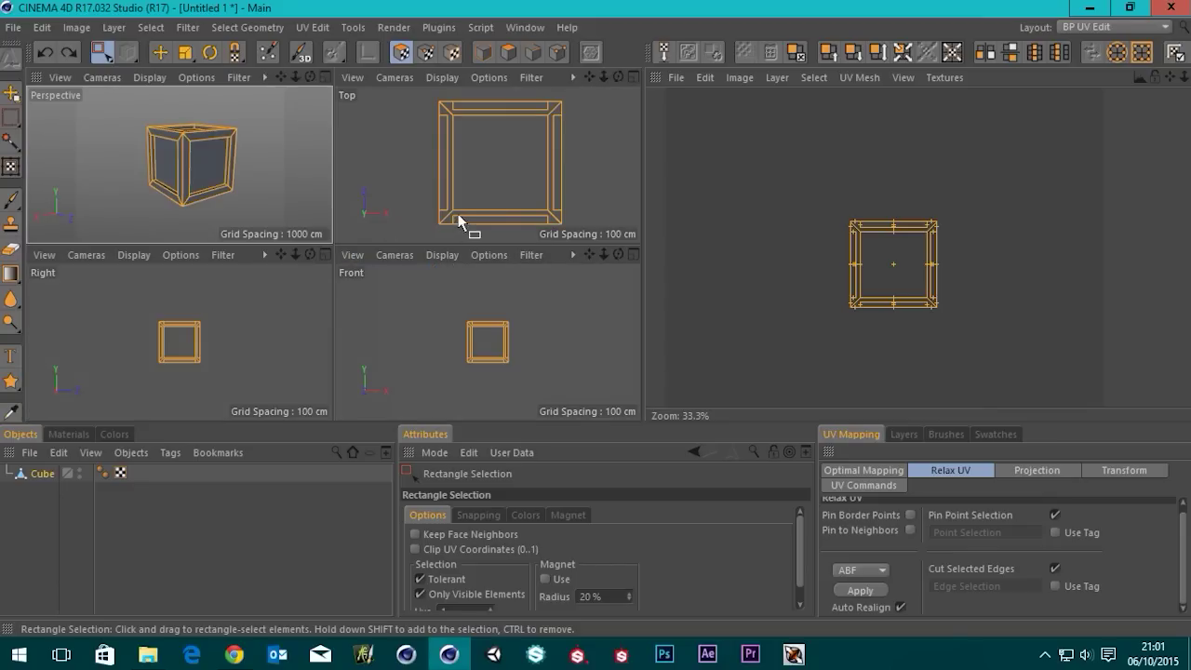
Maximise the Top viewport and switch its camera to the Bottom view, framing the crate.
{"action": "middle_click", "coordinate": [441, 131]}
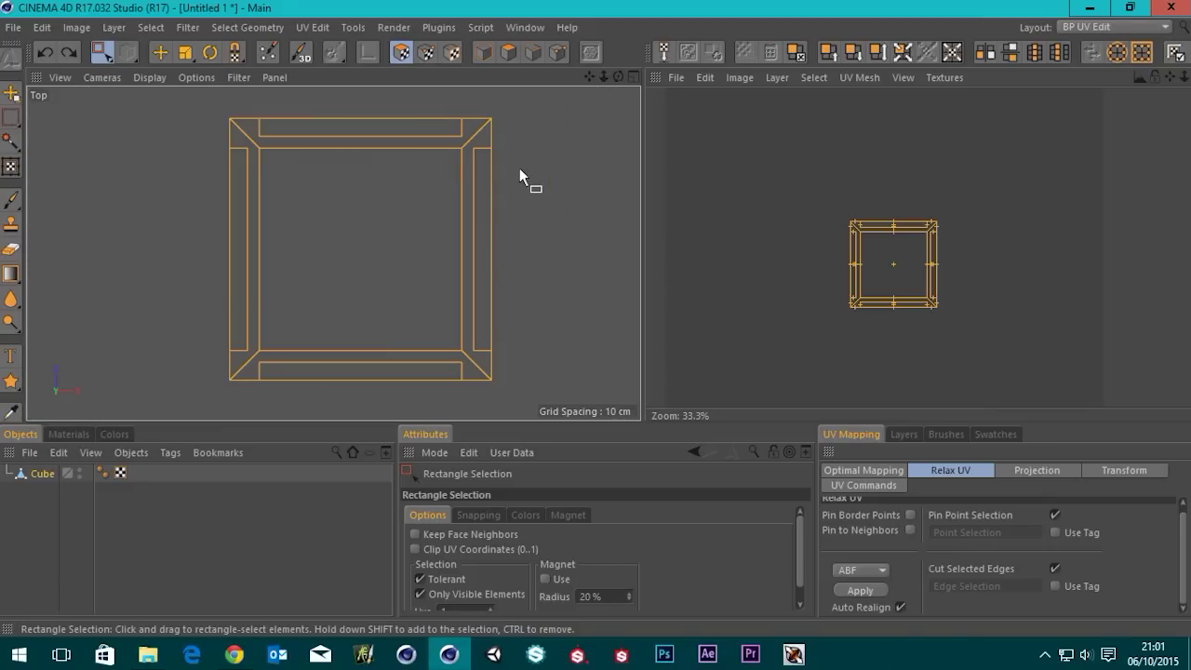
{"action": "left_click", "coordinate": [121, 77]}
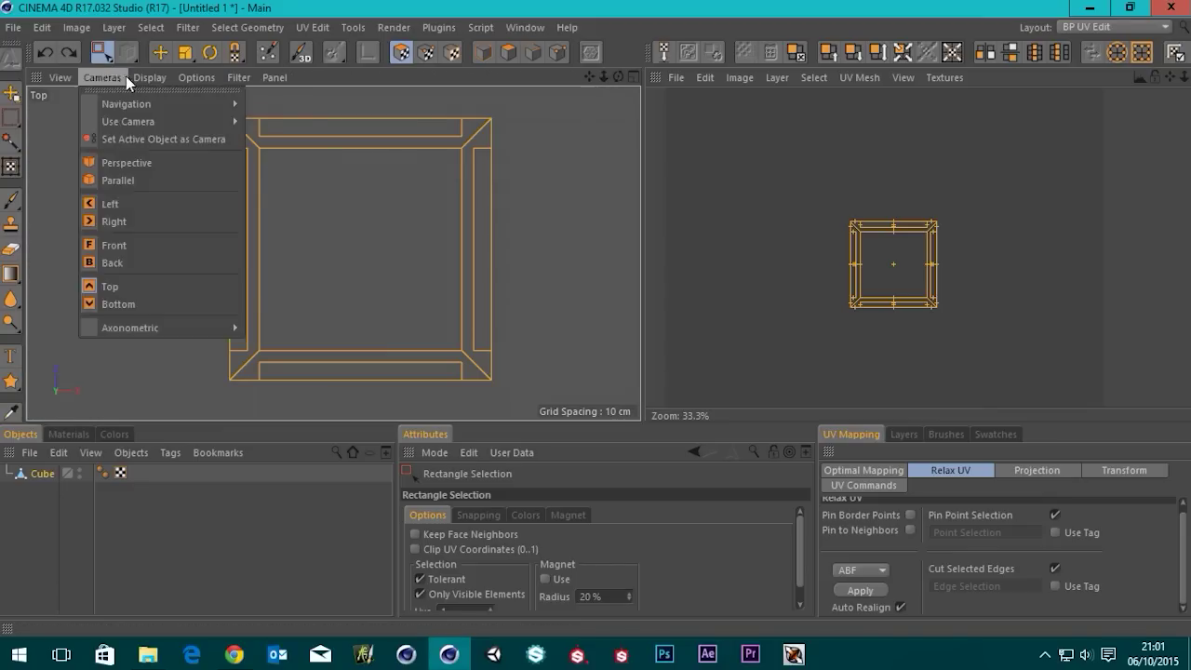
{"action": "left_click", "coordinate": [112, 304]}
{"action": "scroll", "coordinate": [344, 265], "scroll_direction": "up", "scroll_amount": 8}
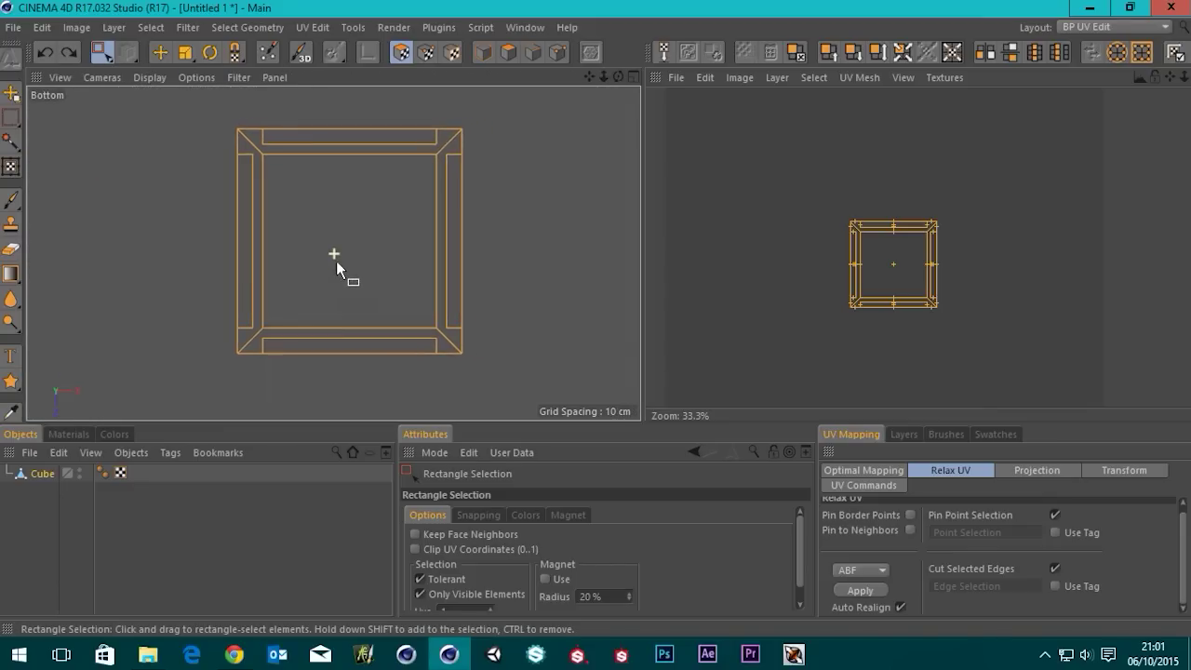
{"action": "scroll", "coordinate": [792, 279], "scroll_direction": "down", "scroll_amount": 3}
Apply a Frontal projection to the crate's UVs from the Bottom view.
{"action": "middle_click_drag", "start_coordinate": [809, 275], "coordinate": [878, 231], "text": "alt"}
{"action": "scroll", "coordinate": [822, 279], "scroll_direction": "up", "scroll_amount": 2}
{"action": "middle_click_drag", "start_coordinate": [940, 209], "coordinate": [848, 276], "text": "alt"}
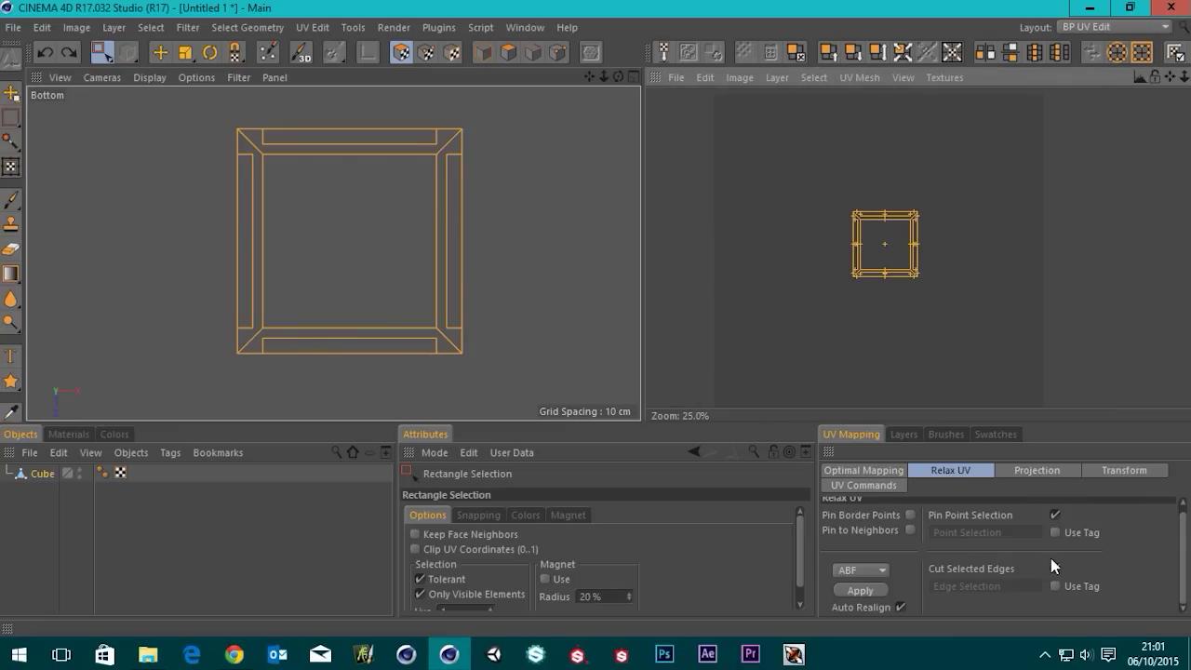
{"action": "left_click", "coordinate": [1033, 471]}
{"action": "left_click", "coordinate": [976, 523]}
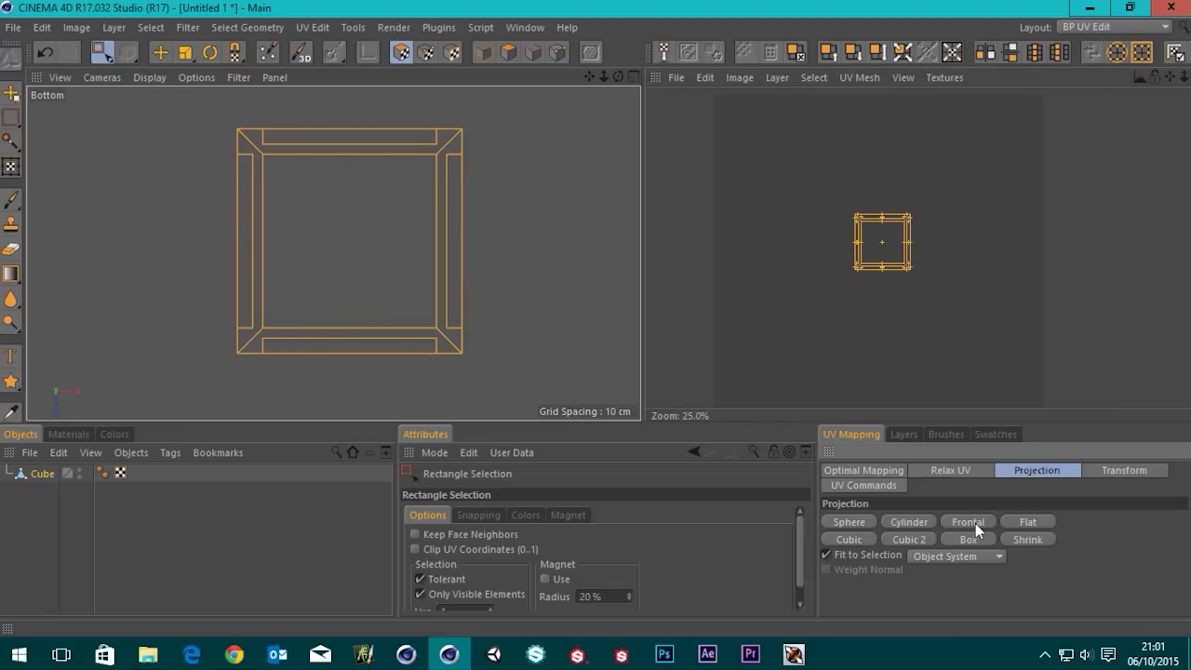
{"action": "middle_click_drag", "start_coordinate": [906, 231], "coordinate": [883, 256], "text": "alt"}
{"action": "scroll", "coordinate": [883, 258], "scroll_direction": "up", "scroll_amount": 3}
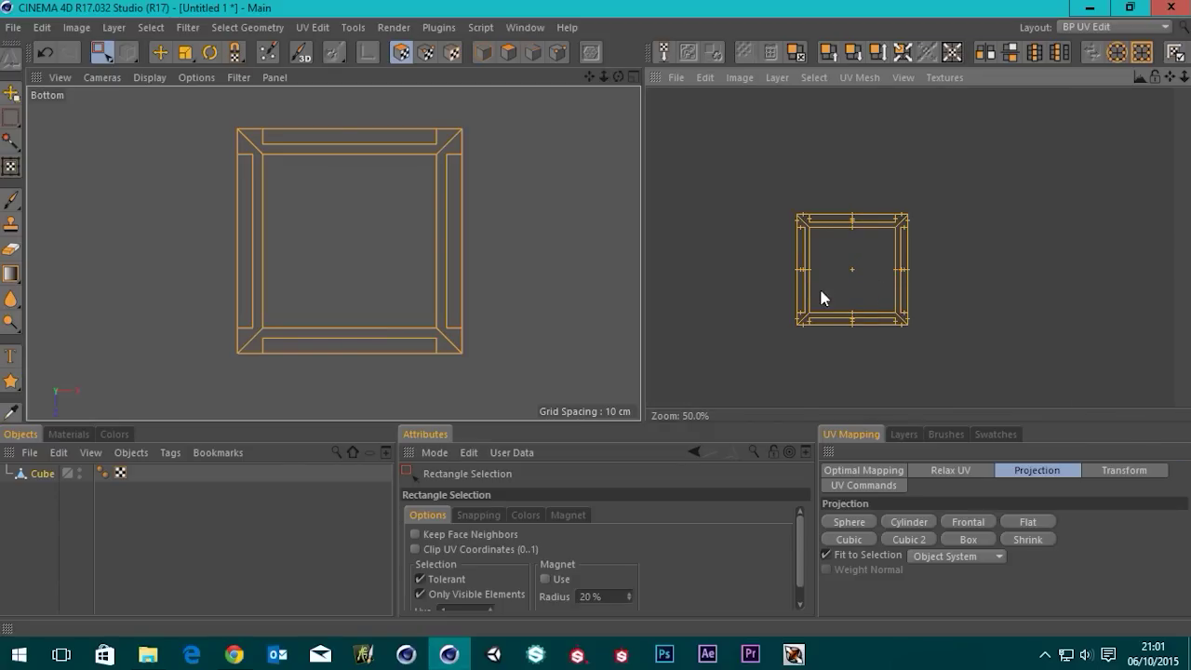
{"action": "middle_click_drag", "start_coordinate": [822, 298], "coordinate": [848, 285], "text": "alt"}
Open the Relax UV settings and examine the crate's point and edge selections in the maximised Perspective view.
{"action": "left_click", "coordinate": [951, 469]}
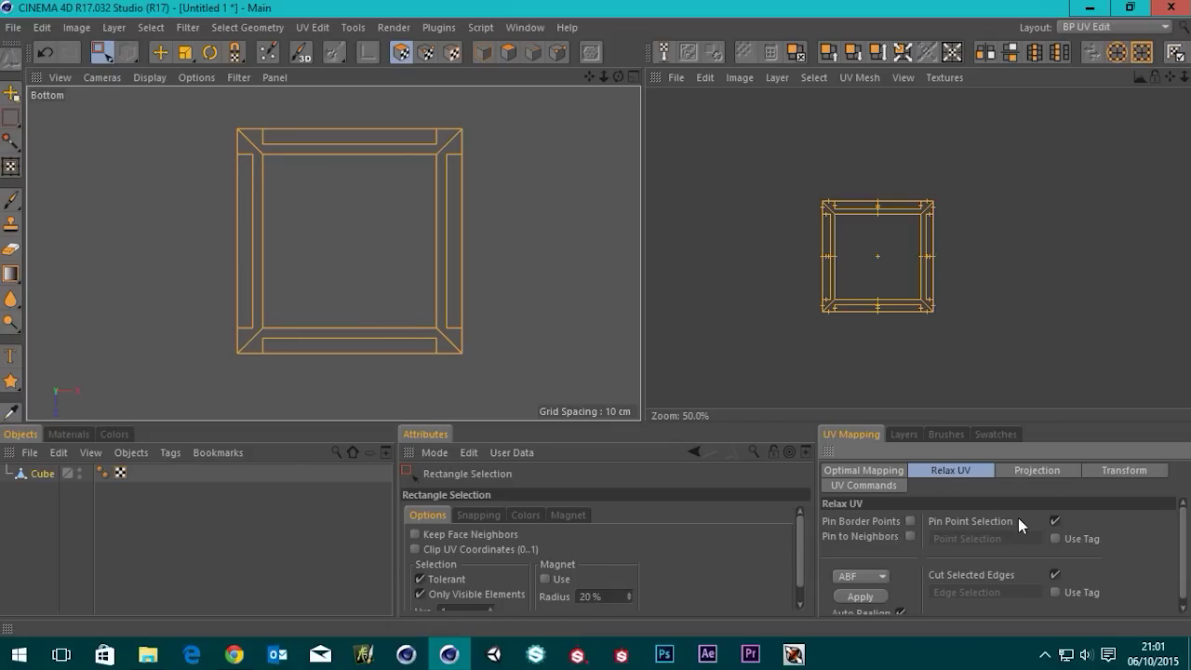
{"action": "left_click", "coordinate": [559, 52]}
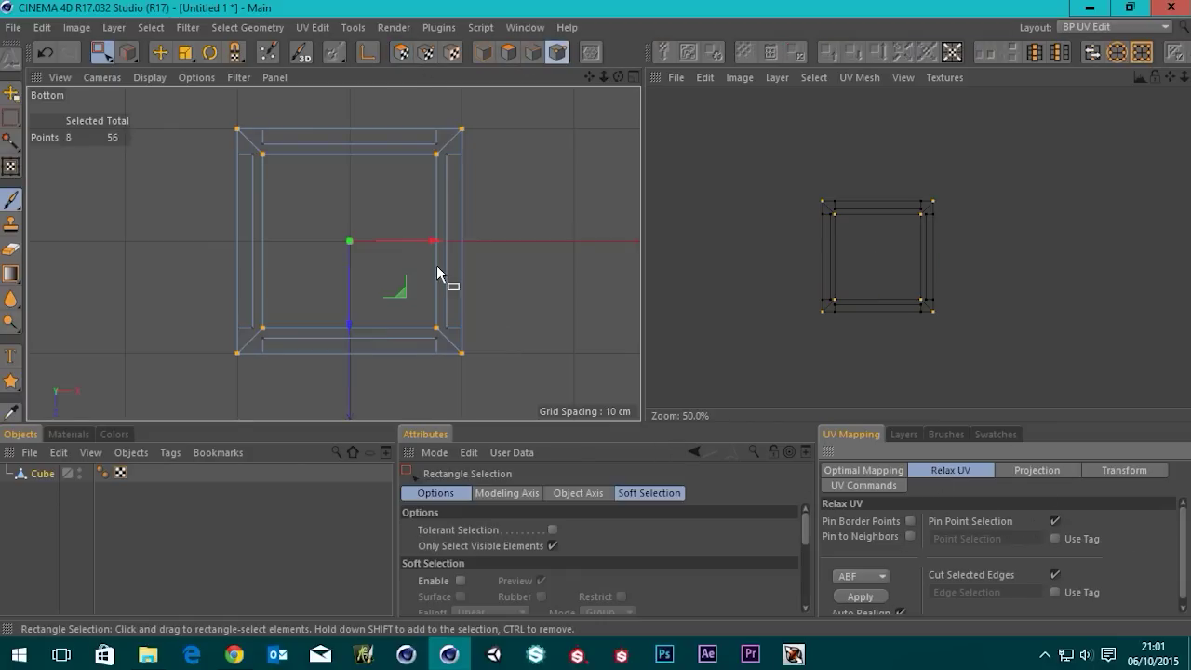
{"action": "middle_click", "coordinate": [307, 261]}
{"action": "middle_click", "coordinate": [265, 144]}
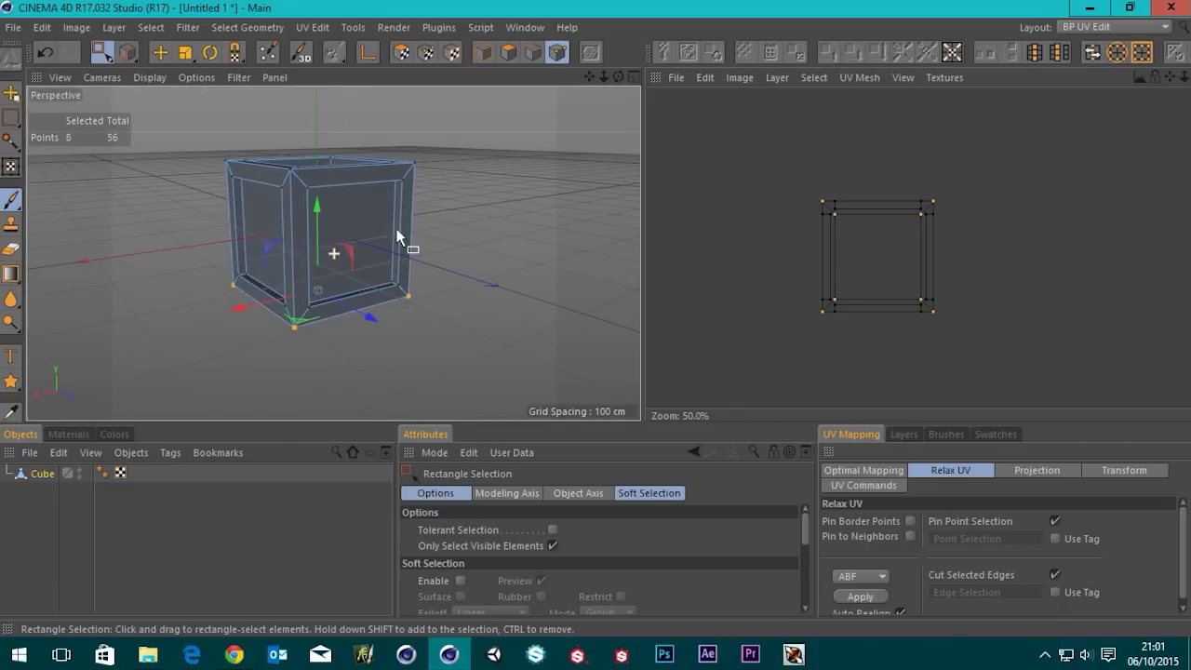
{"action": "left_click_drag", "start_coordinate": [345, 320], "coordinate": [351, 361], "text": "alt"}
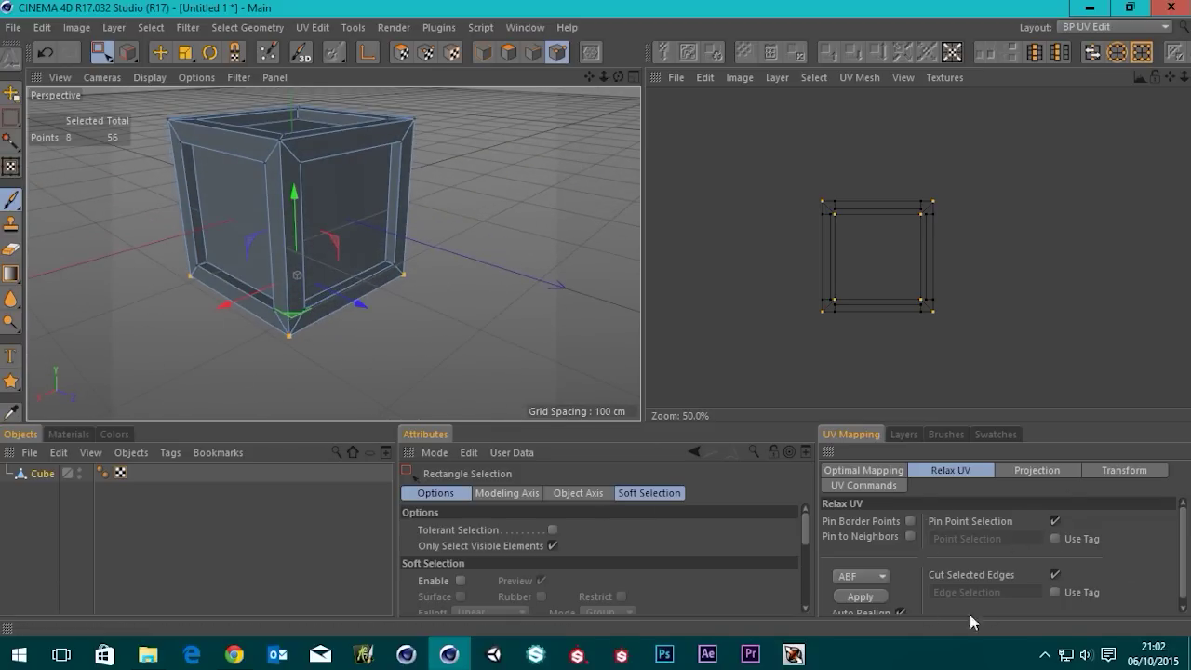
{"action": "scroll", "coordinate": [1185, 556], "scroll_direction": "down", "scroll_amount": 1}
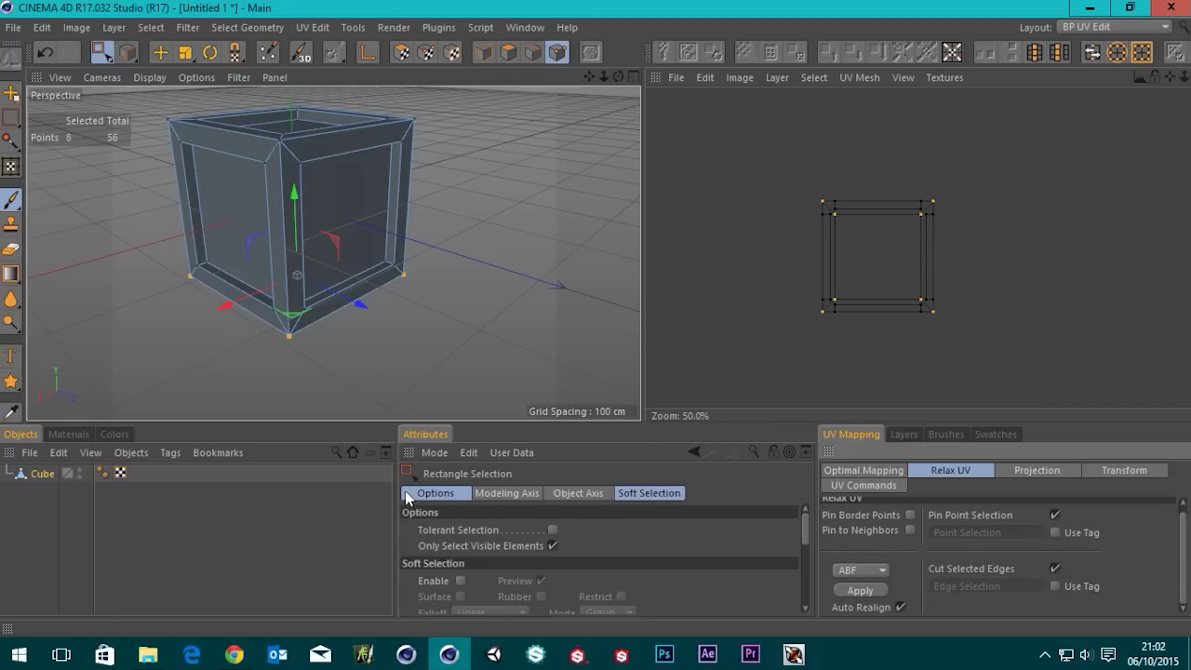
{"action": "left_click", "coordinate": [532, 52]}
{"action": "mouse_move", "coordinate": [427, 251]}
{"action": "left_mouse_down", "text": "alt"}
{"action": "mouse_move", "coordinate": [438, 279]}
{"action": "mouse_move", "coordinate": [446, 263]}
{"action": "left_mouse_up", "text": "alt"}
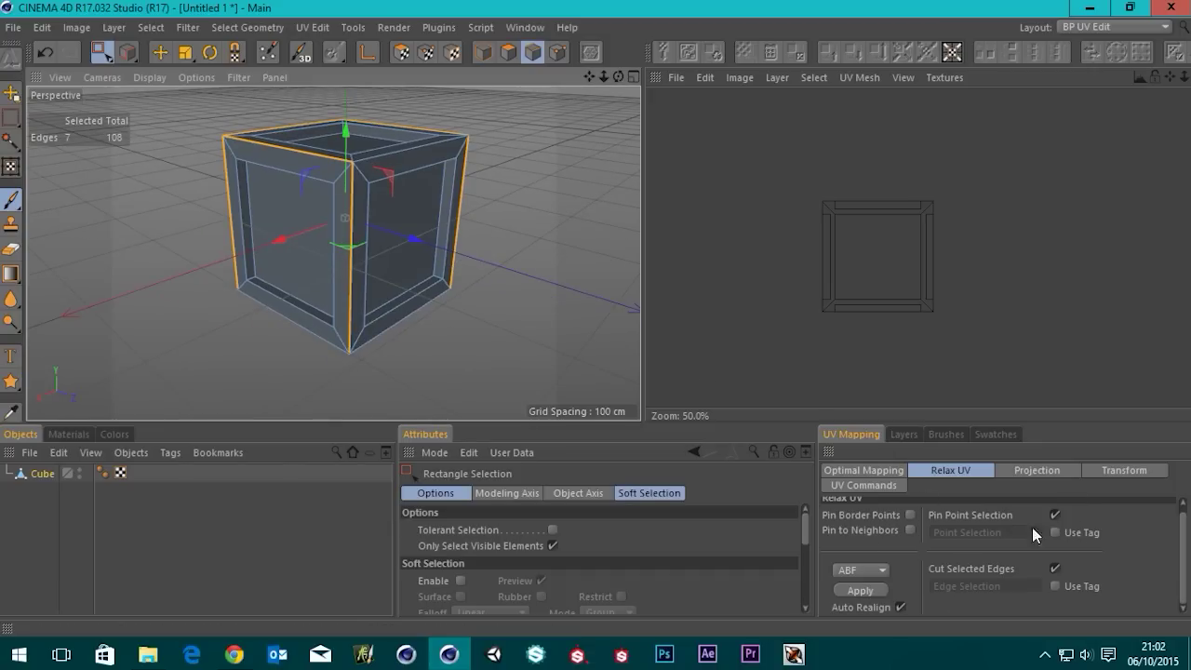
Switch to Polygon mode and return to the maximised Bottom view.
{"action": "left_click", "coordinate": [514, 54]}
{"action": "scroll", "coordinate": [814, 354], "scroll_direction": "up", "scroll_amount": 1}
{"action": "middle_click_drag", "start_coordinate": [814, 353], "coordinate": [839, 369], "text": "alt"}
{"action": "middle_click", "coordinate": [318, 202]}
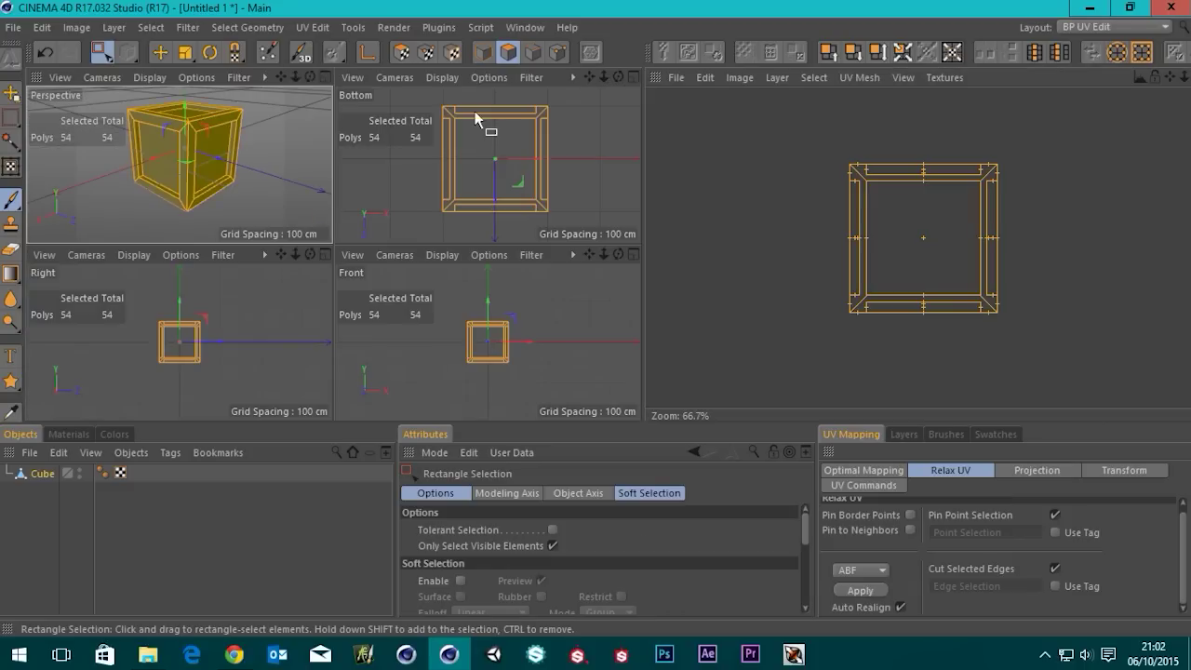
{"action": "middle_click", "coordinate": [475, 113]}
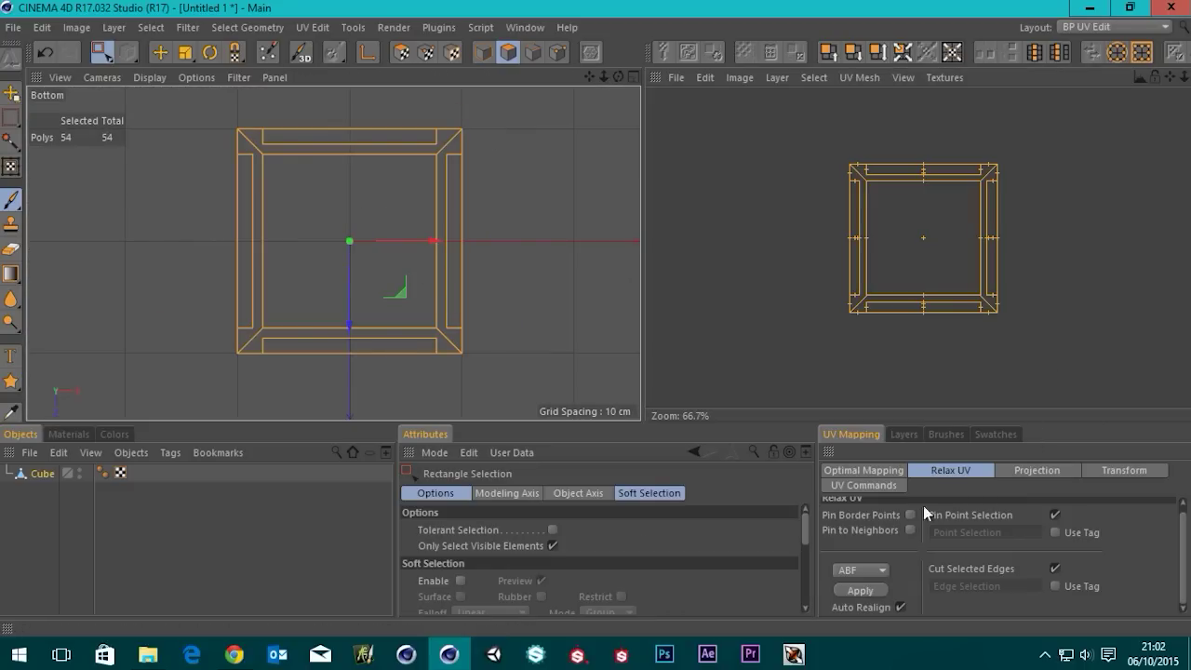
Try relaxing the projected UVs with the LSCM algorithm and Cut Selected Edges enabled.
{"action": "left_click", "coordinate": [858, 570]}
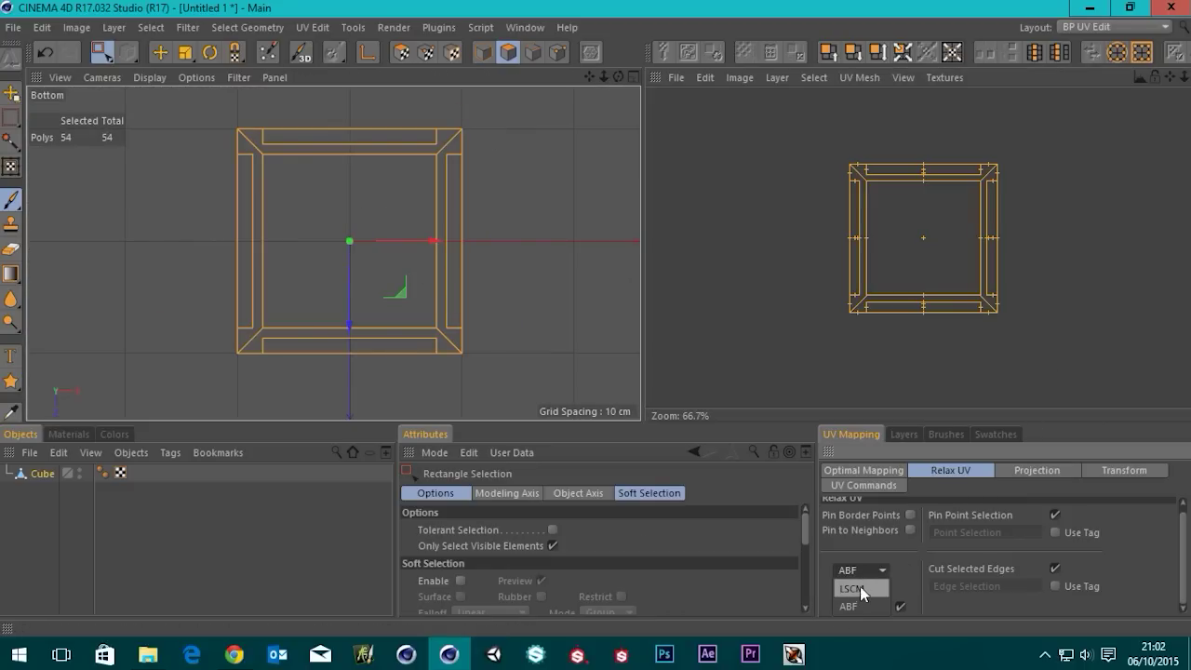
{"action": "left_click", "coordinate": [852, 588]}
{"action": "left_click", "coordinate": [858, 569]}
{"action": "left_click", "coordinate": [839, 567]}
{"action": "left_click", "coordinate": [856, 570]}
{"action": "left_click", "coordinate": [852, 588]}
{"action": "left_click", "coordinate": [864, 572]}
{"action": "left_click", "coordinate": [847, 570]}
{"action": "left_click", "coordinate": [859, 589]}
{"action": "left_click", "coordinate": [860, 590]}
Examine the shape of the LSCM-relaxed faces up close, and undo the relaxation.
{"action": "scroll", "coordinate": [867, 247], "scroll_direction": "down", "scroll_amount": 2}
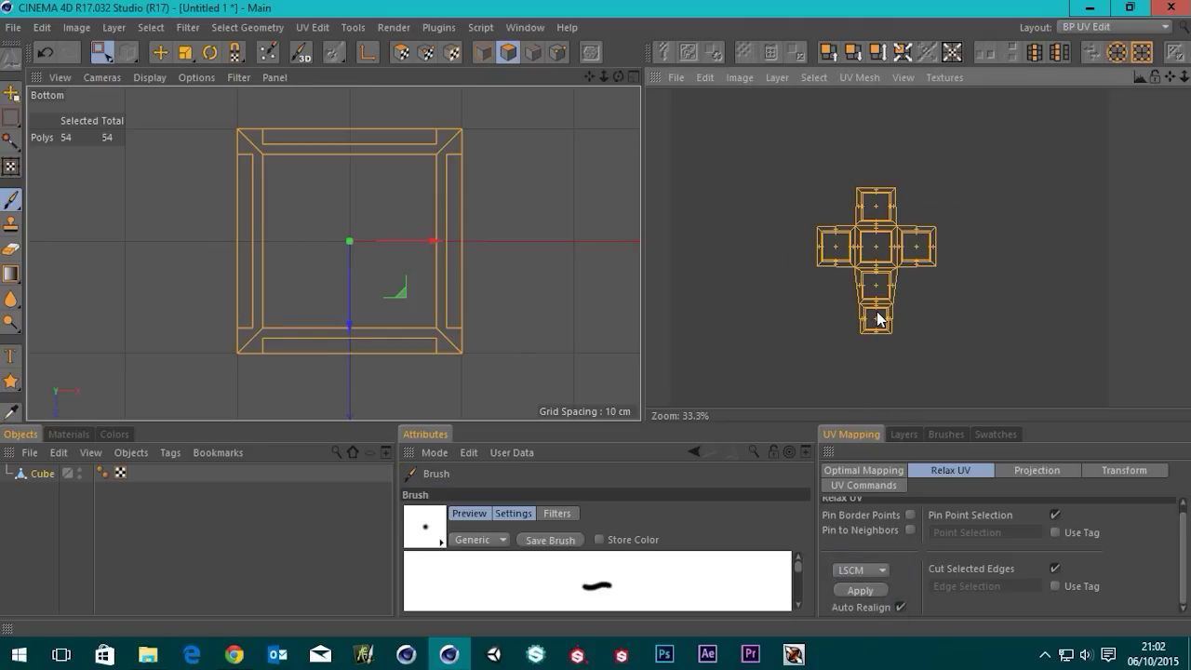
{"action": "scroll", "coordinate": [877, 319], "scroll_direction": "up", "scroll_amount": 2}
{"action": "middle_click_drag", "start_coordinate": [897, 222], "coordinate": [906, 291], "text": "alt"}
{"action": "scroll", "coordinate": [852, 336], "scroll_direction": "up", "scroll_amount": 4}
{"action": "middle_click_drag", "start_coordinate": [999, 386], "coordinate": [950, 138], "text": "alt"}
{"action": "scroll", "coordinate": [999, 387], "scroll_direction": "down", "scroll_amount": 3}
{"action": "middle_click_drag", "start_coordinate": [959, 251], "coordinate": [951, 248], "text": "alt"}
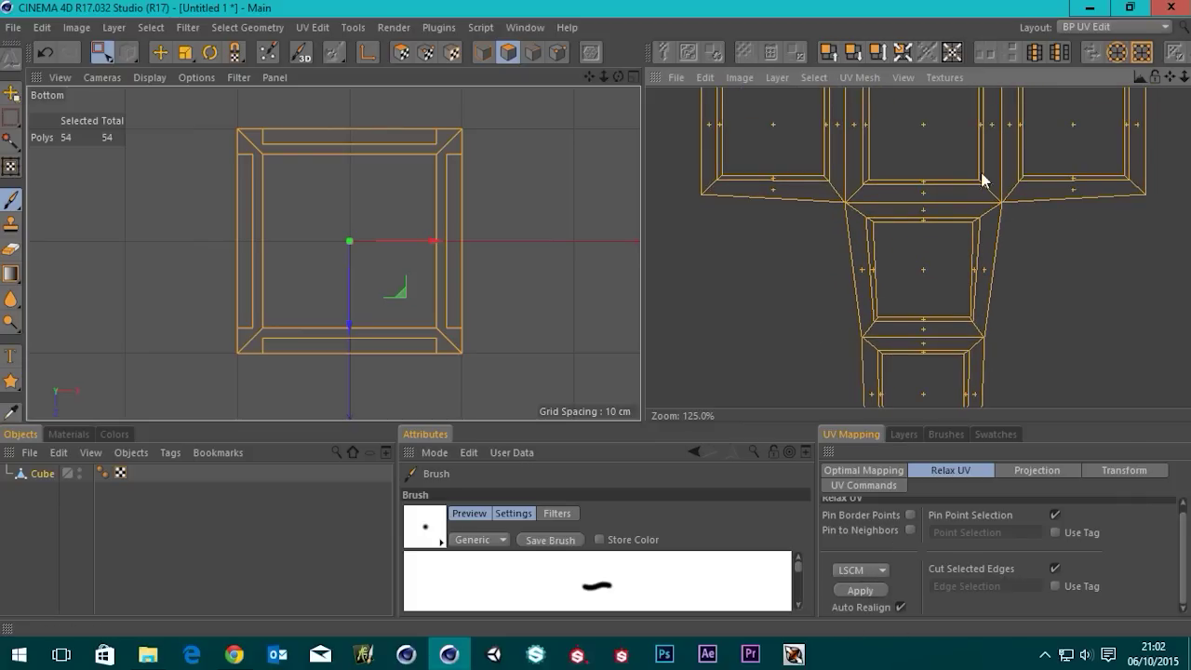
{"action": "scroll", "coordinate": [982, 156], "scroll_direction": "down", "scroll_amount": 3}
{"action": "middle_click_drag", "start_coordinate": [984, 169], "coordinate": [947, 231], "text": "alt"}
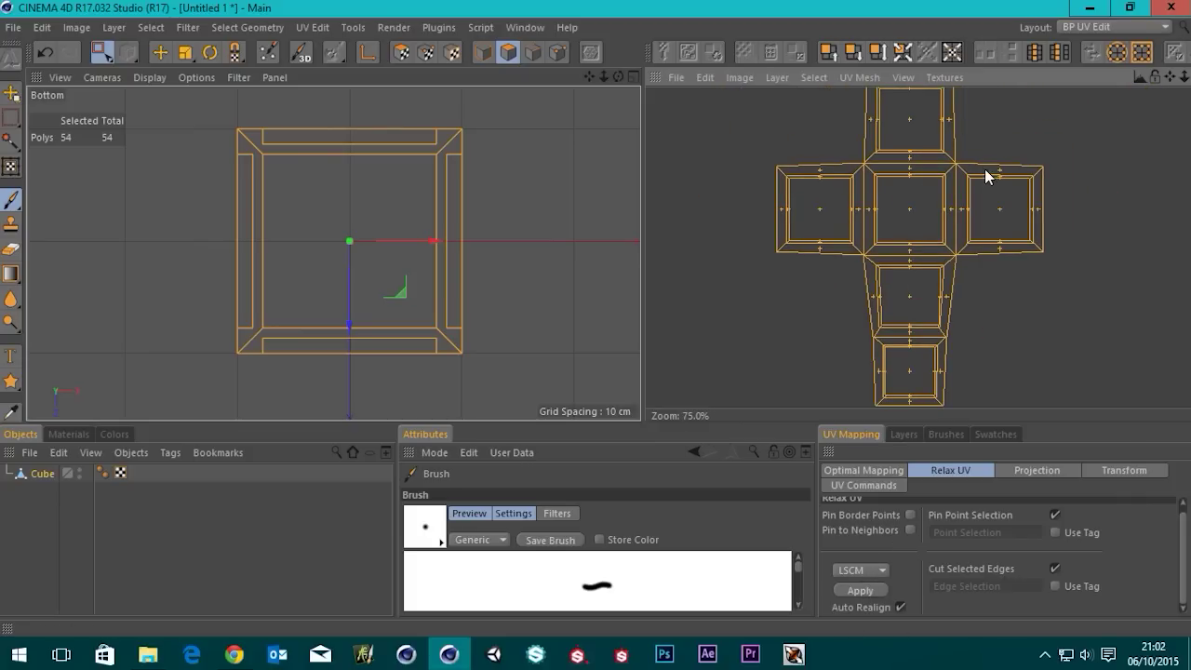
{"action": "key", "text": "ctrl+z"}
Relax the projected UVs with the ABF algorithm and check the unfolded layout against the canvas.
{"action": "left_click", "coordinate": [870, 567]}
{"action": "left_click", "coordinate": [862, 605]}
{"action": "left_click", "coordinate": [862, 592]}
{"action": "scroll", "coordinate": [856, 216], "scroll_direction": "down", "scroll_amount": 3}
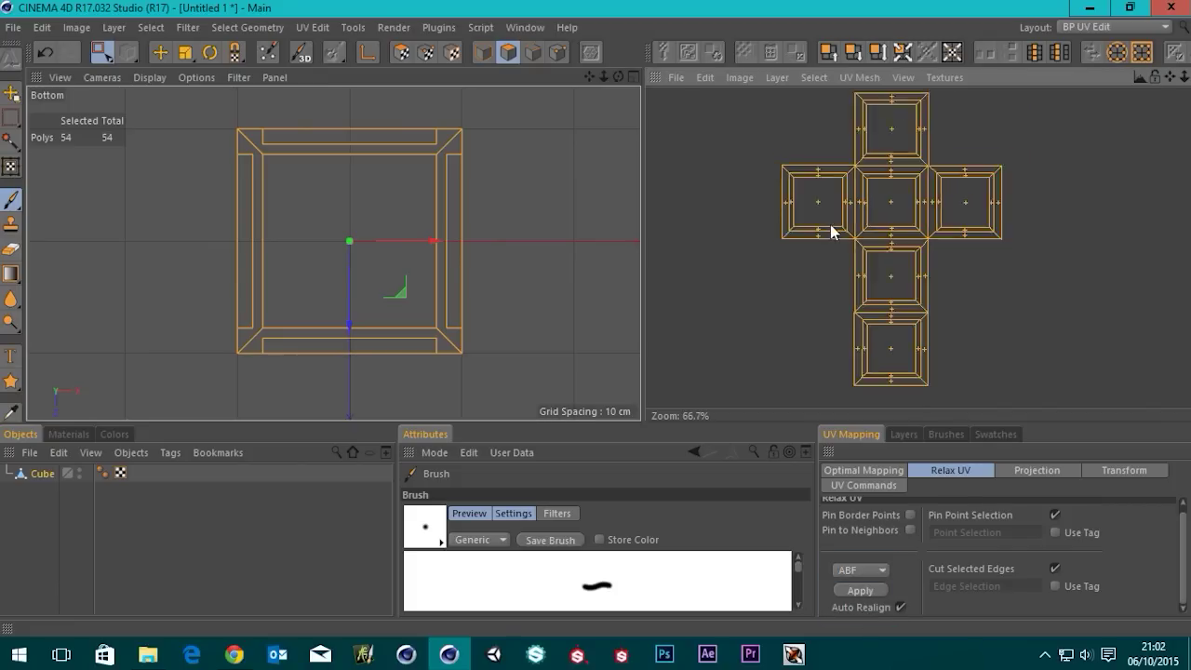
{"action": "scroll", "coordinate": [879, 261], "scroll_direction": "up", "scroll_amount": 3}
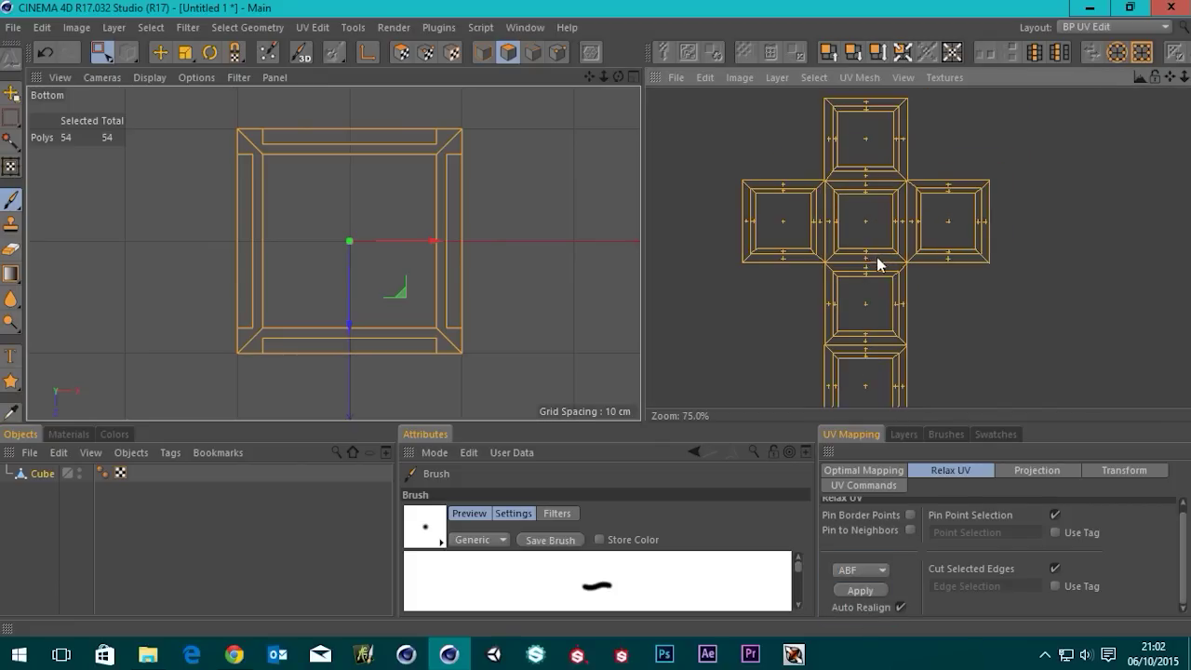
{"action": "scroll", "coordinate": [801, 268], "scroll_direction": "down", "scroll_amount": 4}
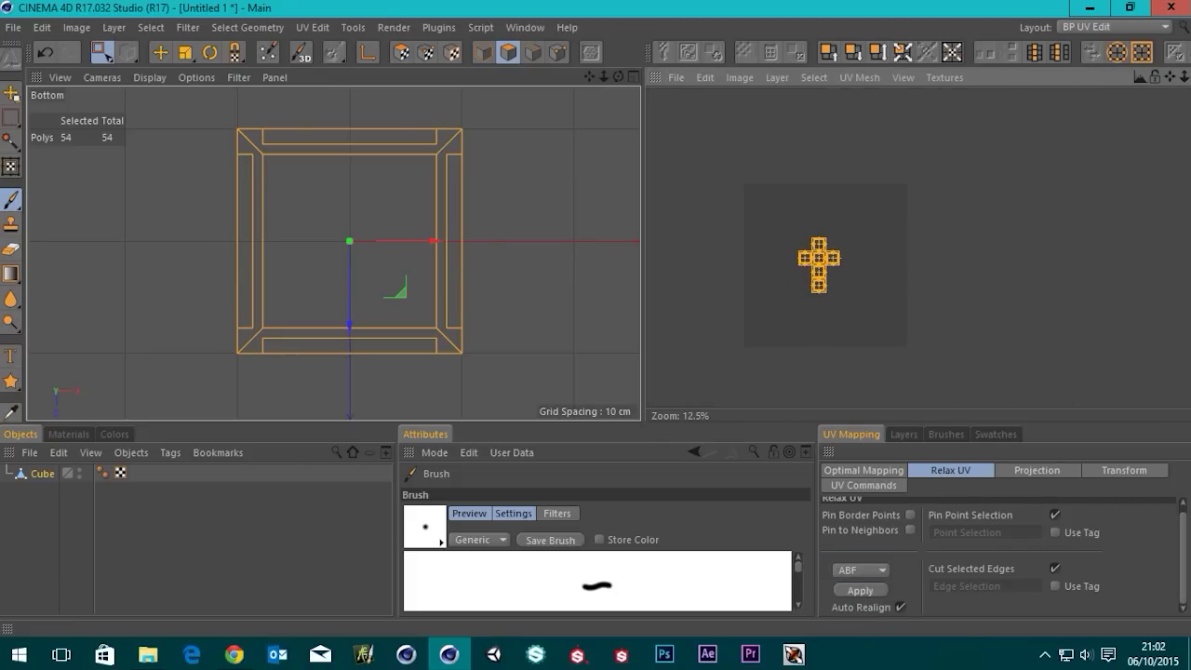
{"action": "scroll", "coordinate": [842, 274], "scroll_direction": "up", "scroll_amount": 3}
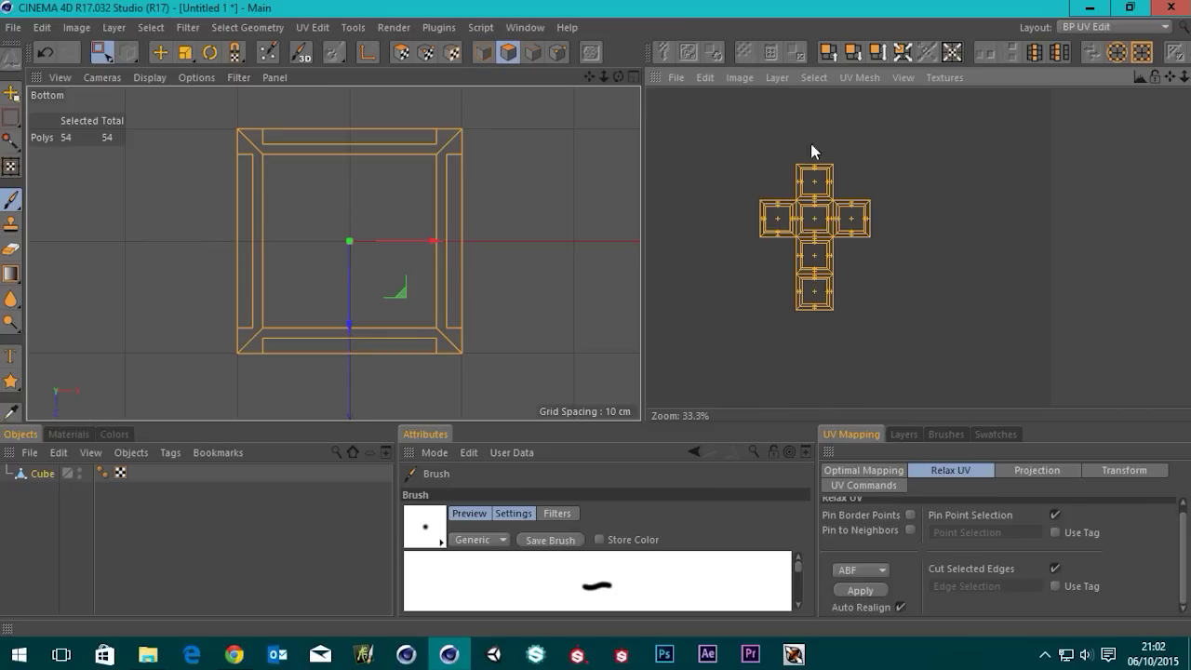
{"action": "scroll", "coordinate": [832, 277], "scroll_direction": "down", "scroll_amount": 2}
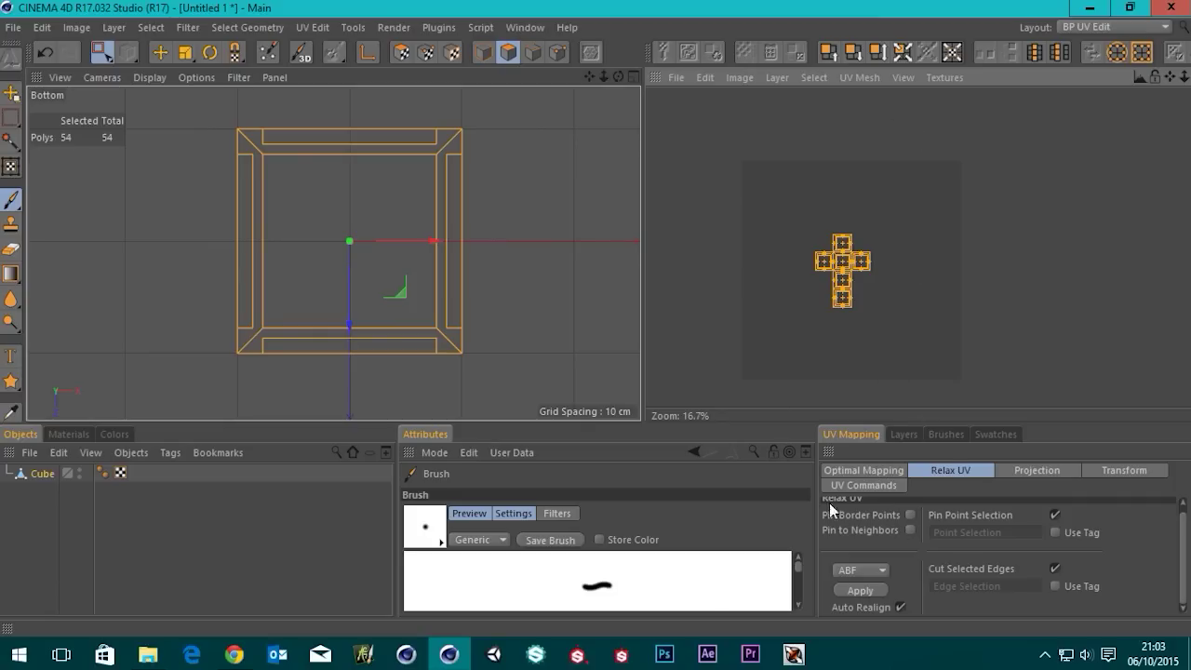
Try the Max UV command on the unfolded crate UVs, and undo it.
{"action": "left_click", "coordinate": [855, 472]}
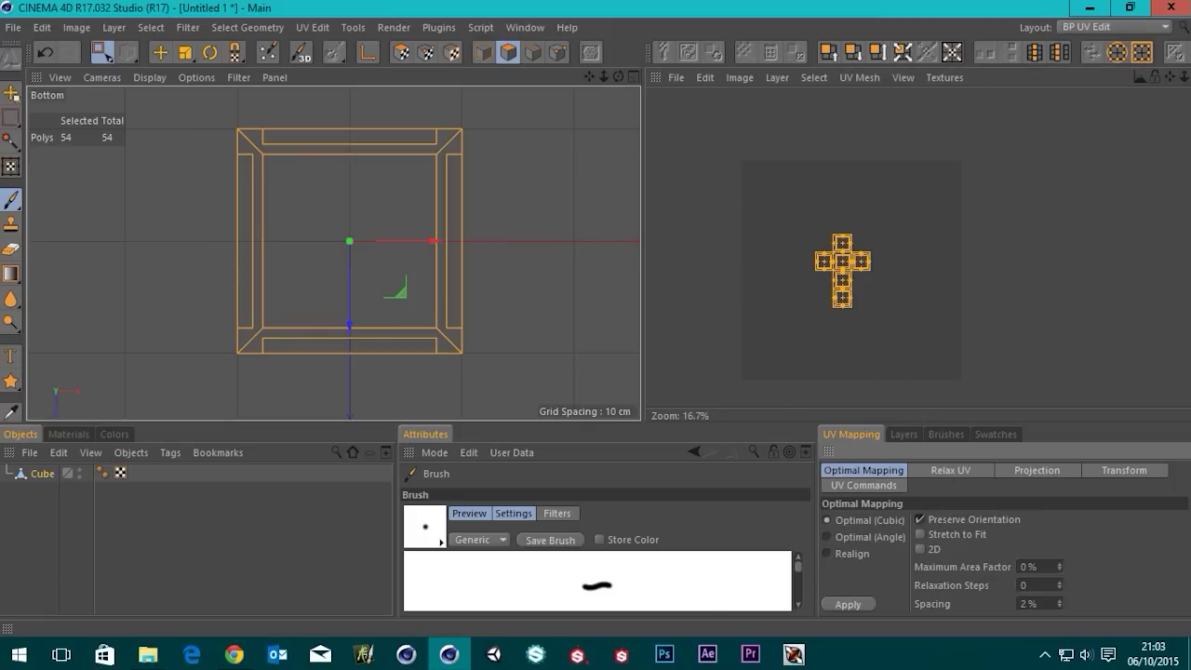
{"action": "left_click", "coordinate": [865, 485]}
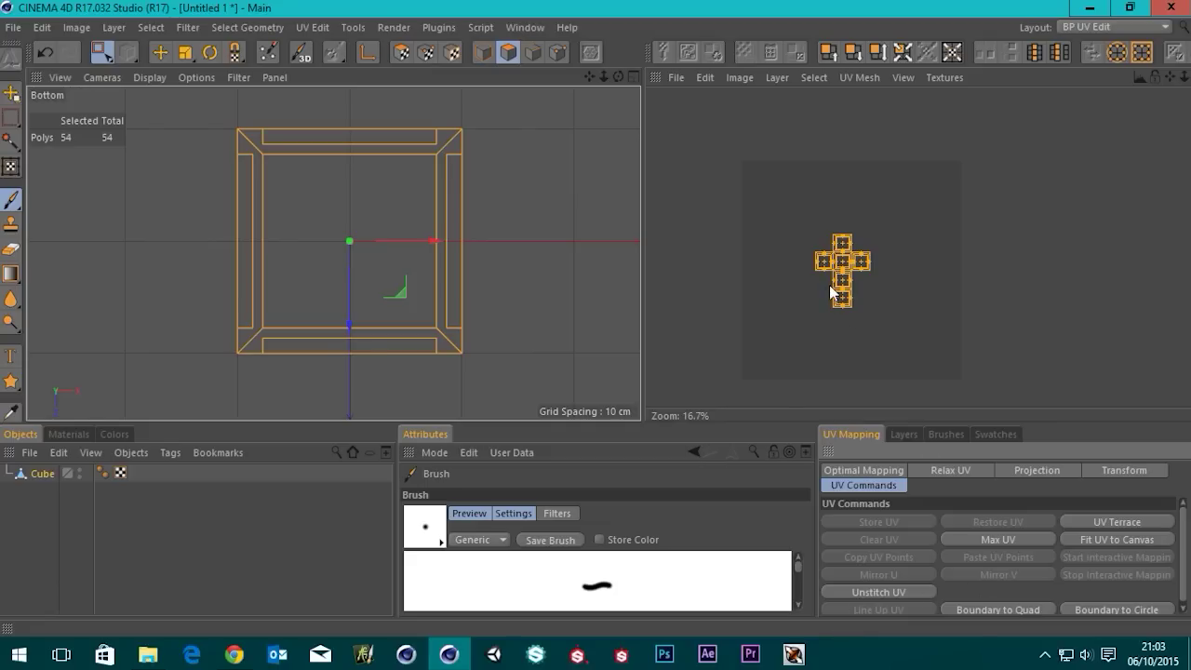
{"action": "left_click", "coordinate": [993, 542]}
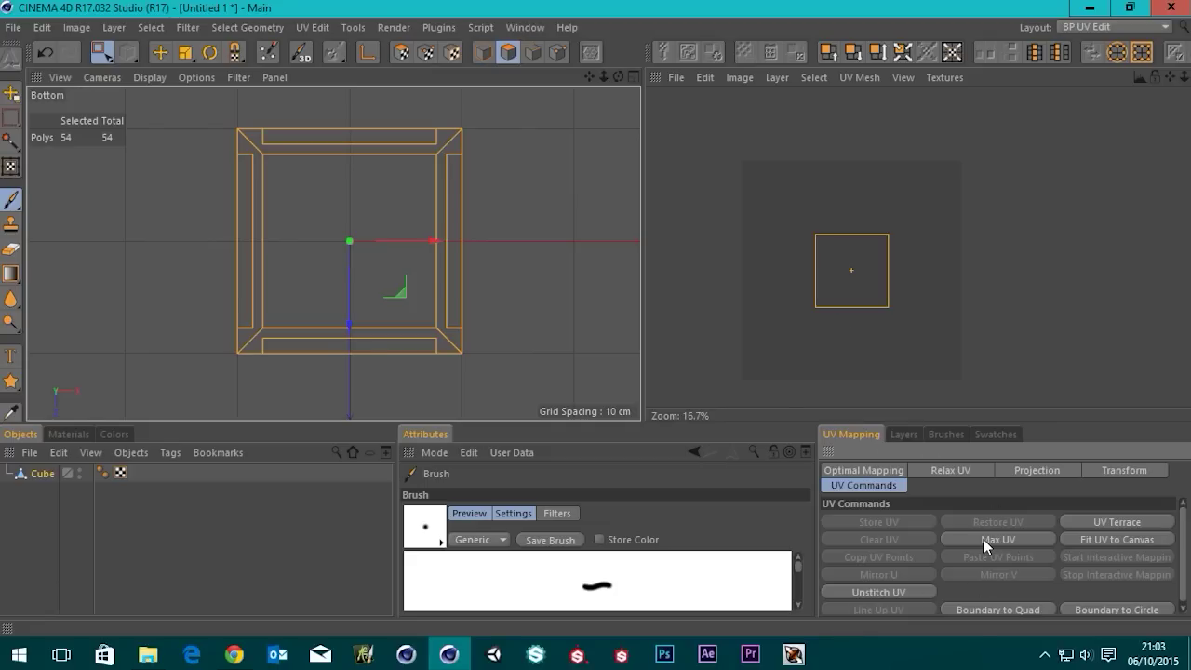
{"action": "key", "text": "ctrl+z"}
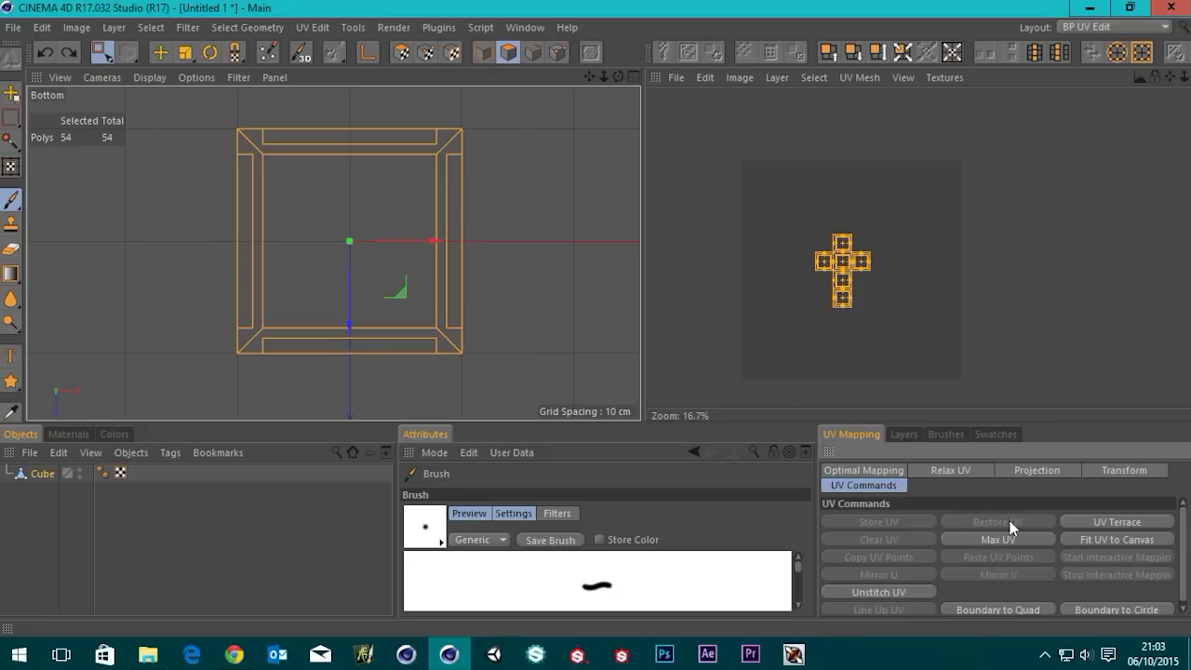
Try to scale the unfolded UV layout with the Scale tool in Polygon mode.
{"action": "left_click", "coordinate": [508, 53]}
{"action": "scroll", "coordinate": [777, 311], "scroll_direction": "up", "scroll_amount": 2}
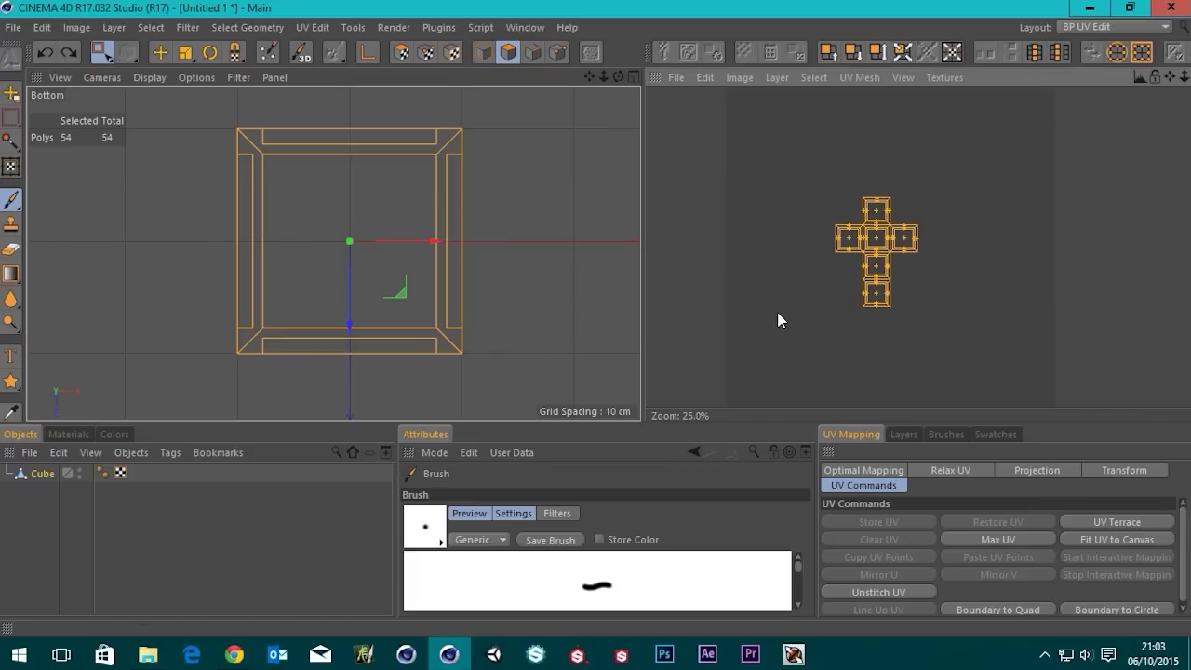
{"action": "scroll", "coordinate": [778, 317], "scroll_direction": "down", "scroll_amount": 2}
{"action": "left_click", "coordinate": [185, 53]}
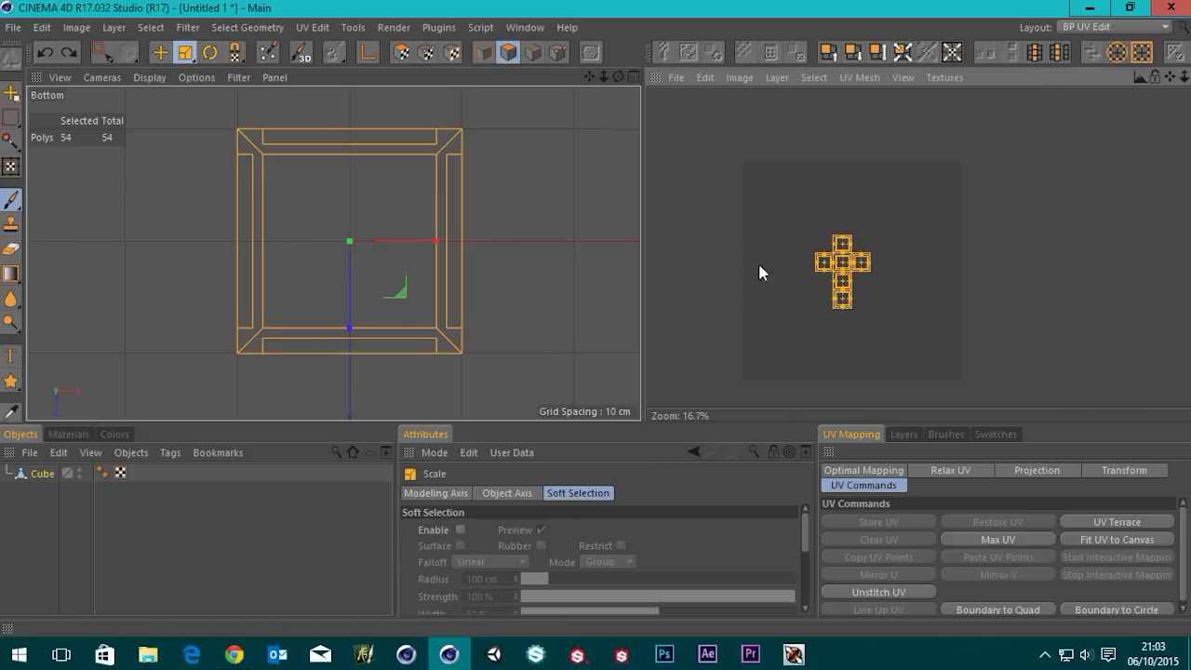
{"action": "left_click", "coordinate": [842, 263]}
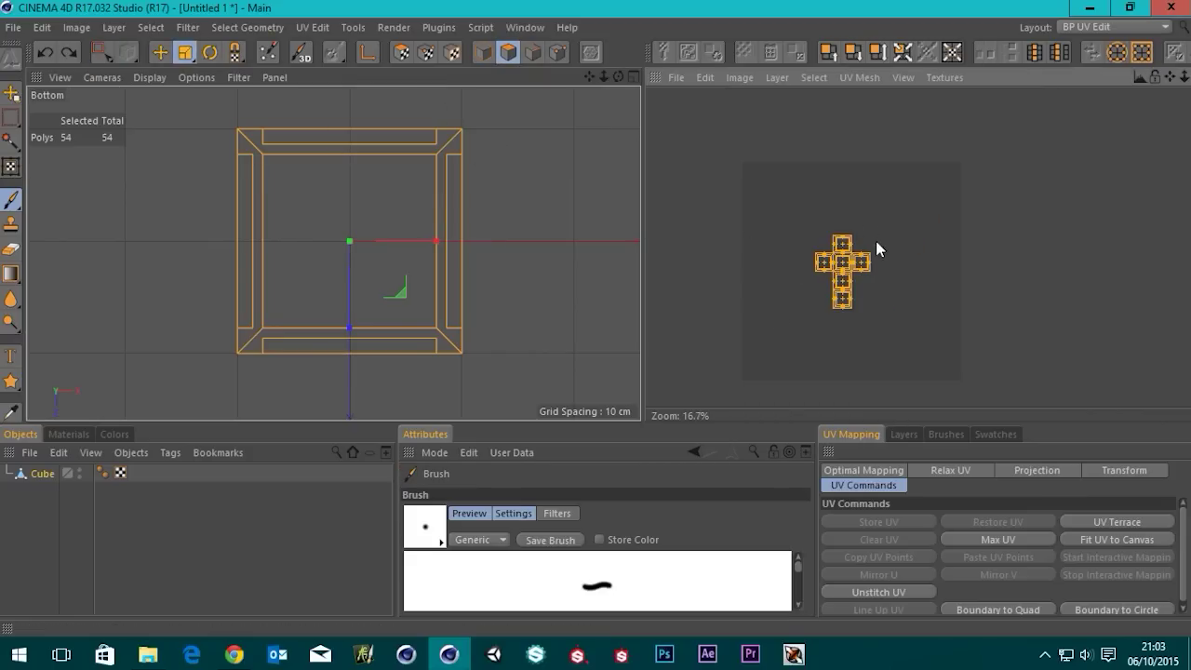
Try Fit UV to Canvas on the unfolded layout in UV Polygon mode, and undo the fit.
{"action": "left_click", "coordinate": [401, 53]}
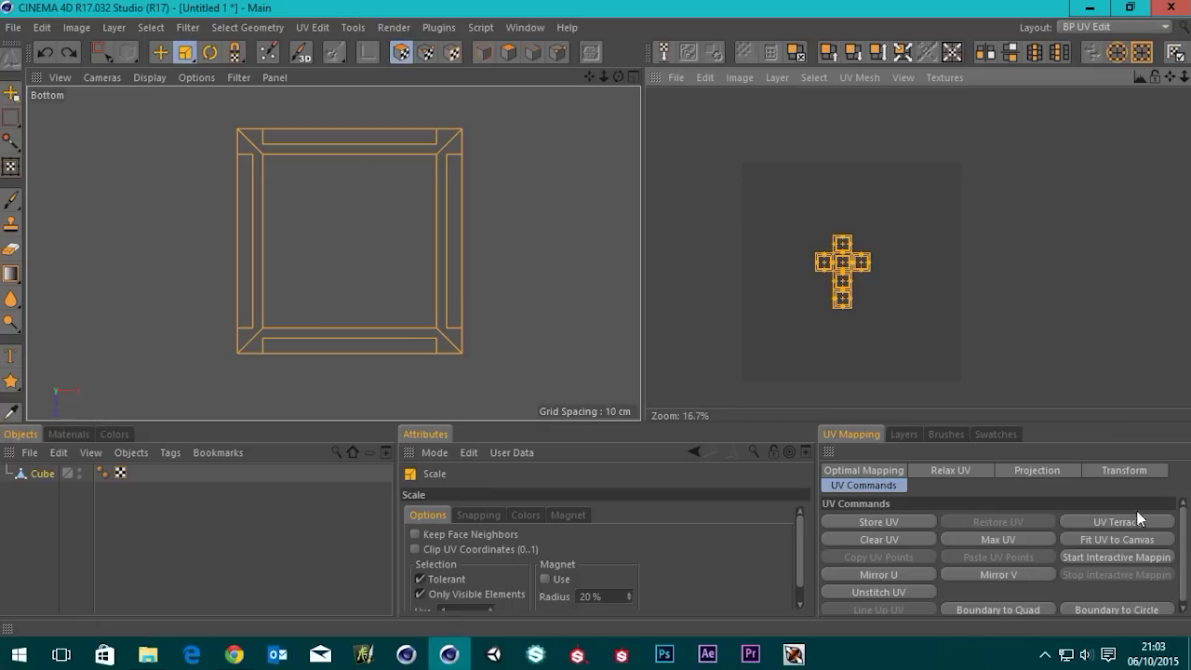
{"action": "left_click", "coordinate": [1107, 549]}
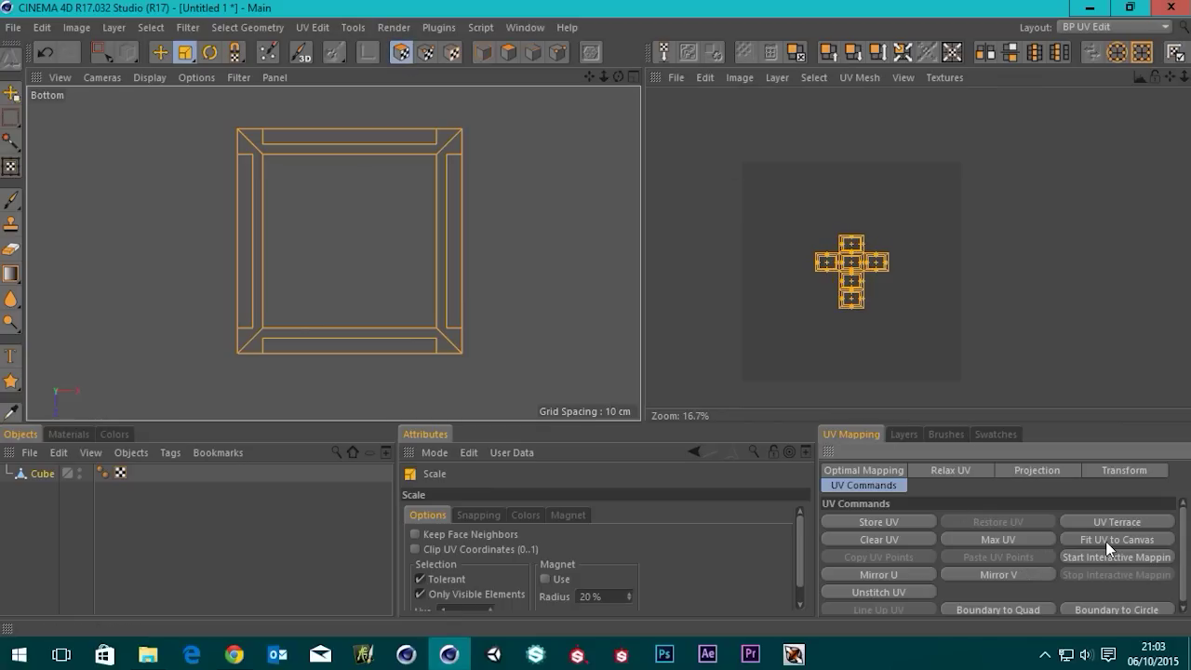
{"action": "scroll", "coordinate": [791, 279], "scroll_direction": "up", "scroll_amount": 3}
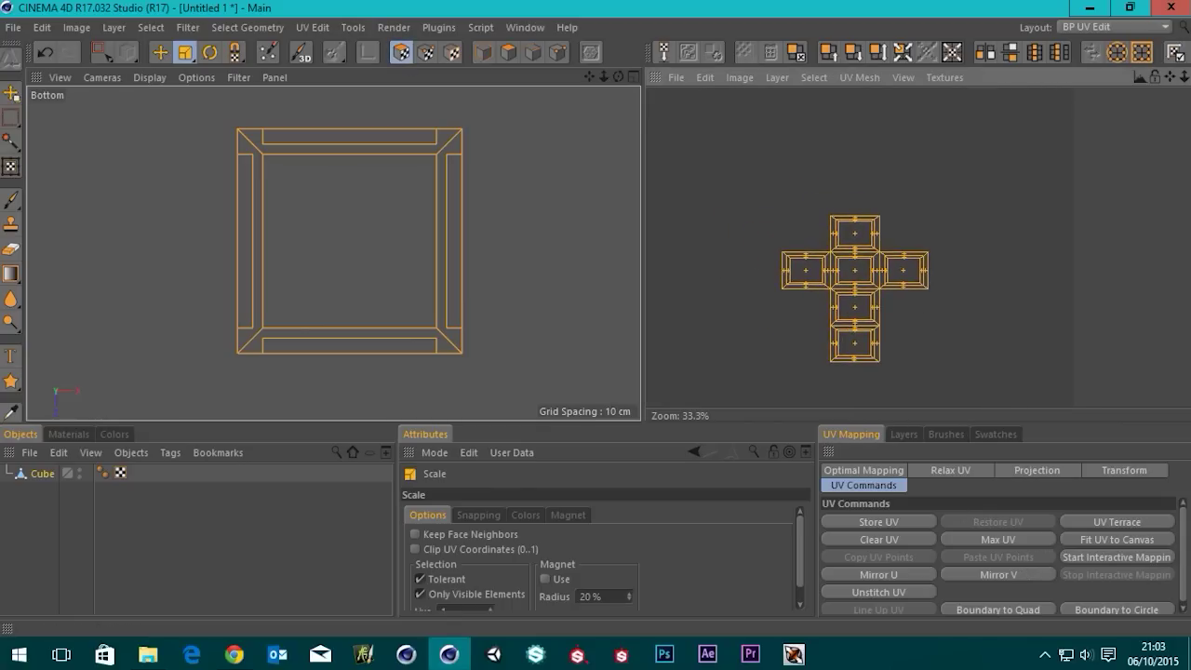
{"action": "scroll", "coordinate": [796, 297], "scroll_direction": "up", "scroll_amount": 2}
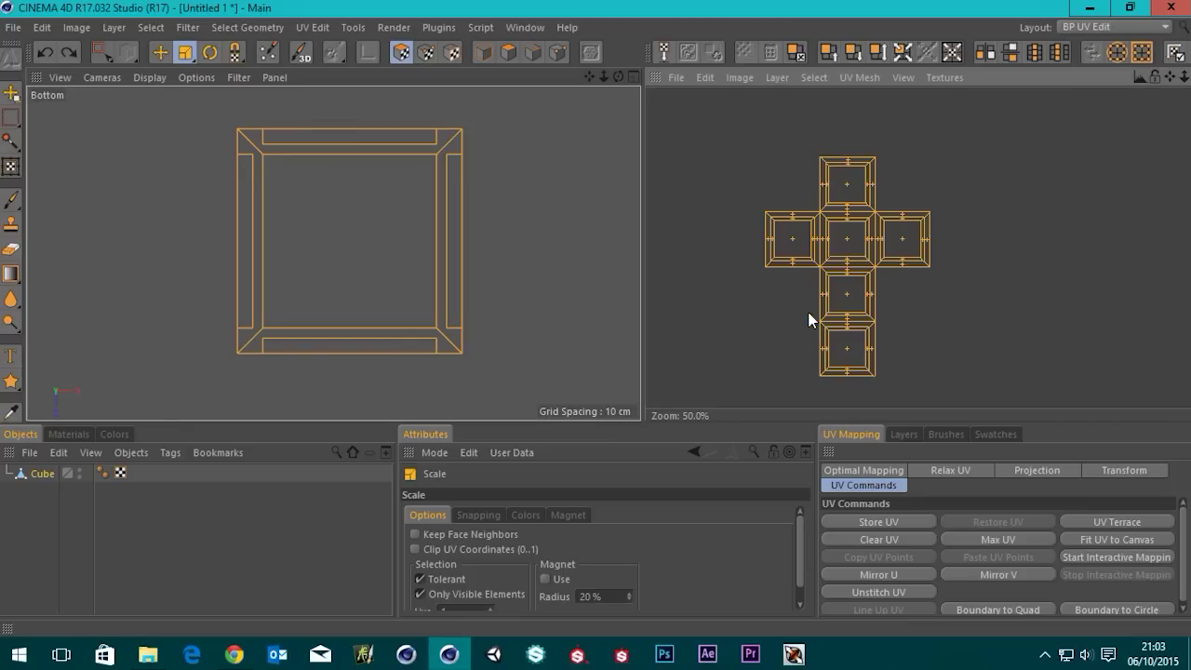
{"action": "middle_click_drag", "start_coordinate": [890, 400], "coordinate": [901, 395], "text": "alt"}
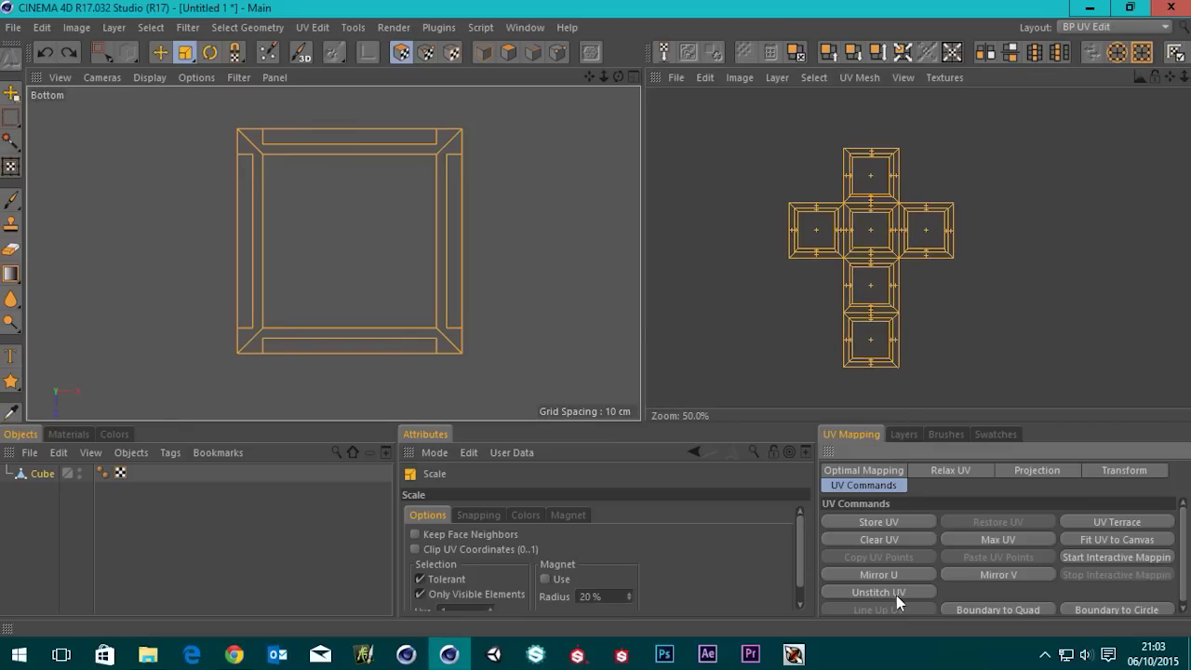
Try the Max UV, Boundary to Quad and Boundary to Circle commands on the unfolded UVs, undoing each one.
{"action": "left_click", "coordinate": [1009, 539]}
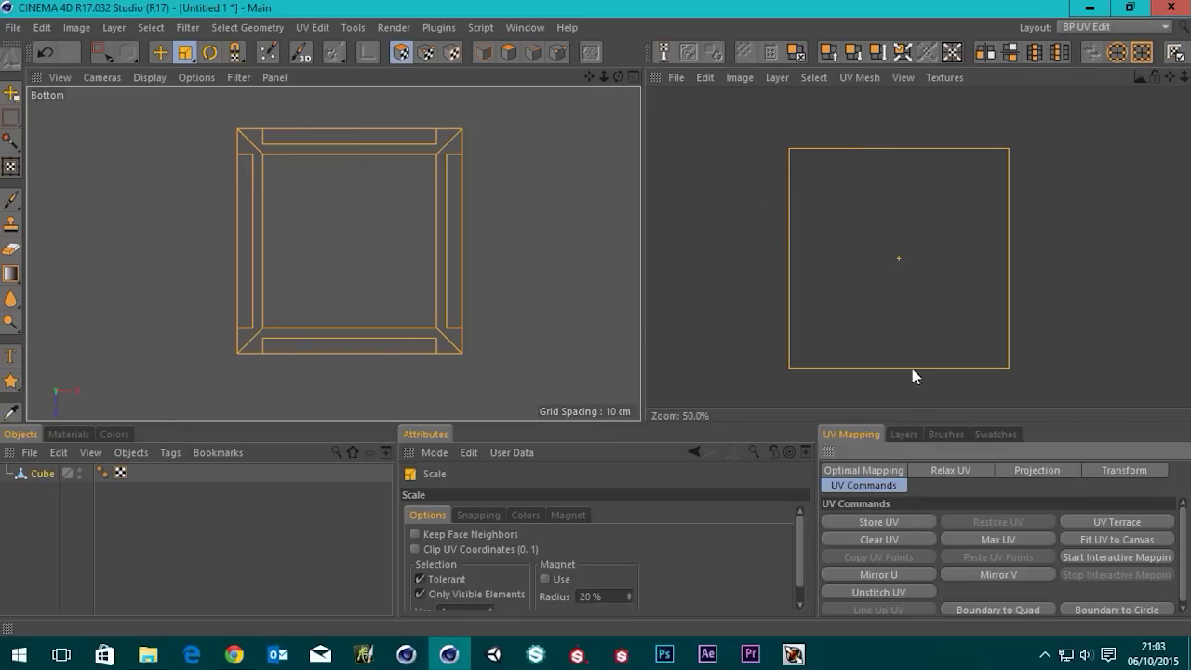
{"action": "key", "text": "ctrl+z"}
{"action": "scroll", "coordinate": [992, 568], "scroll_direction": "down", "scroll_amount": 1}
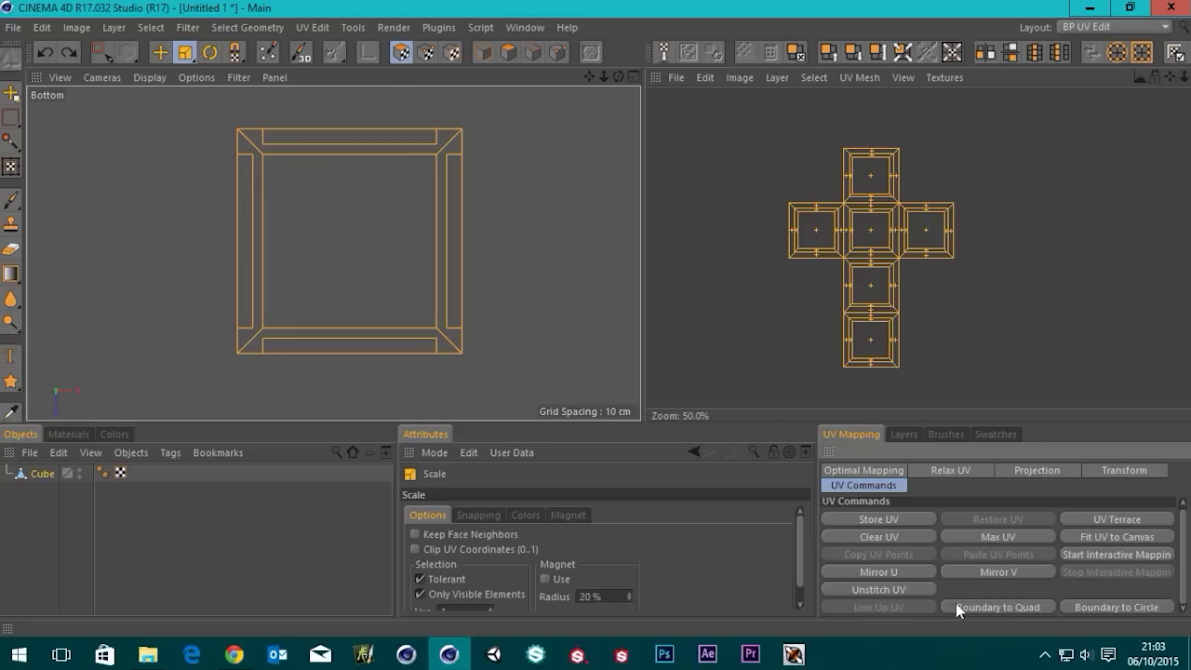
{"action": "left_click", "coordinate": [991, 607]}
{"action": "key", "text": "ctrl+z"}
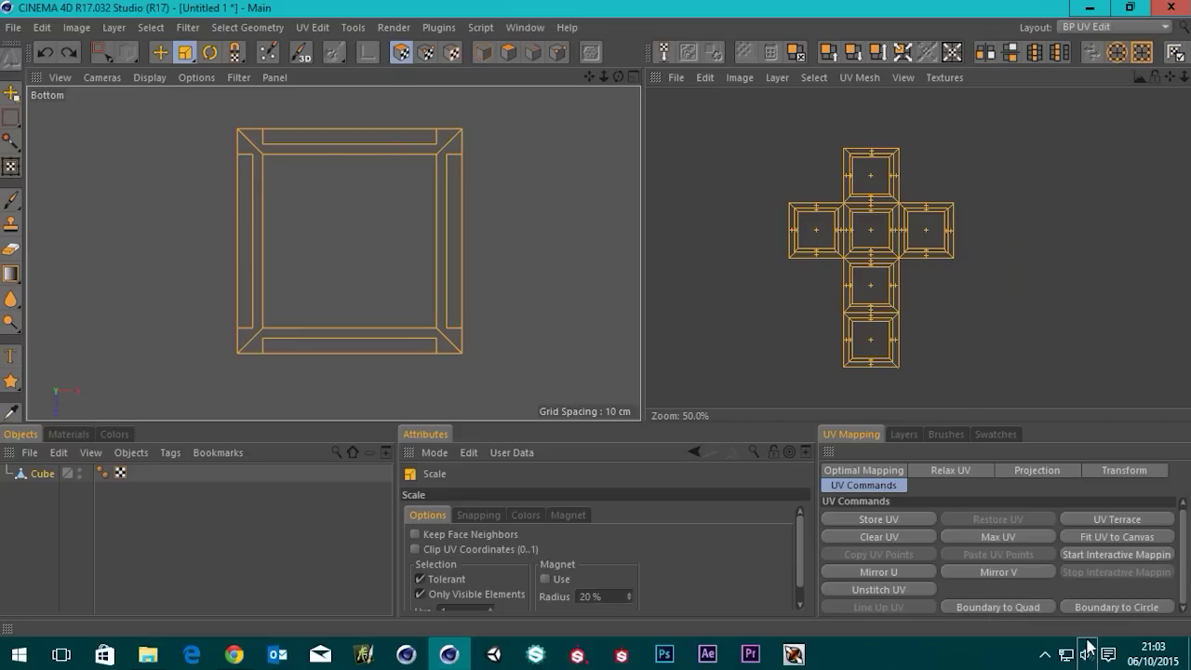
{"action": "left_click", "coordinate": [1107, 609]}
{"action": "key", "text": "ctrl+z"}
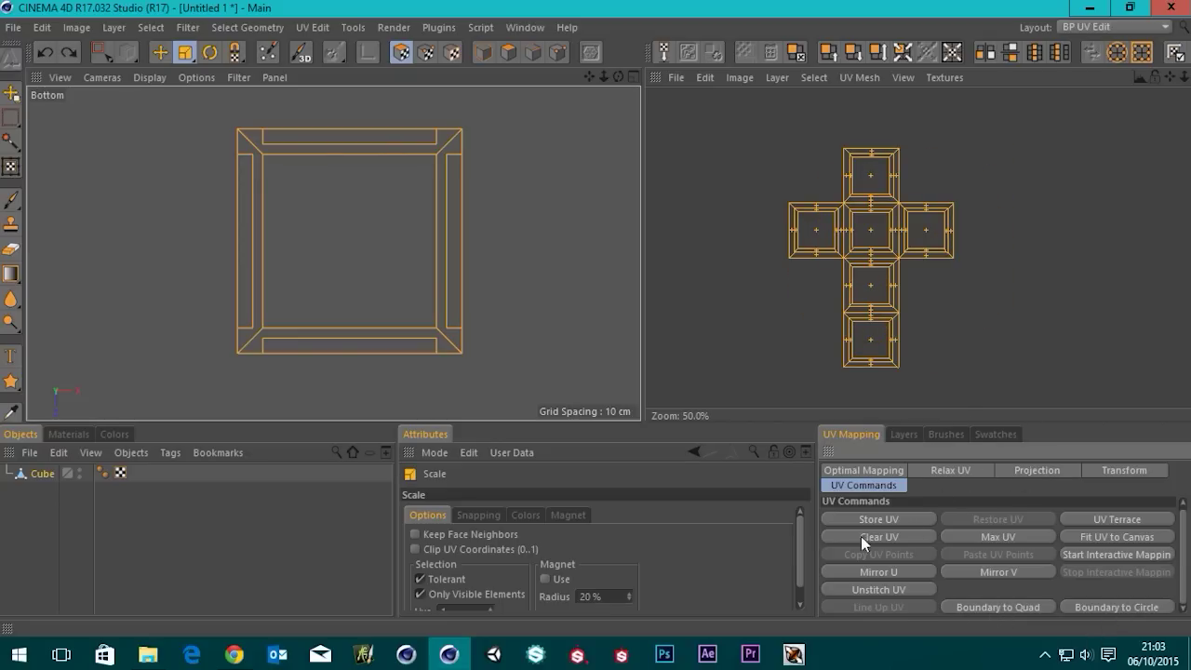
Scale the whole unfolded UV cross up to nearly fill the canvas and move it to the canvas centre.
{"action": "scroll", "coordinate": [894, 352], "scroll_direction": "down", "scroll_amount": 3}
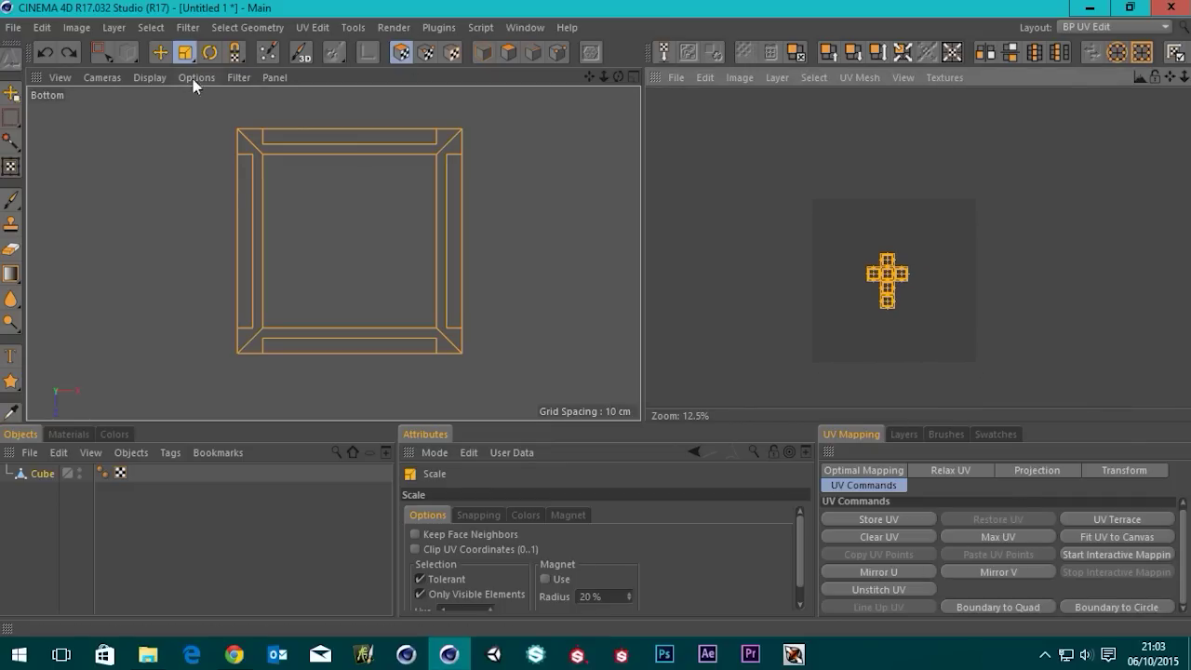
{"action": "left_click_drag", "start_coordinate": [887, 279], "coordinate": [947, 279]}
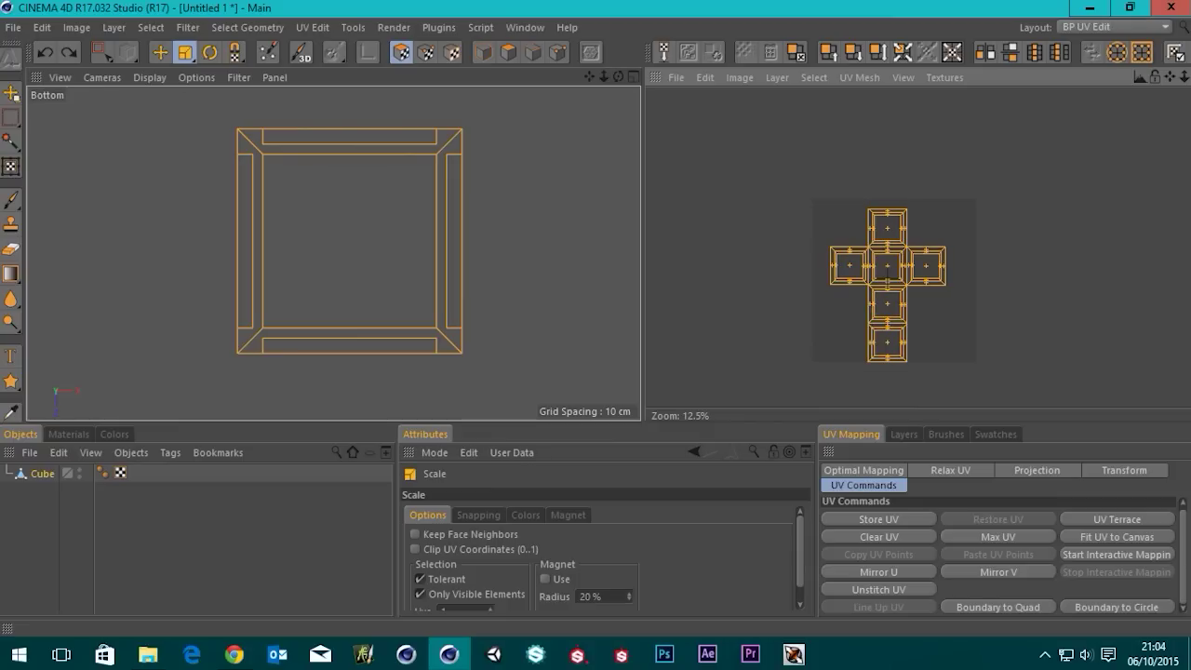
{"action": "left_click", "coordinate": [171, 54]}
{"action": "left_click_drag", "start_coordinate": [851, 307], "coordinate": [860, 301]}
{"action": "scroll", "coordinate": [864, 192], "scroll_direction": "up", "scroll_amount": 2}
{"action": "scroll", "coordinate": [866, 192], "scroll_direction": "down", "scroll_amount": 2}
{"action": "middle_click_drag", "start_coordinate": [866, 191], "coordinate": [907, 171], "text": "alt"}
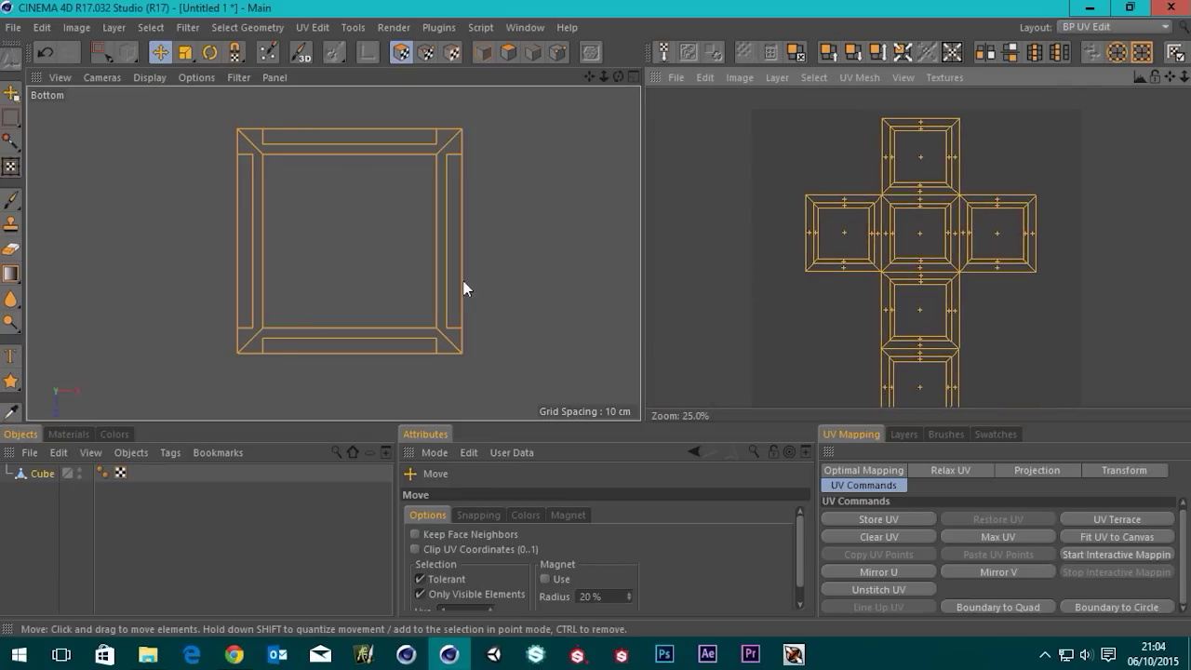
Switch the 3D view to Perspective and select the outer frame strip of the UV cross's left square to find it on the crate.
{"action": "middle_click", "coordinate": [407, 268]}
{"action": "middle_click", "coordinate": [226, 164]}
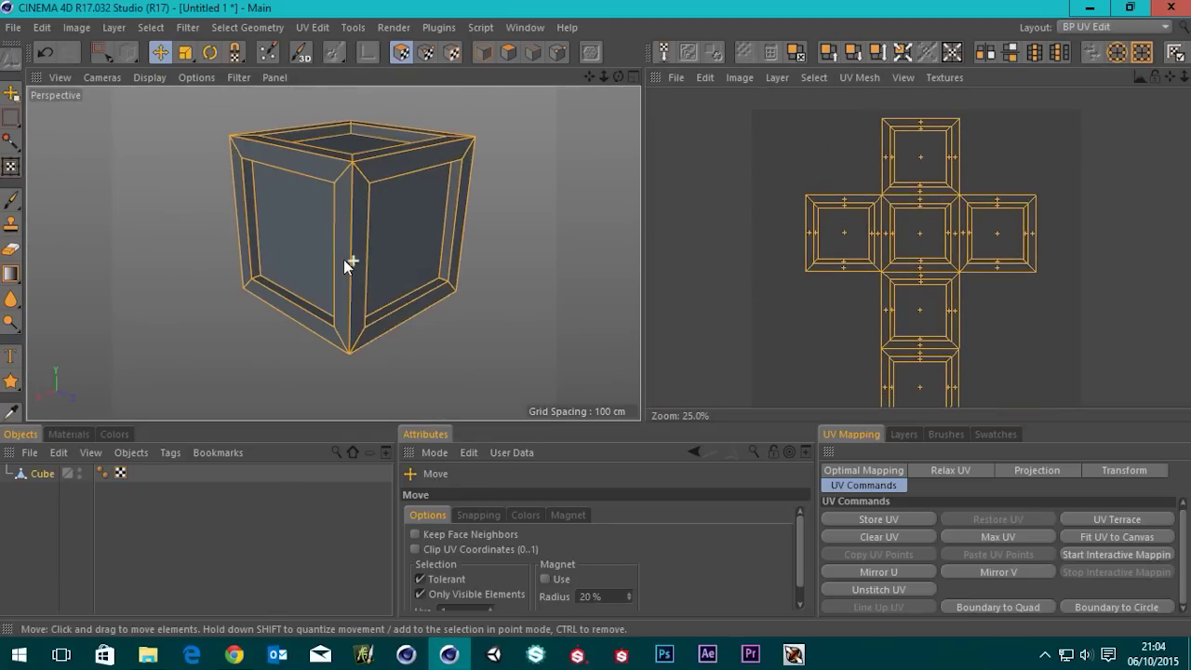
{"action": "middle_click_drag", "start_coordinate": [468, 260], "coordinate": [447, 269], "text": "alt"}
{"action": "scroll", "coordinate": [378, 237], "scroll_direction": "up", "scroll_amount": 2}
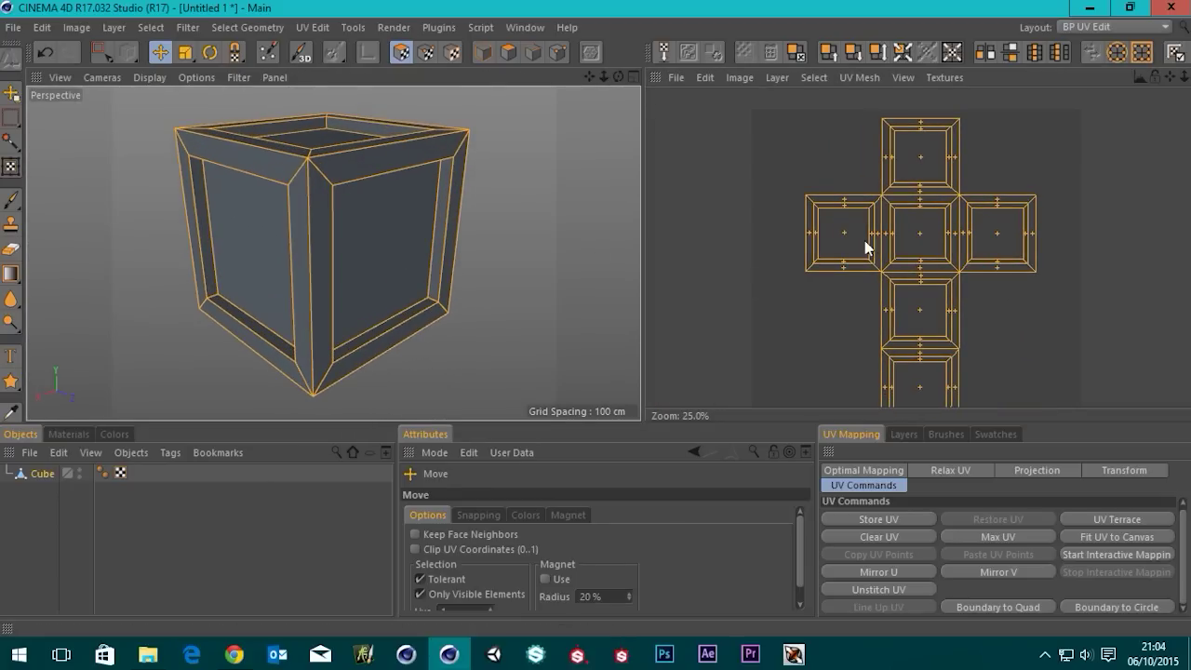
{"action": "scroll", "coordinate": [864, 241], "scroll_direction": "up", "scroll_amount": 3}
{"action": "left_click", "coordinate": [714, 261]}
{"action": "left_click_drag", "start_coordinate": [452, 186], "coordinate": [489, 147], "text": "alt"}
{"action": "scroll", "coordinate": [468, 216], "scroll_direction": "up", "scroll_amount": 4}
{"action": "scroll", "coordinate": [468, 216], "scroll_direction": "up", "scroll_amount": 2}
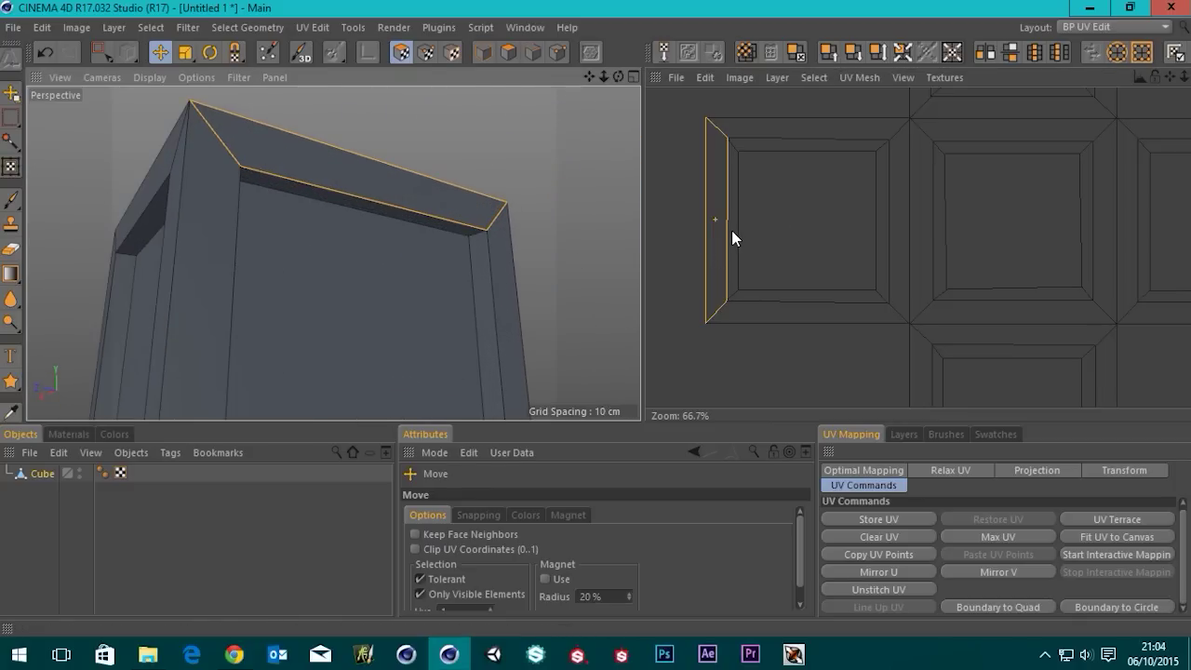
Add the inner strips, centre panel and remaining frame strips of the left UV square to the selection to match them to one crate side.
{"action": "left_click", "coordinate": [731, 231], "text": "shift"}
{"action": "scroll", "coordinate": [416, 220], "scroll_direction": "down", "scroll_amount": 2}
{"action": "scroll", "coordinate": [416, 219], "scroll_direction": "up", "scroll_amount": 1}
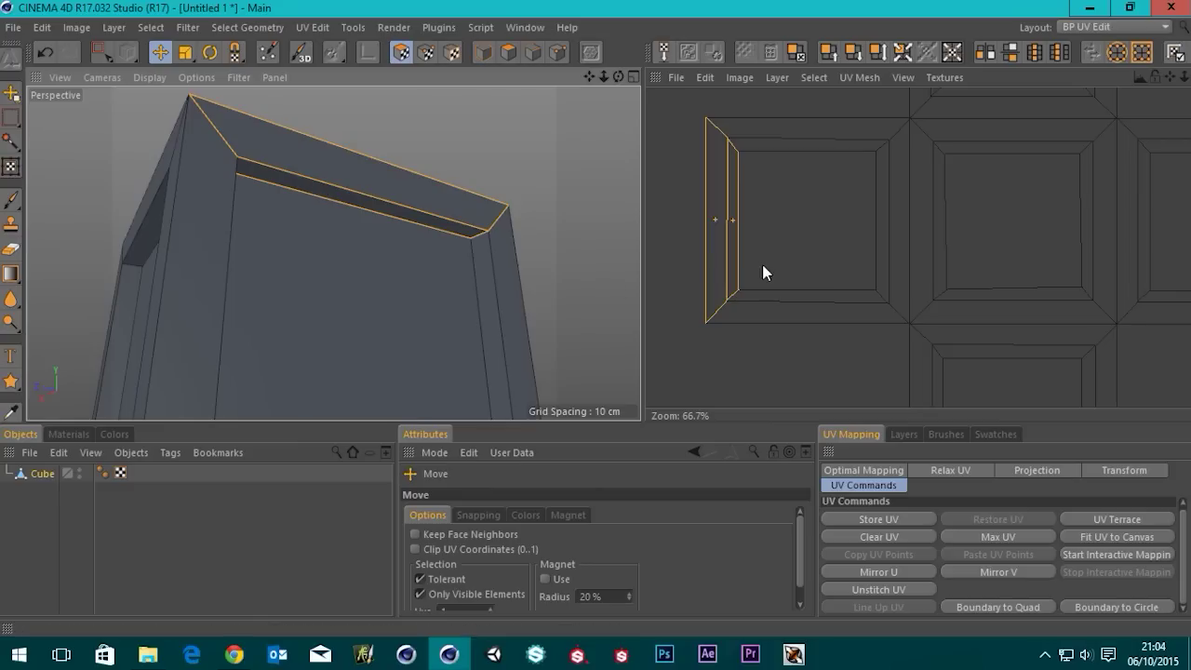
{"action": "left_click", "coordinate": [842, 267], "text": "shift"}
{"action": "left_click", "coordinate": [825, 316], "text": "shift"}
{"action": "left_click", "coordinate": [898, 221], "text": "shift"}
{"action": "left_click", "coordinate": [843, 148], "text": "shift"}
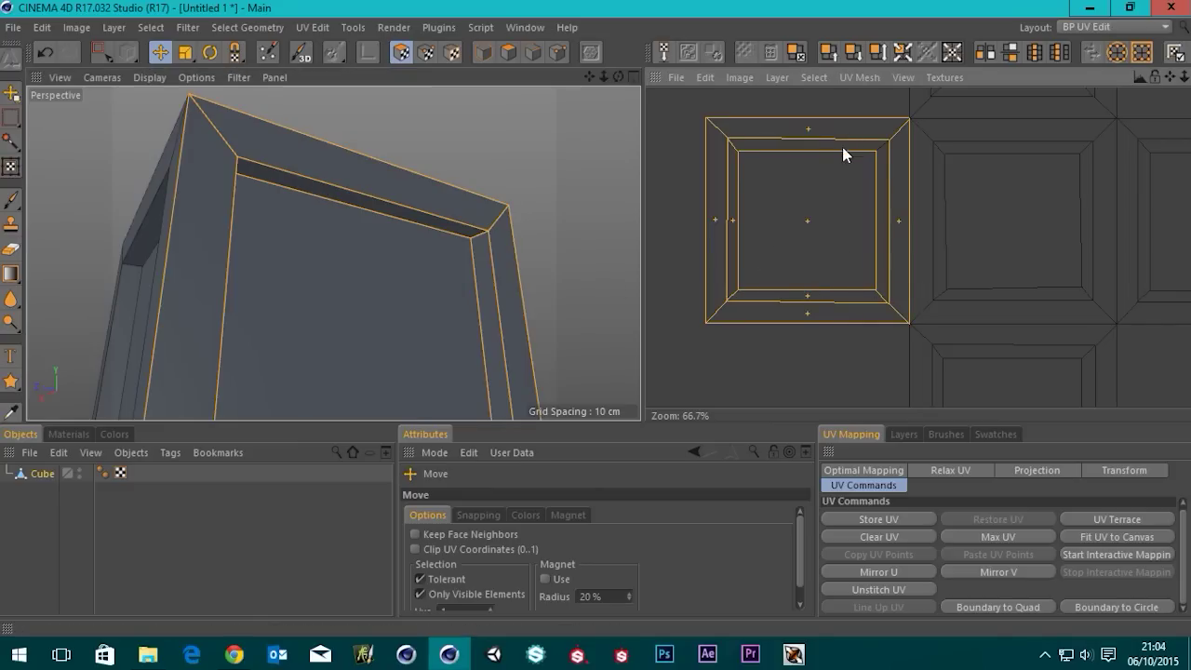
{"action": "scroll", "coordinate": [750, 290], "scroll_direction": "down", "scroll_amount": 5}
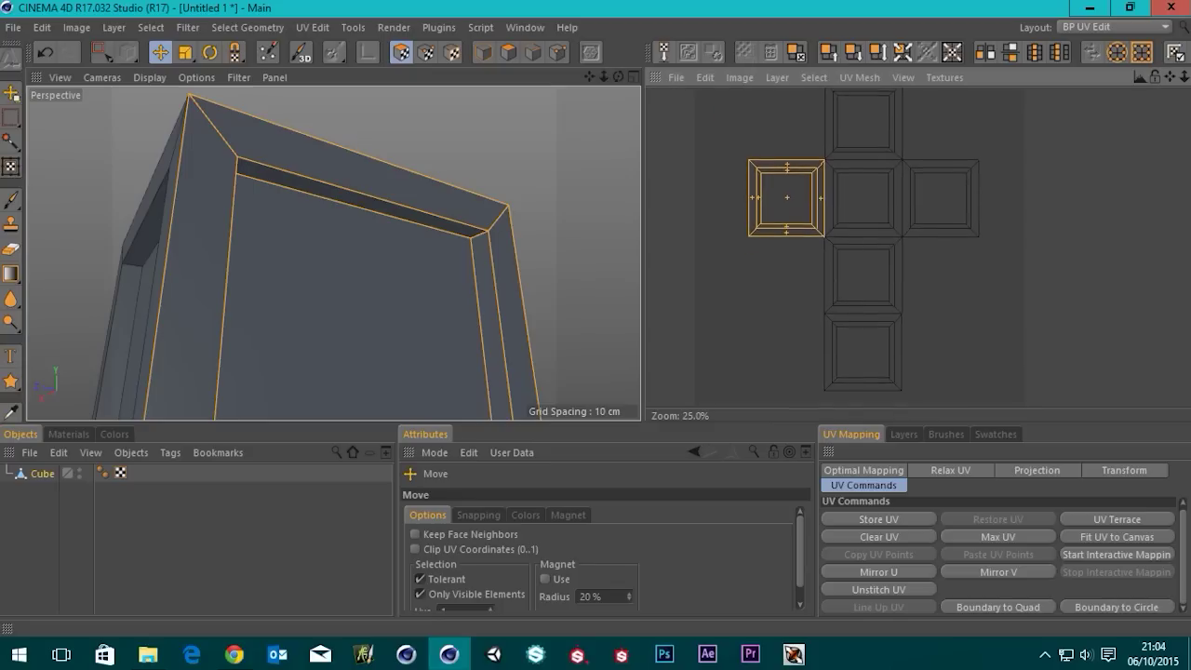
Clear the UV selection, and apply the Mat material to the cube in the Standard layout.
{"action": "left_click", "coordinate": [1136, 256]}
{"action": "left_click_drag", "start_coordinate": [401, 293], "coordinate": [431, 385], "text": "alt"}
{"action": "right_click_drag", "start_coordinate": [332, 252], "coordinate": [299, 287], "text": "alt"}
{"action": "middle_click_drag", "start_coordinate": [303, 286], "coordinate": [361, 250], "text": "alt"}
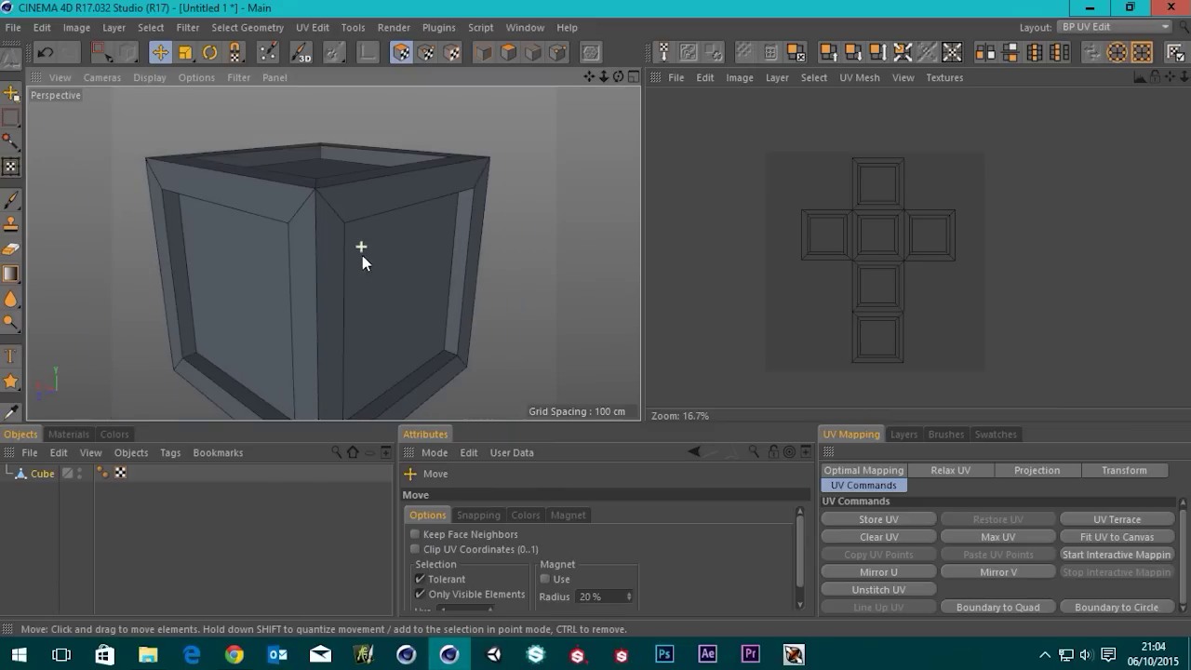
{"action": "mouse_move", "coordinate": [389, 292]}
{"action": "left_mouse_down", "text": "alt"}
{"action": "mouse_move", "coordinate": [415, 271]}
{"action": "mouse_move", "coordinate": [398, 296]}
{"action": "left_mouse_up", "text": "alt"}
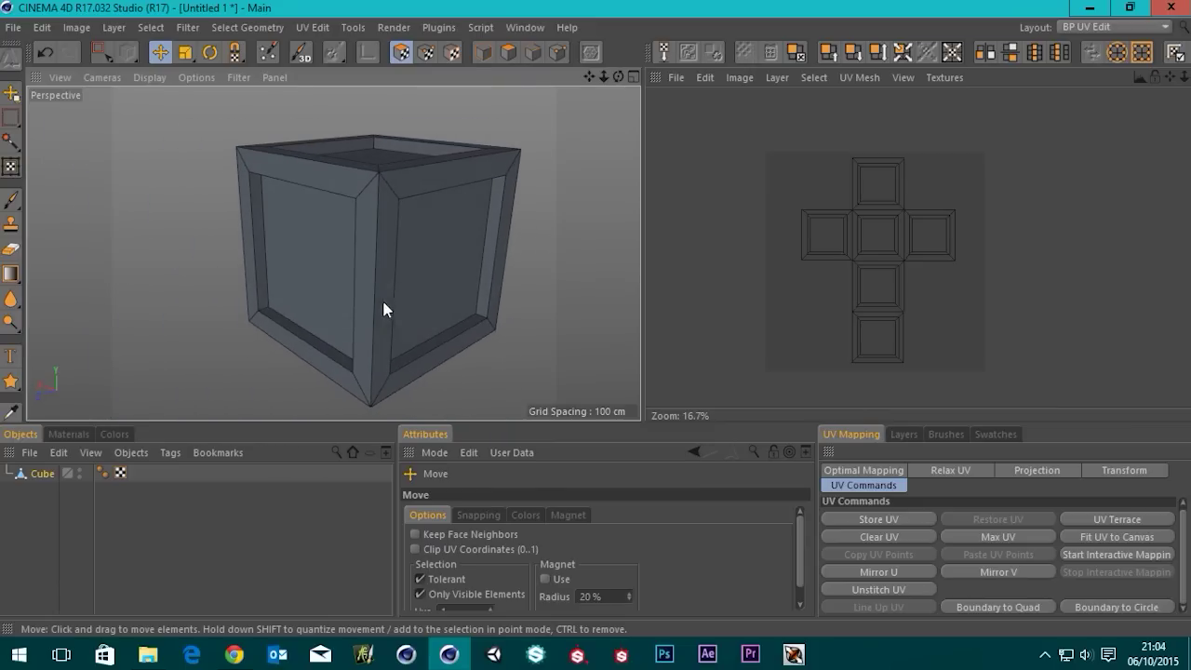
{"action": "left_click", "coordinate": [1113, 27]}
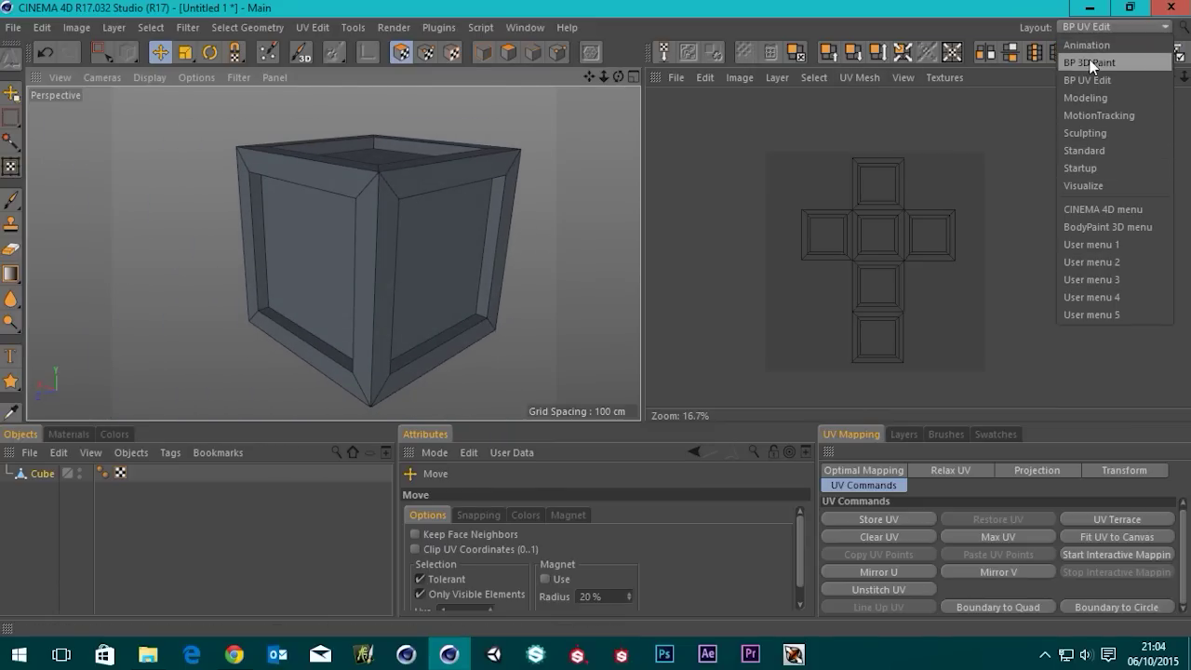
{"action": "left_click", "coordinate": [1087, 152]}
{"action": "left_click_drag", "start_coordinate": [47, 572], "coordinate": [550, 307]}
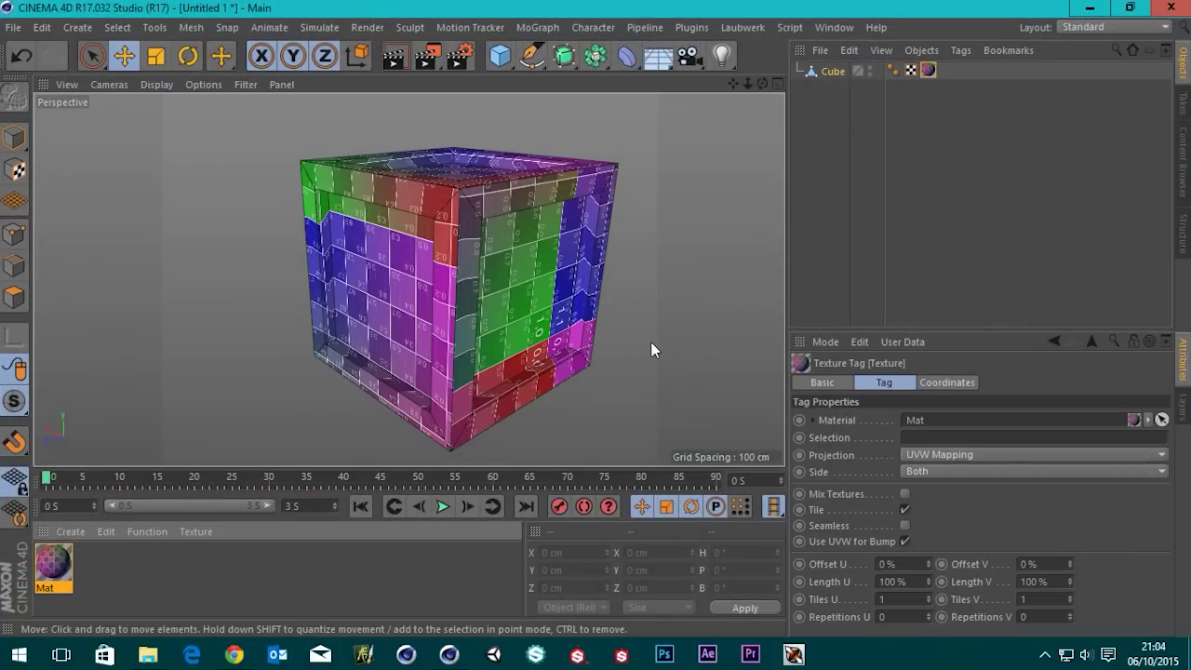
Examine the UV grid texture along the recessed frame edges of the crate.
{"action": "left_click_drag", "start_coordinate": [564, 279], "coordinate": [514, 244], "text": "alt"}
{"action": "scroll", "coordinate": [587, 284], "scroll_direction": "up", "scroll_amount": 5}
{"action": "scroll", "coordinate": [544, 253], "scroll_direction": "up", "scroll_amount": 3}
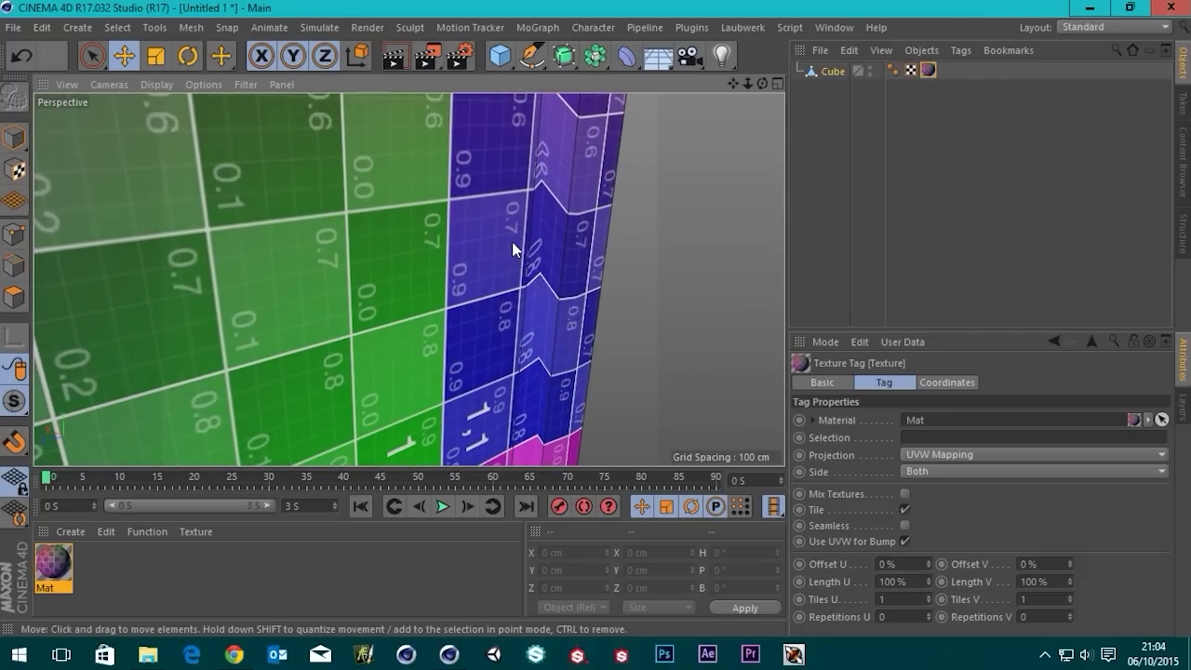
{"action": "middle_click", "coordinate": [514, 243]}
{"action": "middle_click", "coordinate": [385, 154]}
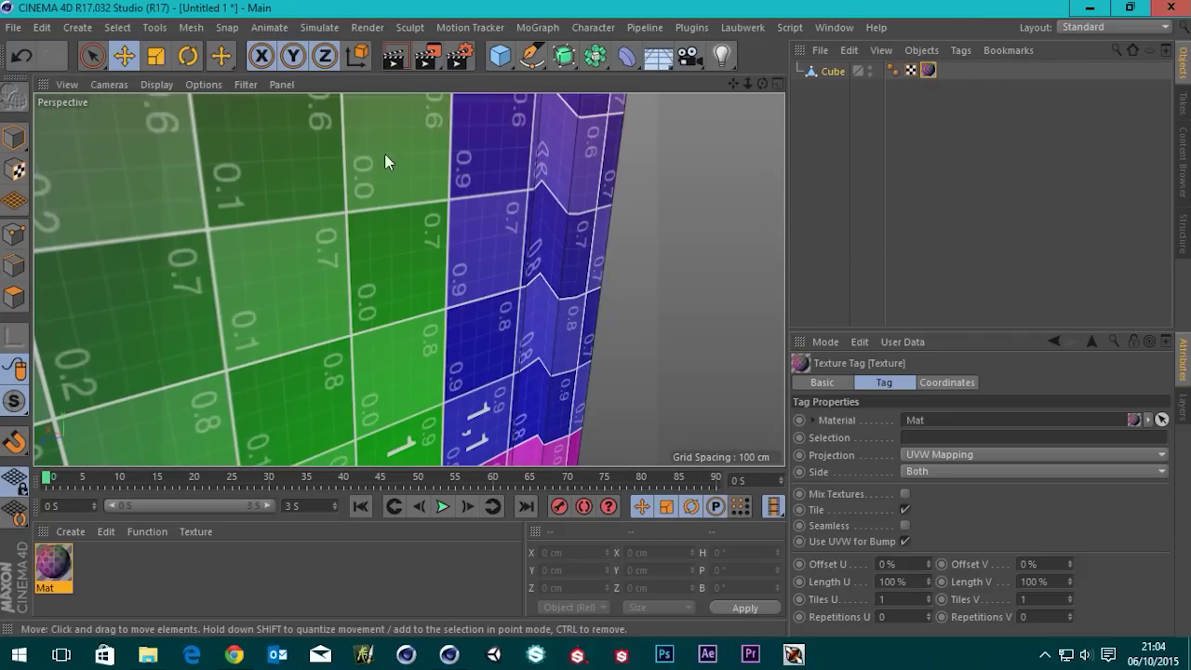
Return to the BP UV Edit layout and select the crate's recessed inner strip polygon to locate it in the UVs.
{"action": "left_click", "coordinate": [1098, 27]}
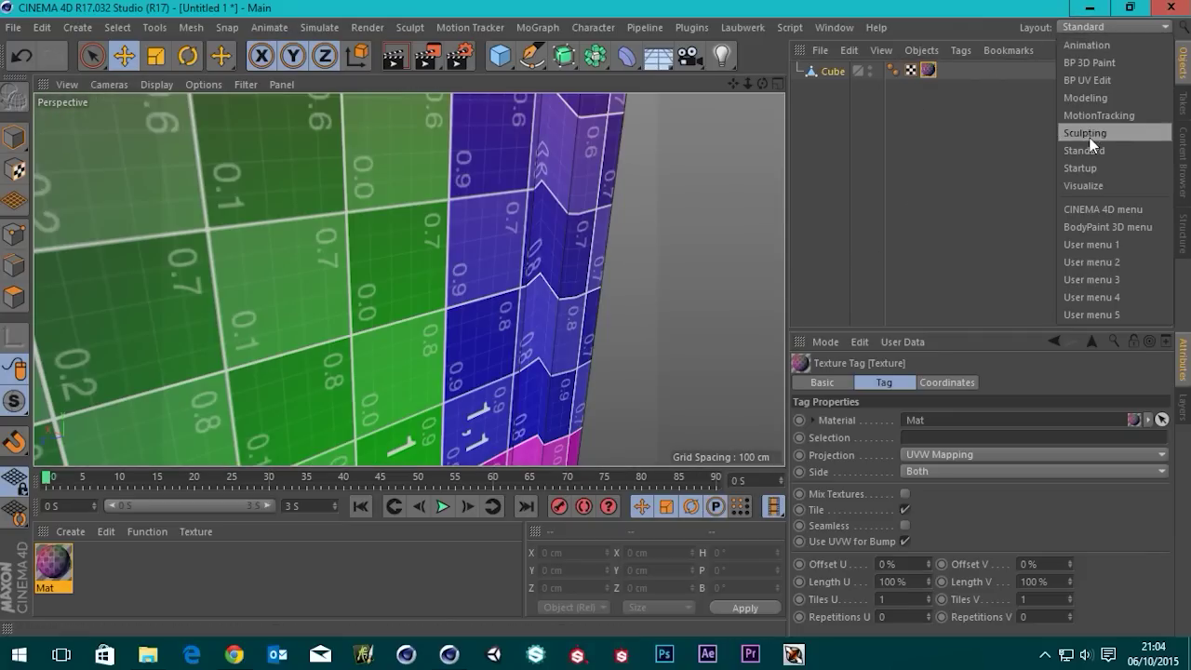
{"action": "left_click", "coordinate": [1082, 89]}
{"action": "scroll", "coordinate": [808, 300], "scroll_direction": "up", "scroll_amount": 5}
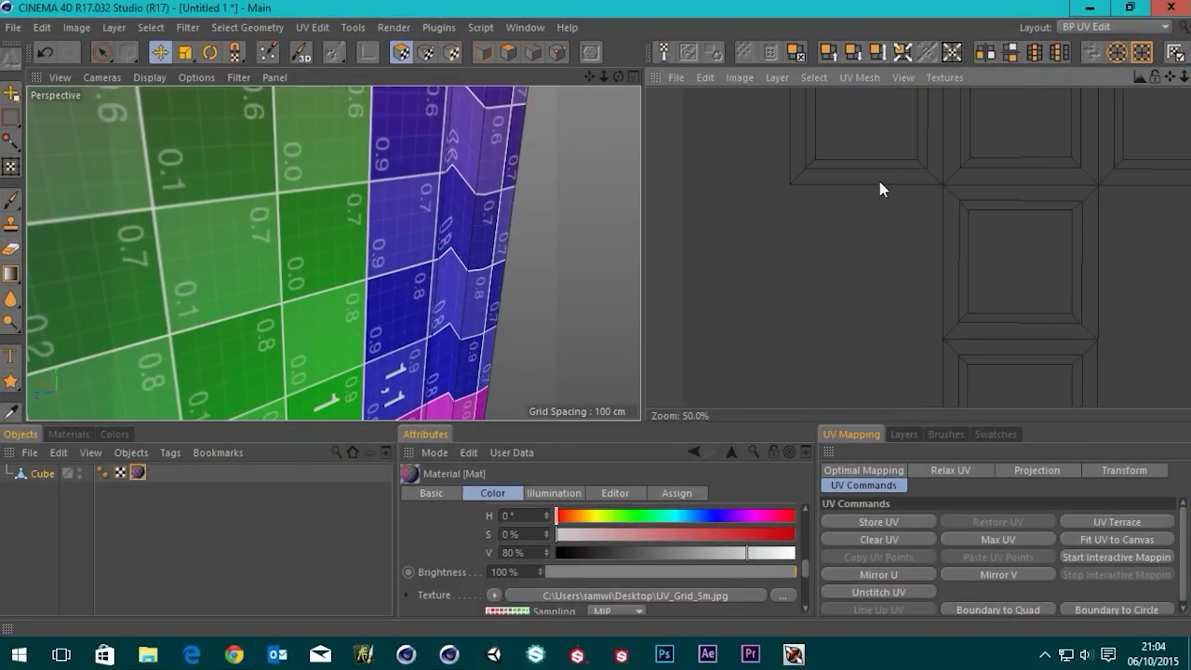
{"action": "left_click", "coordinate": [457, 137]}
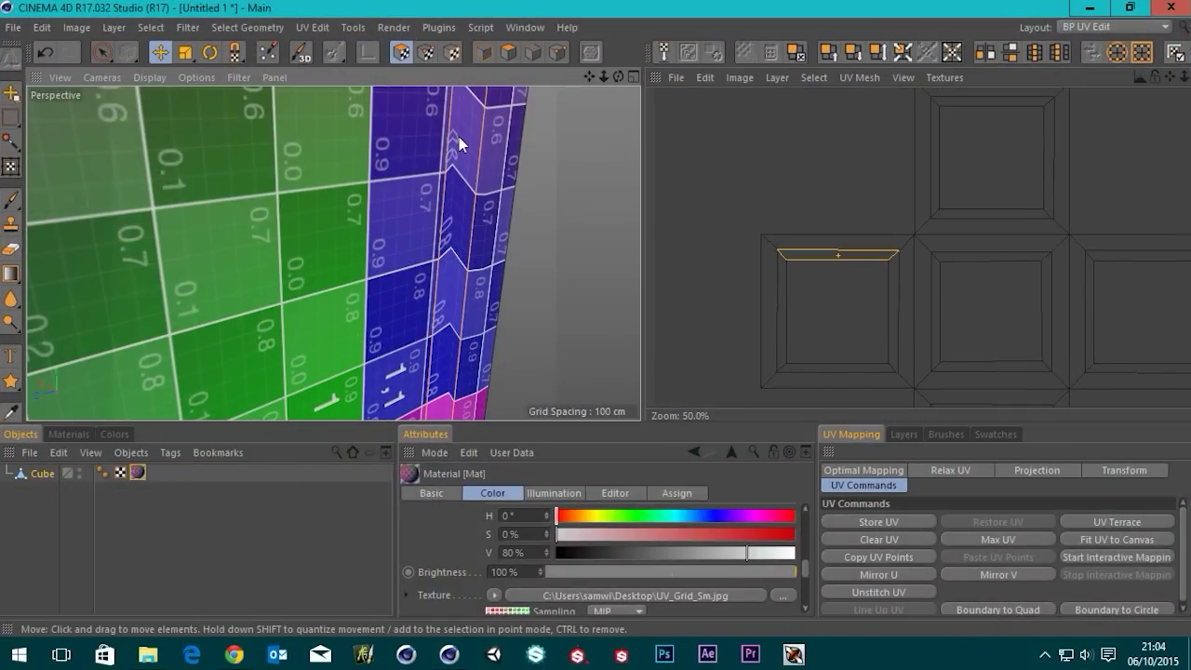
{"action": "scroll", "coordinate": [806, 270], "scroll_direction": "up", "scroll_amount": 4}
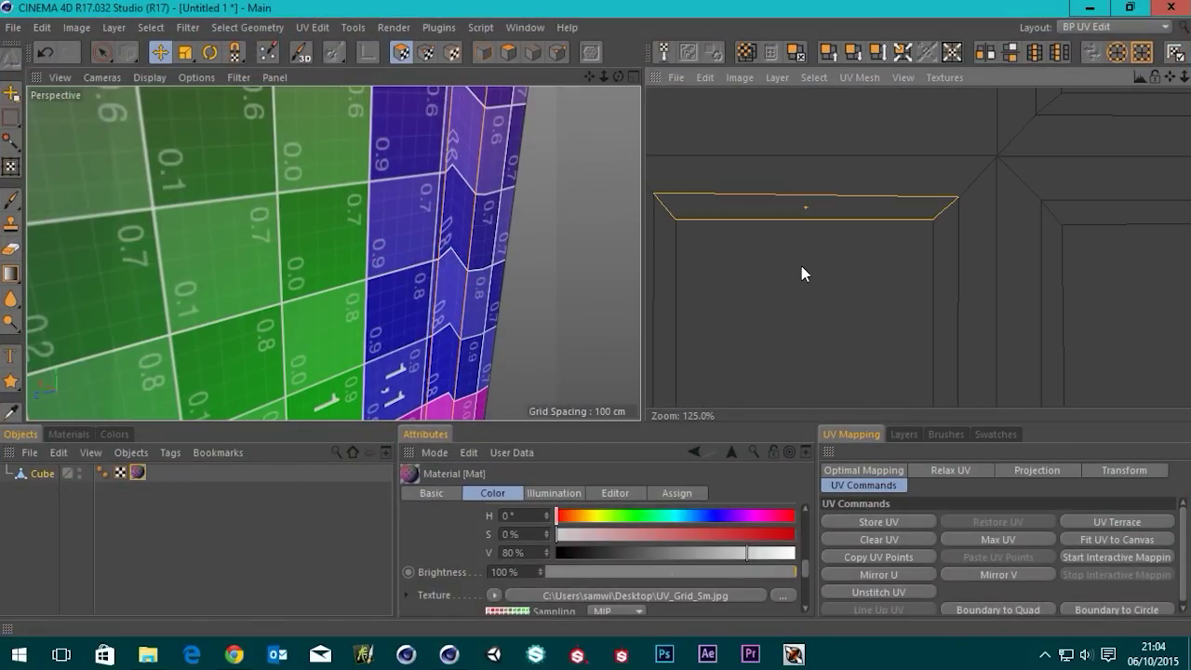
Try moving the selected inner strip's UV polygon upward to see the texture shift on the crate, and undo the moves.
{"action": "left_click_drag", "start_coordinate": [808, 176], "coordinate": [812, 174]}
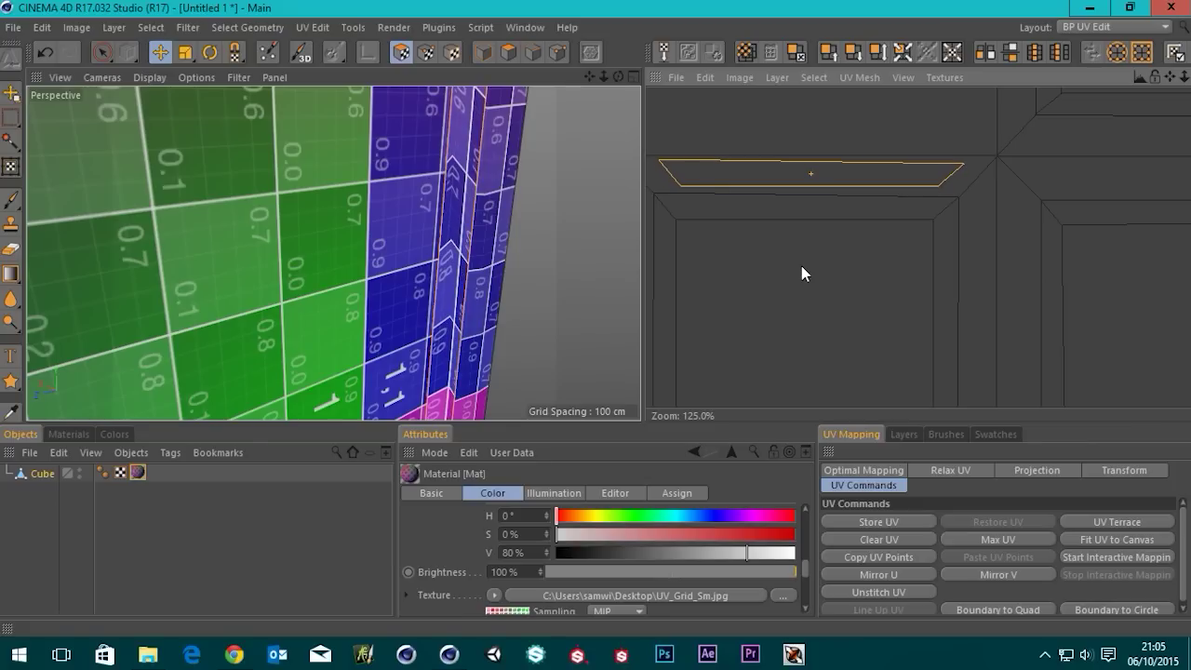
{"action": "key", "text": "ctrl+z"}
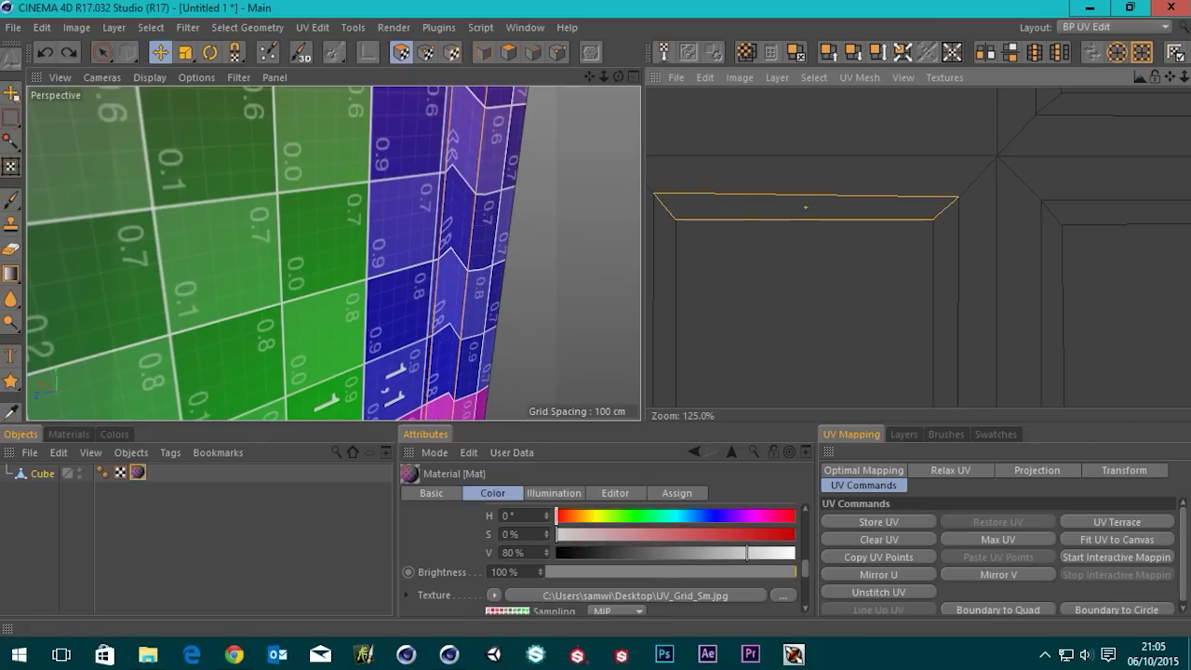
{"action": "left_click_drag", "start_coordinate": [704, 205], "coordinate": [706, 102]}
{"action": "left_click", "coordinate": [772, 198]}
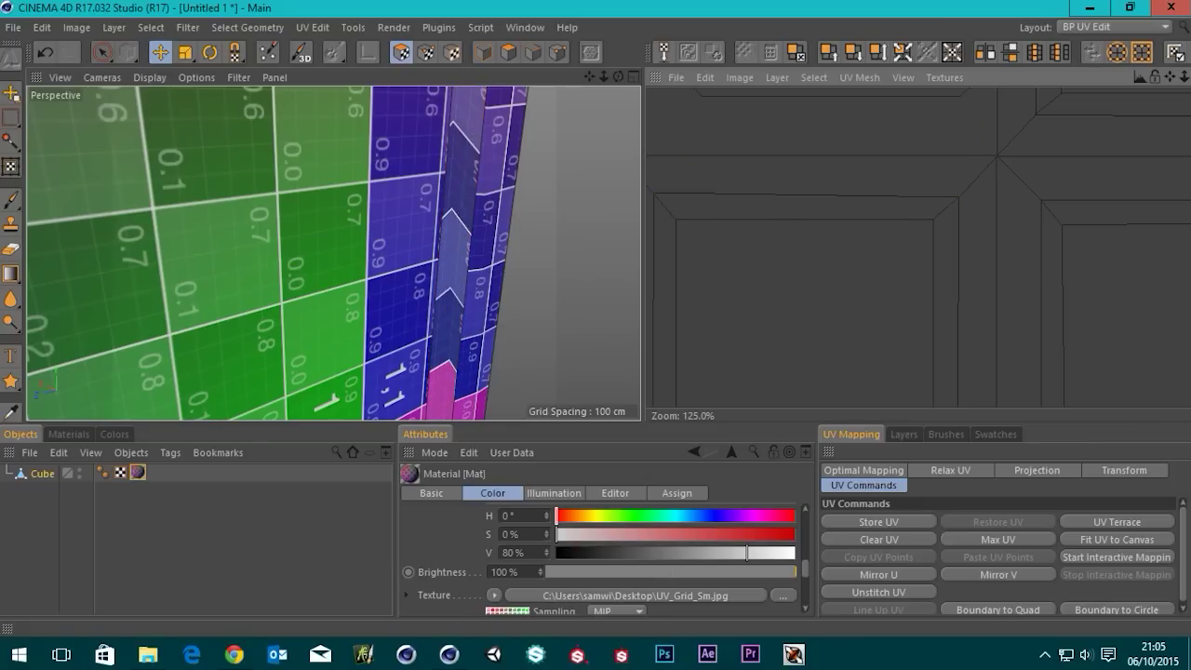
{"action": "left_click", "coordinate": [780, 208]}
{"action": "scroll", "coordinate": [797, 257], "scroll_direction": "down", "scroll_amount": 3}
{"action": "scroll", "coordinate": [794, 288], "scroll_direction": "down", "scroll_amount": 2}
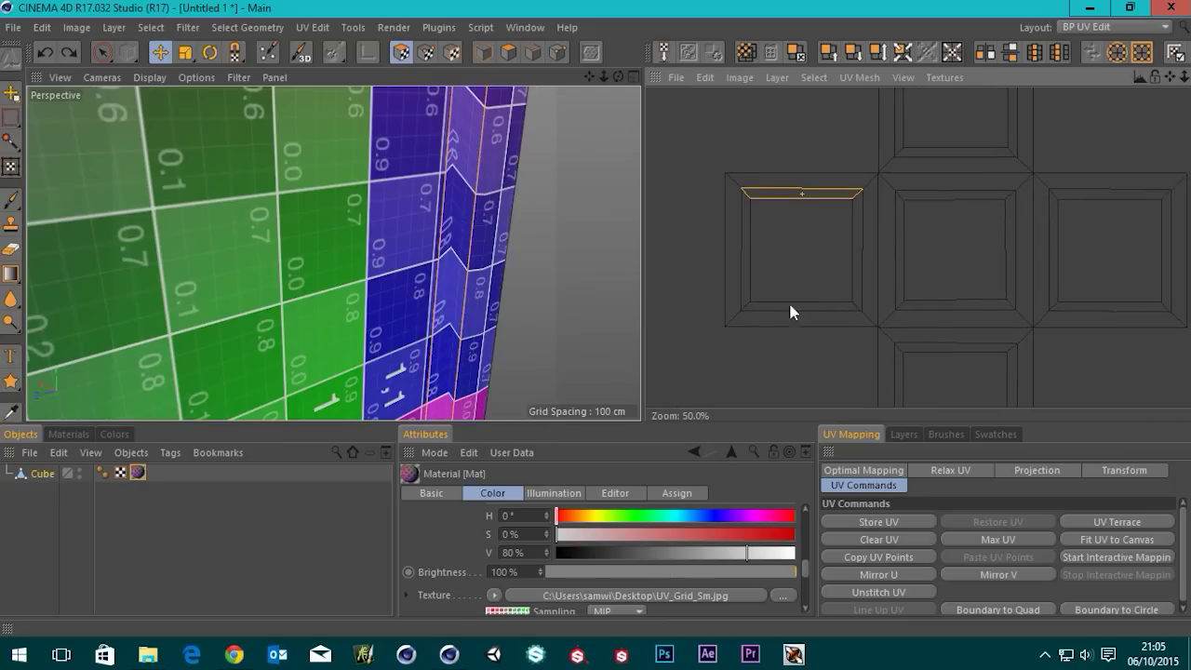
Display the UV_Grid_Sm.jpg texture behind the UV mesh in the texture view.
{"action": "left_click_drag", "start_coordinate": [386, 298], "coordinate": [415, 213], "text": "alt"}
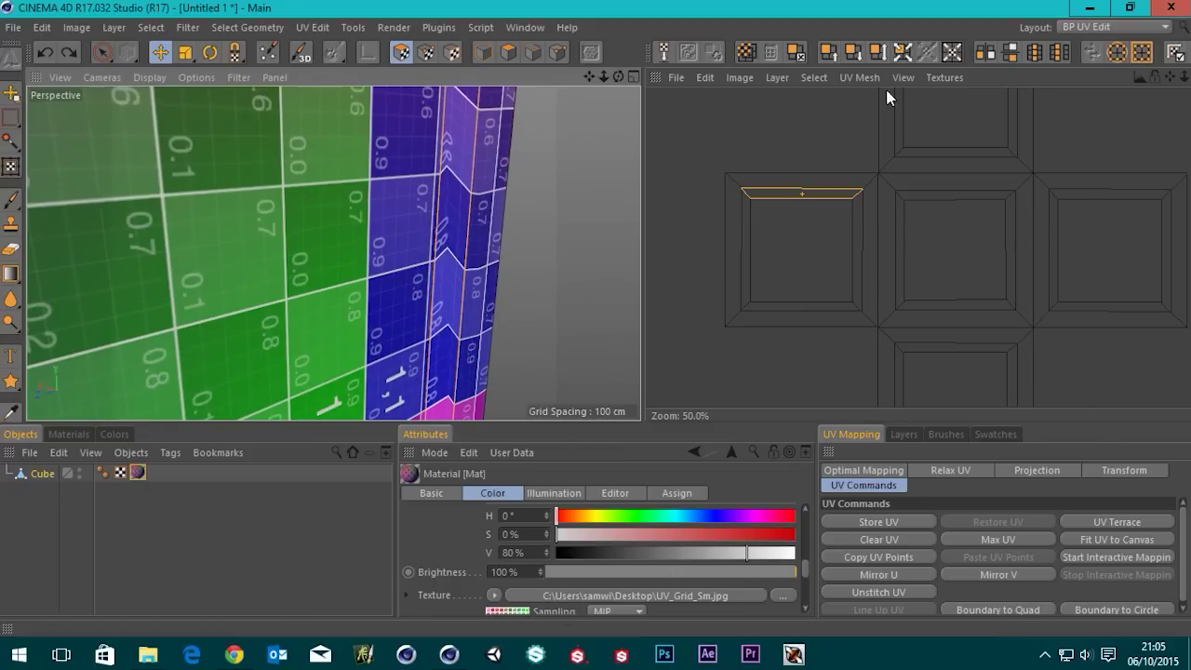
{"action": "left_click", "coordinate": [955, 79]}
{"action": "left_click", "coordinate": [988, 143]}
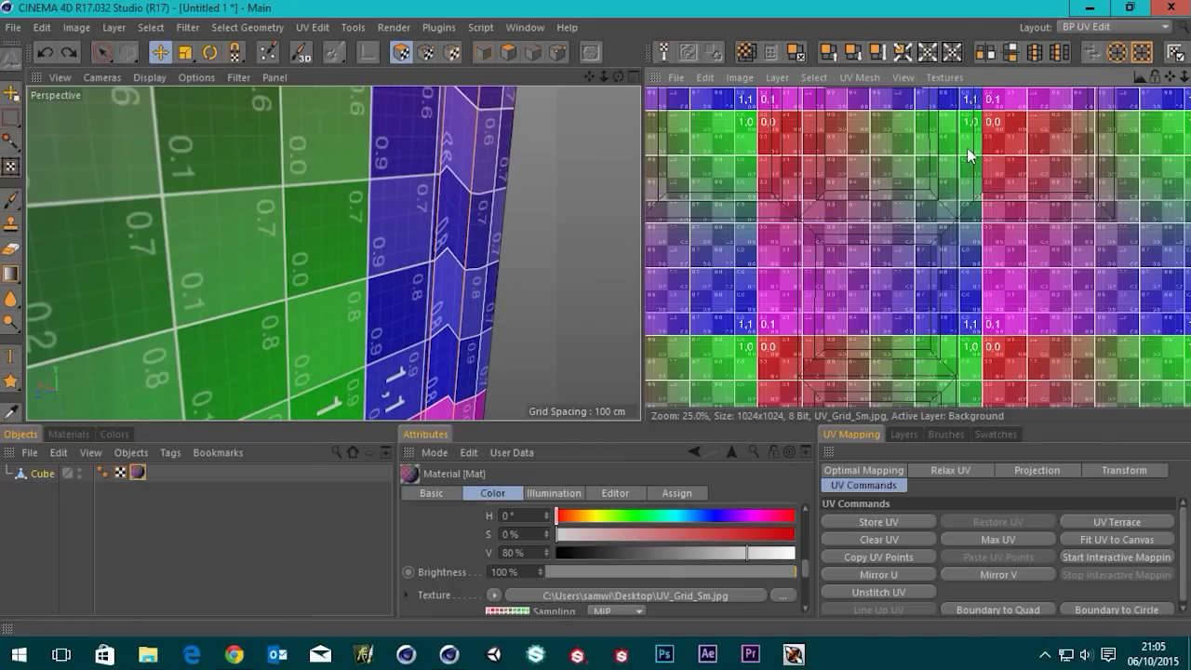
{"action": "scroll", "coordinate": [794, 251], "scroll_direction": "down", "scroll_amount": 4}
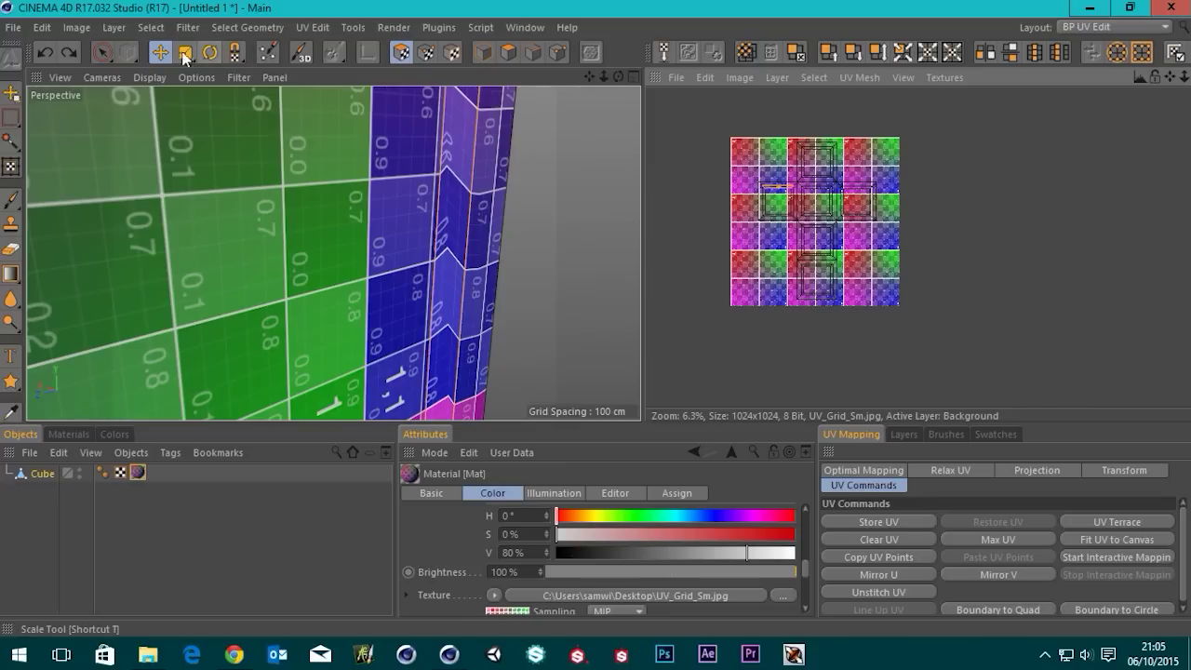
Select all UV polygons, scale them up well beyond the texture and centre the cross's middle square over it.
{"action": "key", "text": "ctrl+a"}
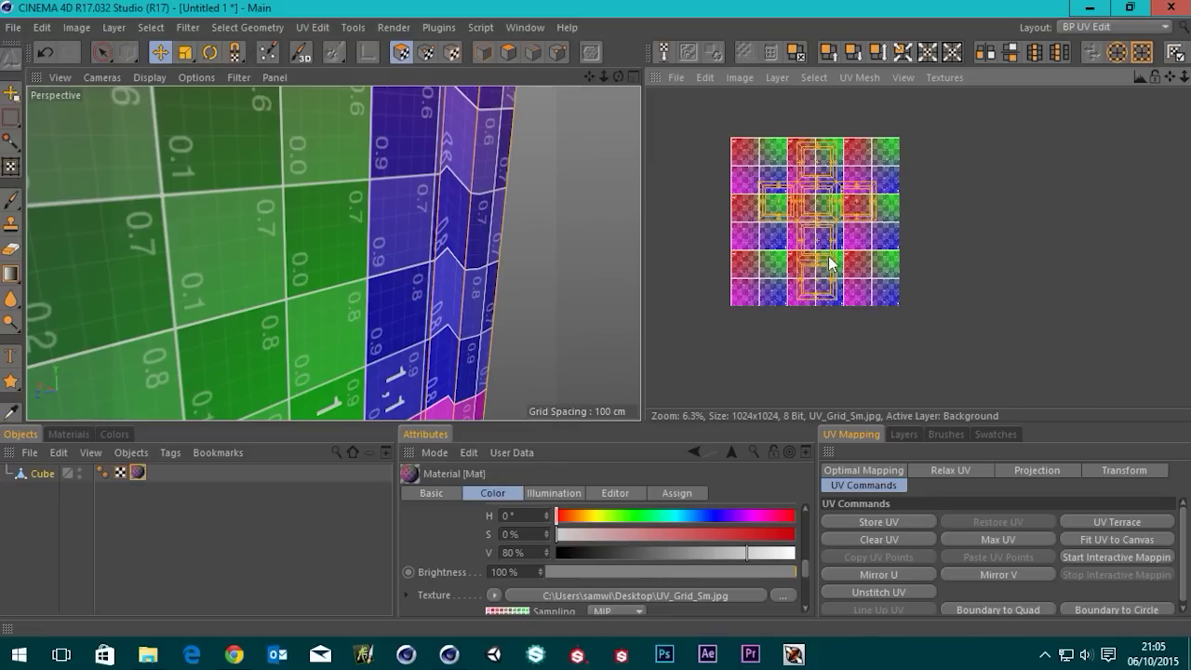
{"action": "left_click", "coordinate": [188, 55]}
{"action": "left_click_drag", "start_coordinate": [790, 199], "coordinate": [829, 206]}
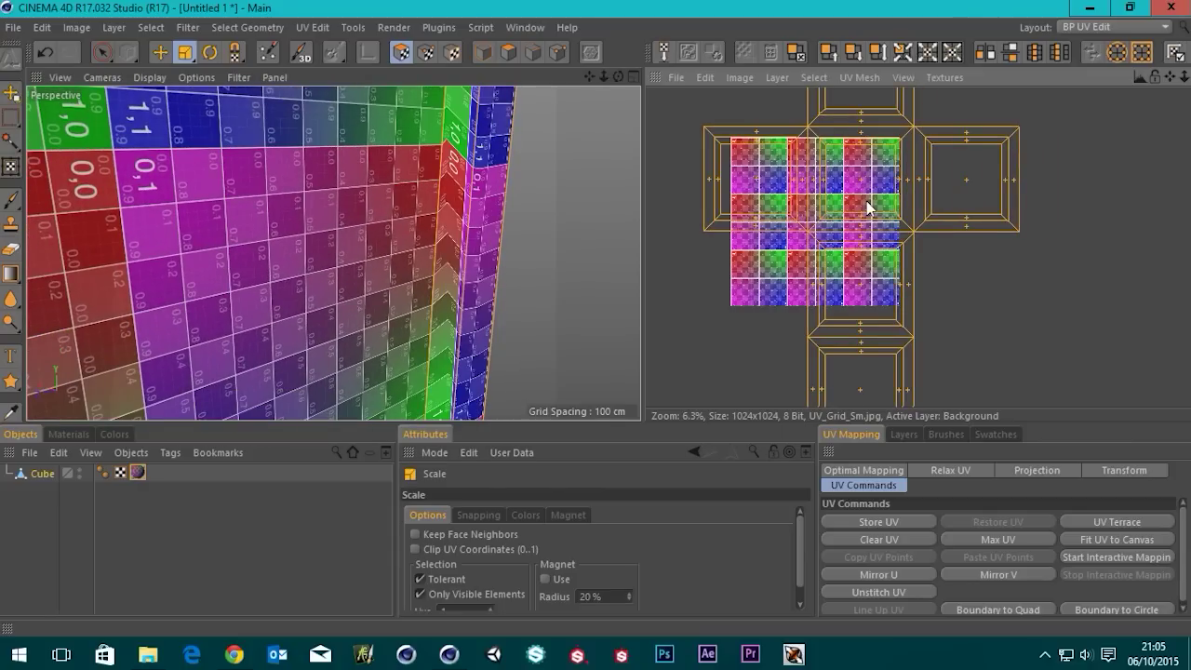
{"action": "key", "text": "e"}
{"action": "left_click_drag", "start_coordinate": [907, 161], "coordinate": [832, 226]}
{"action": "key", "text": "t"}
{"action": "key", "text": "e"}
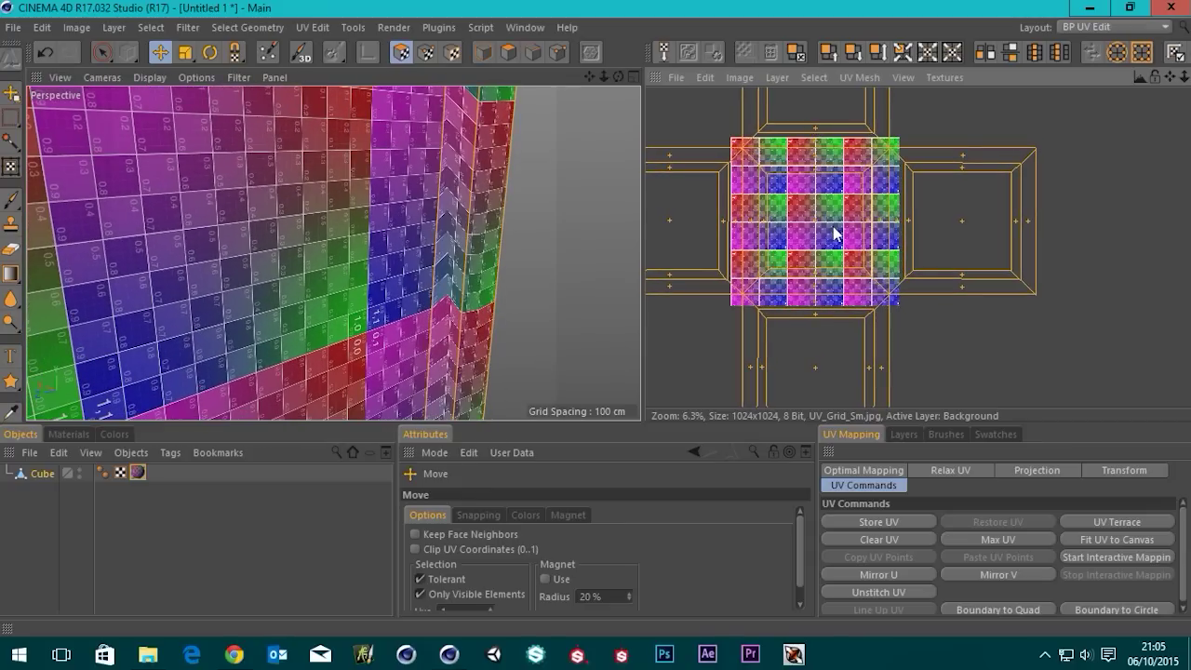
{"action": "scroll", "coordinate": [831, 230], "scroll_direction": "down", "scroll_amount": 2}
{"action": "left_click_drag", "start_coordinate": [367, 266], "coordinate": [316, 298], "text": "alt"}
{"action": "scroll", "coordinate": [877, 233], "scroll_direction": "up", "scroll_amount": 2}
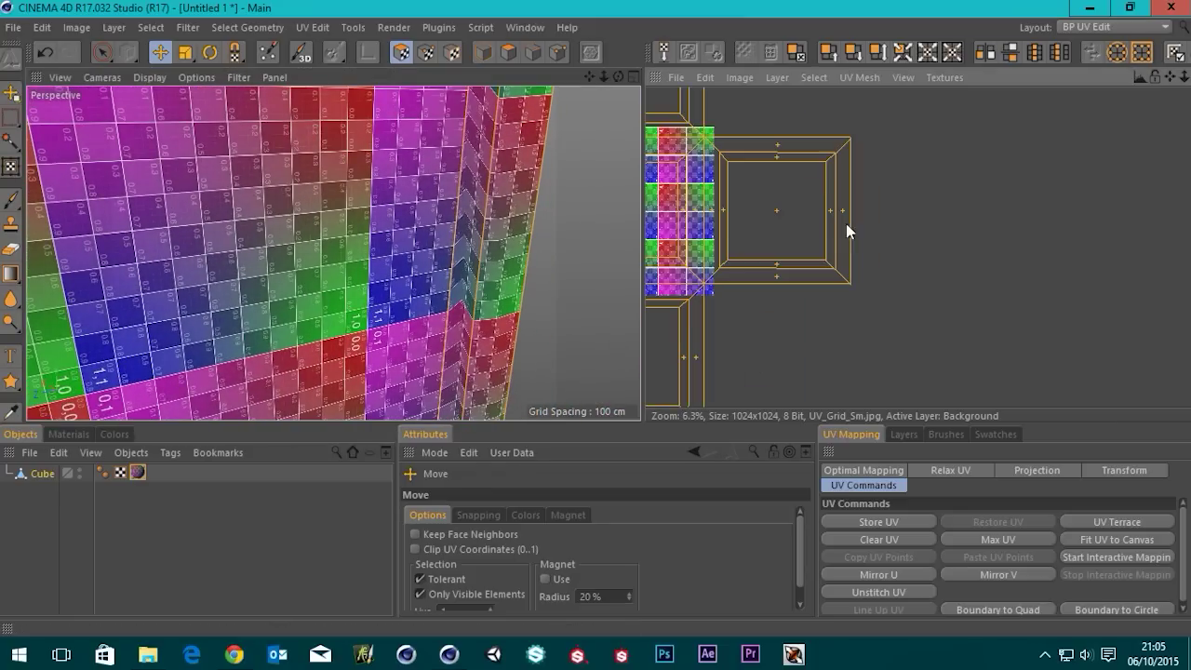
{"action": "middle_click_drag", "start_coordinate": [662, 231], "coordinate": [878, 280], "text": "alt"}
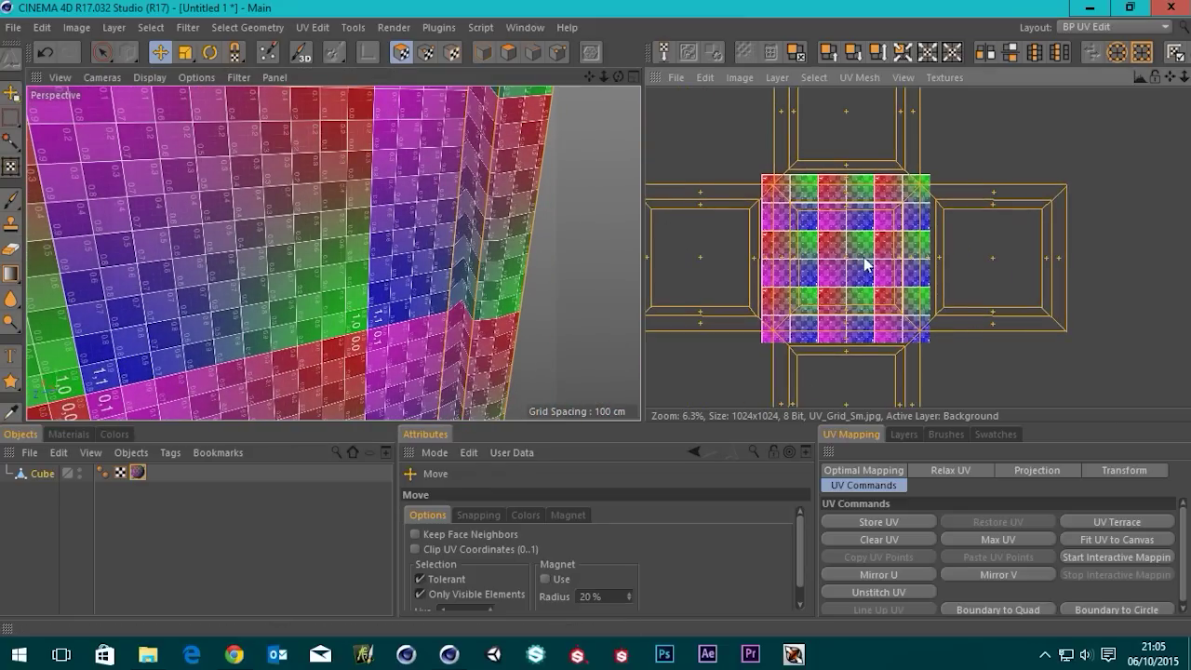
Undo the enlargement and repositioning of all the UV polygons.
{"action": "scroll", "coordinate": [866, 264], "scroll_direction": "down", "scroll_amount": 2}
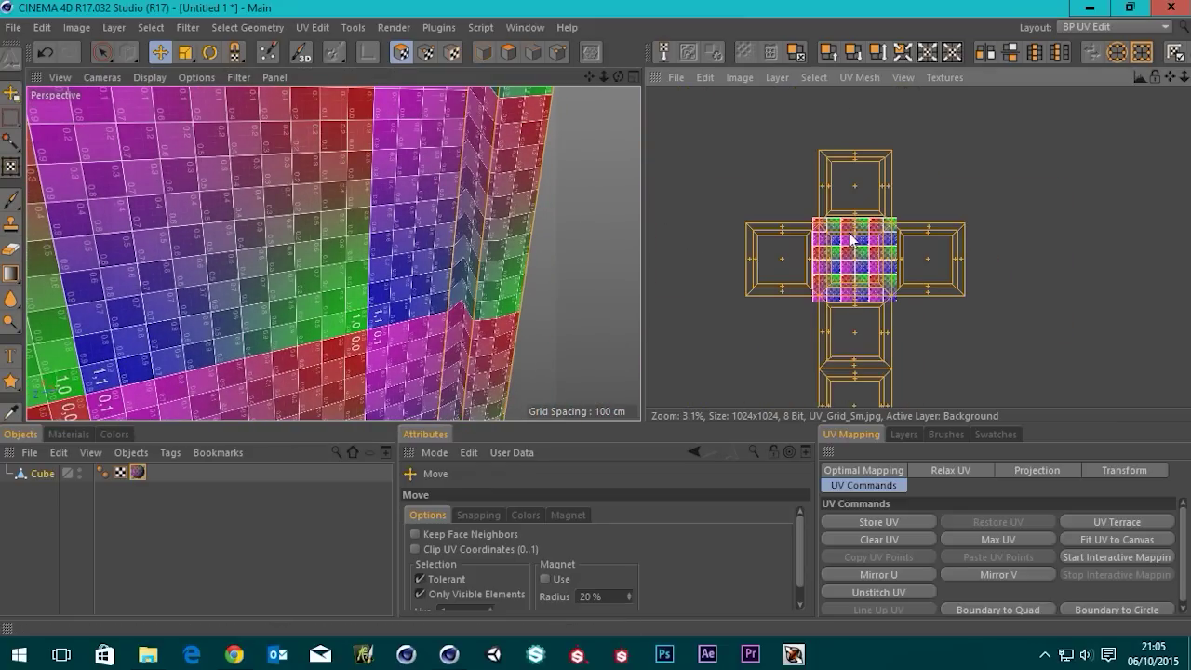
{"action": "key", "text": "ctrl+z"}
{"action": "key", "text": "ctrl+z"}
{"action": "key", "text": "ctrl+z"}
{"action": "key", "text": "ctrl+z"}
{"action": "key", "text": "ctrl+z"}
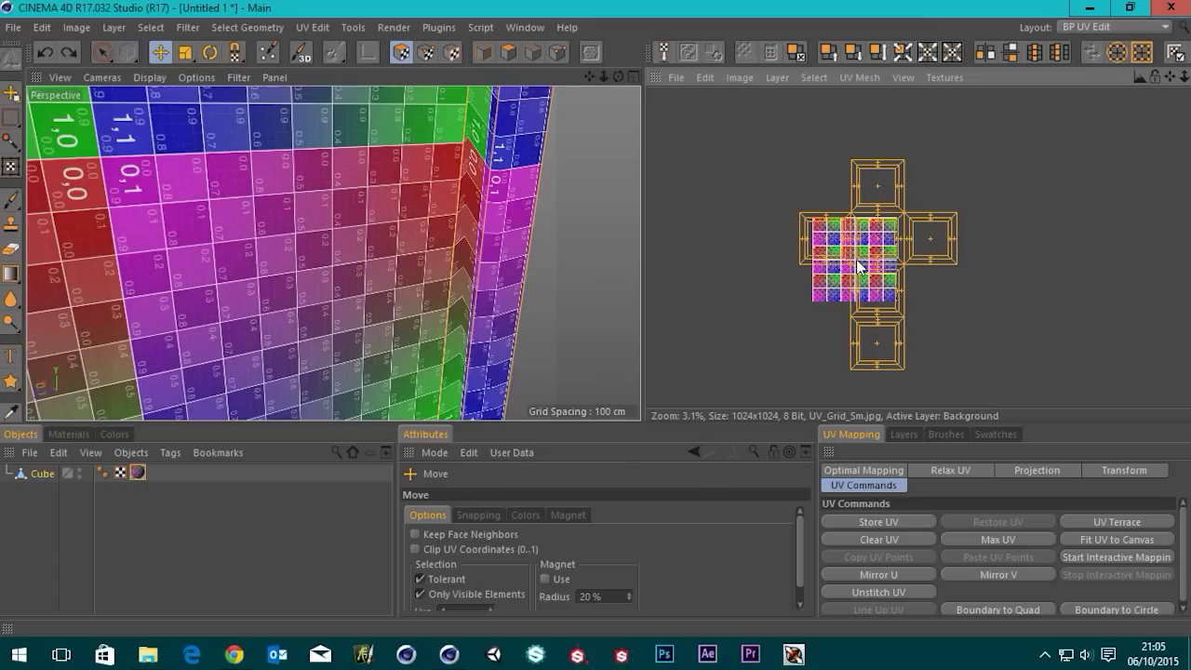
Select the polygon of the crate's recessed inner strip and locate it in the UV mesh.
{"action": "scroll", "coordinate": [823, 264], "scroll_direction": "up", "scroll_amount": 3}
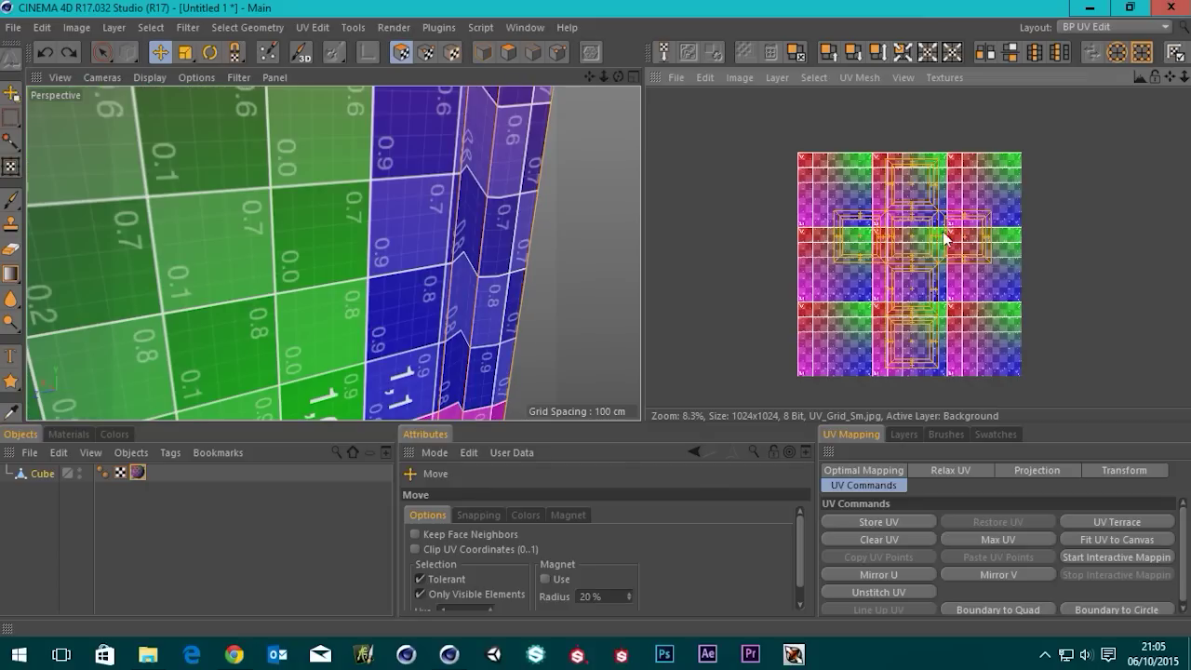
{"action": "middle_click_drag", "start_coordinate": [946, 230], "coordinate": [891, 203], "text": "alt"}
{"action": "scroll", "coordinate": [392, 279], "scroll_direction": "down", "scroll_amount": 2}
{"action": "mouse_move", "coordinate": [391, 280]}
{"action": "left_mouse_down", "text": "alt"}
{"action": "mouse_move", "coordinate": [445, 249]}
{"action": "mouse_move", "coordinate": [456, 258]}
{"action": "mouse_move", "coordinate": [454, 224]}
{"action": "mouse_move", "coordinate": [420, 202]}
{"action": "mouse_move", "coordinate": [413, 171]}
{"action": "mouse_move", "coordinate": [420, 272]}
{"action": "left_mouse_up", "text": "alt"}
{"action": "left_click", "coordinate": [419, 272]}
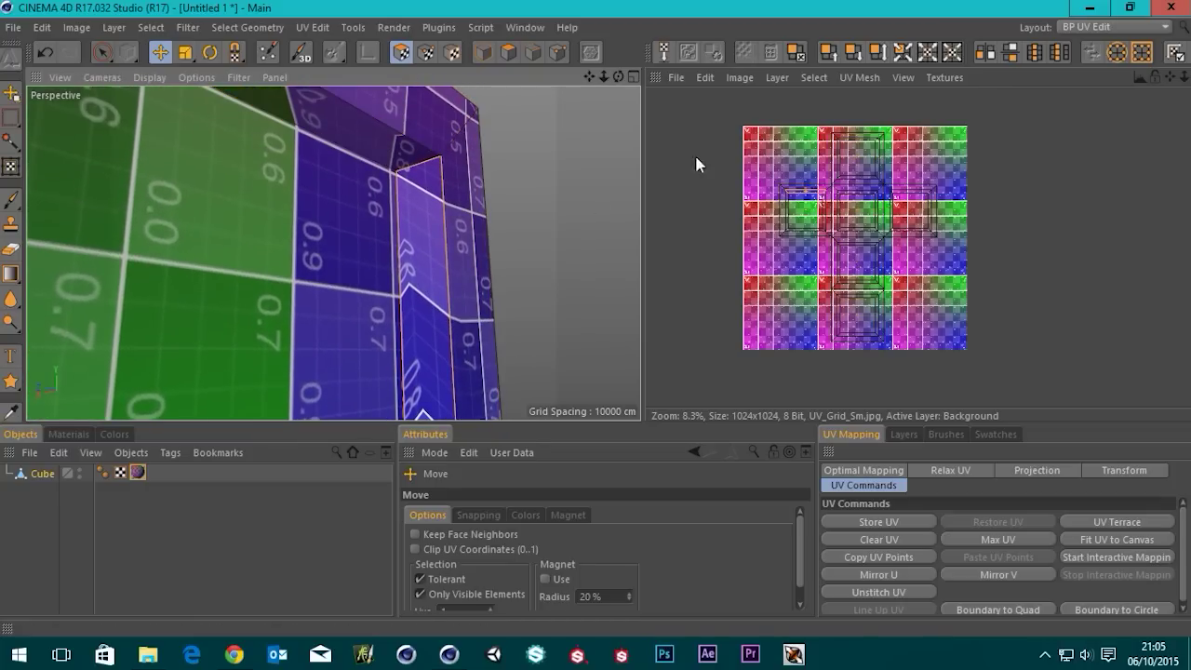
{"action": "scroll", "coordinate": [827, 226], "scroll_direction": "up", "scroll_amount": 10}
{"action": "middle_click_drag", "start_coordinate": [731, 151], "coordinate": [736, 207], "text": "alt"}
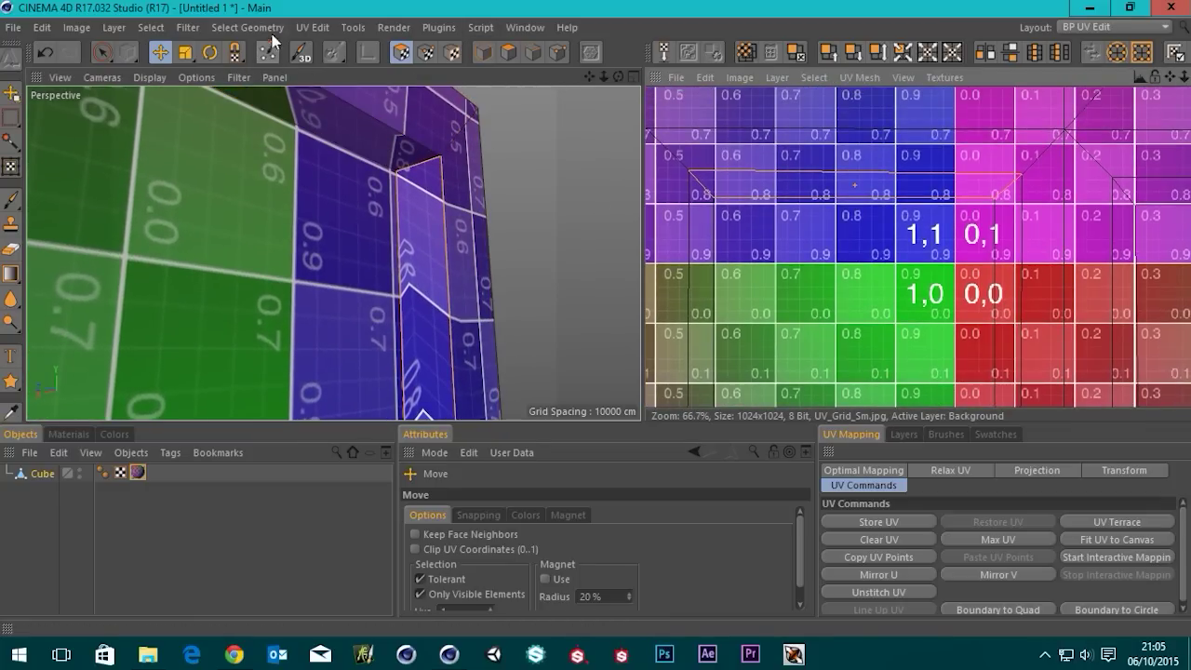
In UV point mode, try moving the inner corner point at the strip's left UV end up next to the outer corner point.
{"action": "left_click", "coordinate": [418, 55]}
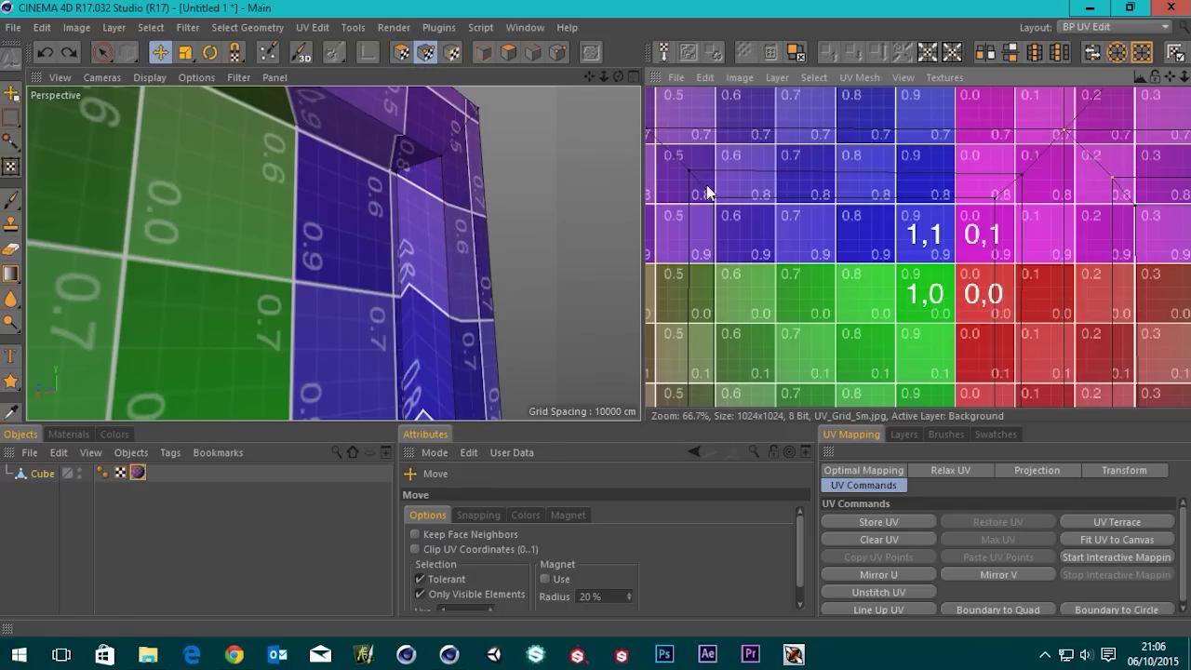
{"action": "left_click", "coordinate": [102, 52]}
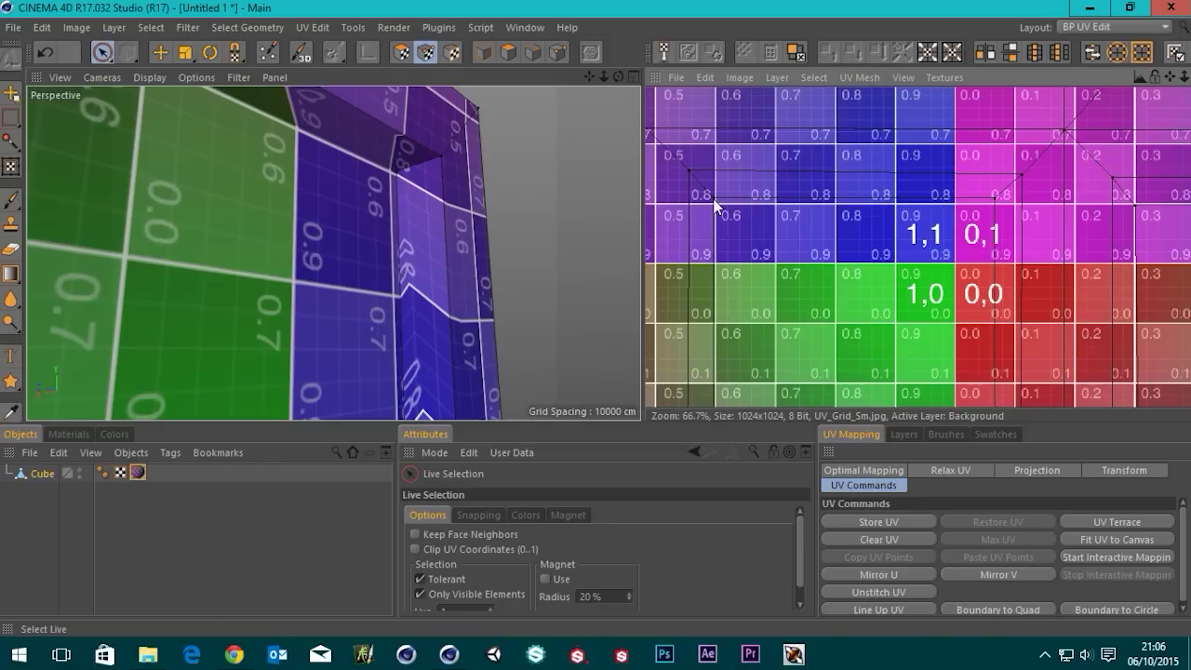
{"action": "left_click", "coordinate": [102, 52]}
{"action": "left_click", "coordinate": [174, 72]}
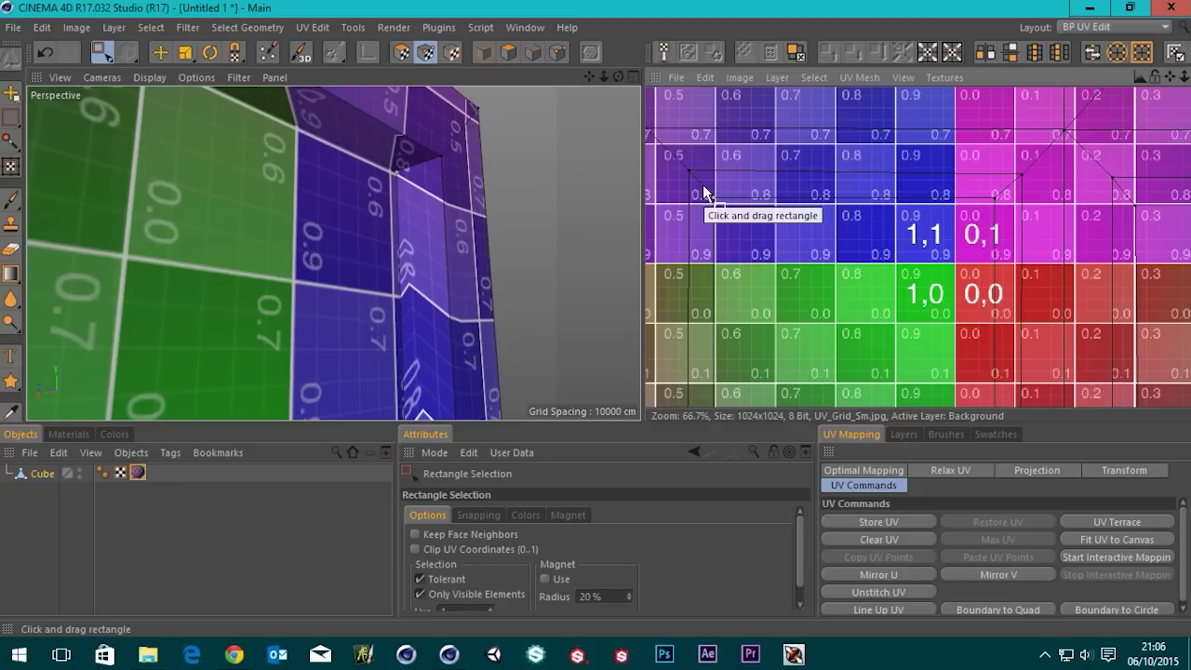
{"action": "key", "text": "e"}
{"action": "left_click_drag", "start_coordinate": [715, 198], "coordinate": [704, 198]}
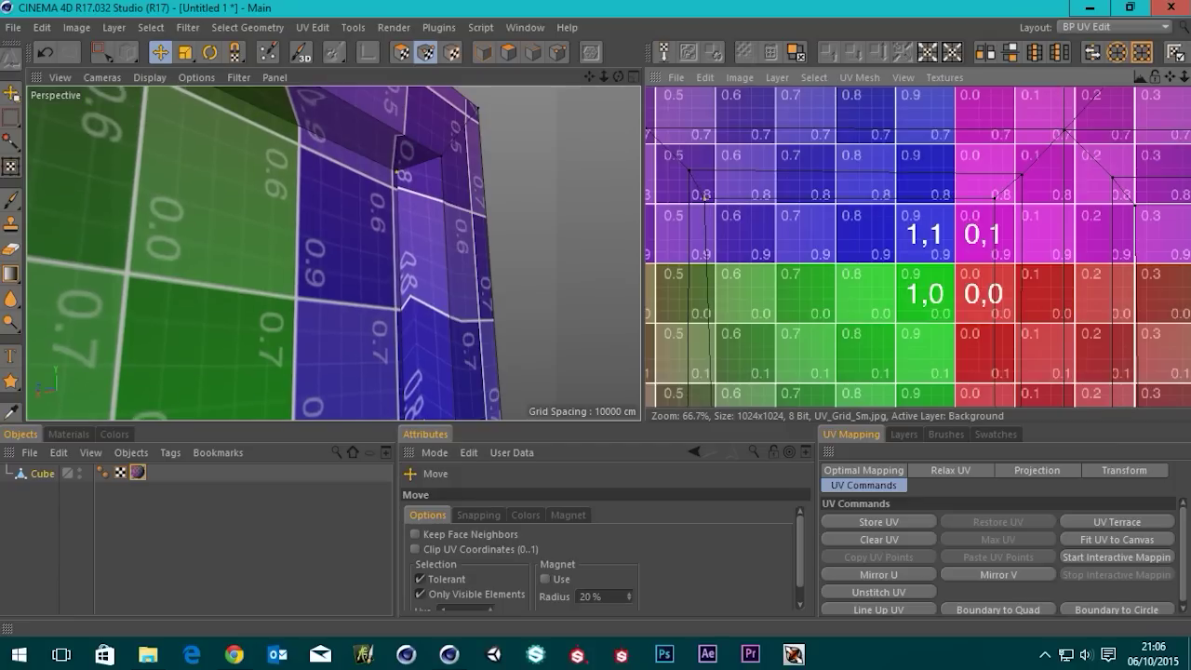
{"action": "left_click_drag", "start_coordinate": [428, 203], "coordinate": [414, 268], "text": "alt"}
{"action": "left_click_drag", "start_coordinate": [338, 240], "coordinate": [351, 195], "text": "alt"}
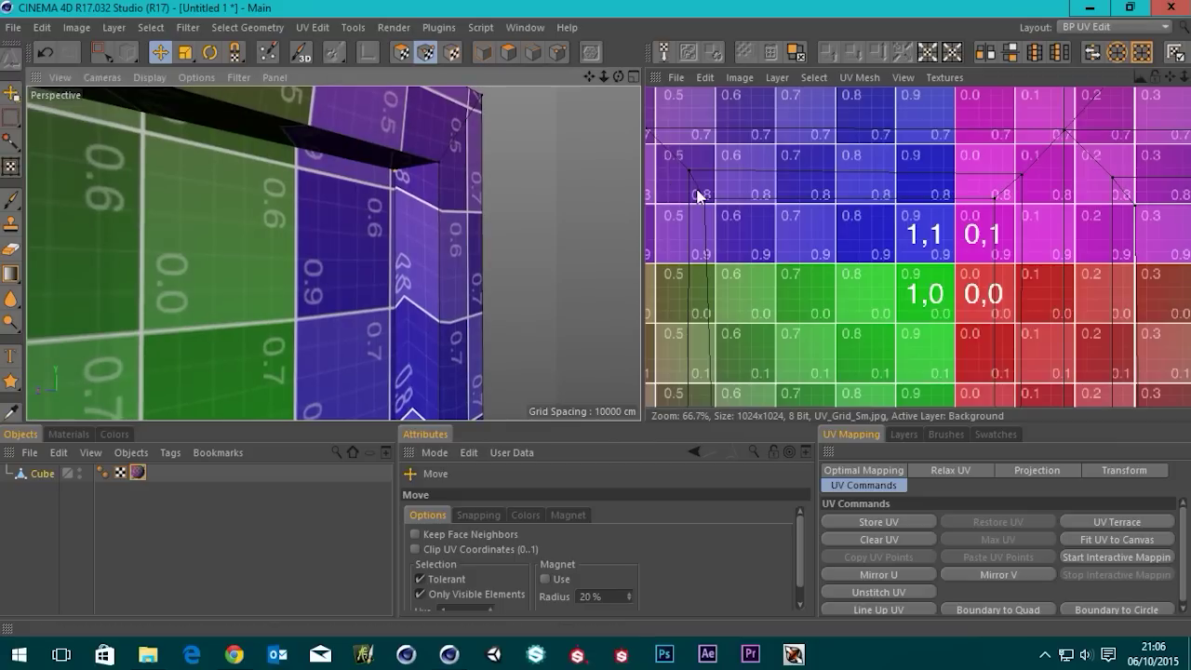
{"action": "left_click_drag", "start_coordinate": [706, 201], "coordinate": [694, 175]}
{"action": "scroll", "coordinate": [715, 270], "scroll_direction": "down", "scroll_amount": 2}
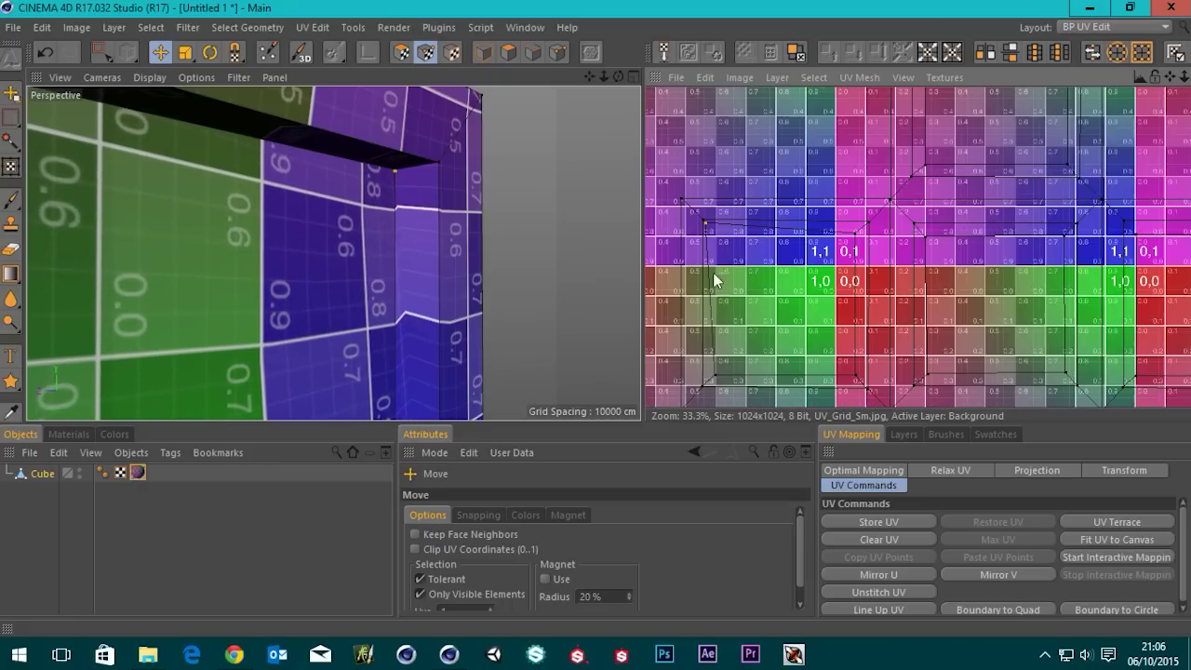
Try moving the inner corner point at the strip's opposite UV end next to its outer corner point.
{"action": "middle_click_drag", "start_coordinate": [715, 271], "coordinate": [735, 144], "text": "alt"}
{"action": "scroll", "coordinate": [279, 359], "scroll_direction": "down", "scroll_amount": 4}
{"action": "left_click_drag", "start_coordinate": [285, 348], "coordinate": [321, 97], "text": "alt"}
{"action": "left_click_drag", "start_coordinate": [333, 252], "coordinate": [386, 358], "text": "alt"}
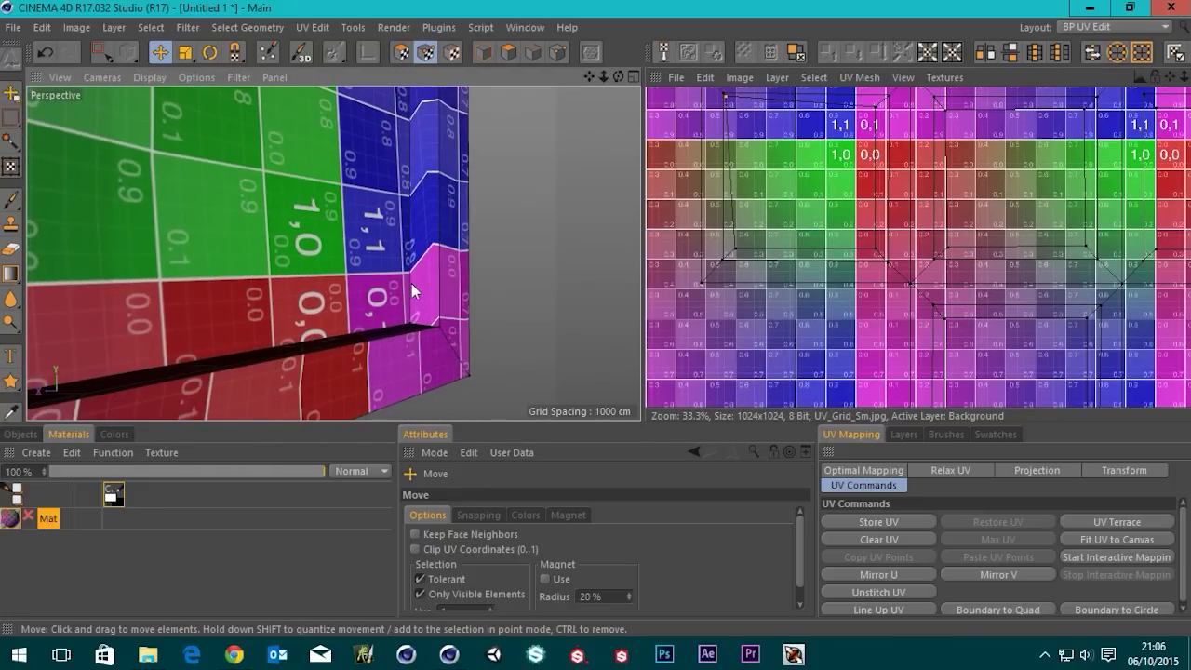
{"action": "left_click_drag", "start_coordinate": [409, 286], "coordinate": [410, 291], "text": "alt"}
{"action": "scroll", "coordinate": [813, 146], "scroll_direction": "up", "scroll_amount": 4}
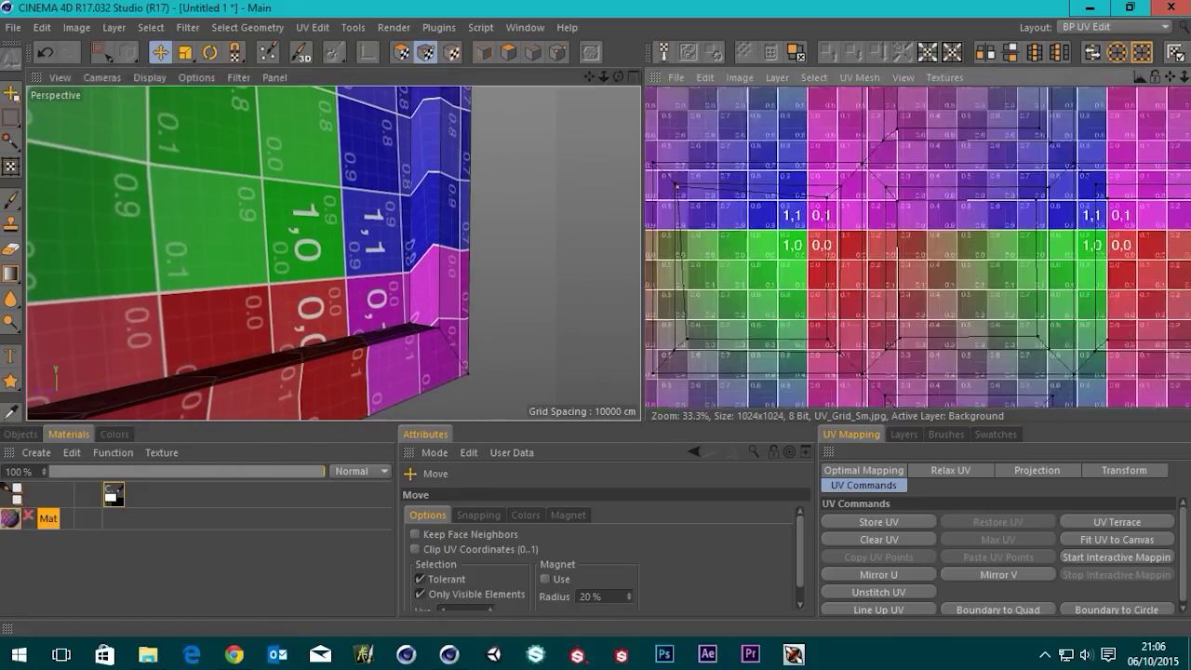
{"action": "scroll", "coordinate": [797, 240], "scroll_direction": "up", "scroll_amount": 1}
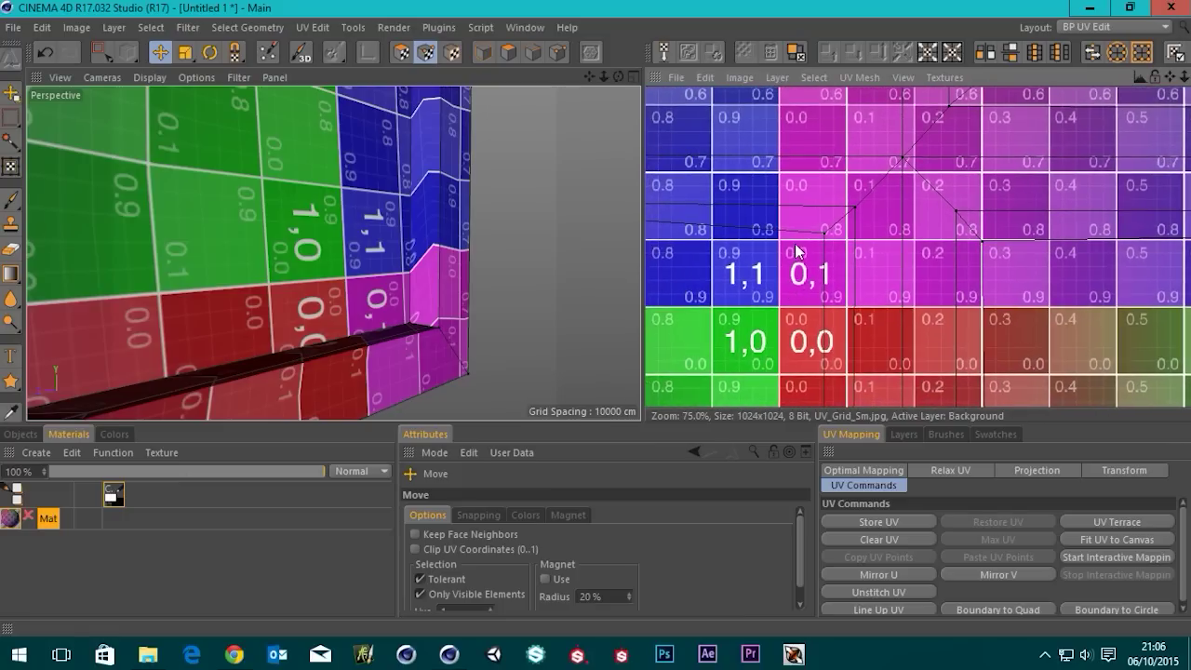
{"action": "key", "text": "0"}
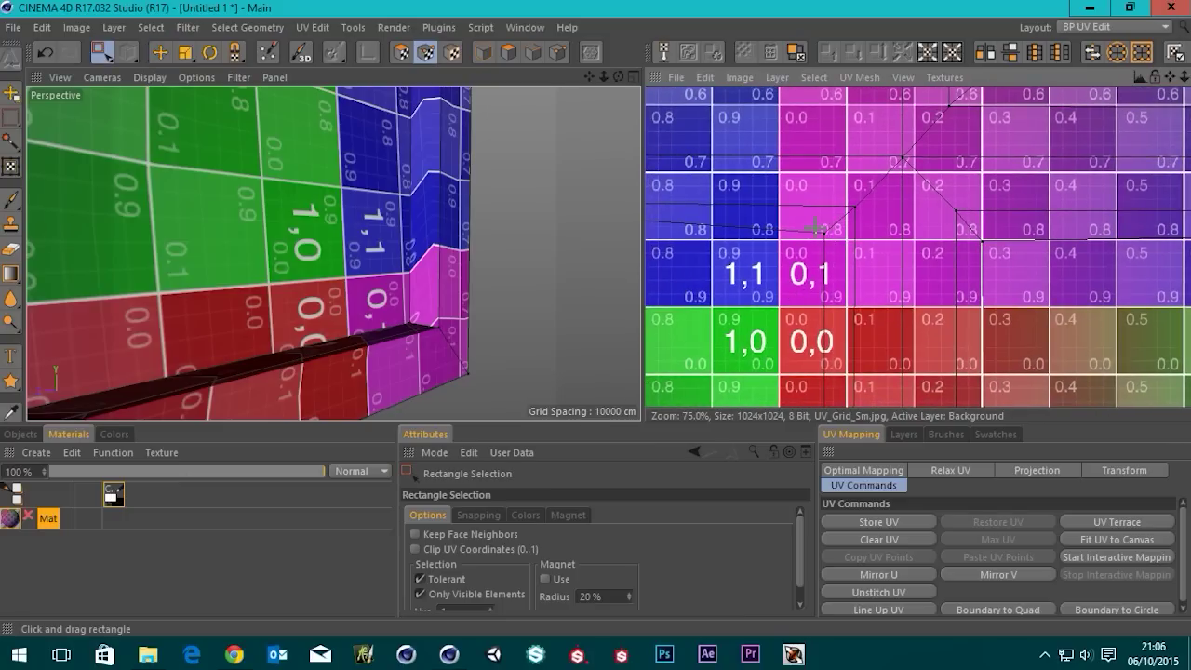
{"action": "key", "text": "e"}
{"action": "left_click_drag", "start_coordinate": [827, 234], "coordinate": [855, 231]}
{"action": "mouse_move", "coordinate": [856, 231]}
{"action": "left_mouse_down"}
{"action": "mouse_move", "coordinate": [845, 216]}
{"action": "mouse_move", "coordinate": [811, 220]}
{"action": "mouse_move", "coordinate": [850, 212]}
{"action": "left_mouse_up"}
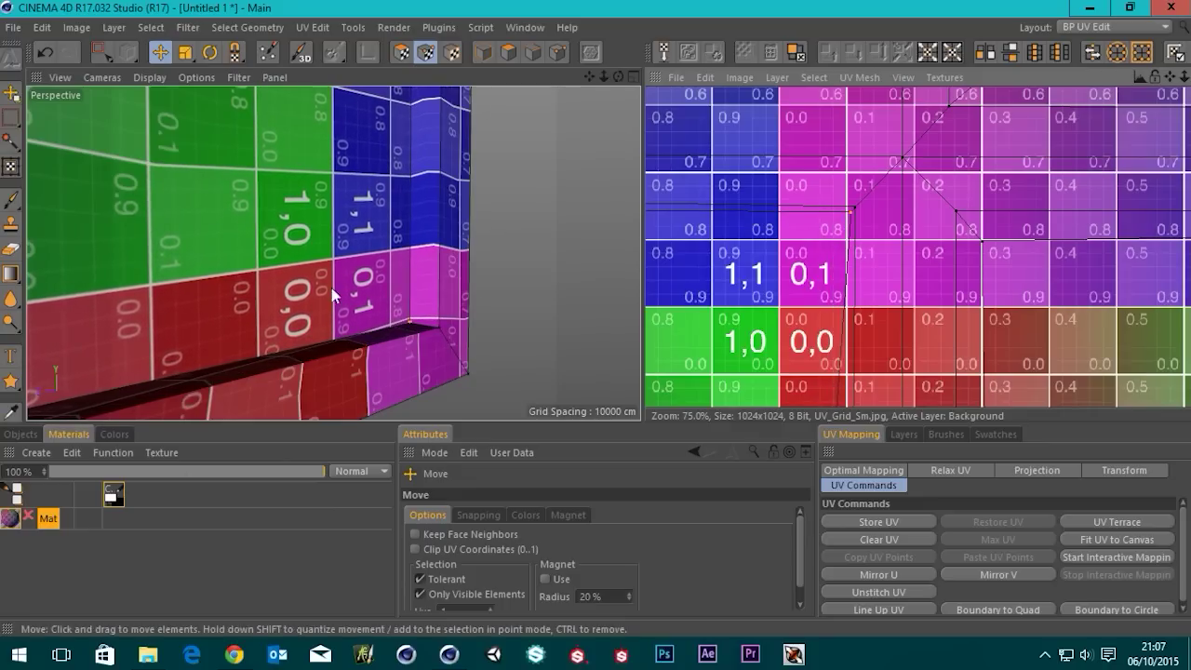
Undo the moves of the inner strip's UV corner points.
{"action": "scroll", "coordinate": [341, 290], "scroll_direction": "down", "scroll_amount": 5}
{"action": "left_click_drag", "start_coordinate": [329, 220], "coordinate": [318, 316], "text": "alt"}
{"action": "middle_click_drag", "start_coordinate": [317, 310], "coordinate": [323, 215], "text": "alt"}
{"action": "scroll", "coordinate": [632, 237], "scroll_direction": "down", "scroll_amount": 5}
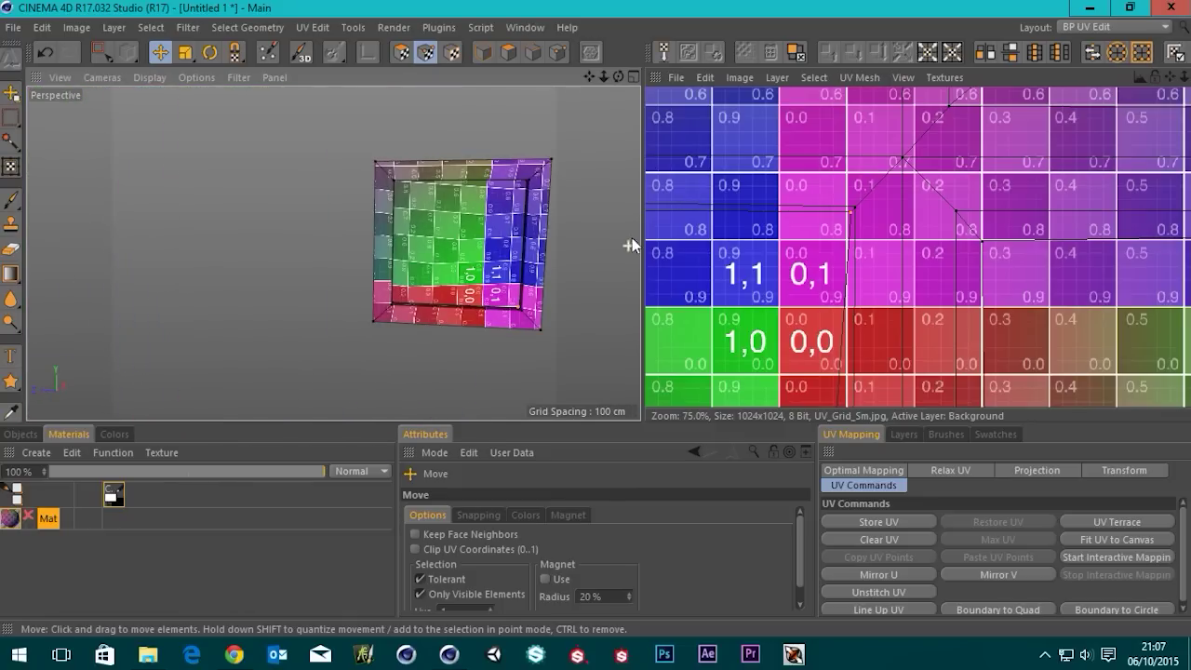
{"action": "scroll", "coordinate": [934, 293], "scroll_direction": "down", "scroll_amount": 4}
{"action": "middle_click_drag", "start_coordinate": [914, 303], "coordinate": [858, 323], "text": "alt"}
{"action": "key", "text": "ctrl+z"}
{"action": "key", "text": "ctrl+z"}
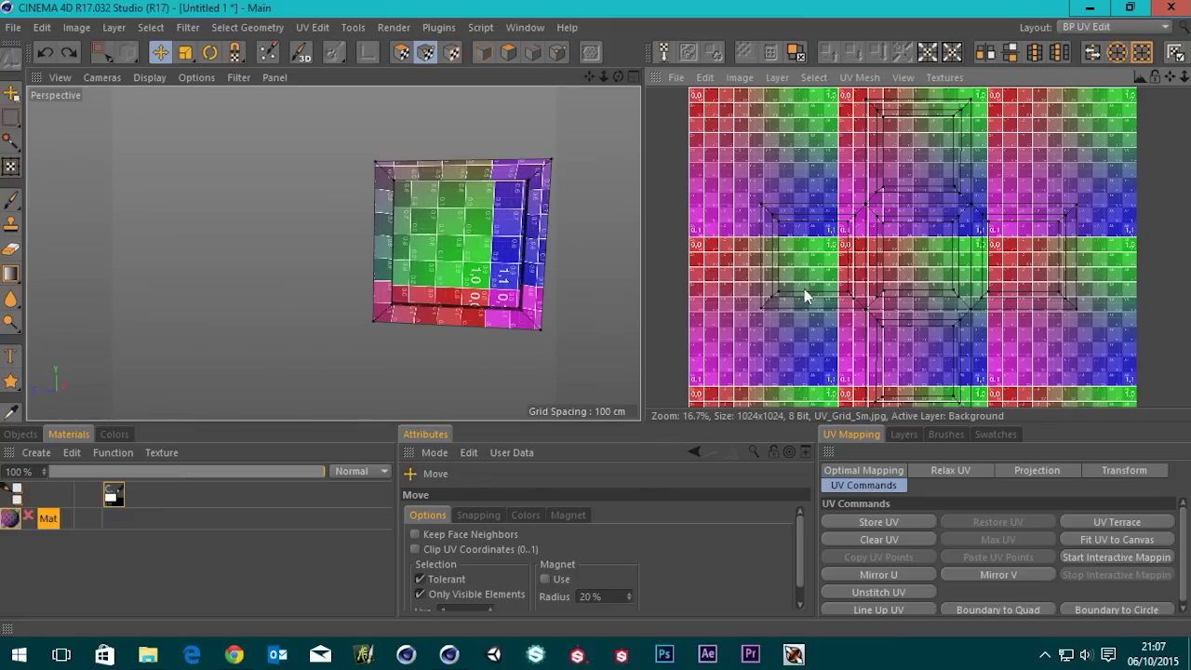
Replace the UV_Grid_Sm.jpg backdrop behind the UV mesh with an empty canvas.
{"action": "left_click_drag", "start_coordinate": [595, 249], "coordinate": [463, 203], "text": "alt"}
{"action": "middle_click_drag", "start_coordinate": [464, 206], "coordinate": [474, 341], "text": "alt"}
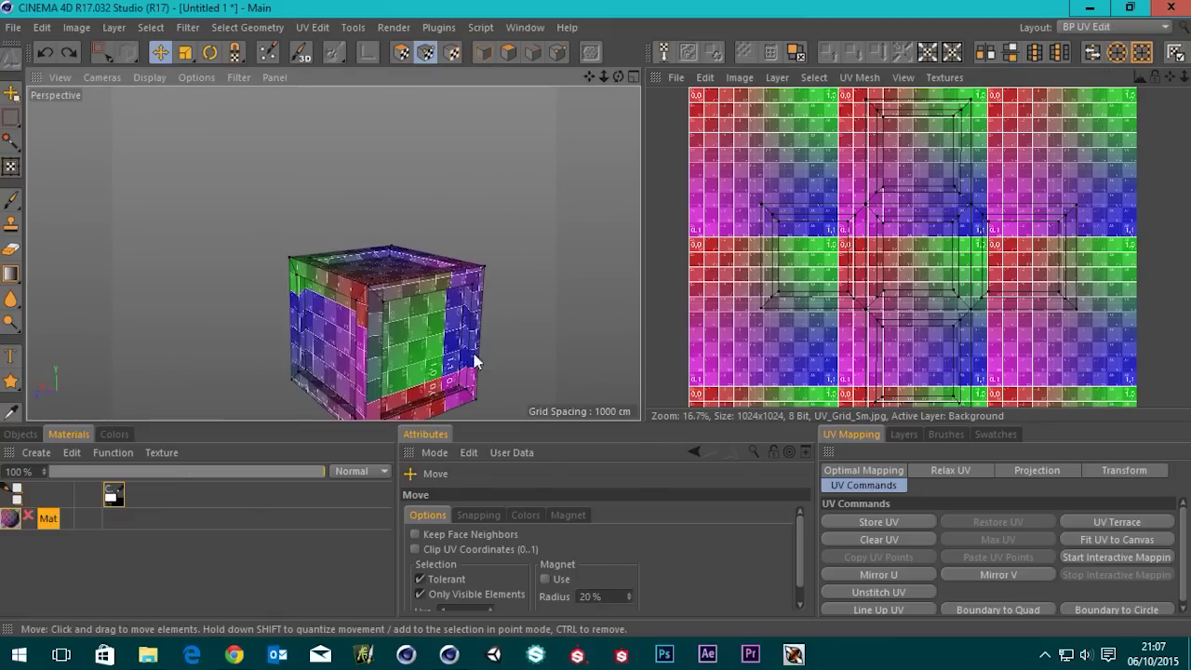
{"action": "scroll", "coordinate": [467, 357], "scroll_direction": "up", "scroll_amount": 5}
{"action": "scroll", "coordinate": [463, 268], "scroll_direction": "up", "scroll_amount": 5}
{"action": "left_click_drag", "start_coordinate": [466, 196], "coordinate": [476, 177], "text": "alt"}
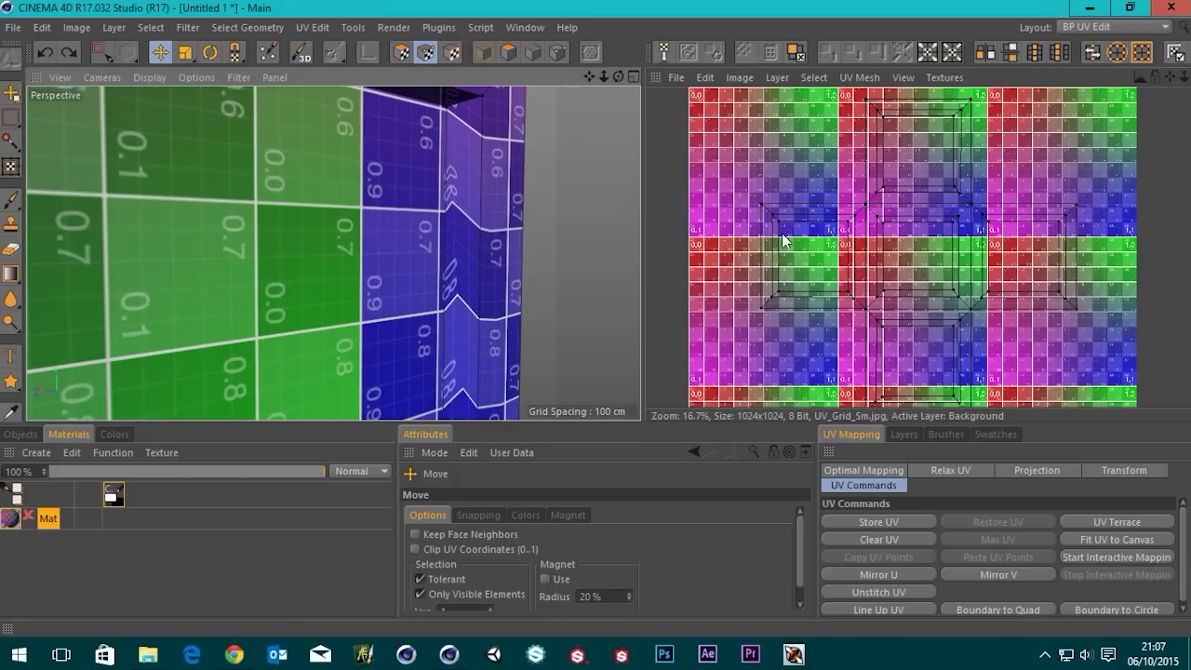
{"action": "scroll", "coordinate": [851, 240], "scroll_direction": "up", "scroll_amount": 3}
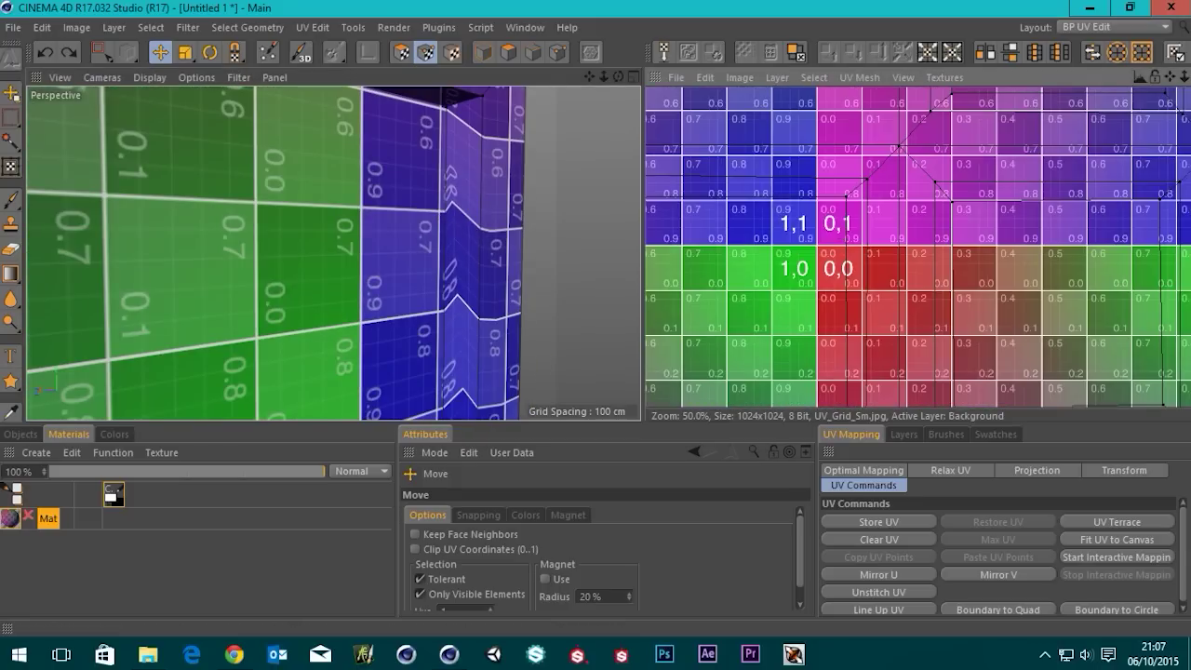
{"action": "scroll", "coordinate": [785, 193], "scroll_direction": "down", "scroll_amount": 5}
{"action": "left_click", "coordinate": [947, 78]}
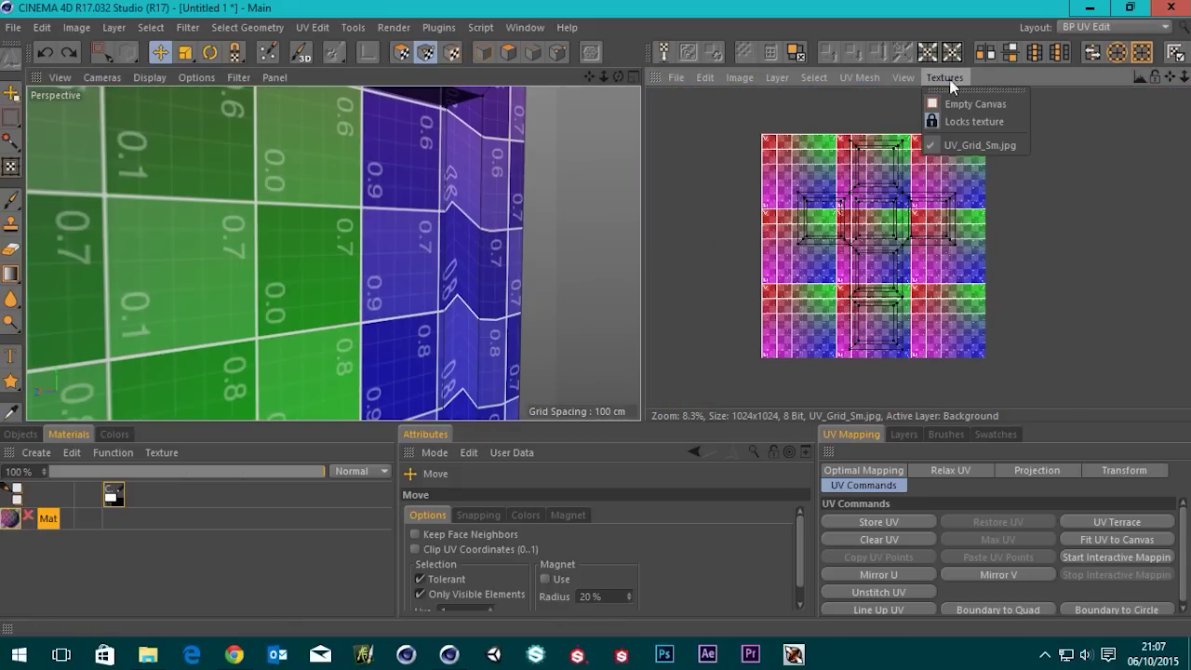
{"action": "left_click", "coordinate": [962, 105]}
{"action": "scroll", "coordinate": [885, 197], "scroll_direction": "down", "scroll_amount": 3}
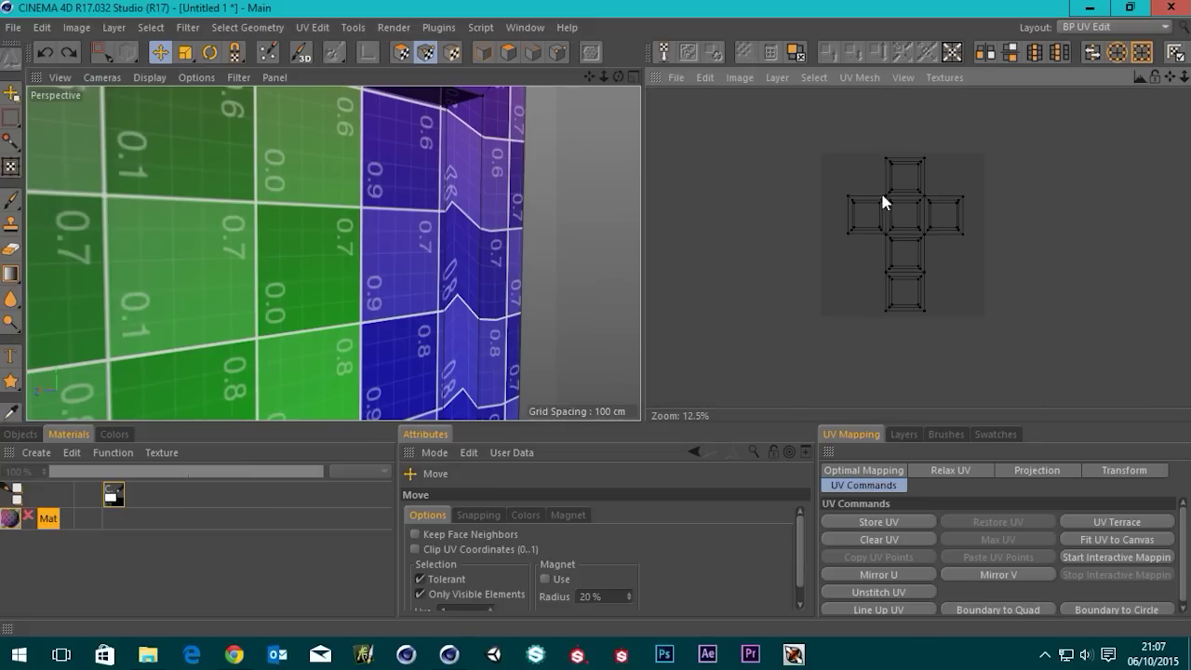
{"action": "scroll", "coordinate": [883, 189], "scroll_direction": "up", "scroll_amount": 3}
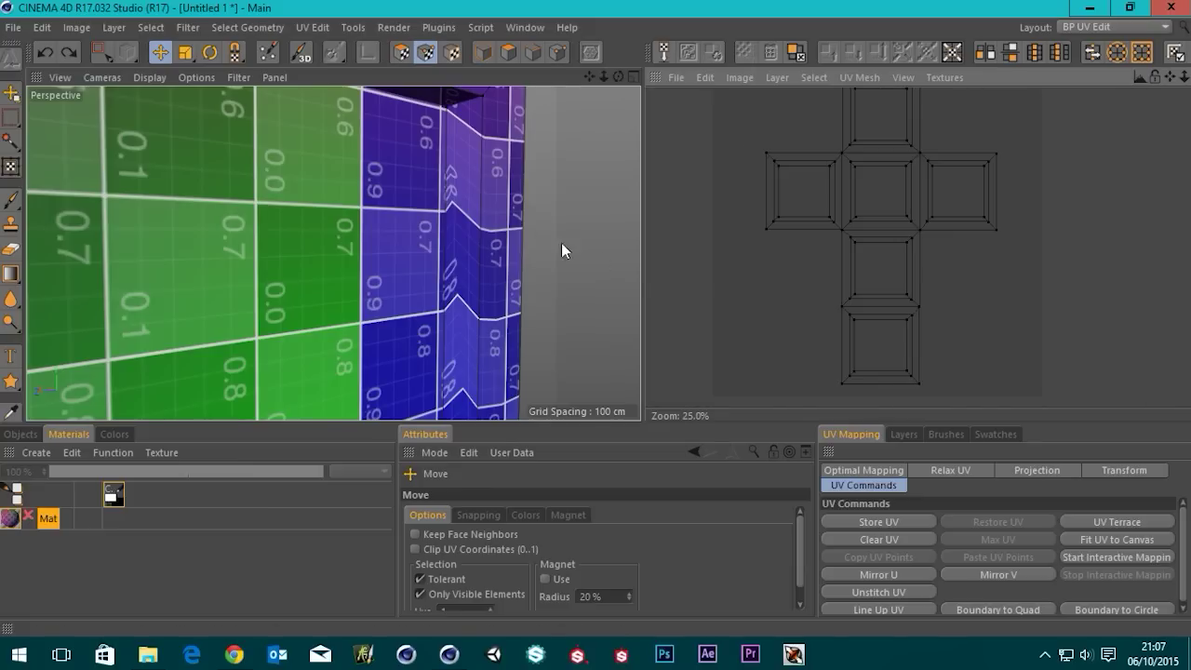
Examine how the grid texture lies across the crate's faces and recessed strips, and compare it with the UV cross.
{"action": "scroll", "coordinate": [452, 219], "scroll_direction": "down", "scroll_amount": 3}
{"action": "left_click_drag", "start_coordinate": [418, 221], "coordinate": [494, 186], "text": "alt"}
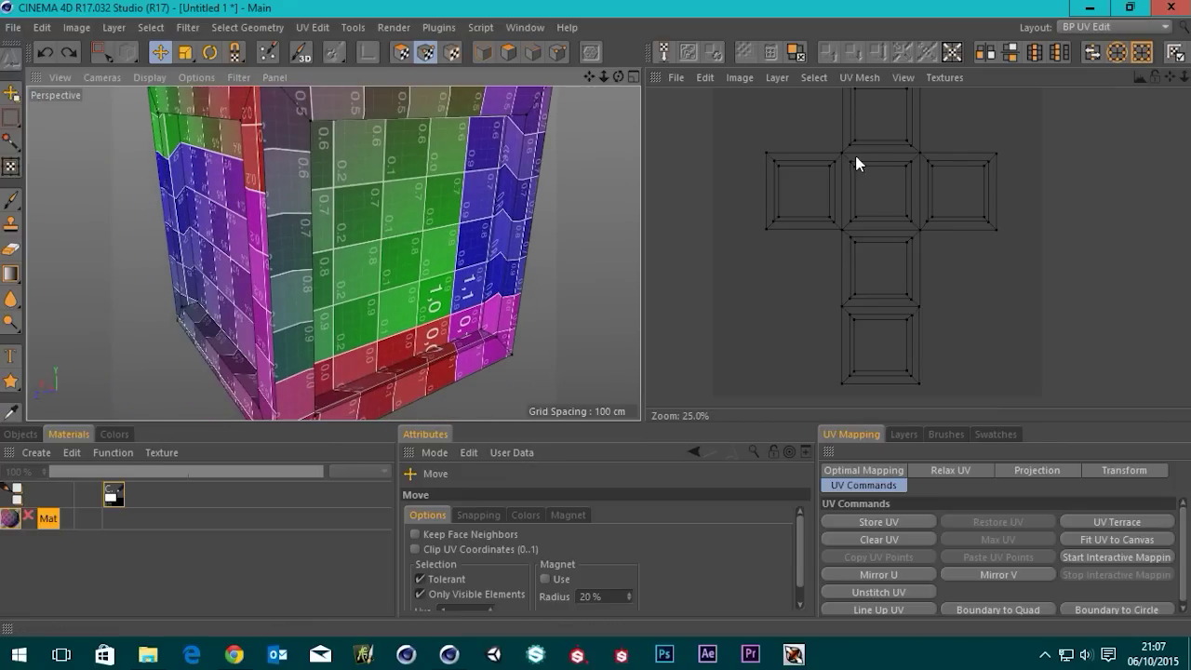
{"action": "scroll", "coordinate": [347, 209], "scroll_direction": "down", "scroll_amount": 5}
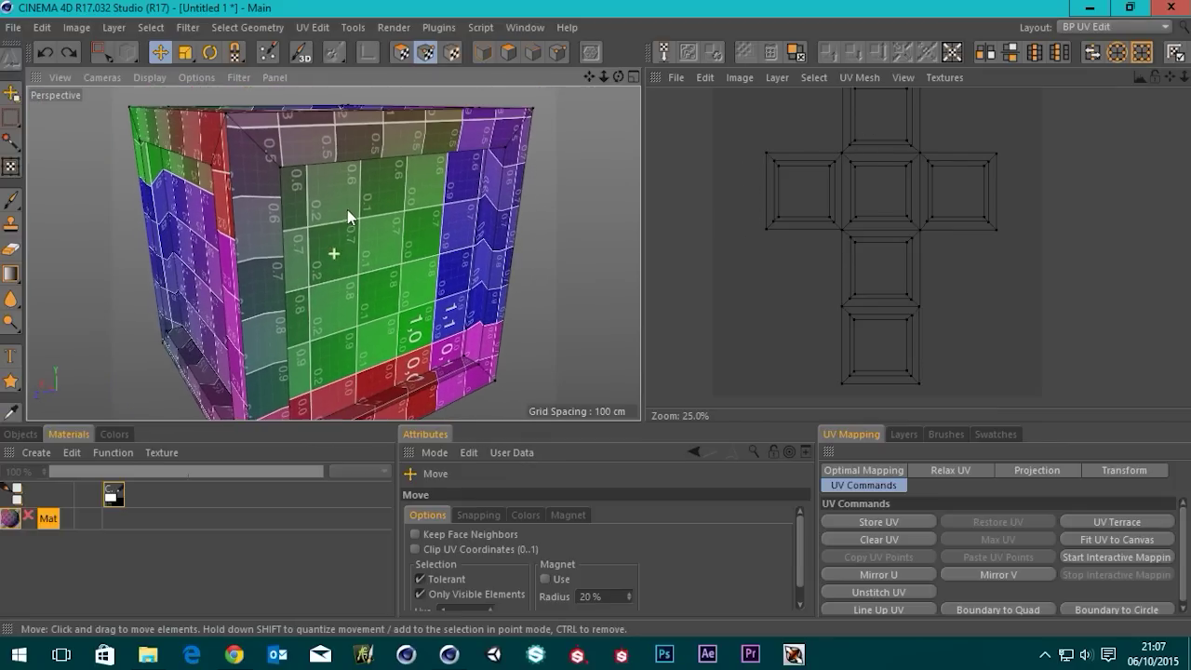
{"action": "mouse_move", "coordinate": [389, 188]}
{"action": "left_mouse_down", "text": "alt"}
{"action": "mouse_move", "coordinate": [380, 203]}
{"action": "mouse_move", "coordinate": [391, 195]}
{"action": "left_mouse_up", "text": "alt"}
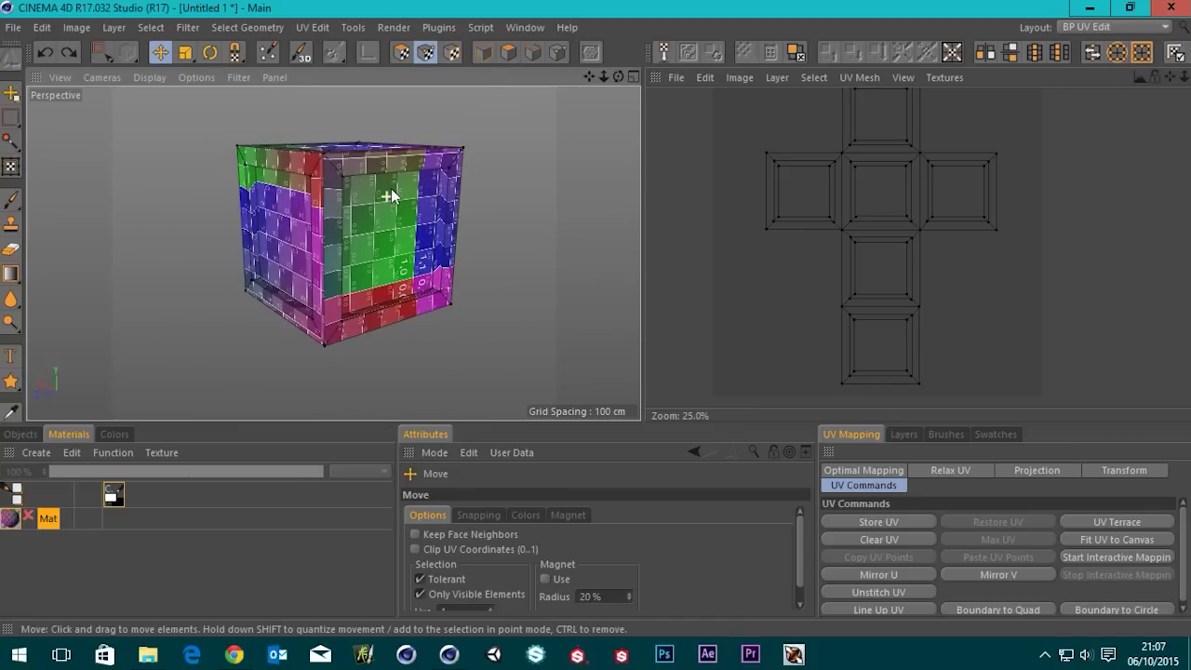
{"action": "middle_click_drag", "start_coordinate": [394, 194], "coordinate": [414, 246], "text": "alt"}
{"action": "left_click_drag", "start_coordinate": [425, 288], "coordinate": [423, 283], "text": "alt"}
{"action": "scroll", "coordinate": [425, 288], "scroll_direction": "up", "scroll_amount": 5}
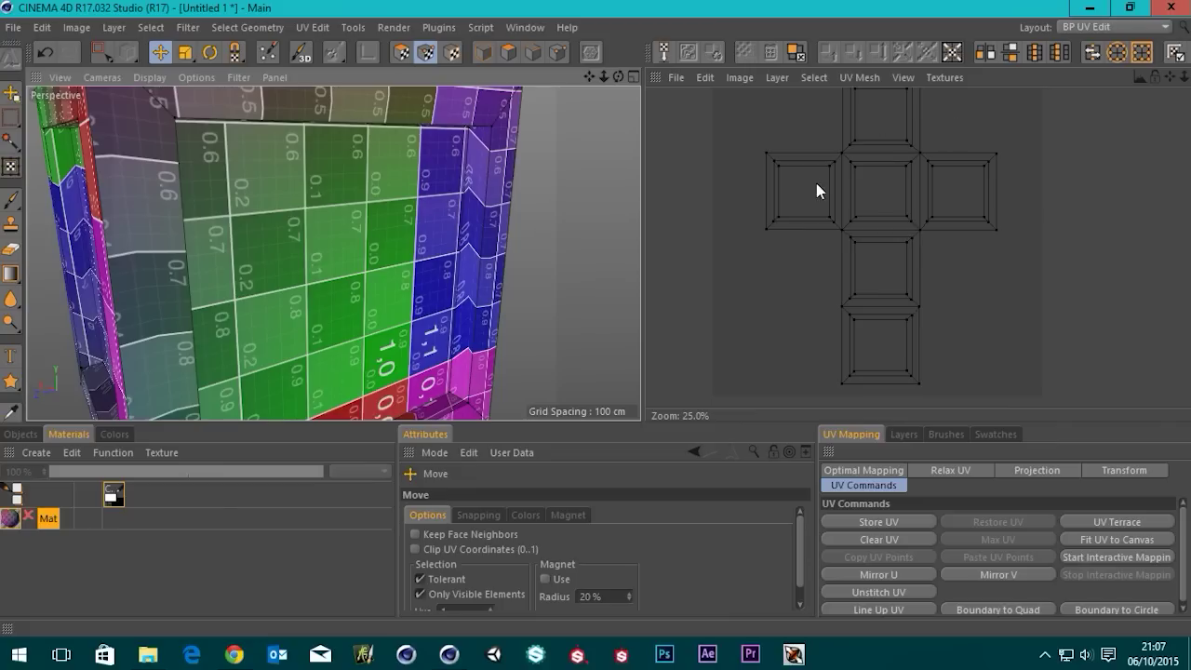
{"action": "middle_click_drag", "start_coordinate": [816, 192], "coordinate": [820, 247], "text": "alt"}
{"action": "scroll", "coordinate": [819, 191], "scroll_direction": "down", "scroll_amount": 4}
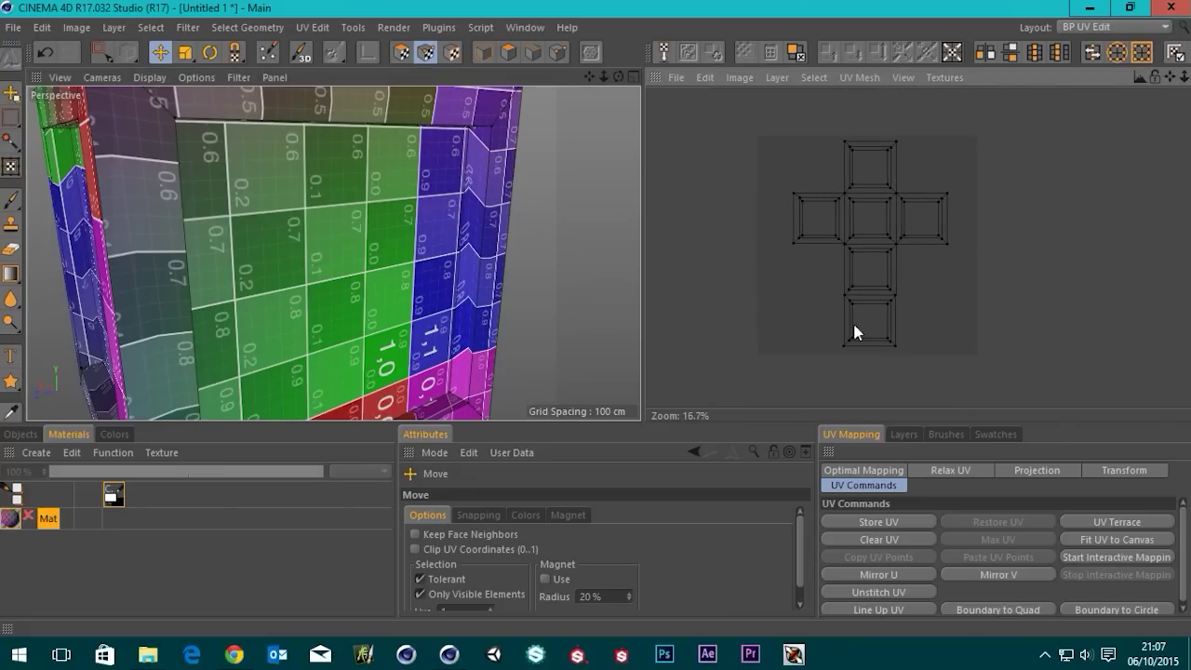
{"action": "scroll", "coordinate": [812, 248], "scroll_direction": "up", "scroll_amount": 2}
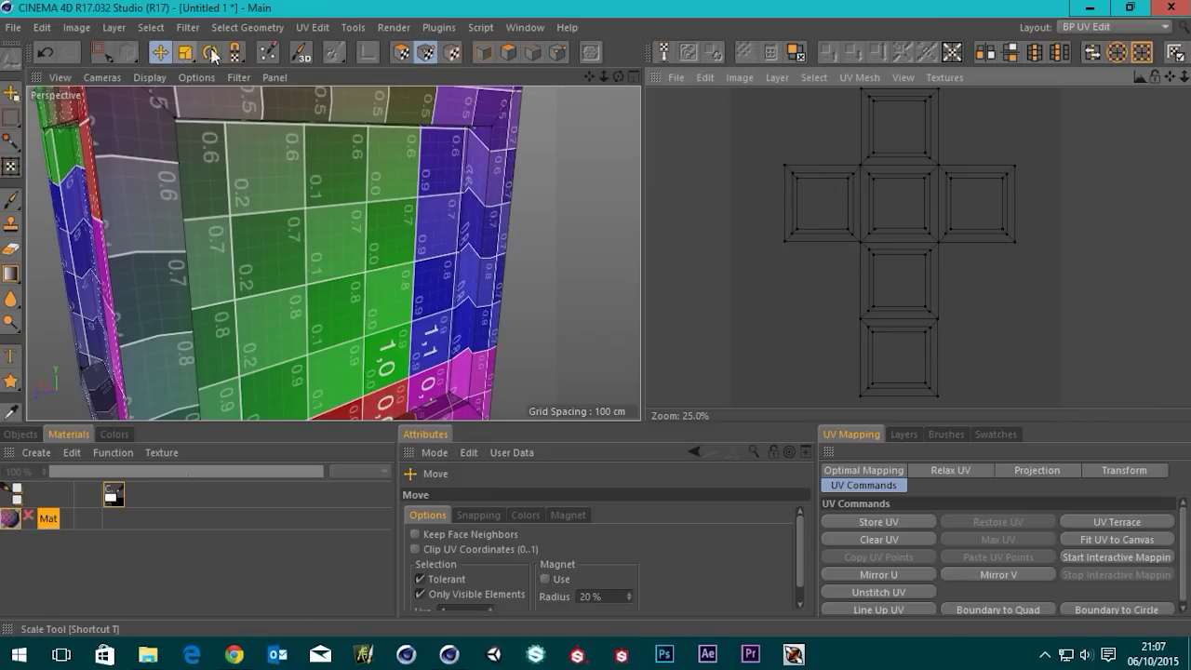
Switch to polygon mode and activate Rectangle Selection for the crate's polygons.
{"action": "left_click", "coordinate": [508, 52]}
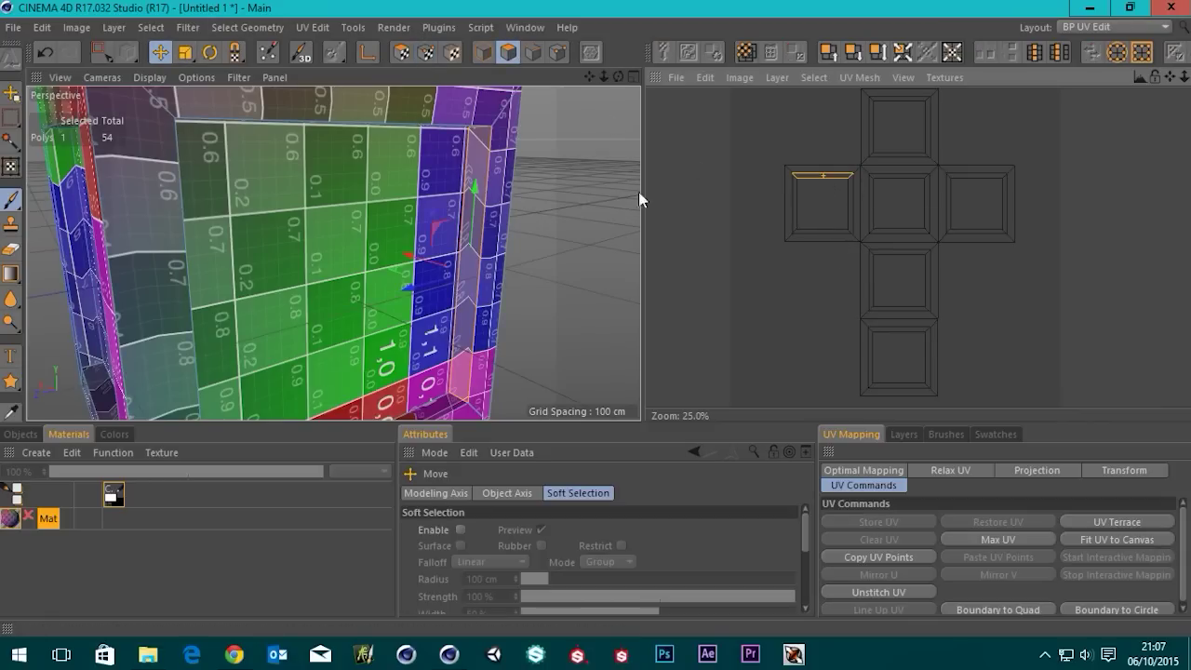
{"action": "left_click", "coordinate": [102, 52]}
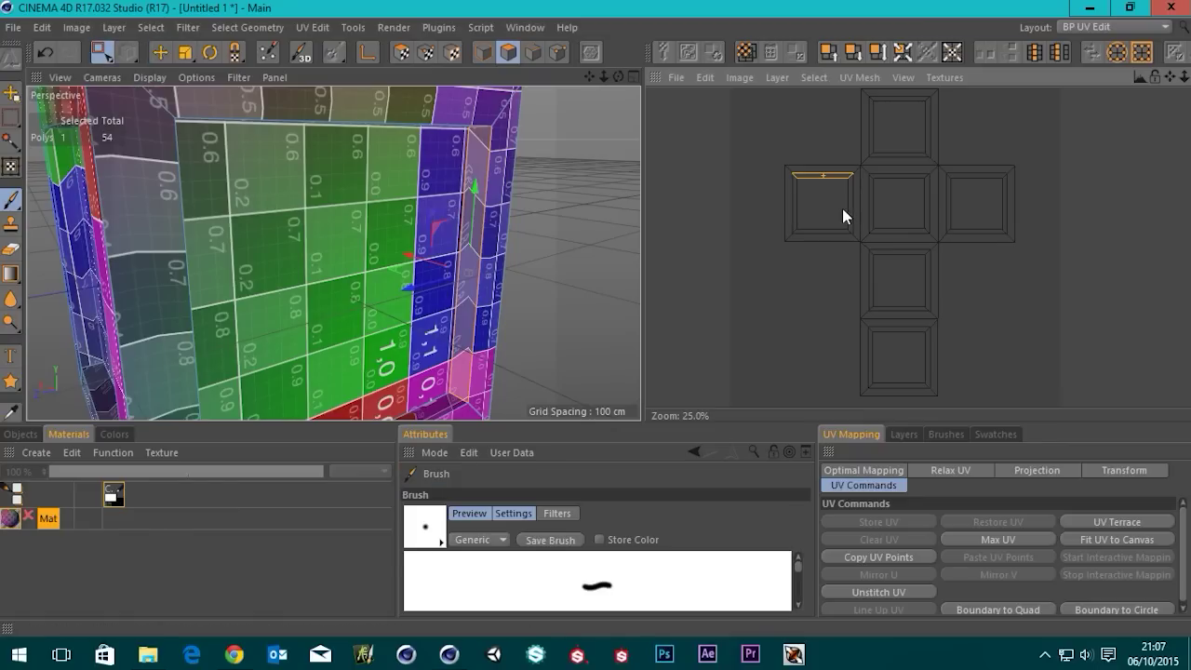